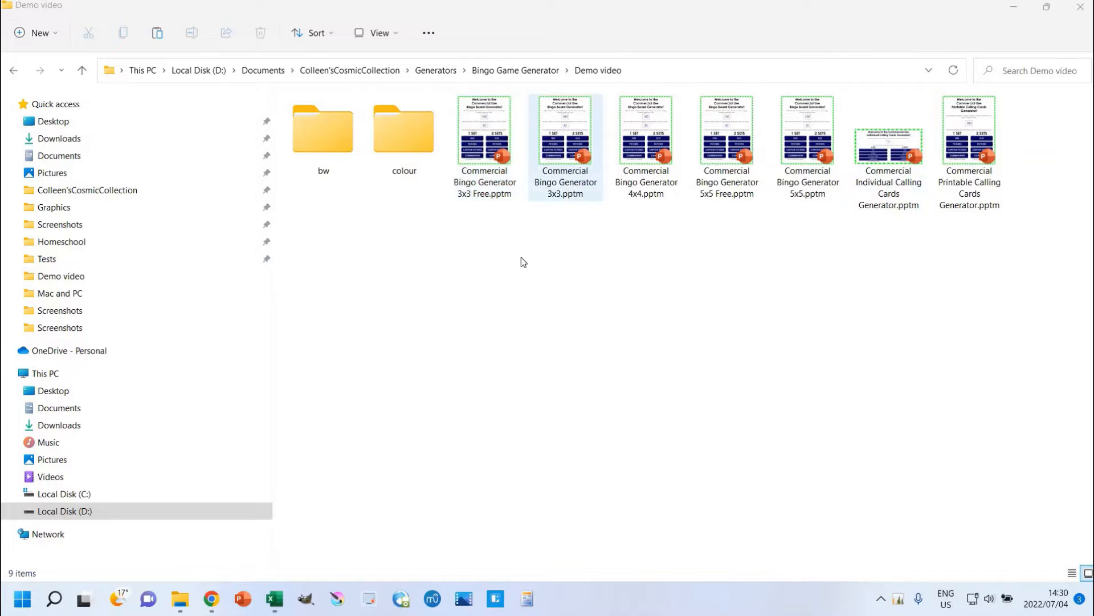
Step: Open Commercial Bingo Generator 3x3 Free.pptm from the Demo video folder and enable its macros
click(491, 266)
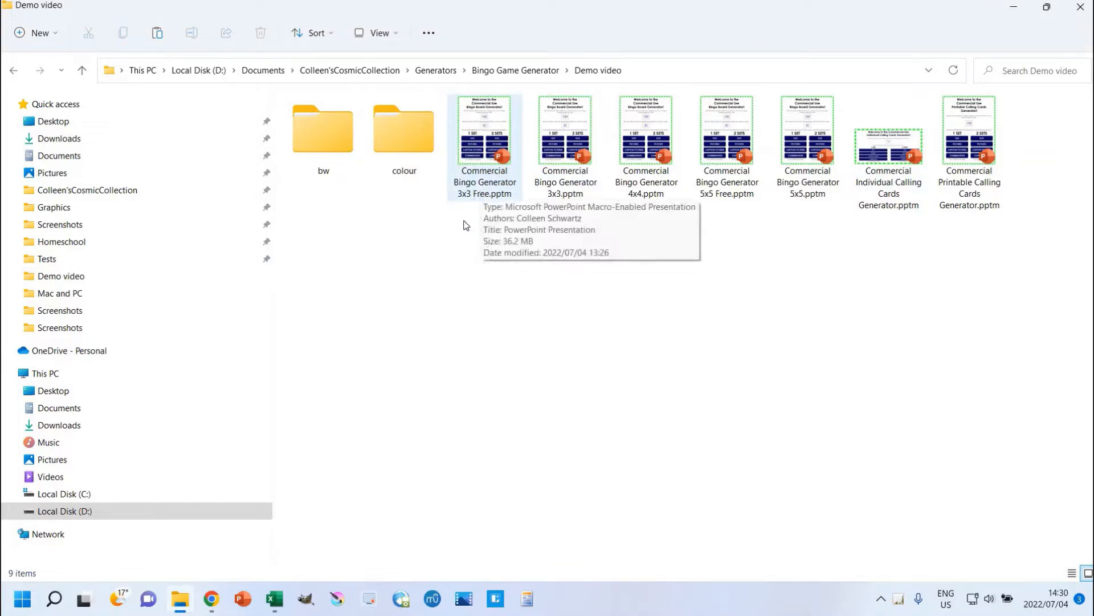
double_click(487, 136)
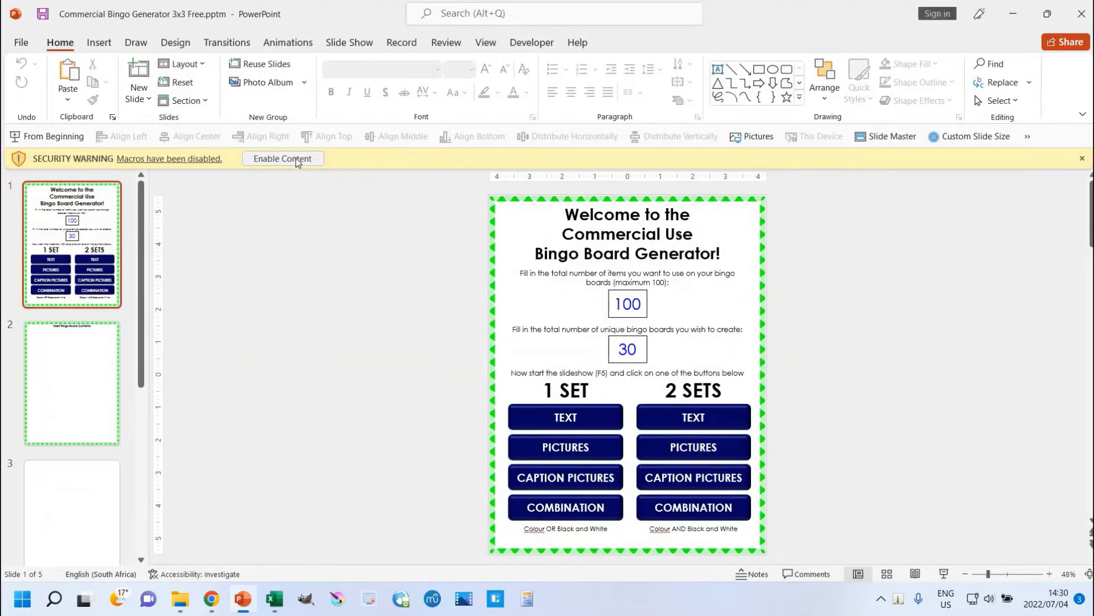
click(296, 159)
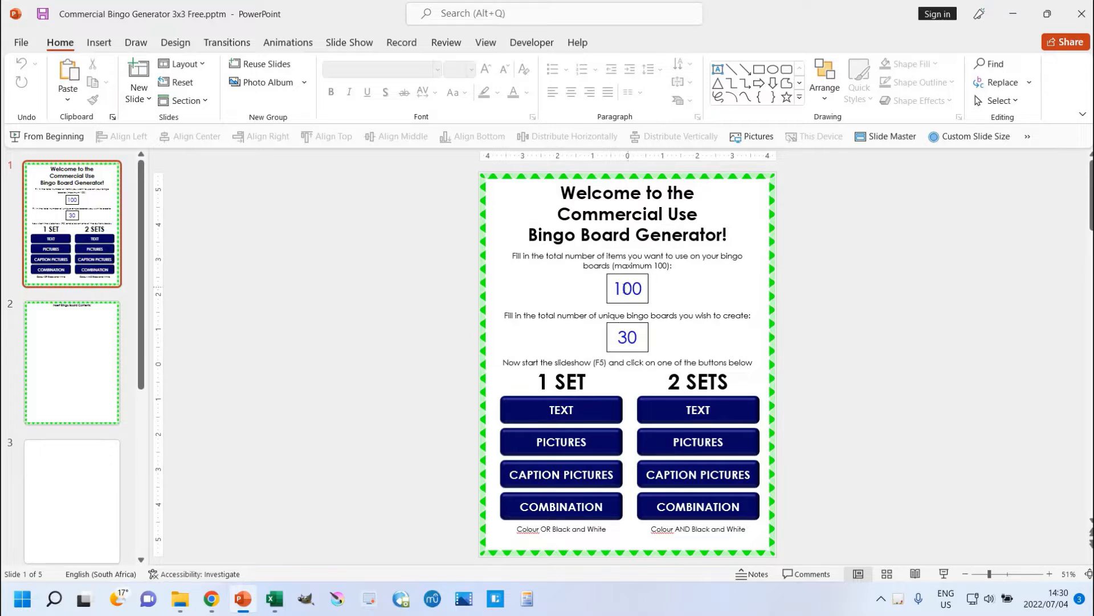
Step: Set the total number of bingo items to 75, and run the slideshow to choose Caption Pictures for 2 sets
double_click(627, 290)
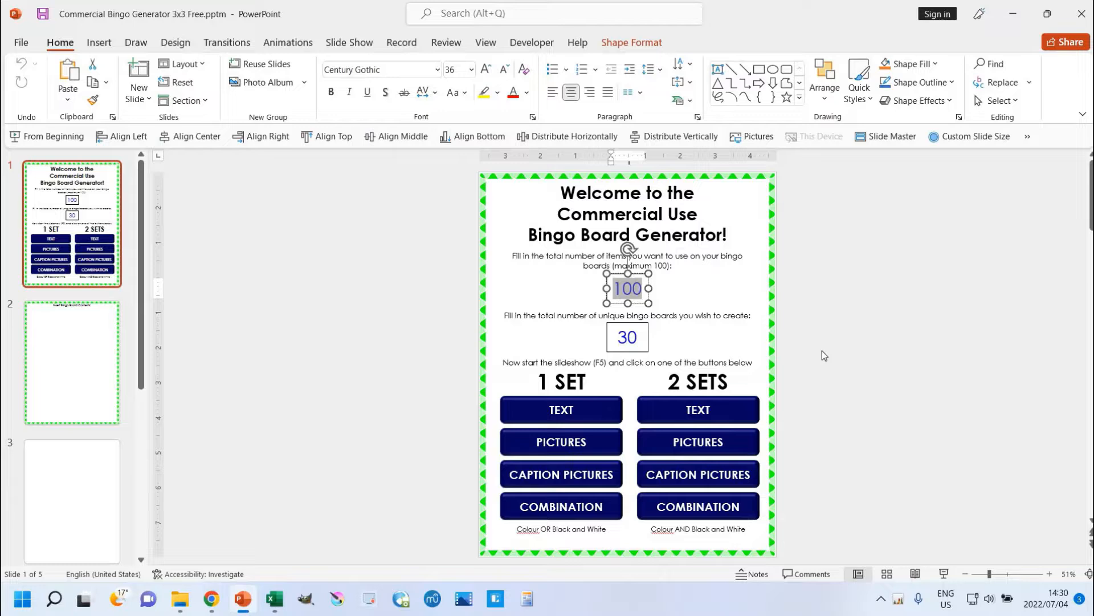
text(75)
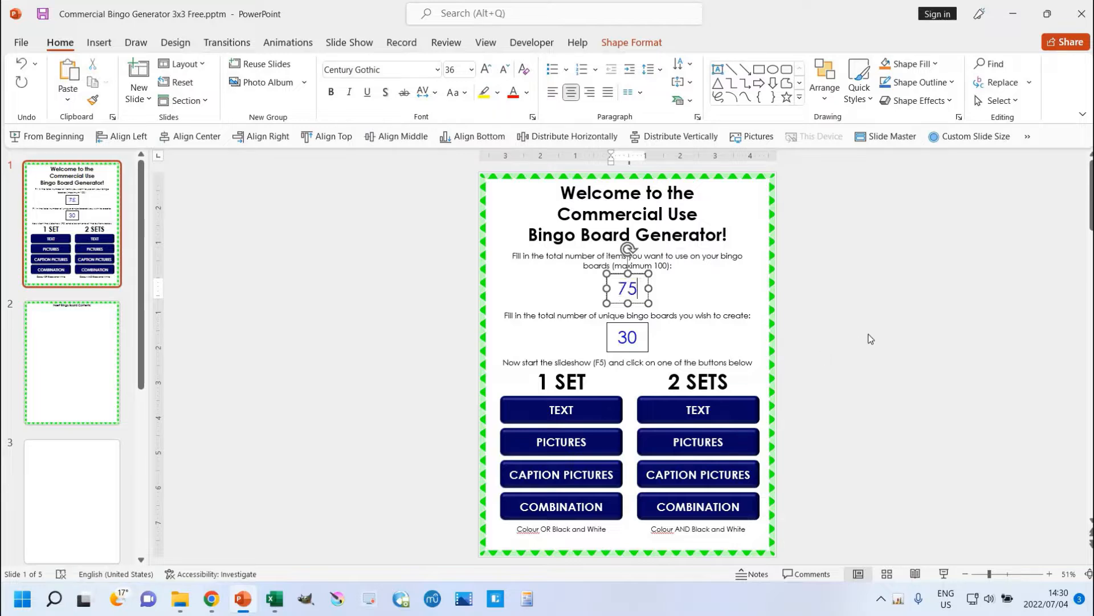
click(868, 334)
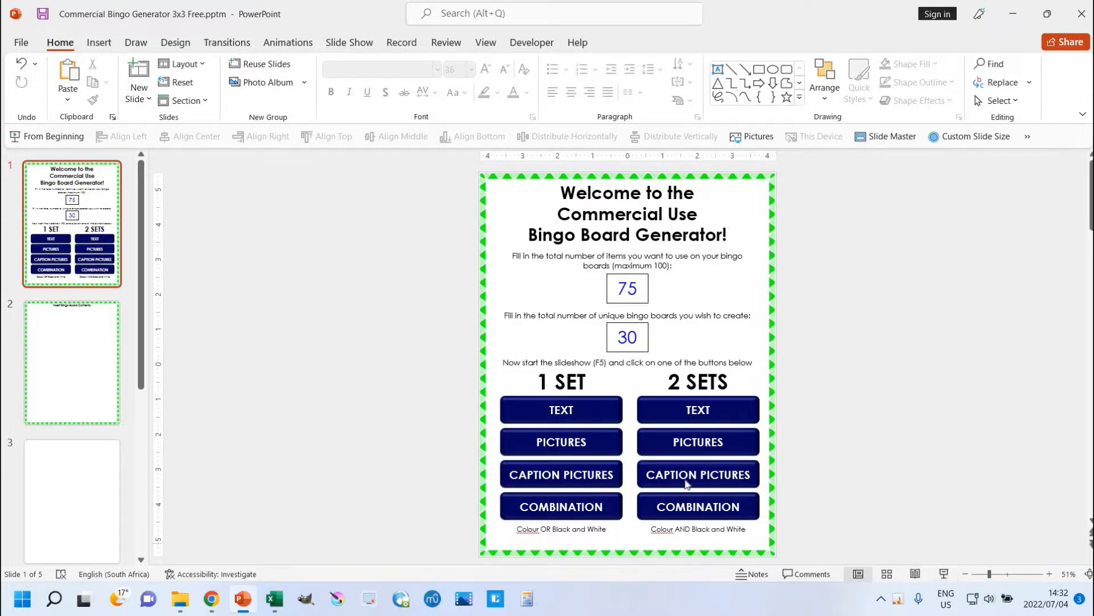
click(944, 575)
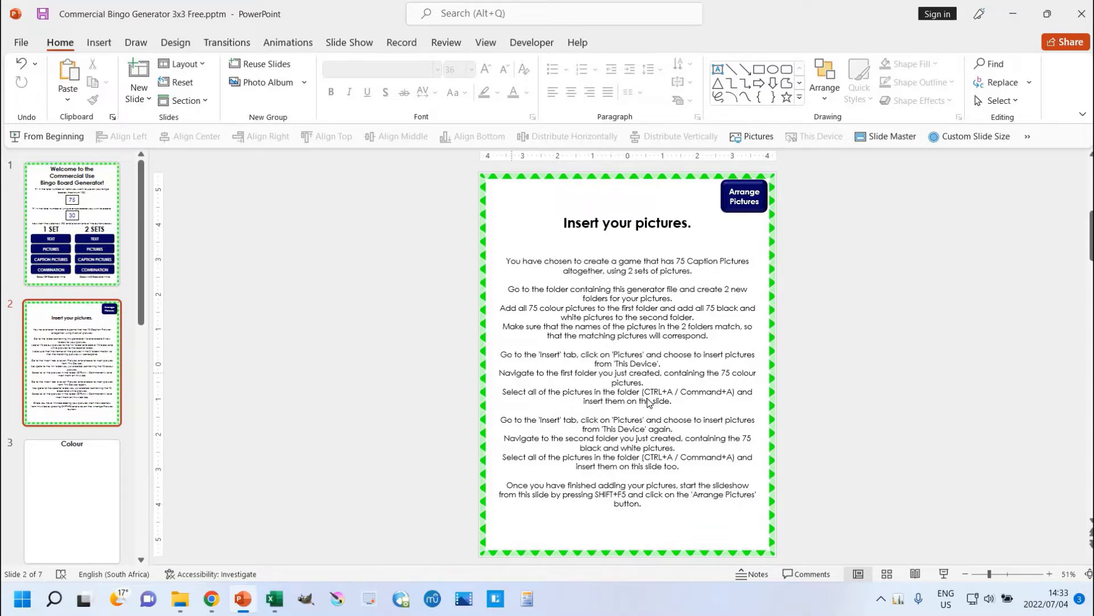
Step: Switch to File Explorer and compare the picture names in the bw and colour folders of Demo video
click(182, 603)
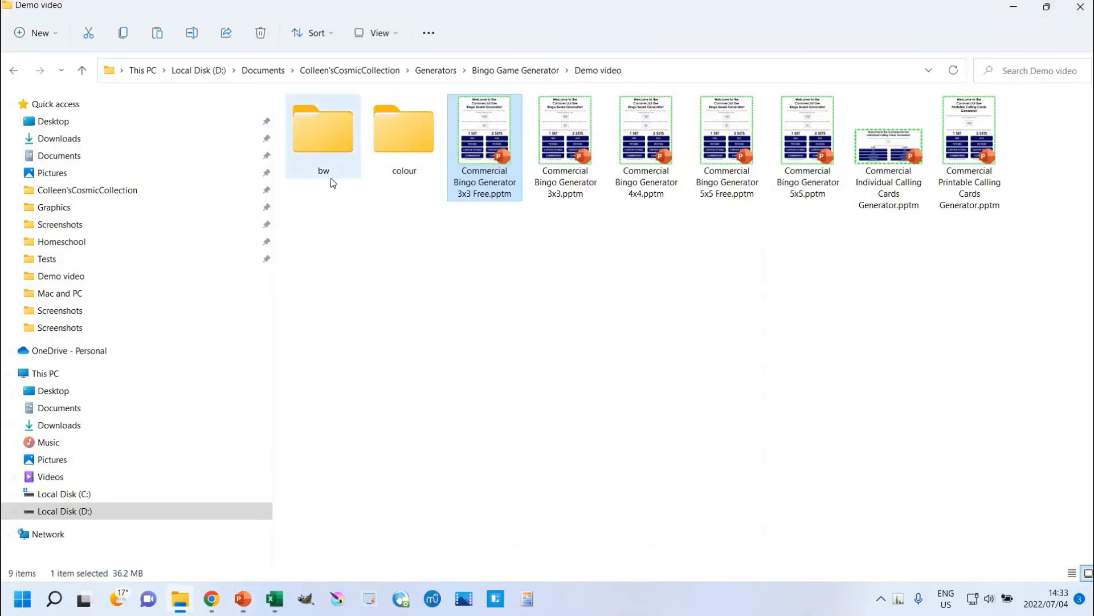
click(322, 127)
key(Return)
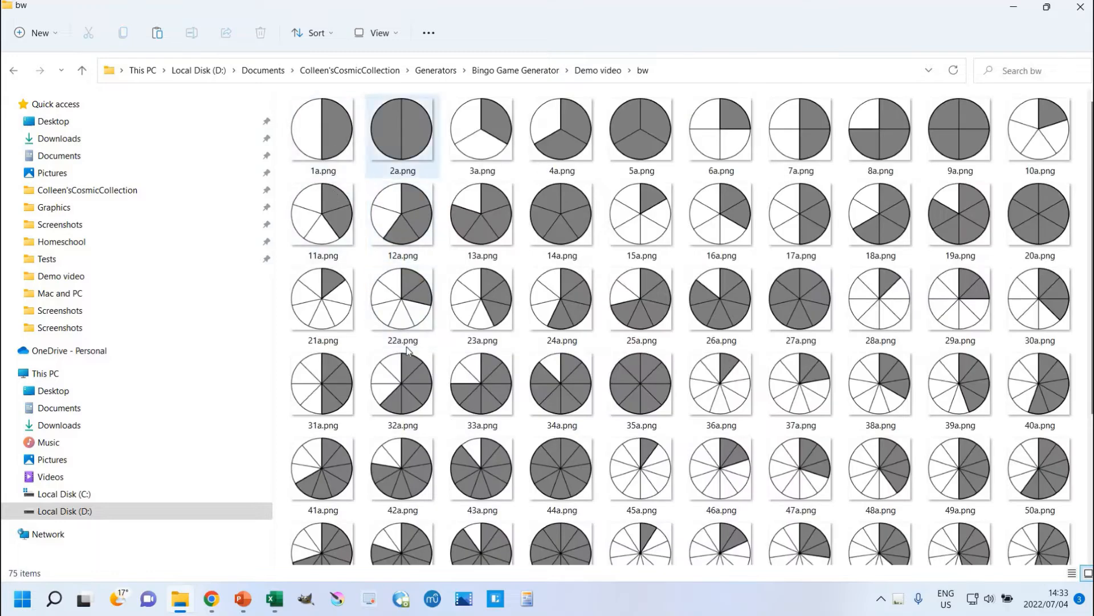
scroll(810, 376, down, 3)
scroll(798, 370, up, 3)
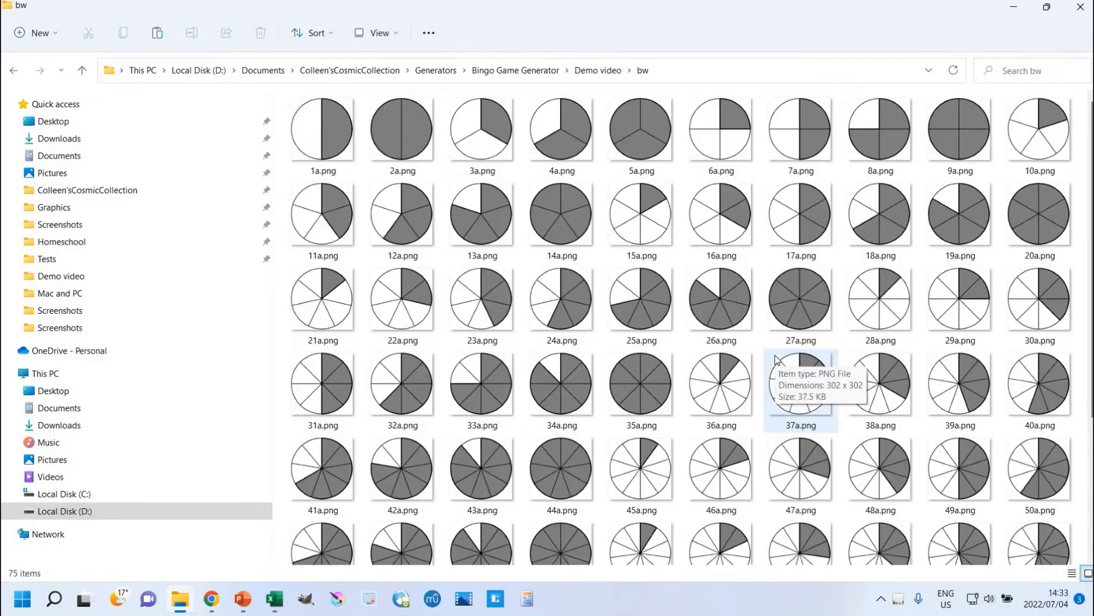
click(630, 69)
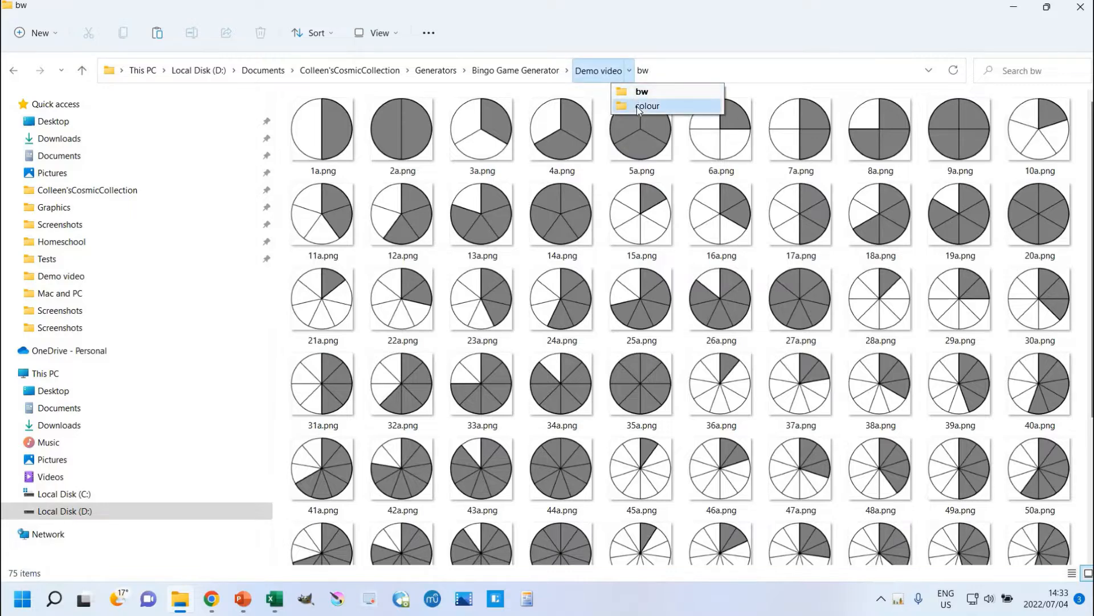
click(639, 107)
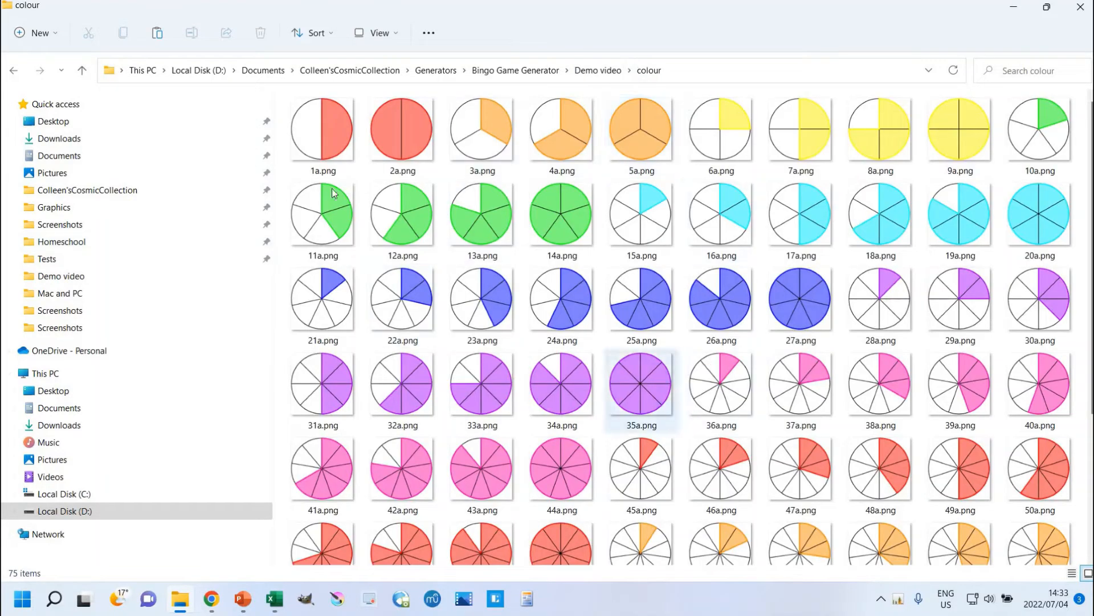
click(629, 70)
click(638, 90)
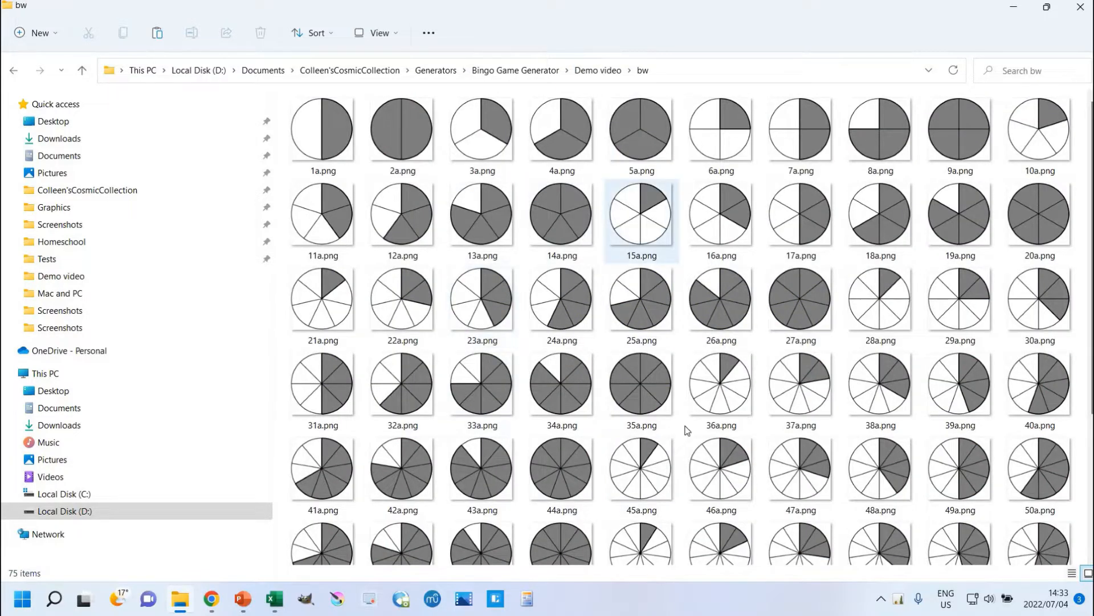
click(631, 70)
click(640, 104)
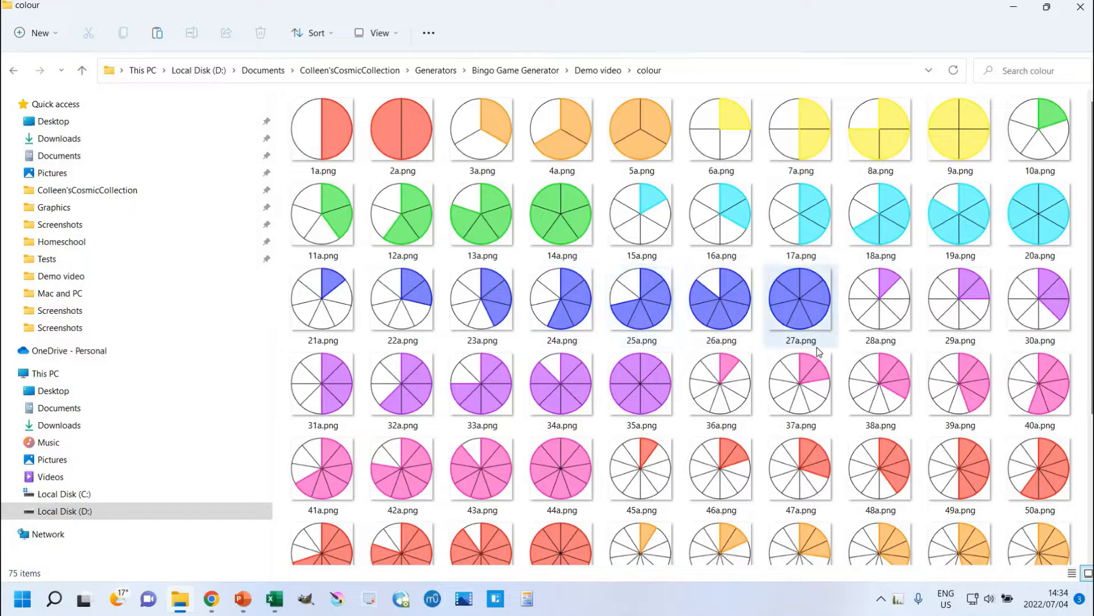
click(1014, 11)
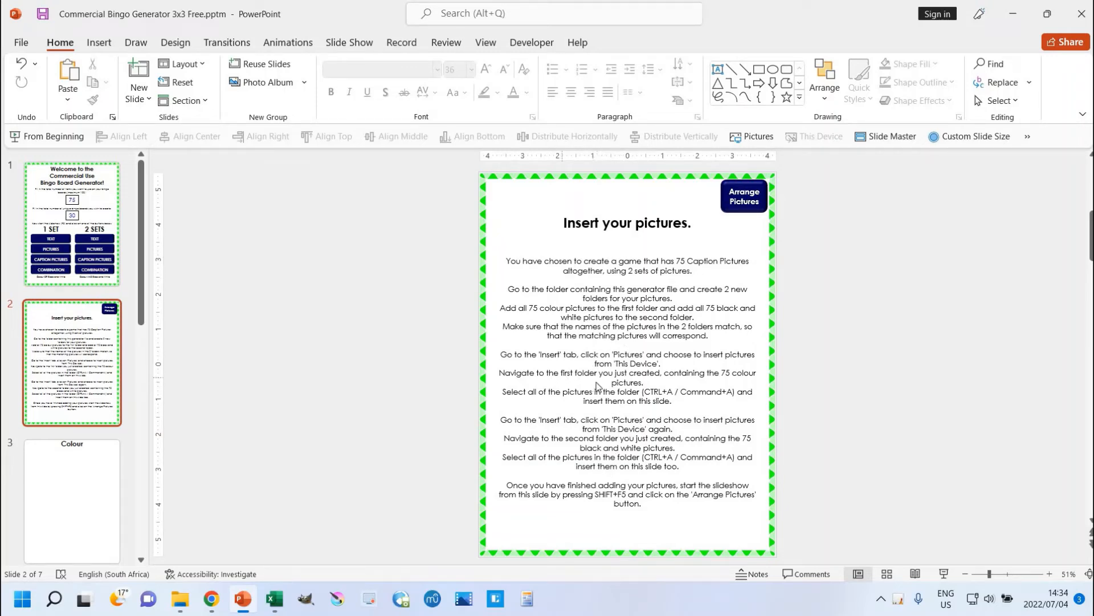
click(106, 42)
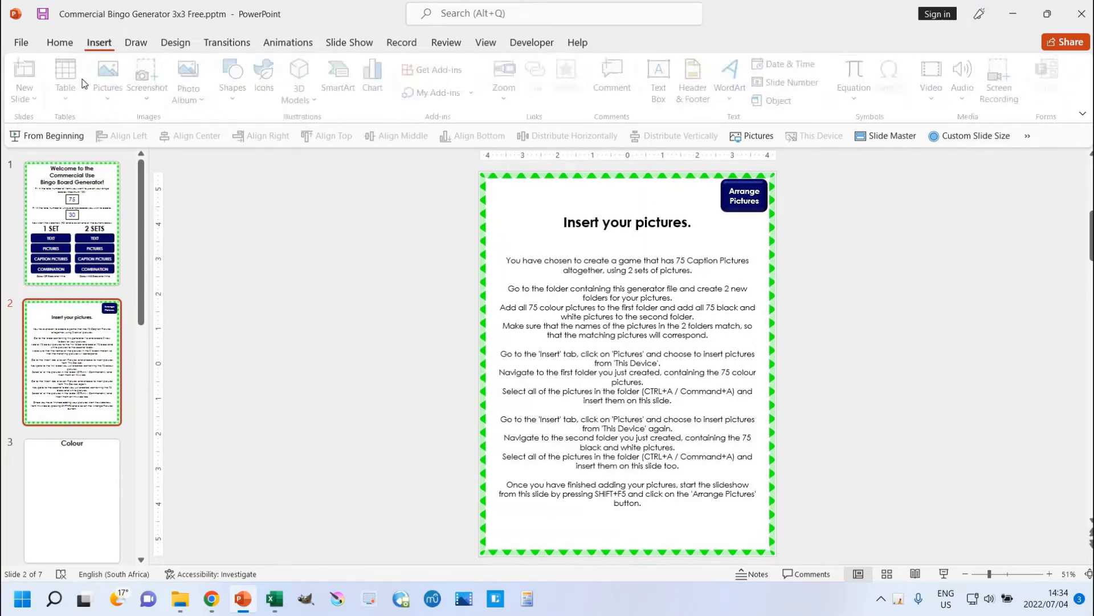
click(111, 94)
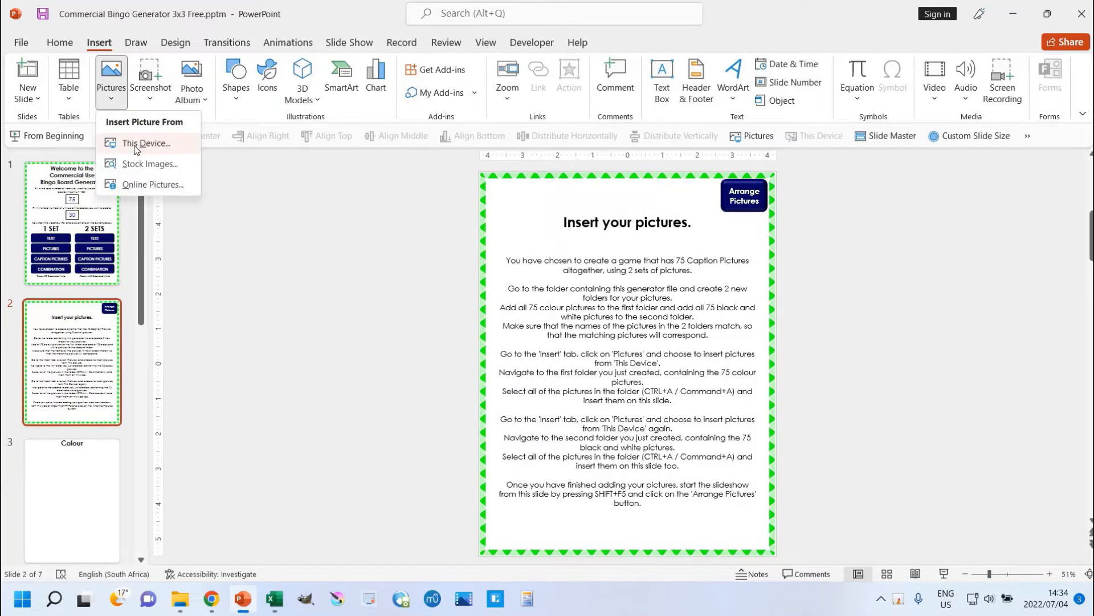
click(135, 145)
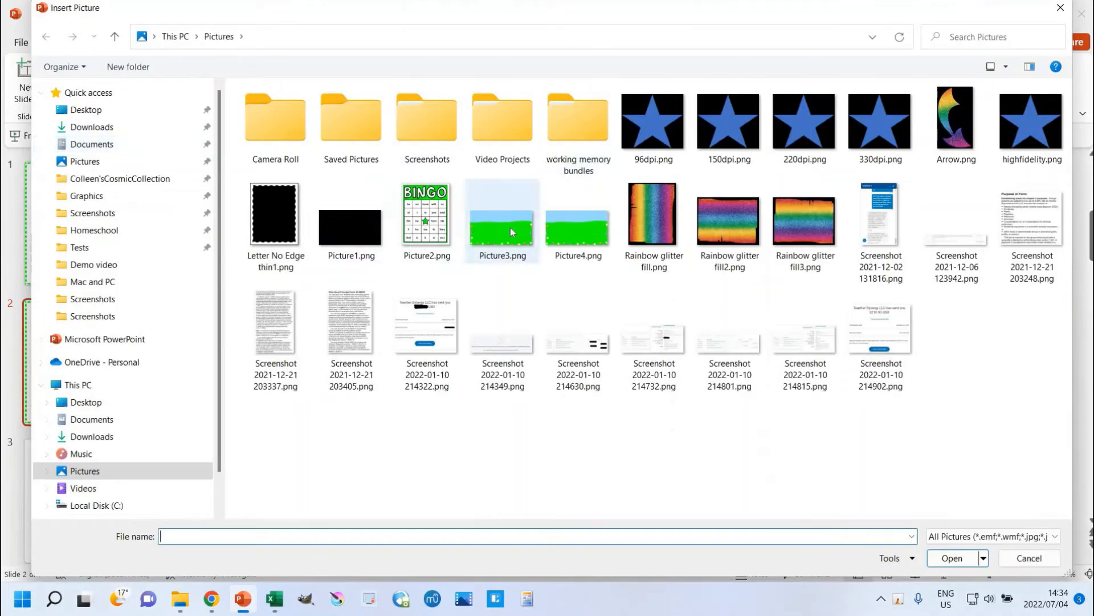
click(1029, 558)
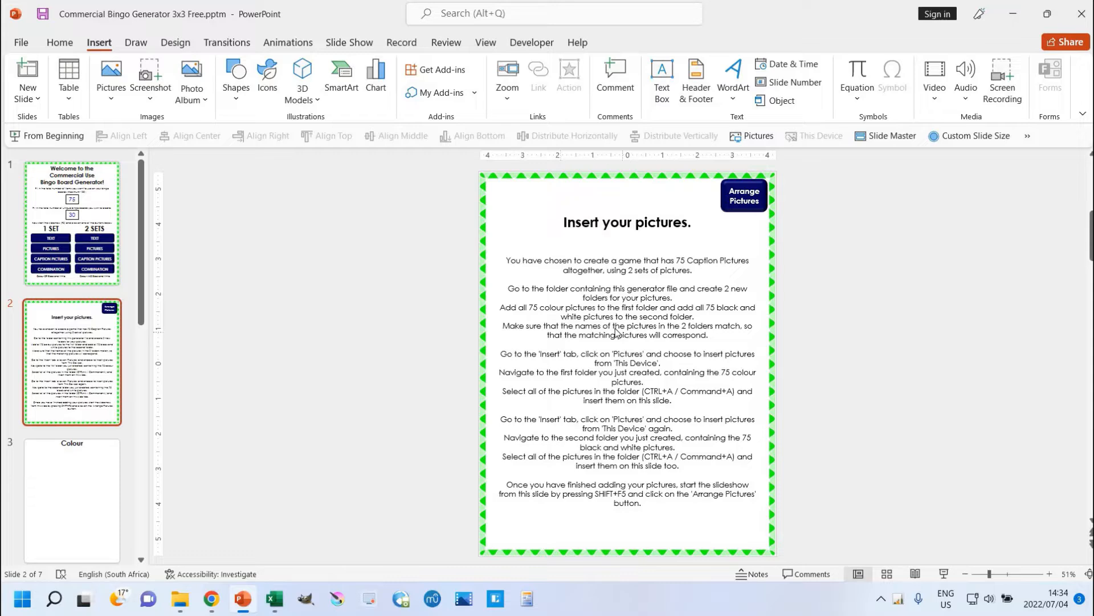
Step: Insert all pictures from the Demo video colour folder on the Insert your pictures slide
click(112, 90)
click(167, 151)
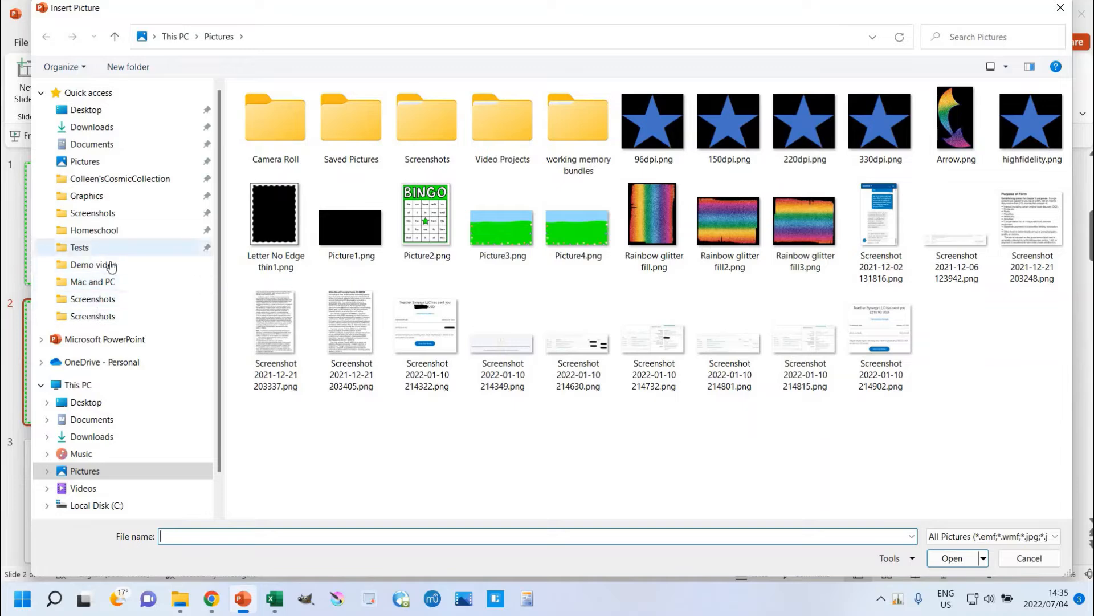
click(108, 264)
double_click(354, 125)
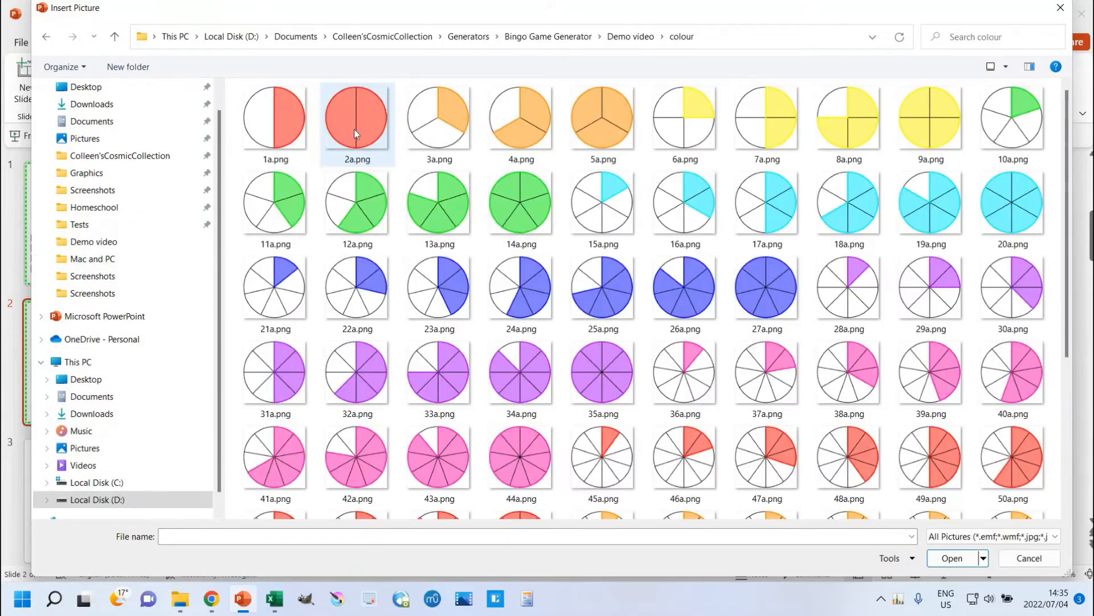
click(354, 129)
key(ctrl+a)
key(Return)
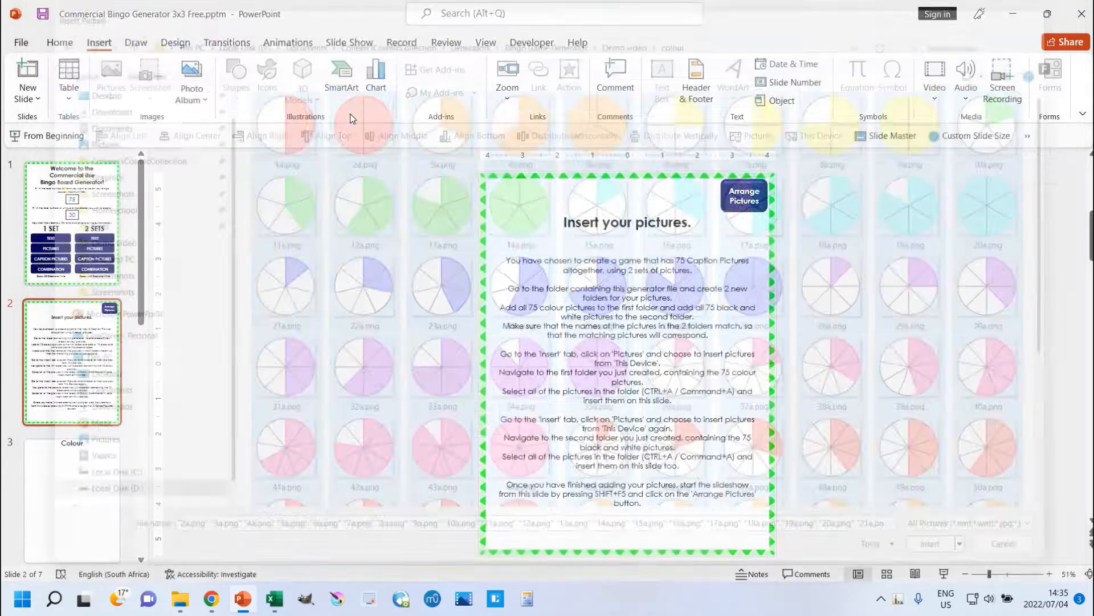
Step: Insert all black and white pictures from the bw folder on the same slide
click(98, 43)
click(111, 93)
click(143, 139)
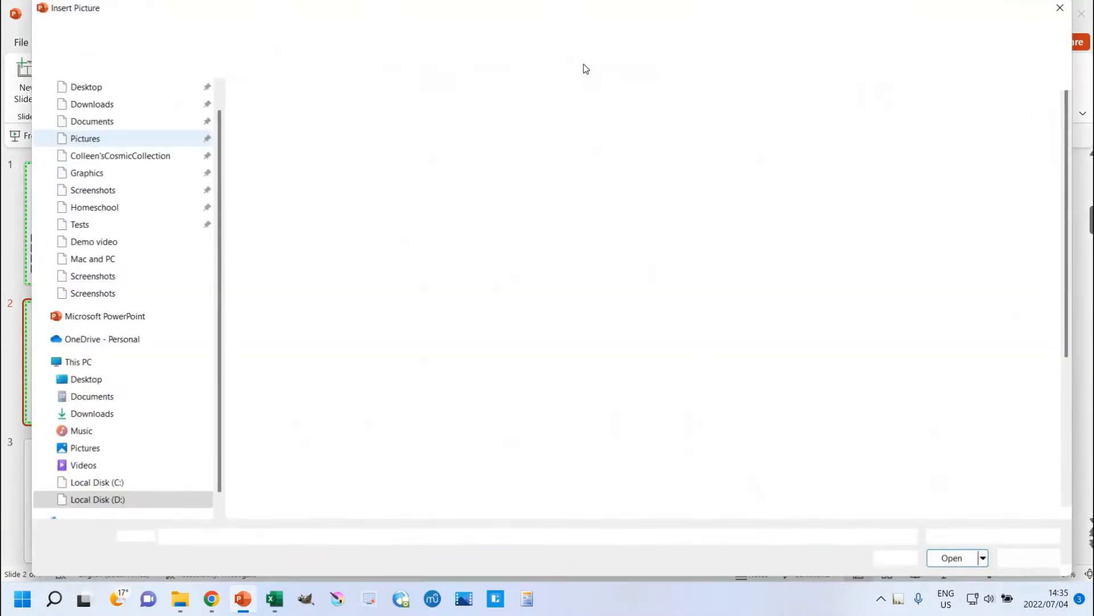
click(662, 36)
click(674, 65)
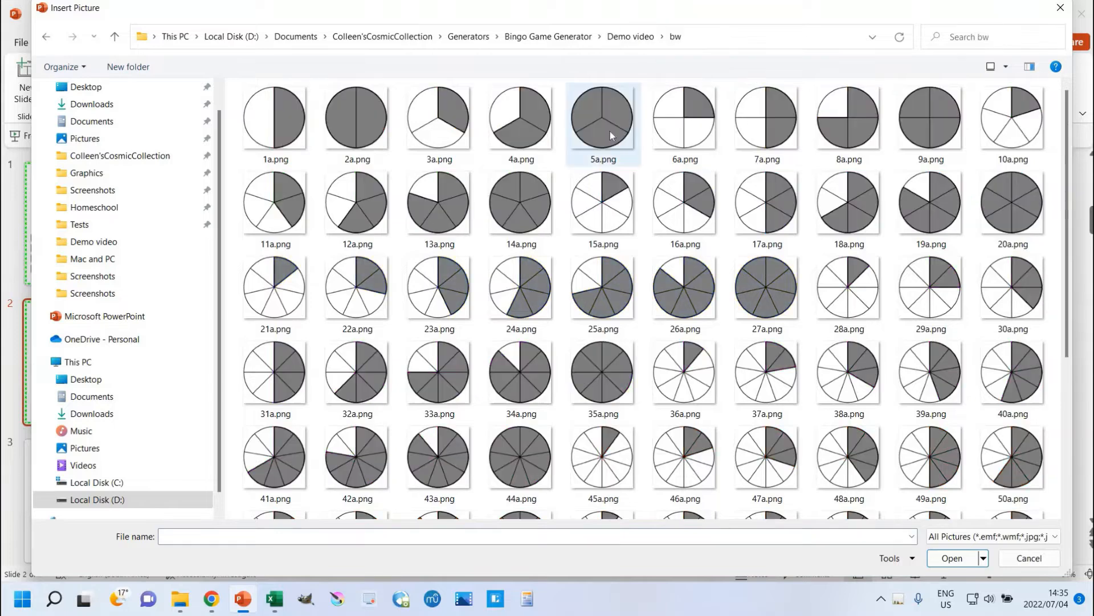
click(610, 132)
key(ctrl+a)
key(Return)
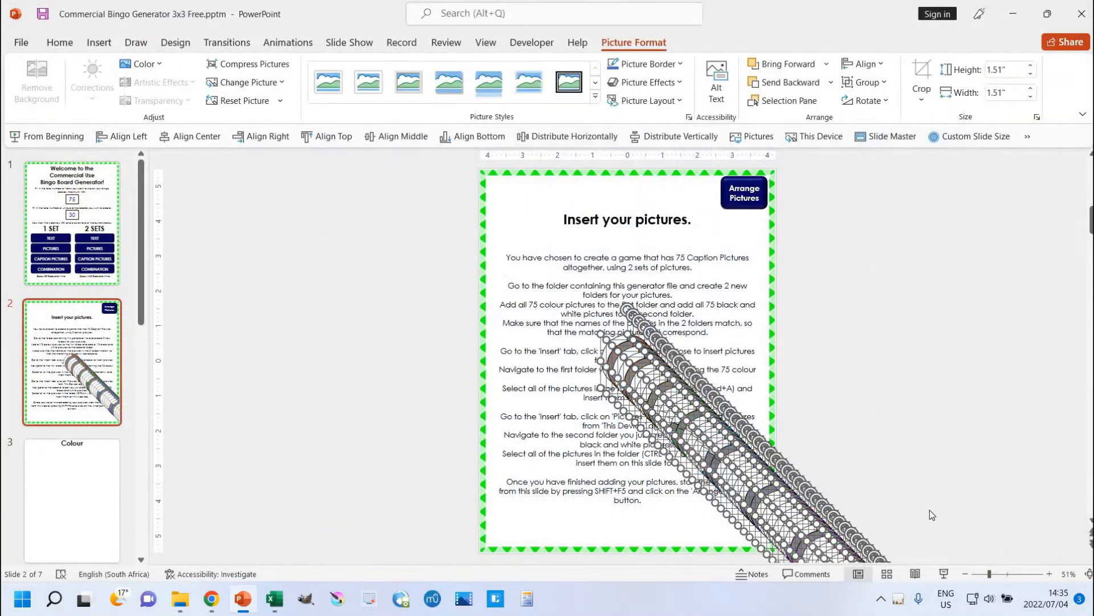
Step: Run the slideshow from the pictures slide, arrange the pictures, and exit the show
click(945, 574)
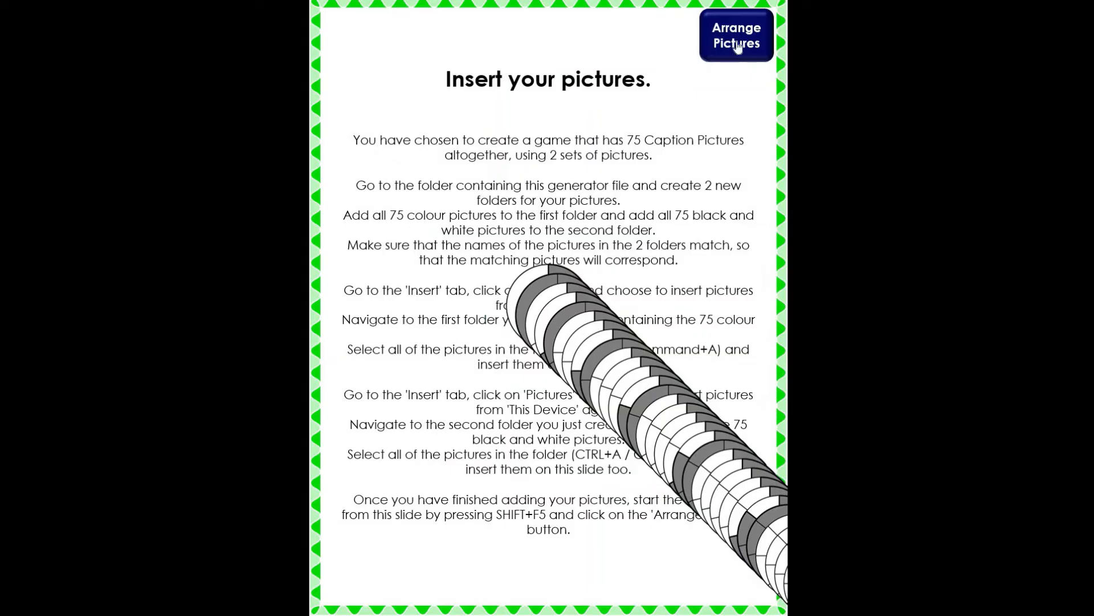
key(Escape)
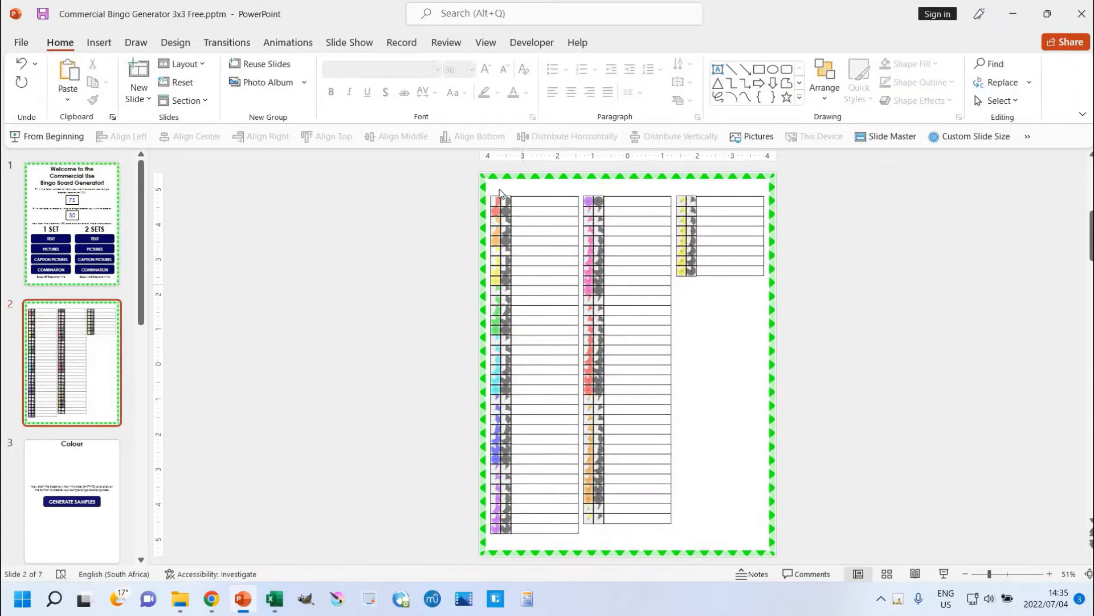
Step: Enter the captions 1 half and 2 halves in the first two rows of the first caption column
click(551, 203)
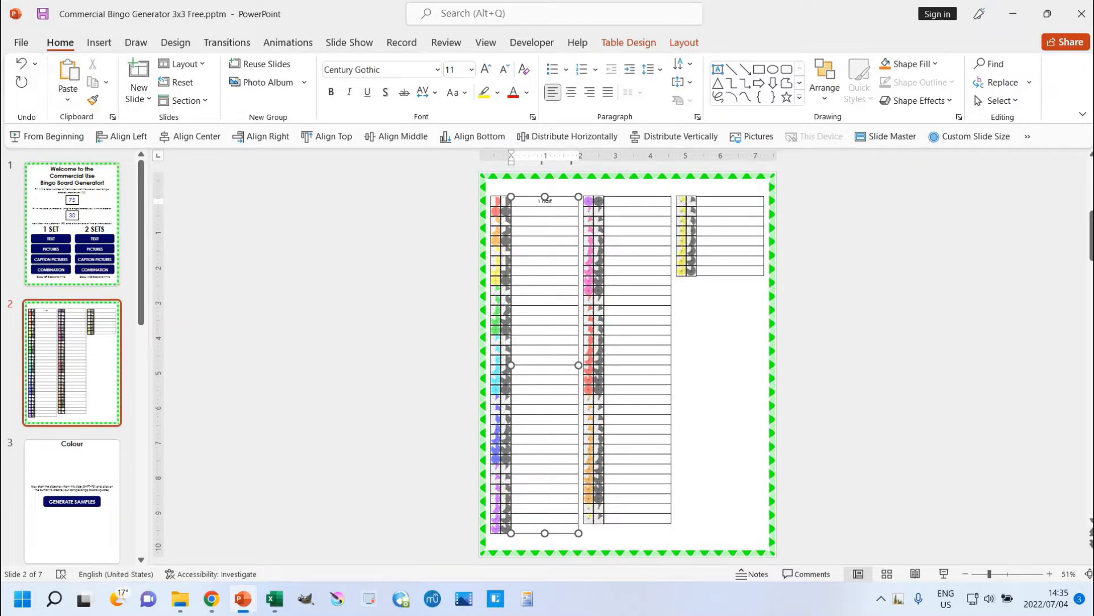
key(Down)
text(2 halves)
Step: Copy captions A1:A34 from Book1.xlsx in Excel and paste them into the first caption column on the PowerPoint slide
click(277, 603)
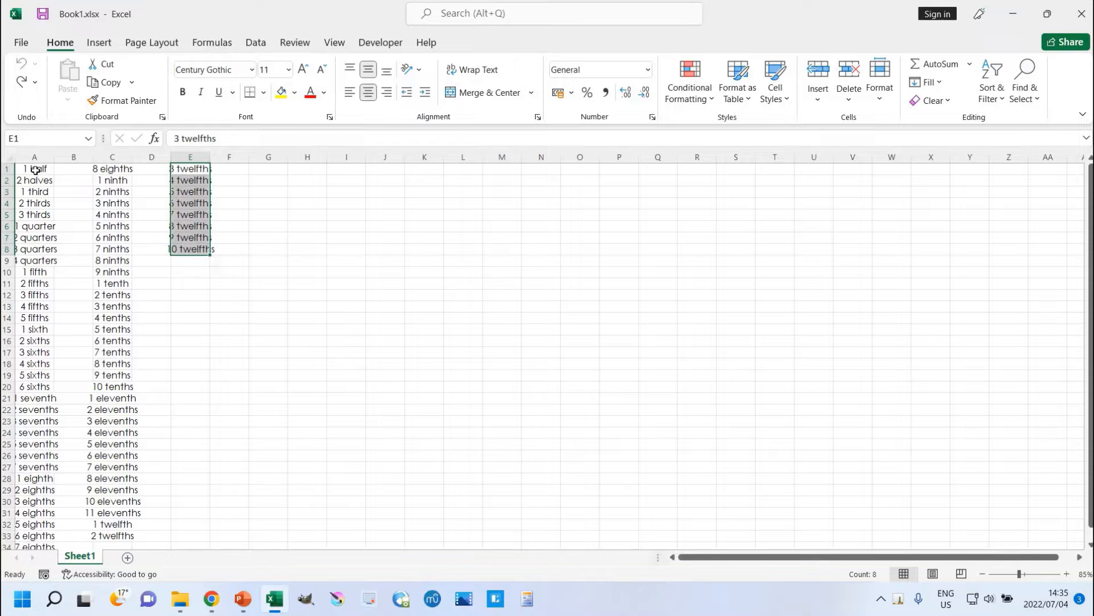
drag(34, 169, 25, 516)
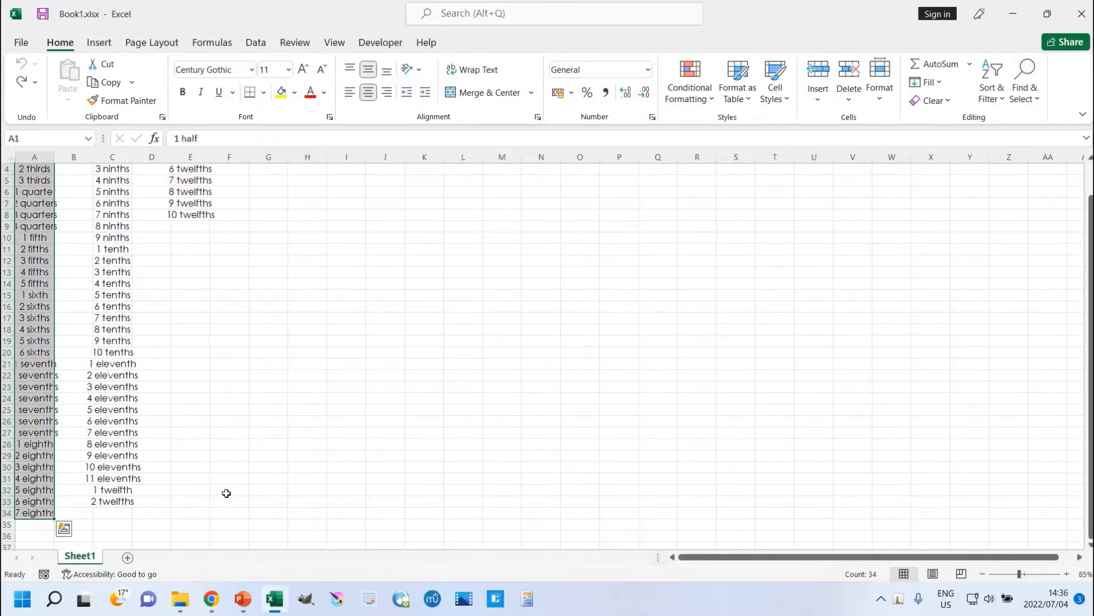
key(ctrl+c)
click(242, 599)
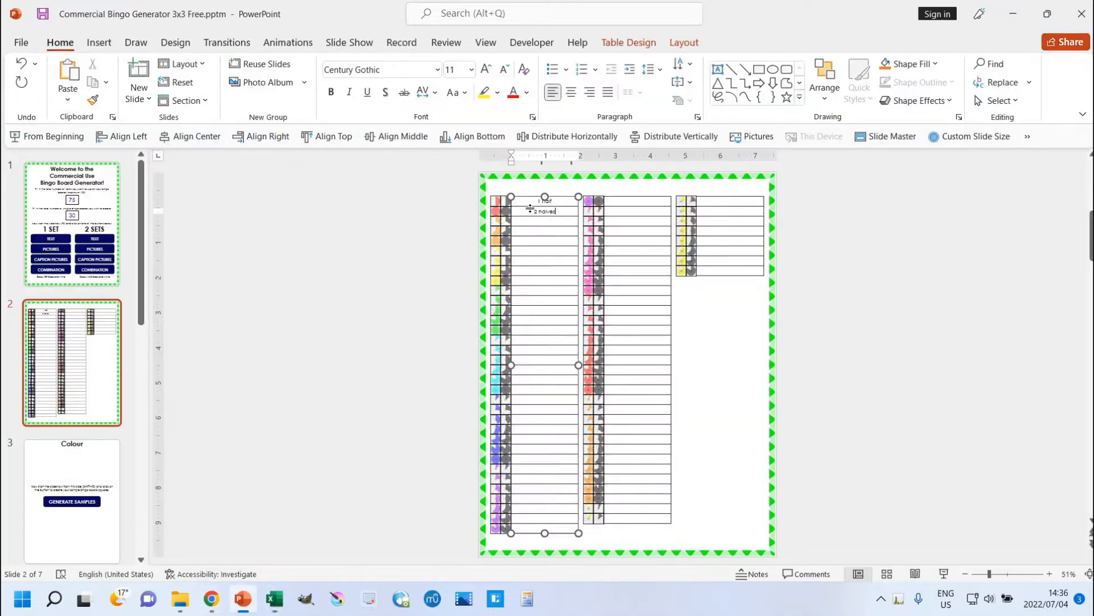
key(ctrl+v)
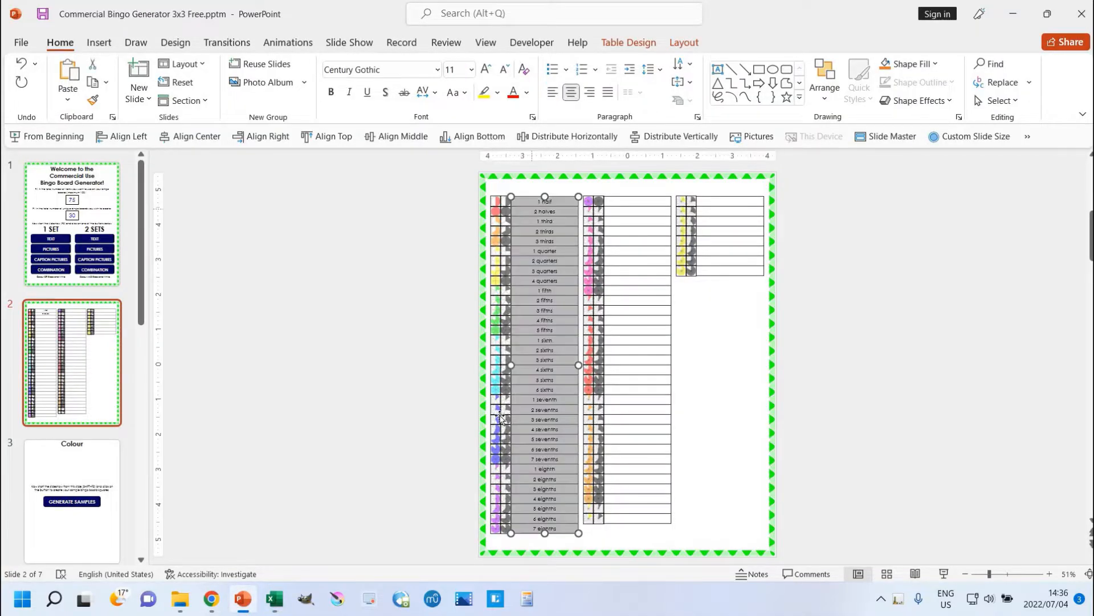
Step: Copy captions C1:C33 from Book1.xlsx in Excel and paste them into the second caption column on the PowerPoint slide
click(274, 599)
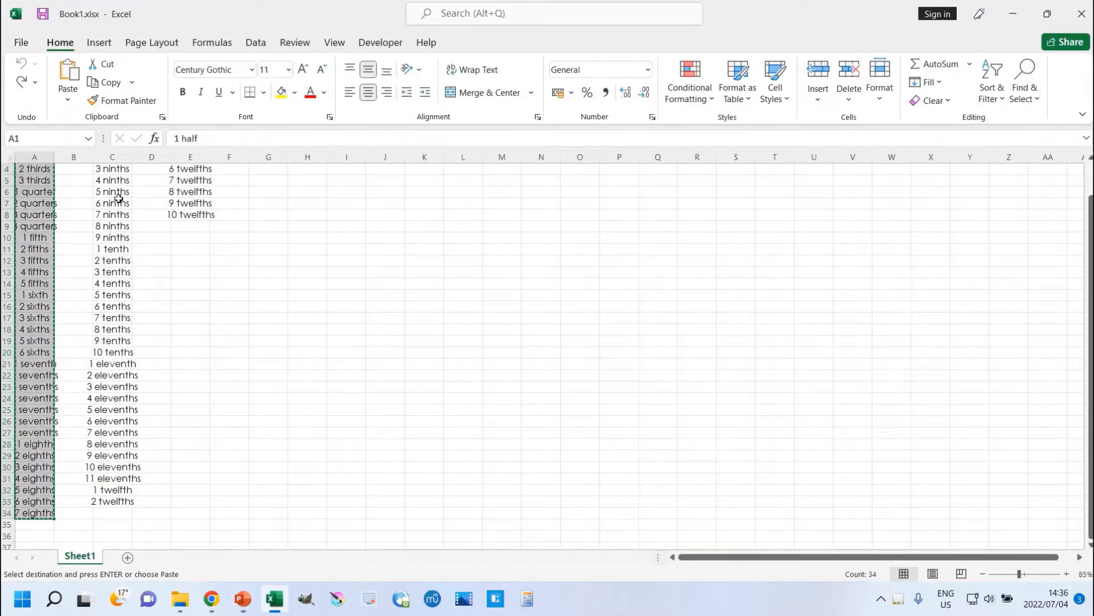
scroll(111, 181, up, 1)
drag(111, 169, 105, 490)
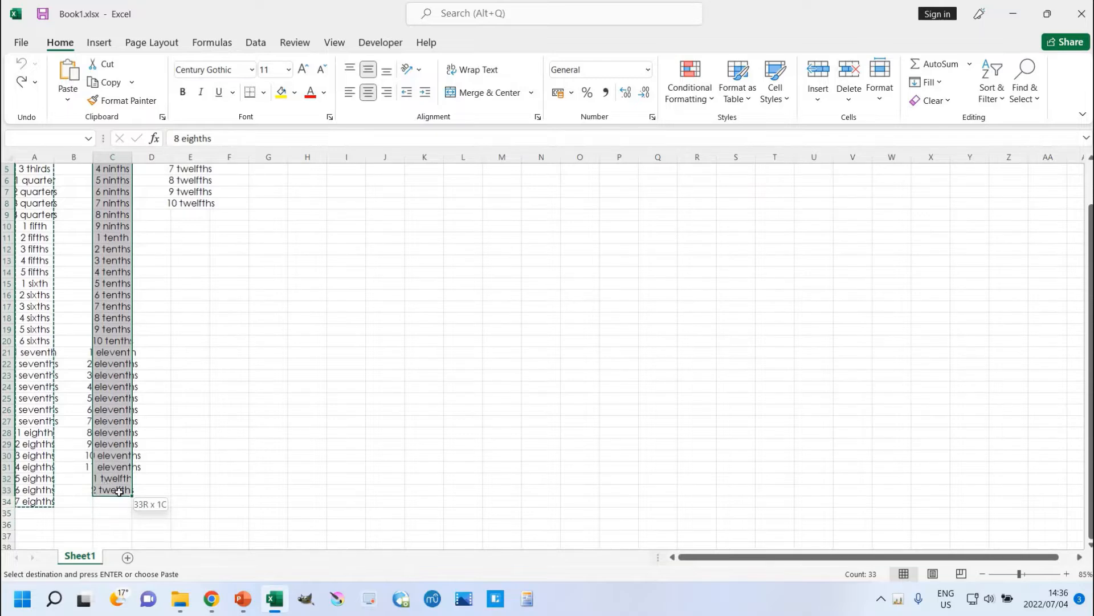
key(ctrl+c)
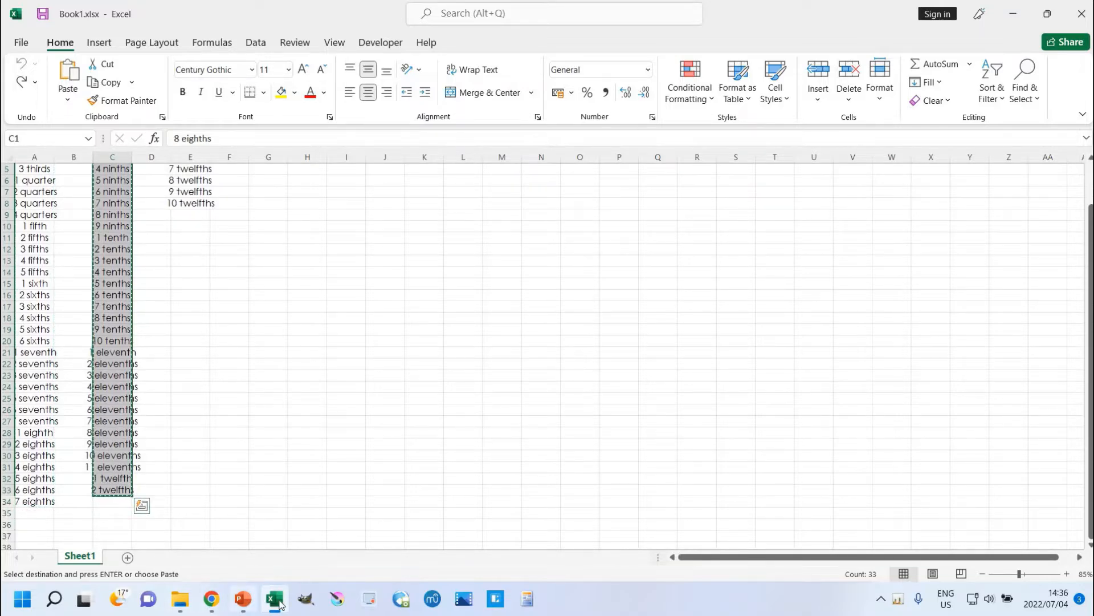
click(243, 598)
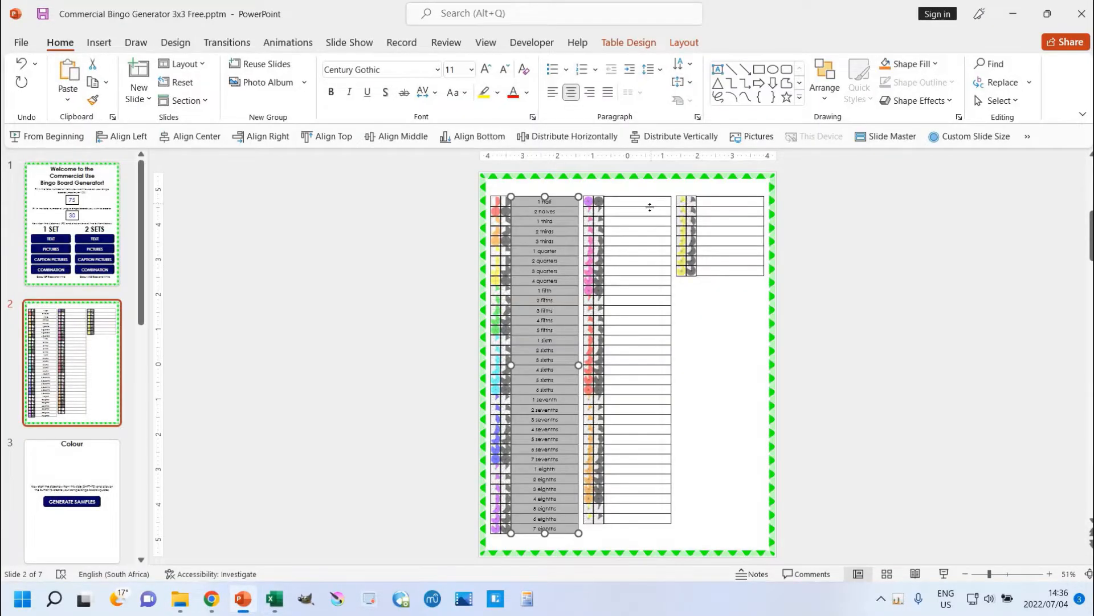
click(650, 207)
key(ctrl+v)
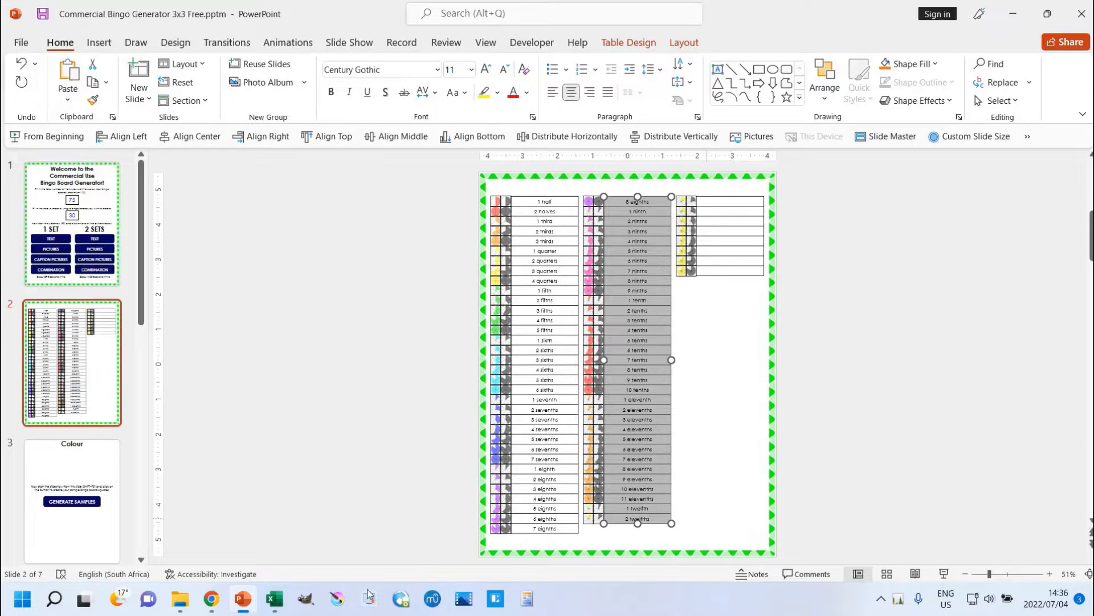
Step: Copy captions E1:E8 from the Excel workbook and paste them into the third caption column on the PowerPoint slide
click(275, 599)
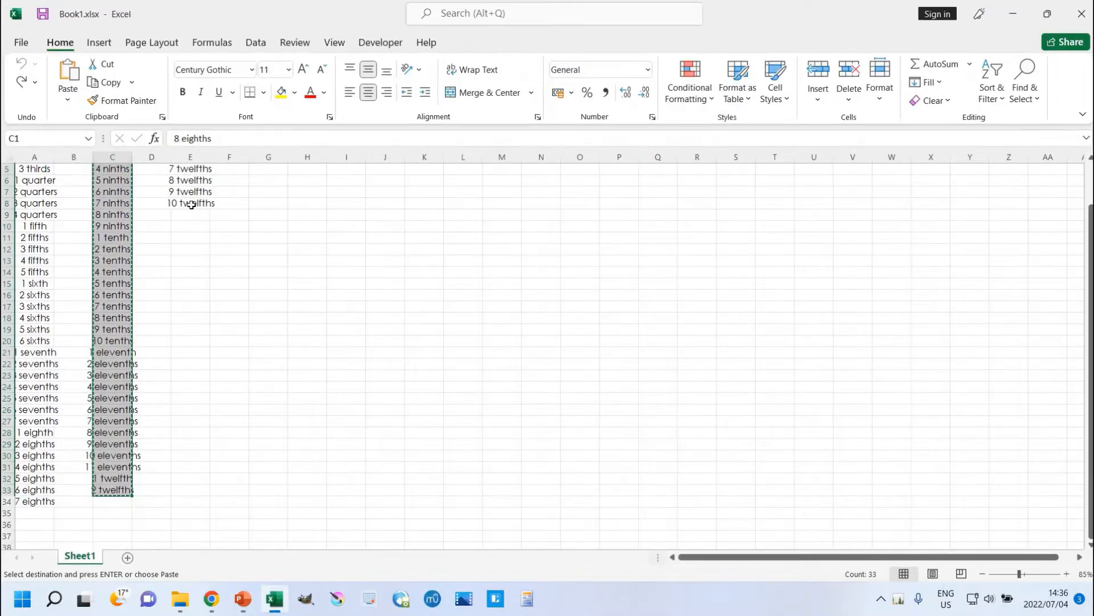
scroll(189, 202, up, 2)
drag(189, 171, 188, 249)
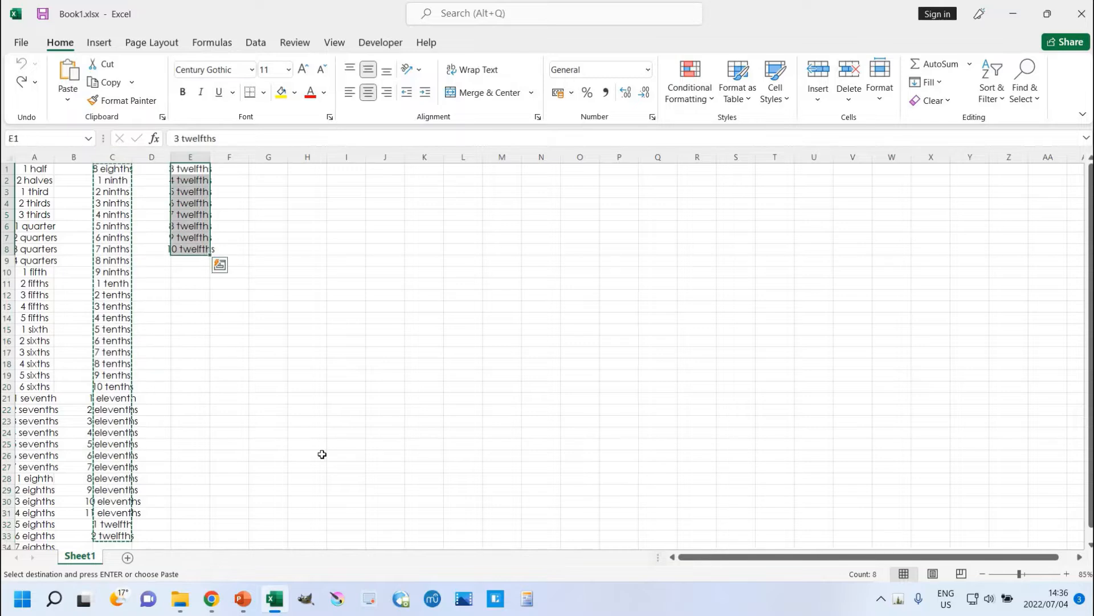
key(ctrl+c)
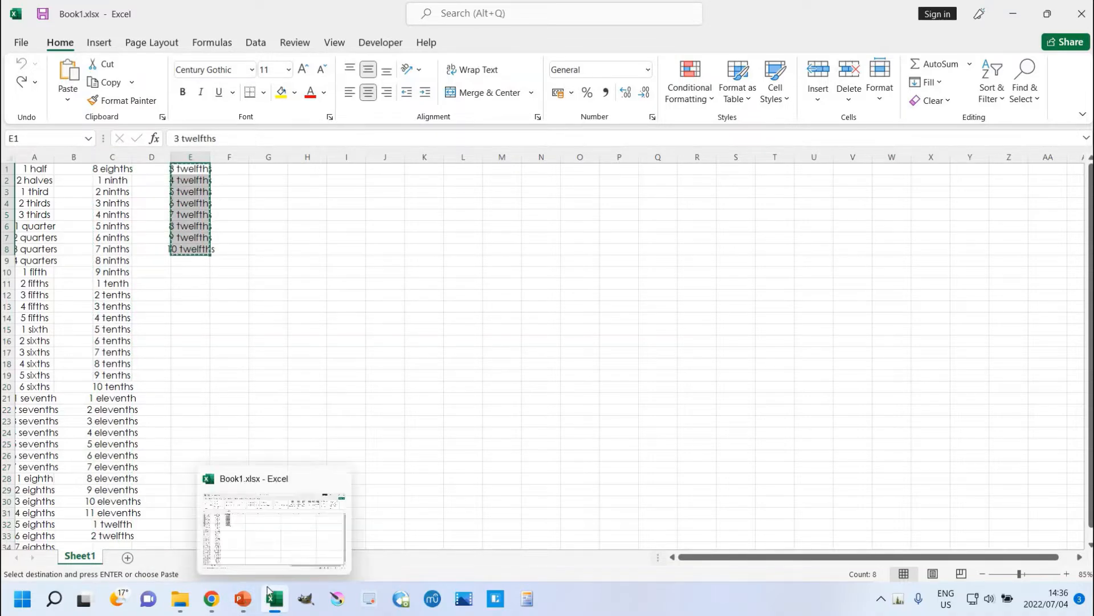
click(242, 599)
click(738, 201)
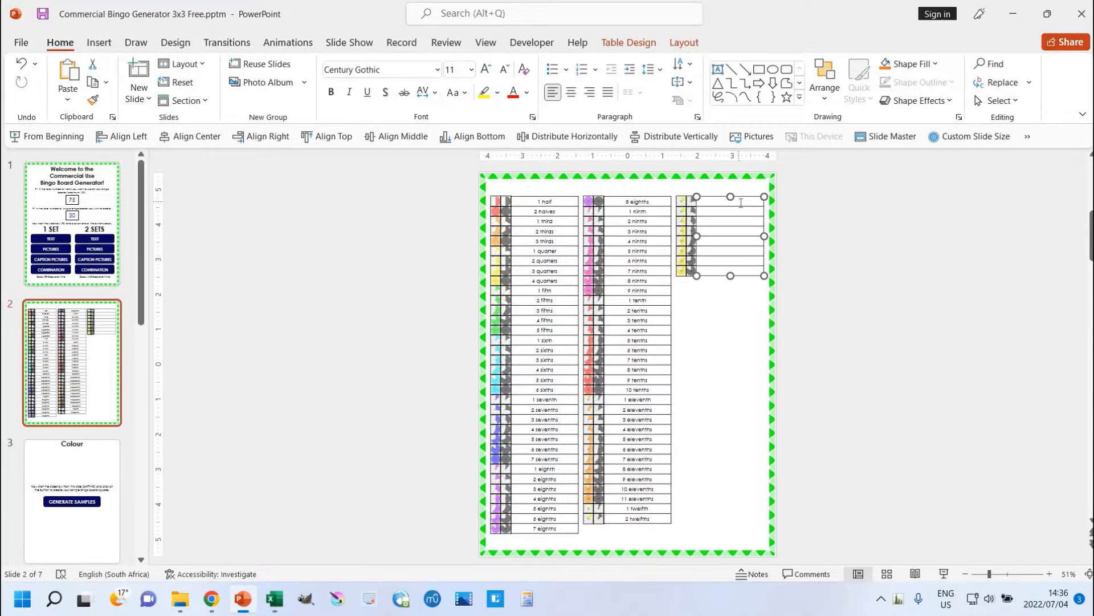
key(ctrl+v)
click(813, 241)
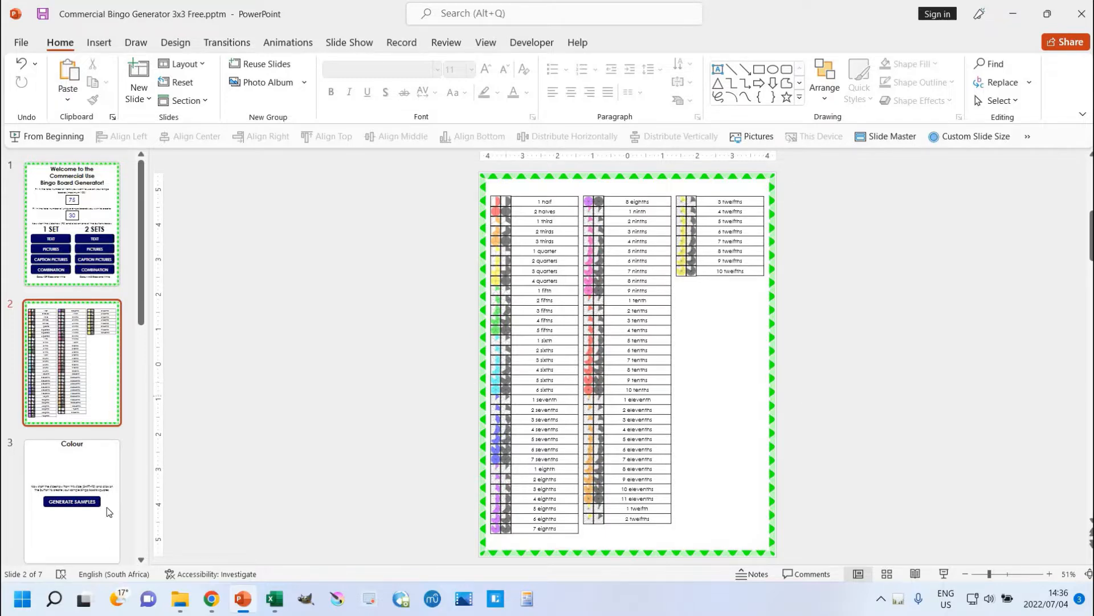
Step: Run the slideshow from the Colour slide, generate the sample bingo squares, and exit the show
click(78, 490)
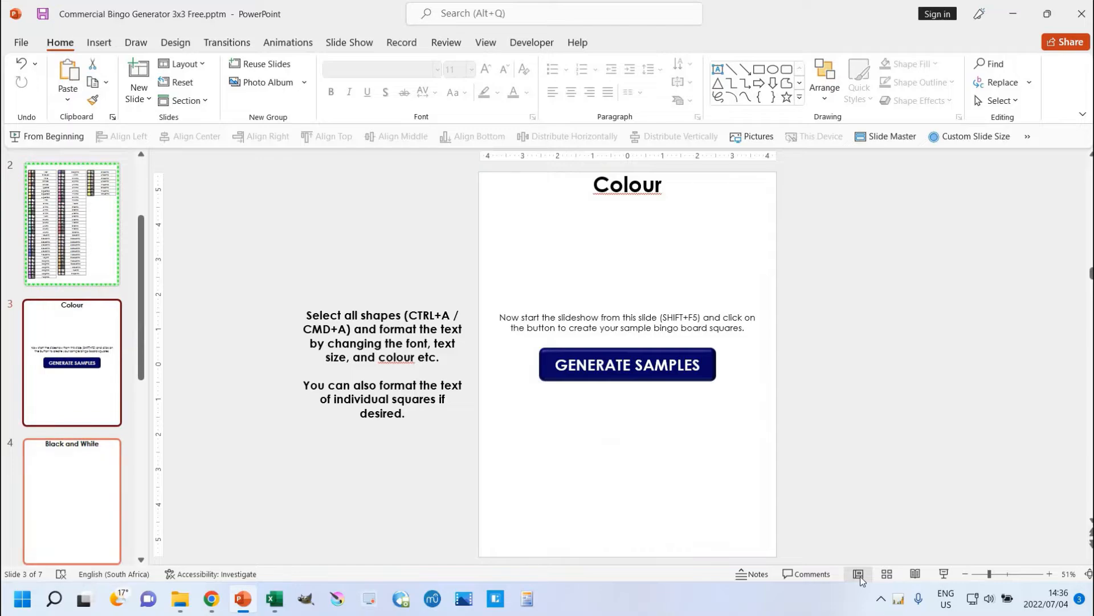
click(944, 574)
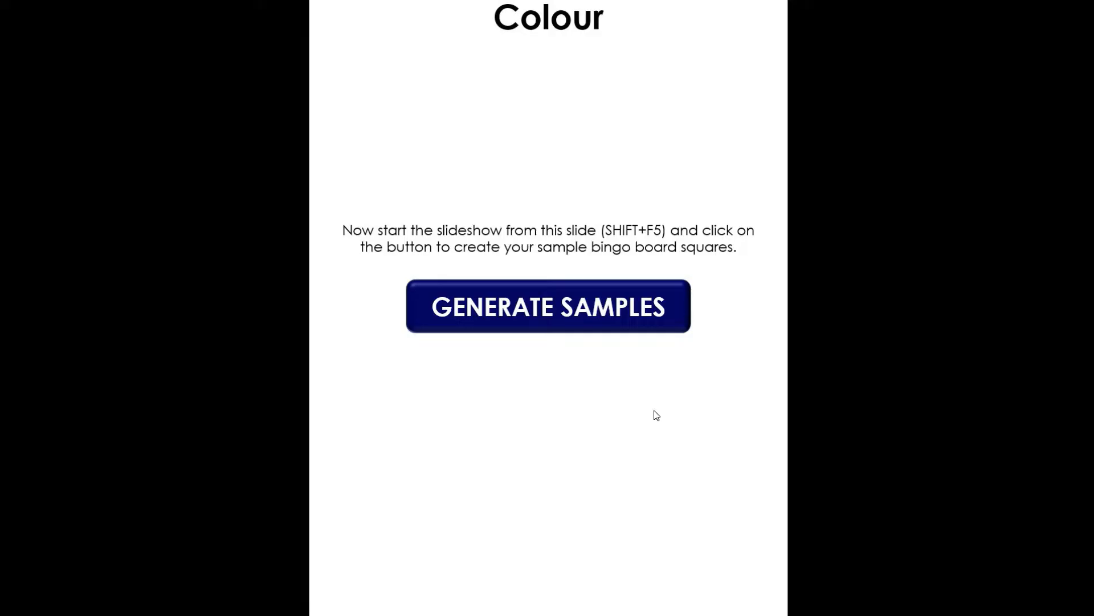
click(557, 318)
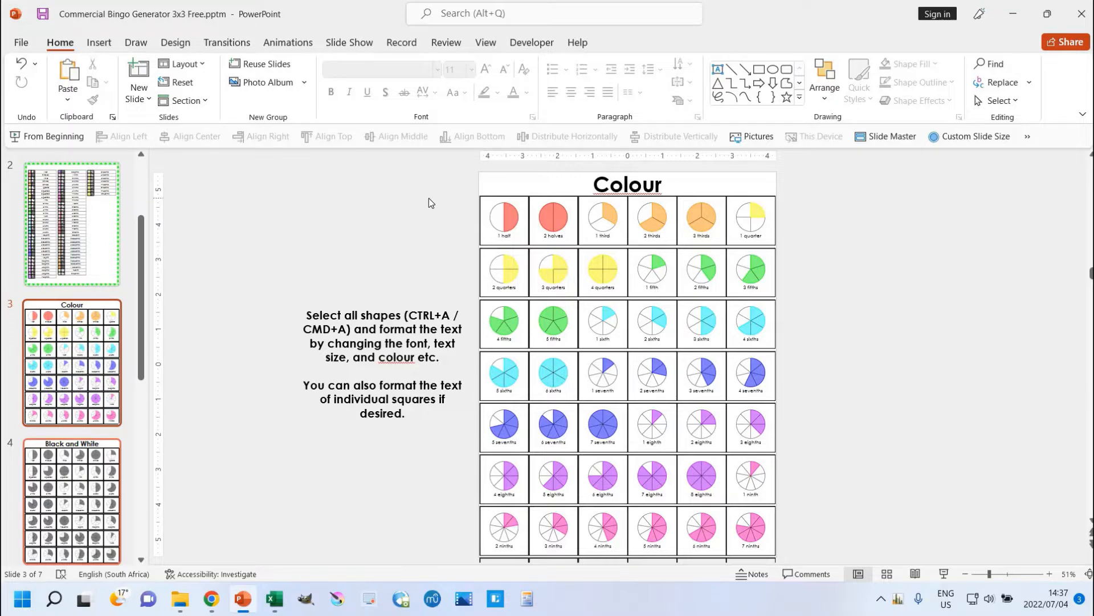
Step: Select all sample squares on the Colour slide and set their caption text size to 10
key(ctrl+a)
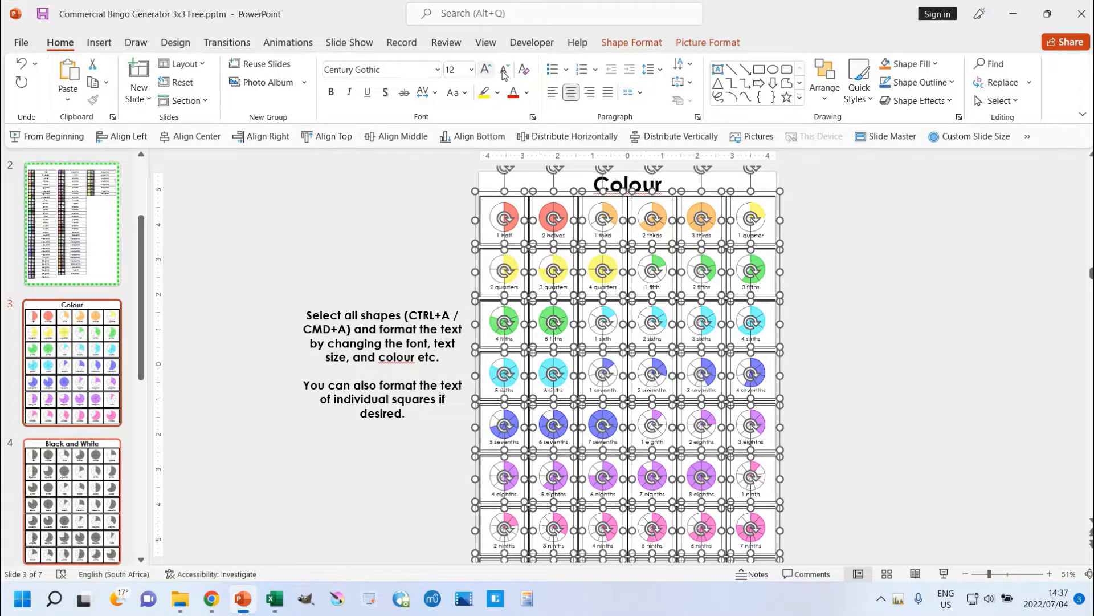
click(334, 97)
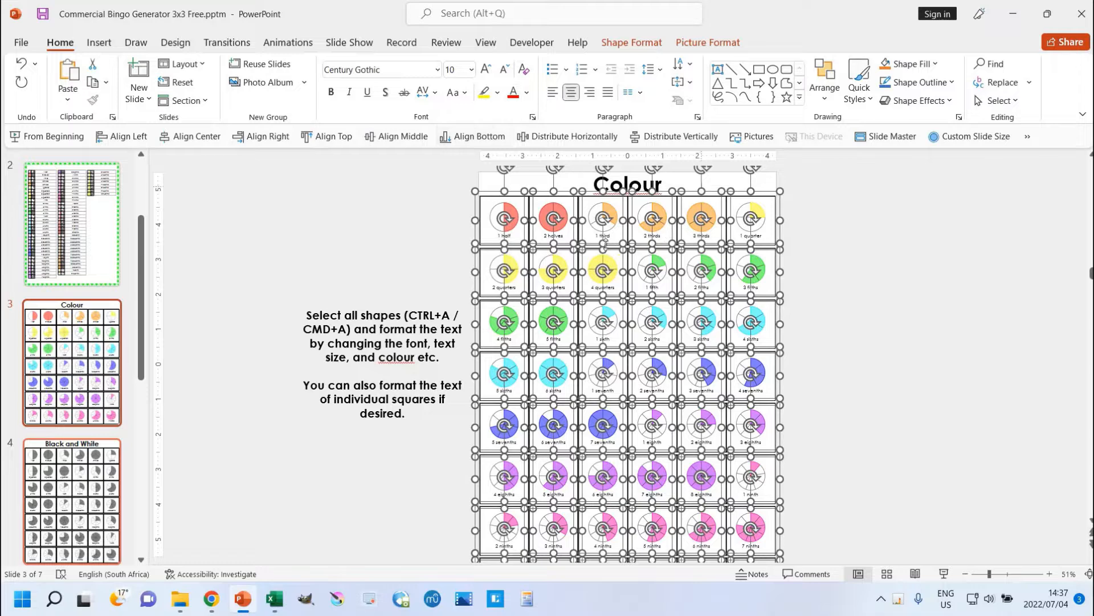
right_click(593, 247)
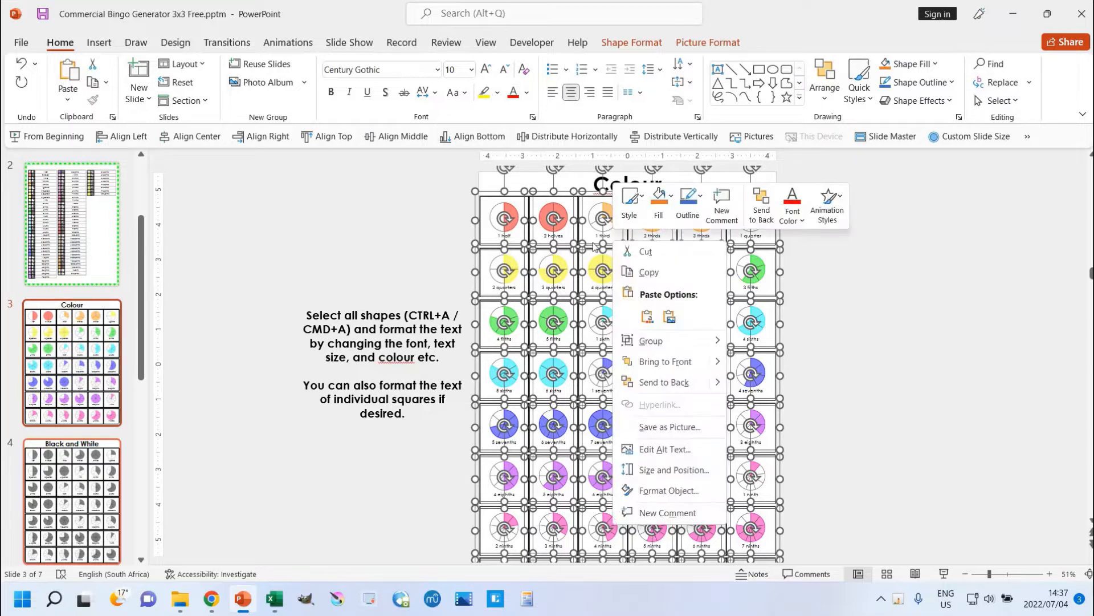
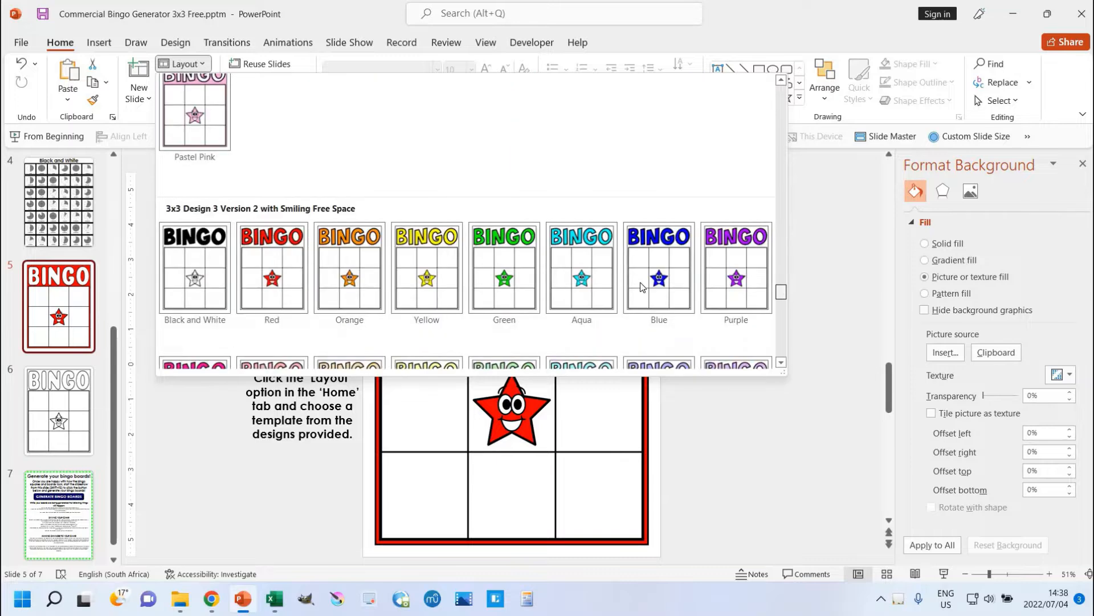
Step: Apply the pastel green layout with circled BINGO letters and a smiling star to the colour board template on slide 5
scroll(785, 313, down, 3)
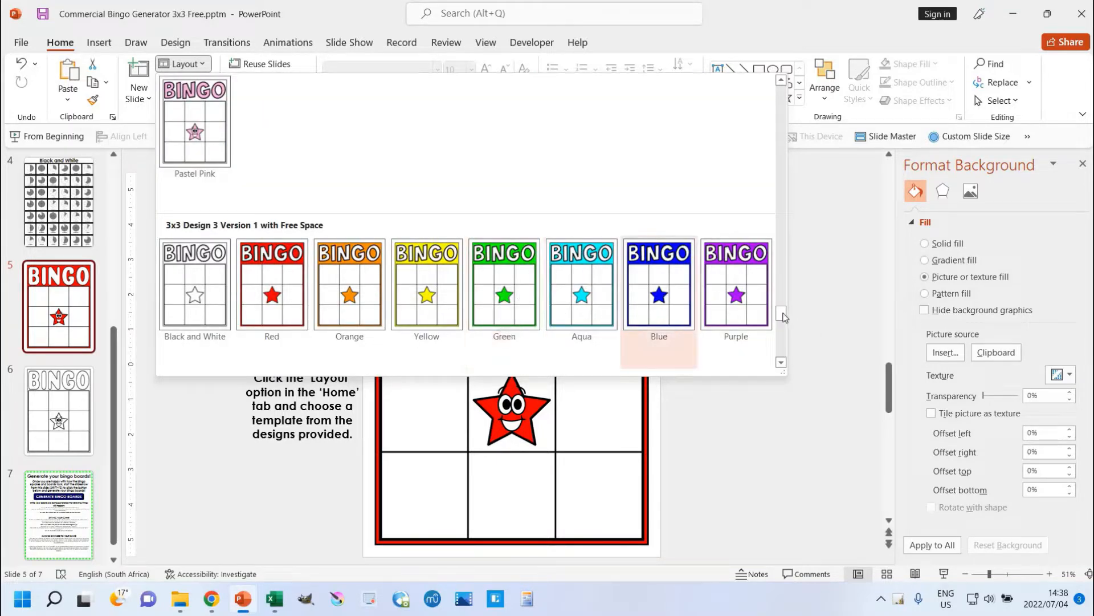
drag(781, 309, 779, 107)
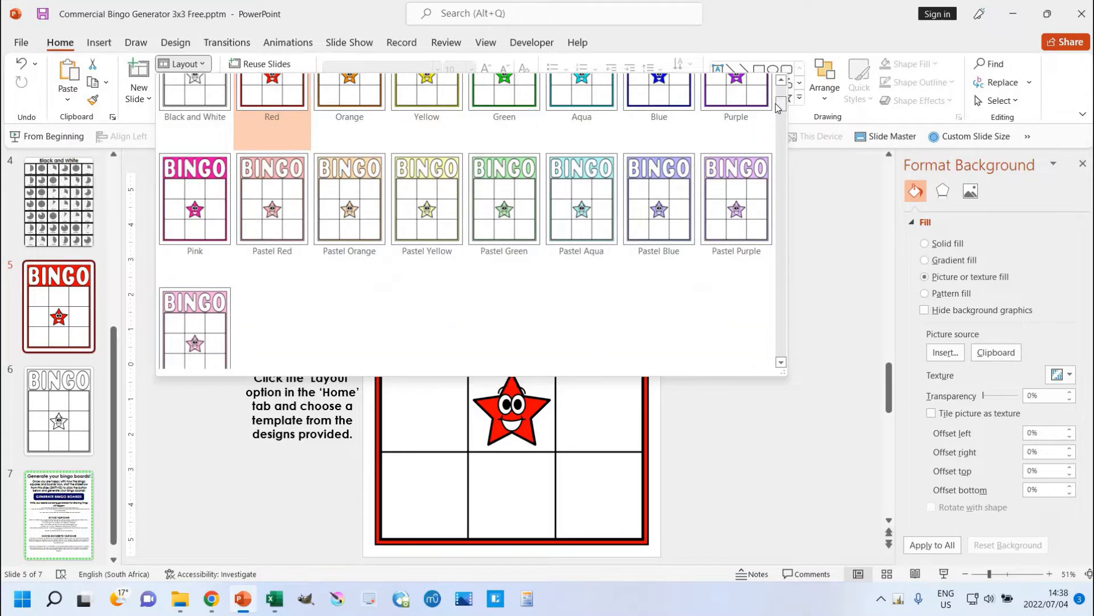
scroll(661, 254, up, 3)
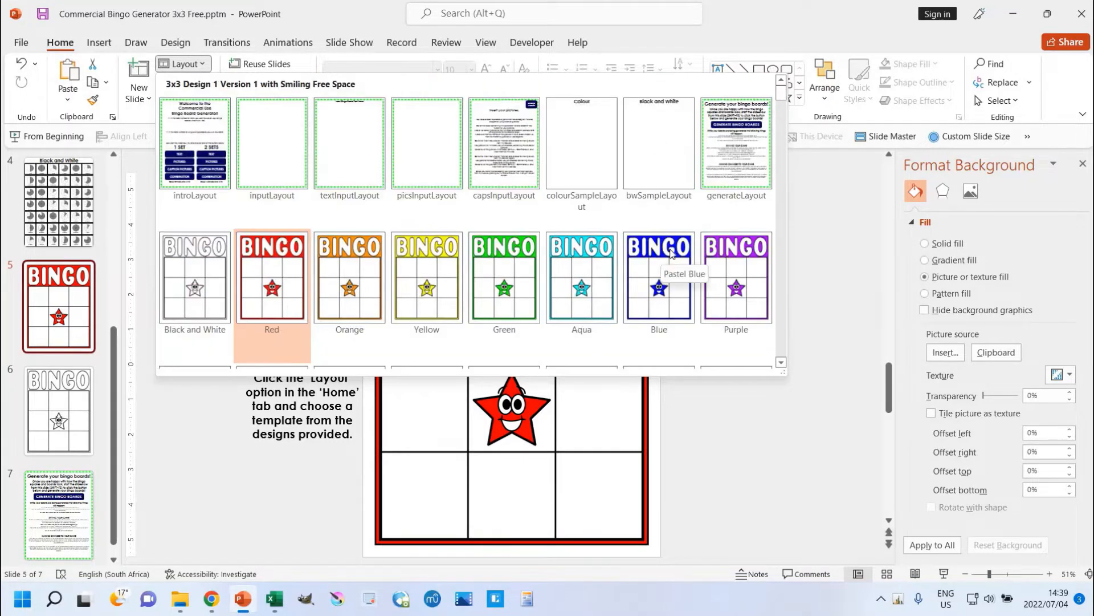
scroll(671, 254, down, 5)
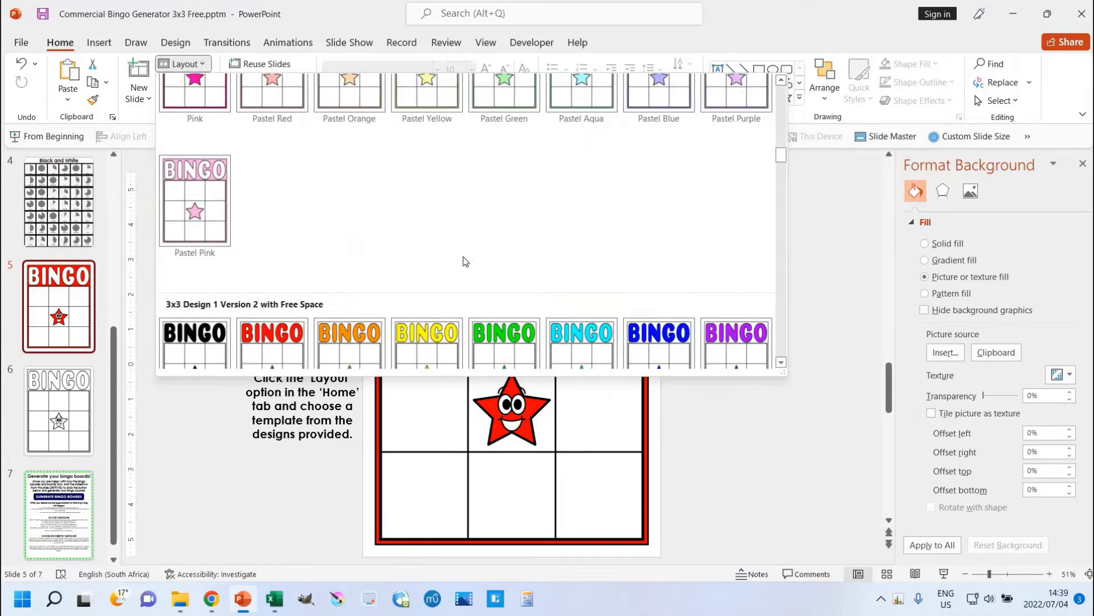
scroll(466, 261, down, 5)
click(506, 130)
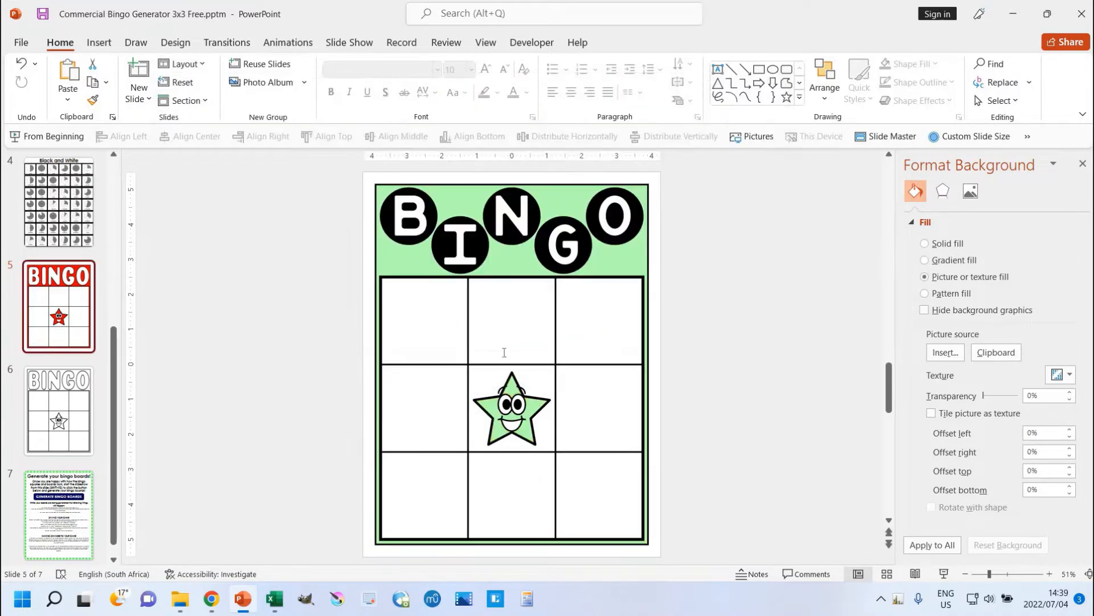
Step: Apply the matching black and white layout with circled BINGO letters and a smiling star to slide 6
click(41, 402)
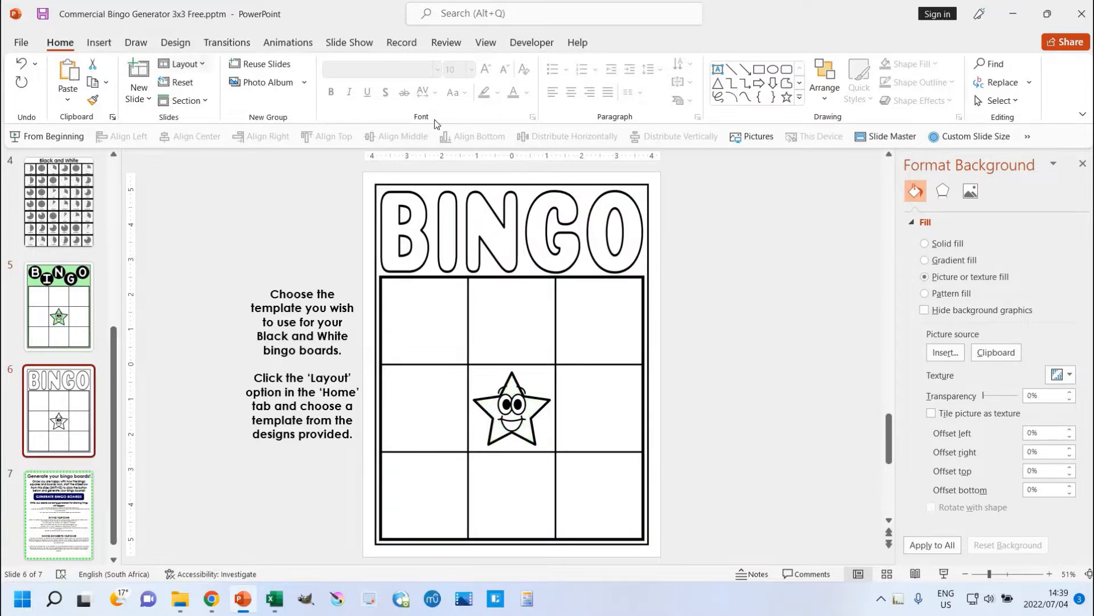
click(185, 63)
drag(779, 104, 780, 195)
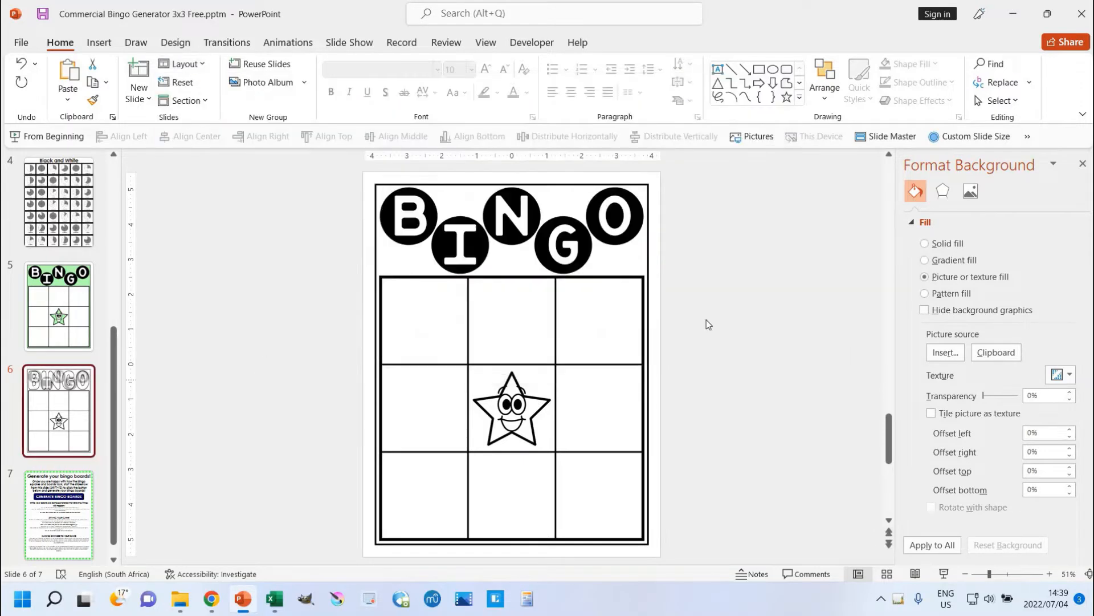
click(636, 270)
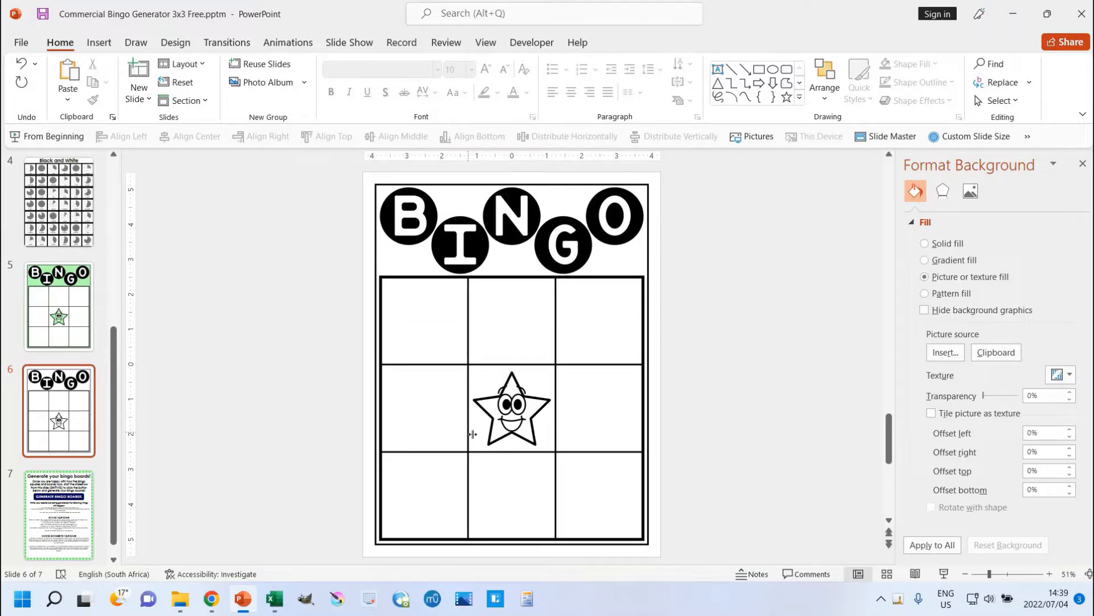
click(48, 376)
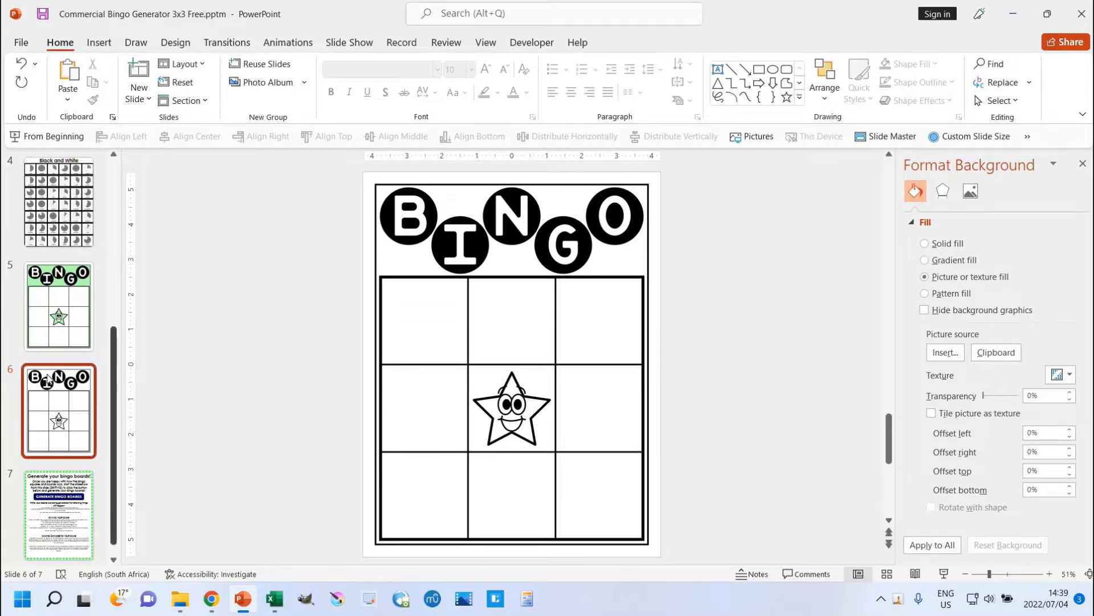
Step: Read the instructions for generating, saving and changing the bingo boards on slide 7
scroll(48, 376, up, 2)
scroll(46, 405, down, 2)
click(59, 489)
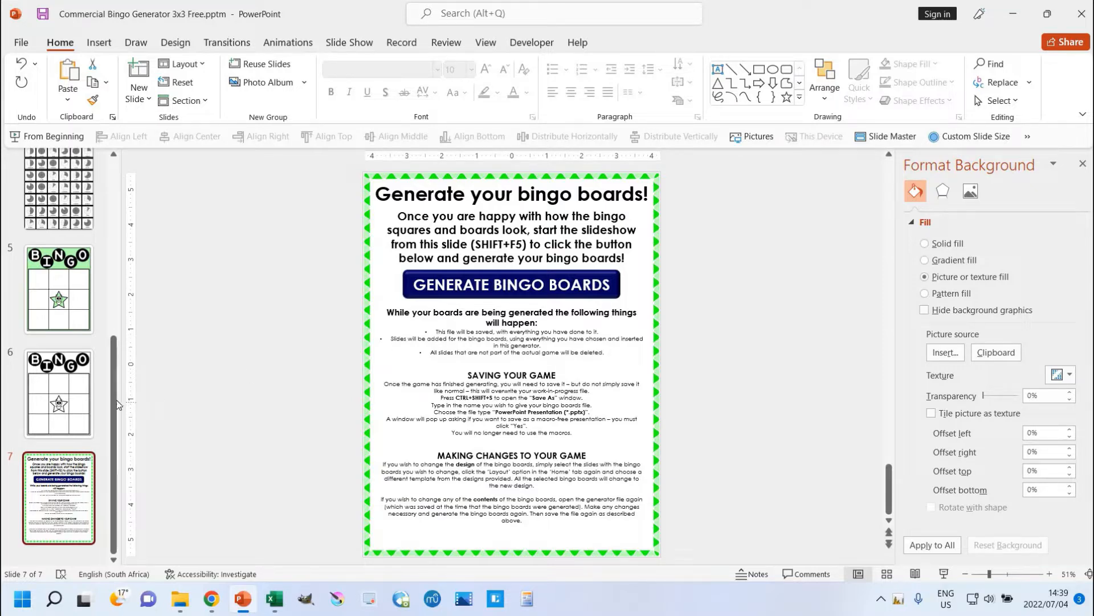
drag(117, 342, 117, 165)
scroll(520, 306, up, 2)
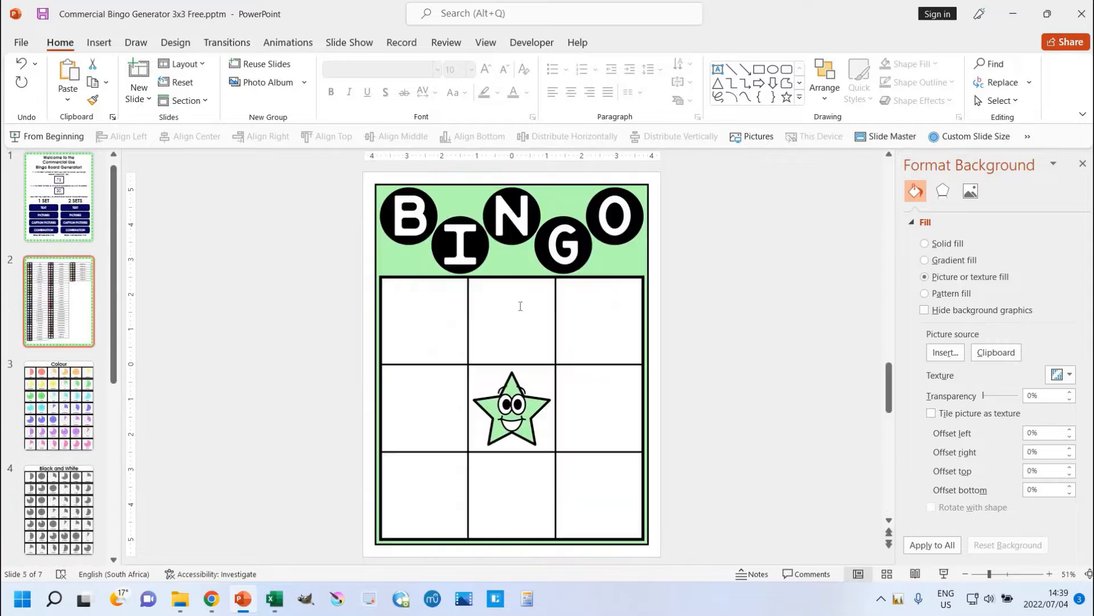
Step: Review the captioned pictures, the sample squares and both board templates on slides 2 to 6, ending on slide 7
click(65, 296)
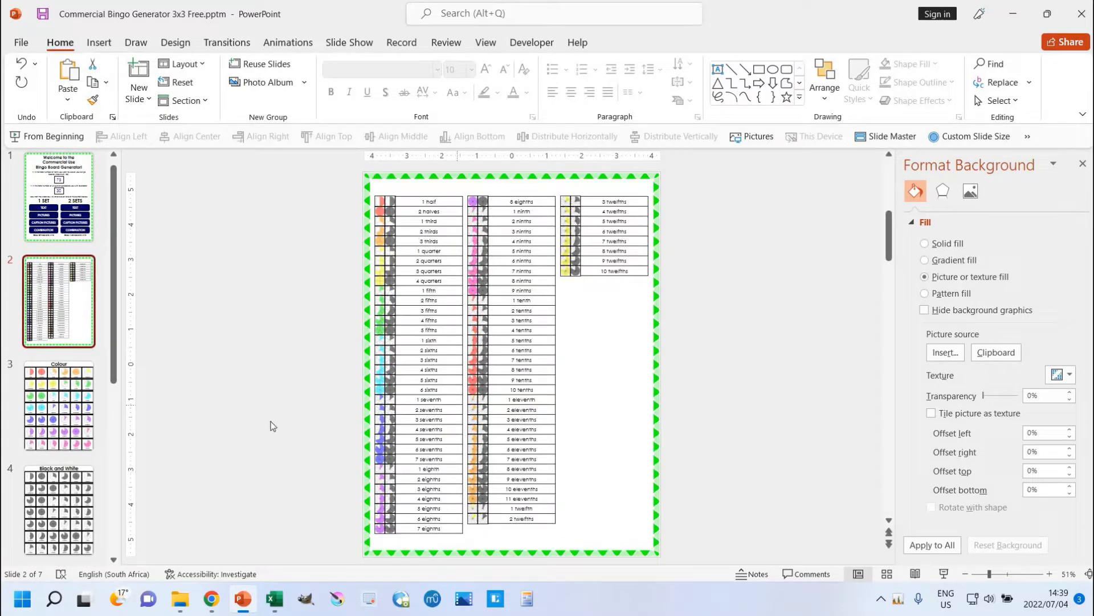
key(Page_Down)
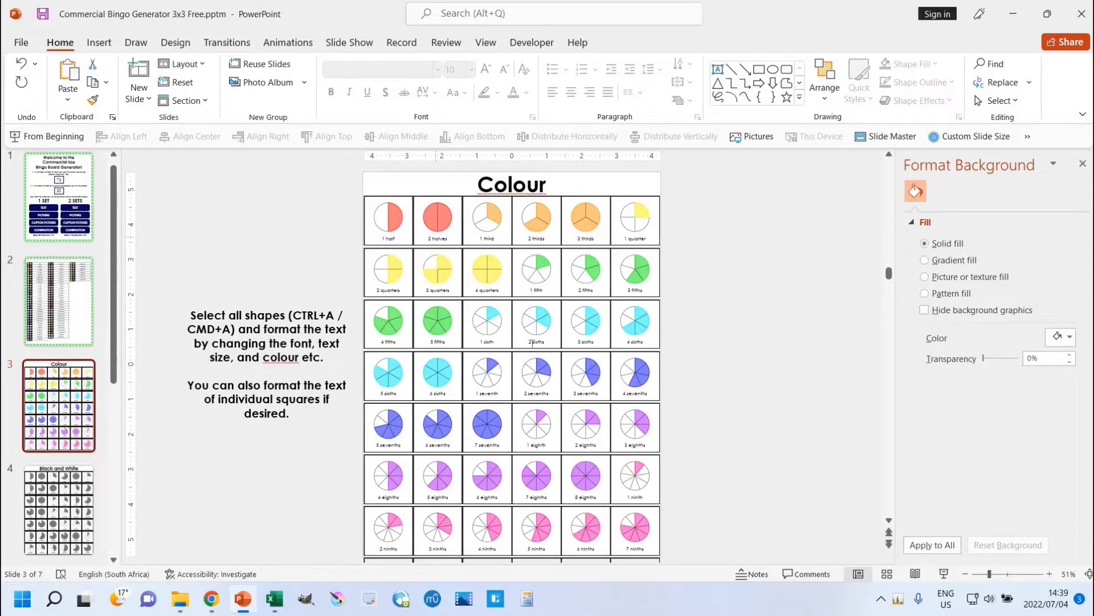
scroll(50, 388, down, 3)
click(50, 385)
click(54, 447)
scroll(65, 474, down, 3)
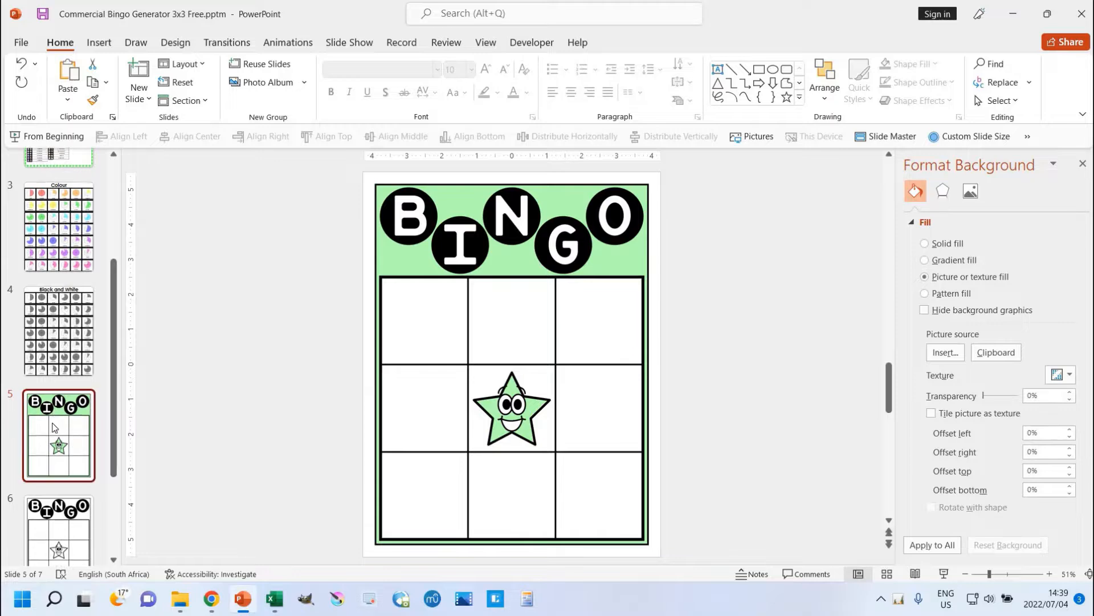
key(Down)
click(60, 488)
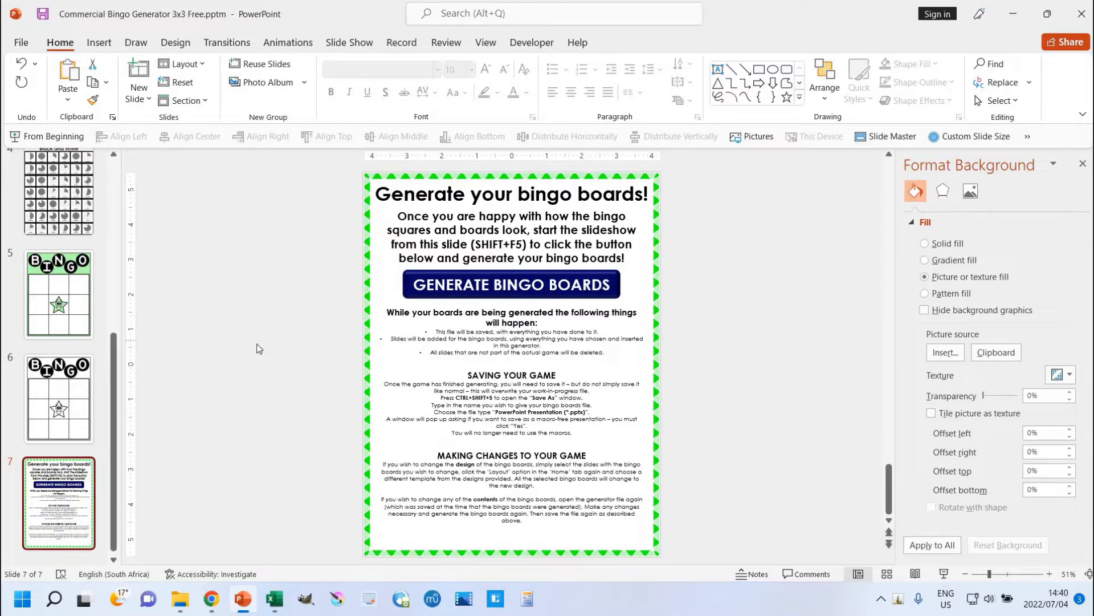
Step: Check the number of items and unique boards entered on the welcome slide
drag(115, 362, 117, 176)
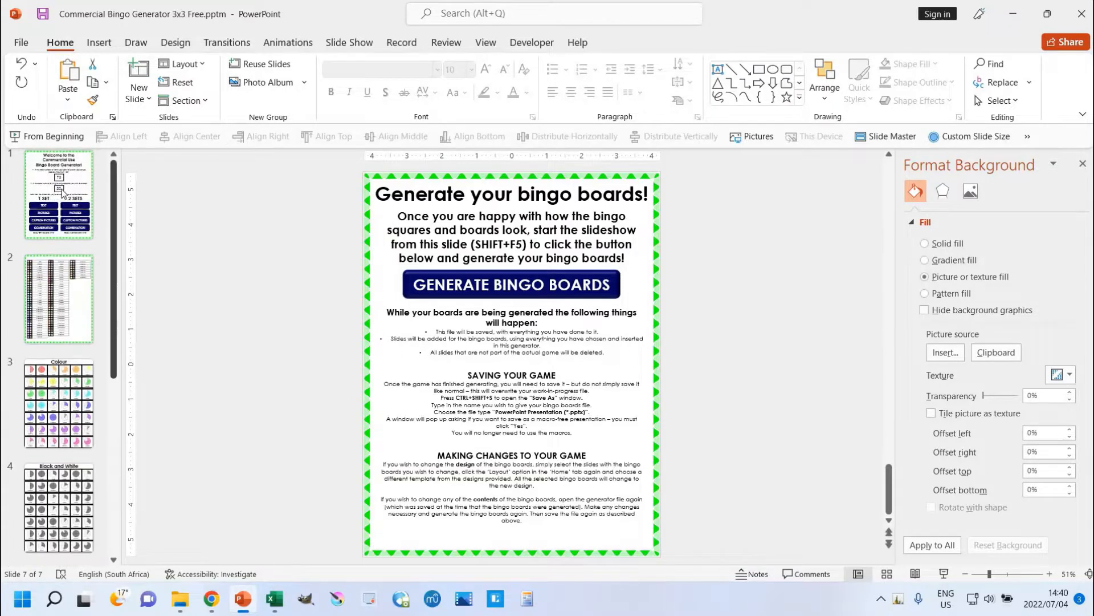
click(68, 208)
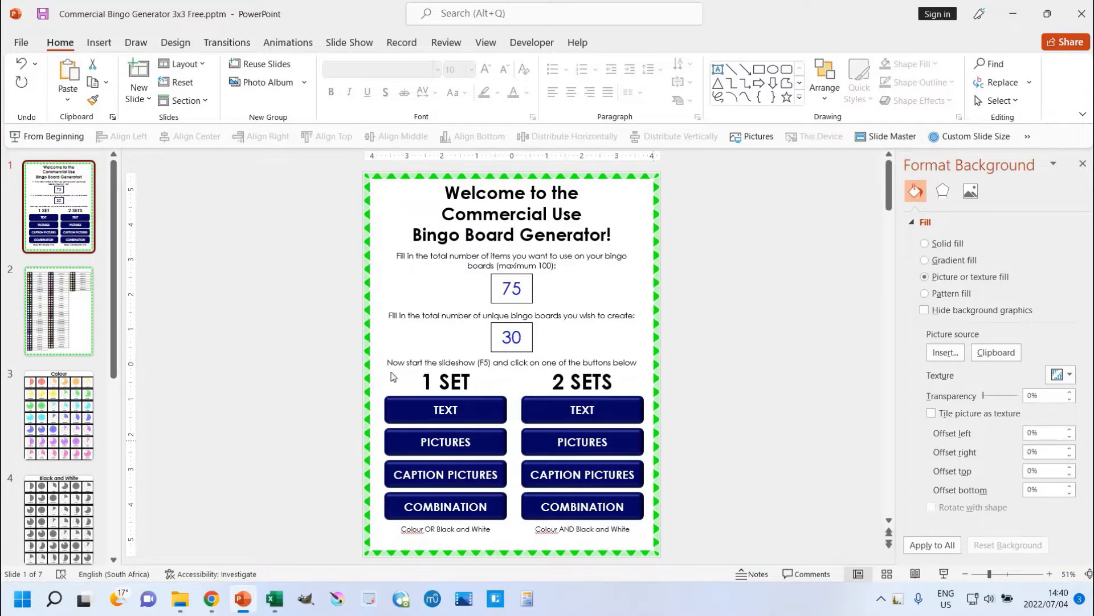
drag(114, 327, 97, 497)
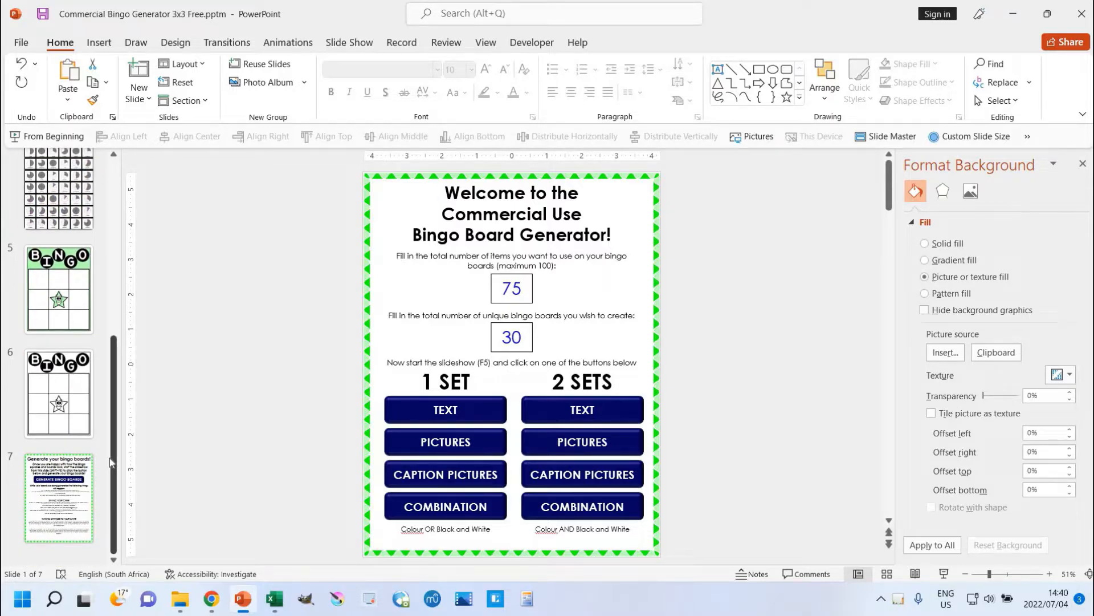
Step: Return to slide 7, which holds the command for generating the bingo boards
click(93, 462)
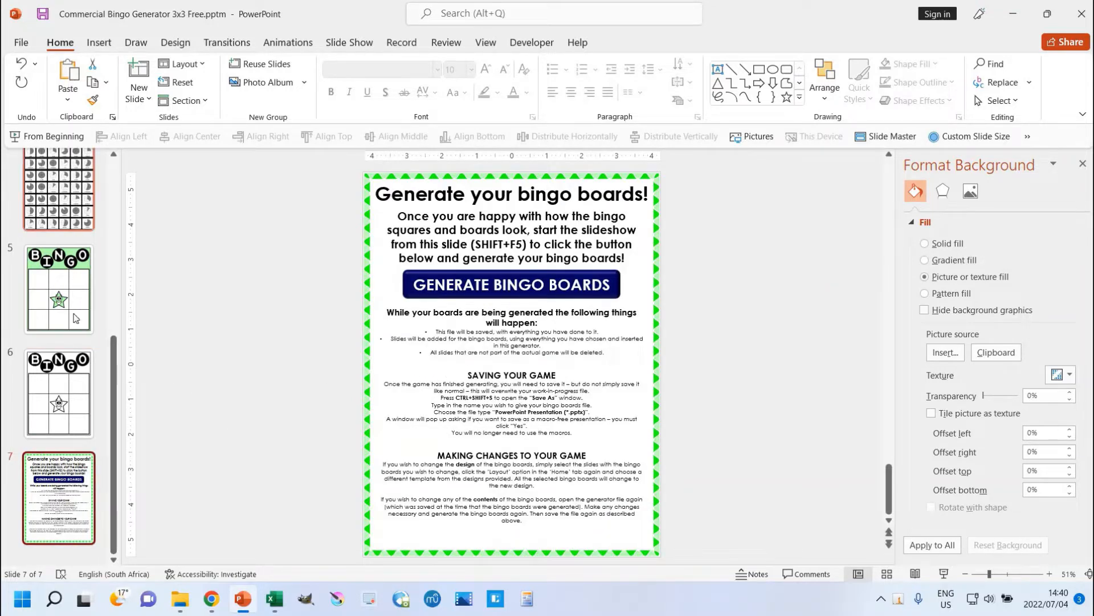
scroll(49, 342, up, 5)
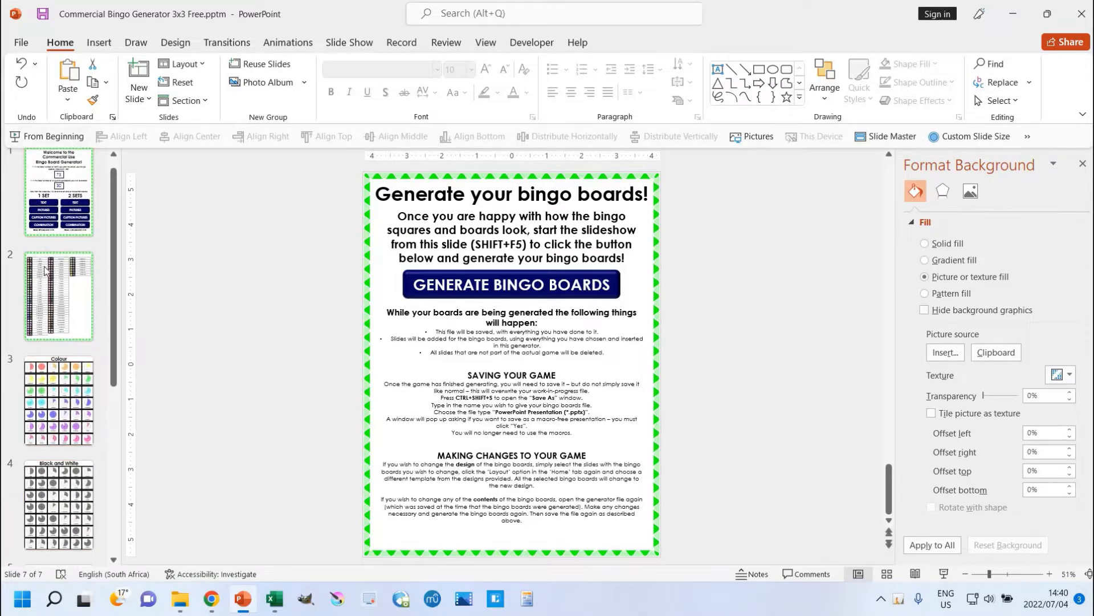
scroll(49, 257, up, 1)
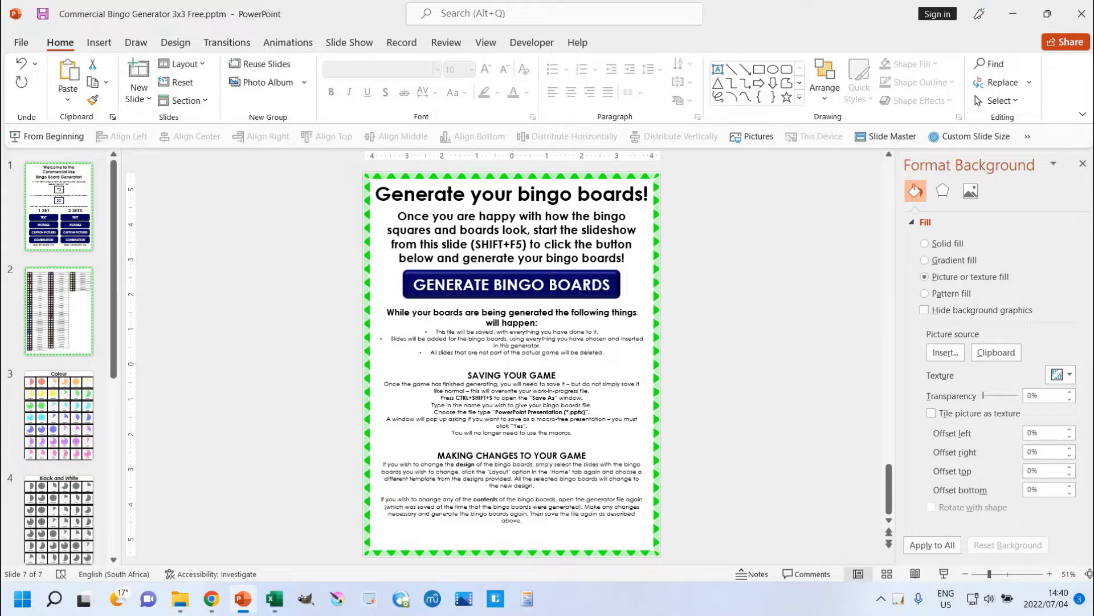
Step: Look through the file types available when saving a copy of the presentation, and cancel without saving
click(21, 43)
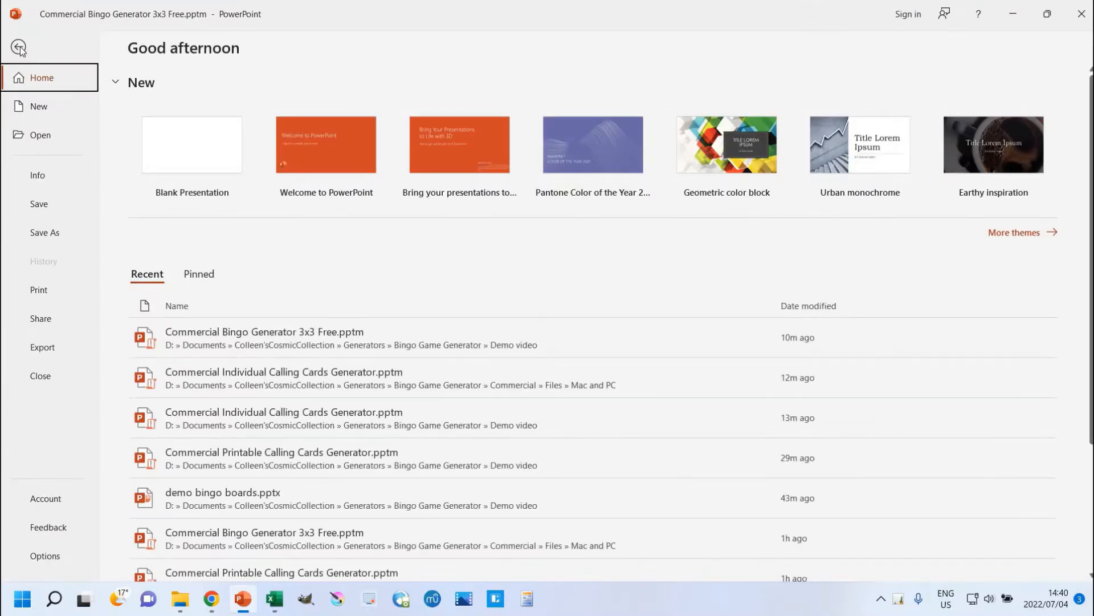
key(Escape)
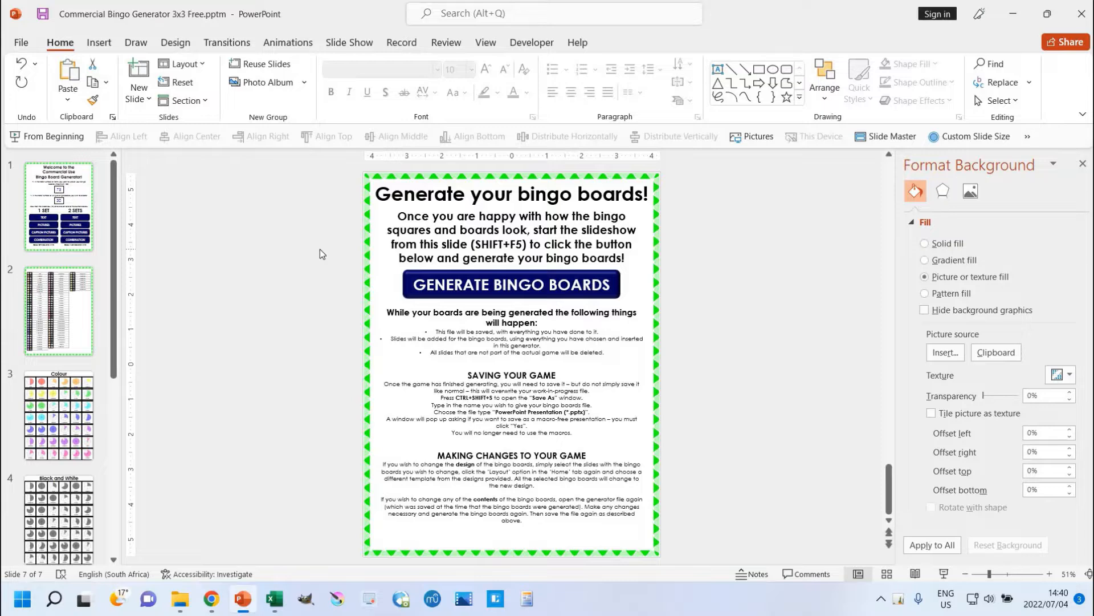
key(ctrl+shift+s)
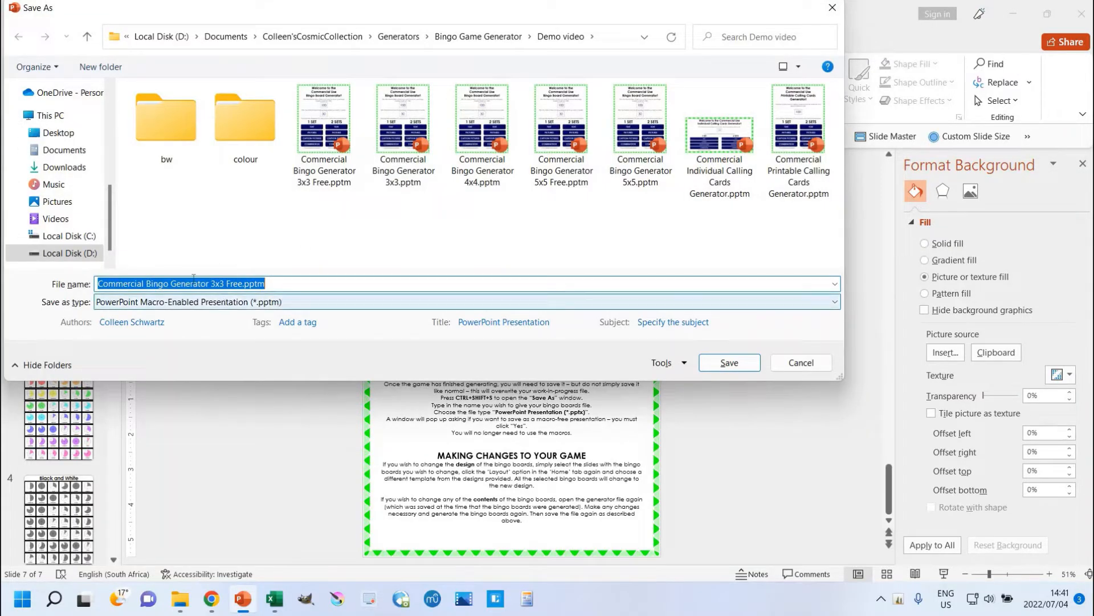
click(228, 301)
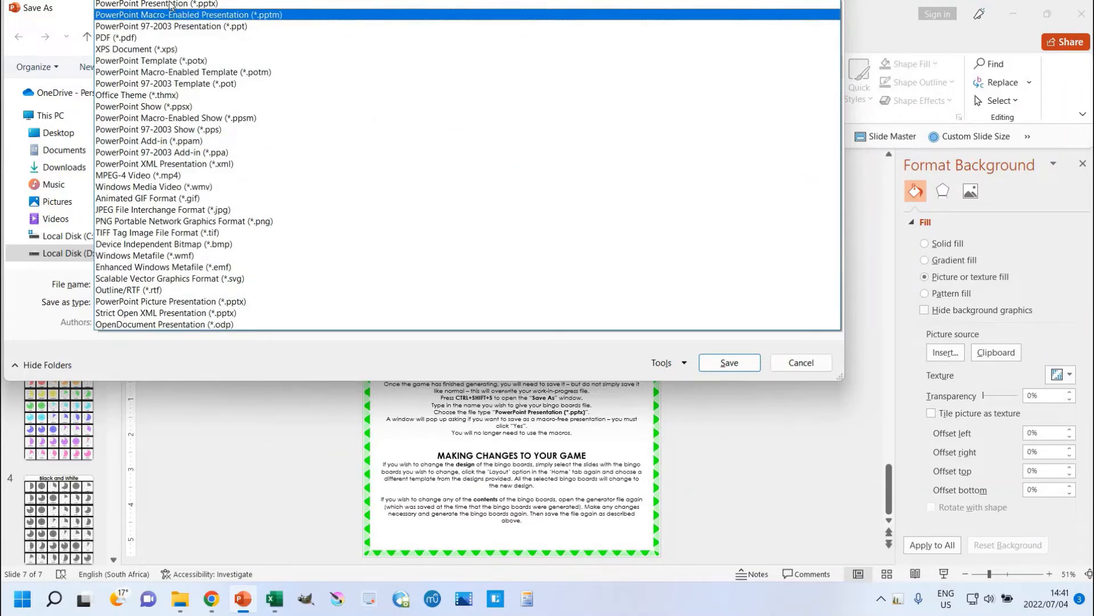
click(799, 367)
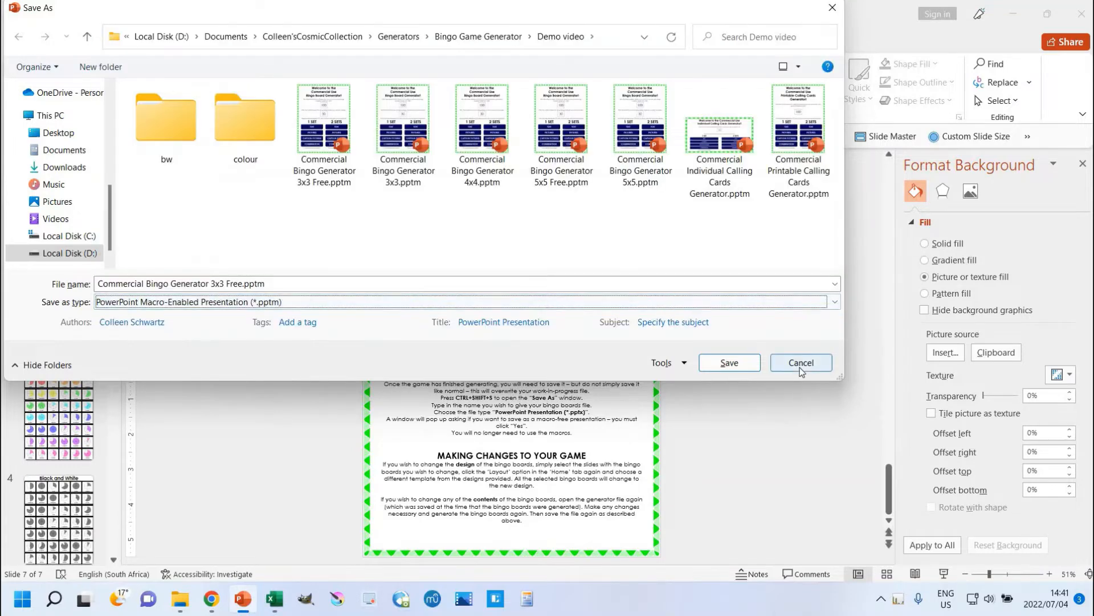
click(800, 367)
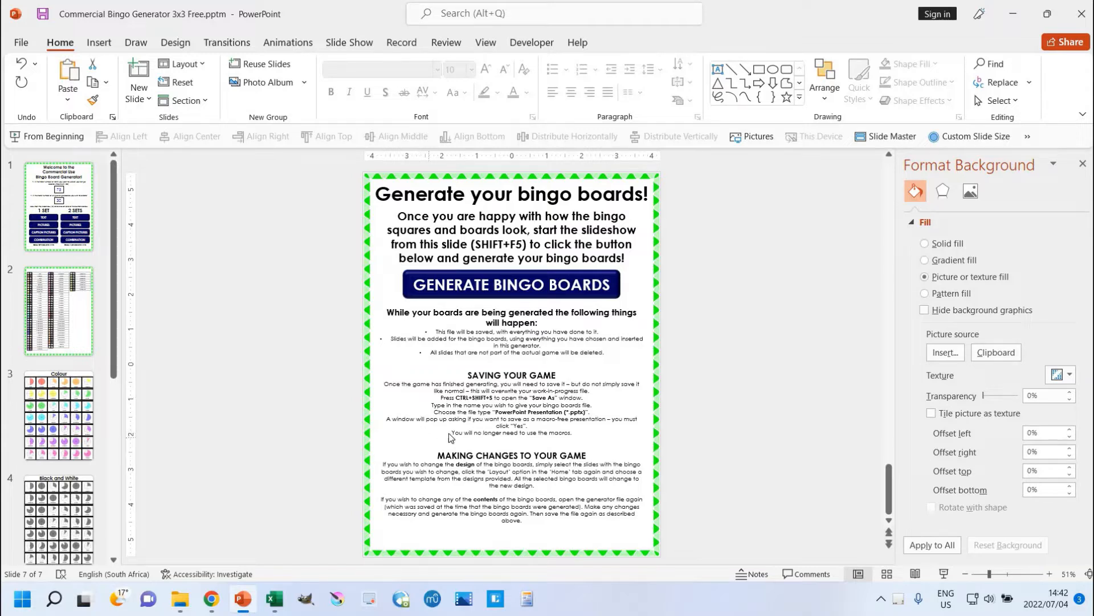
Step: Run the slideshow from slide 7 and generate the colour and black and white bingo boards
click(944, 575)
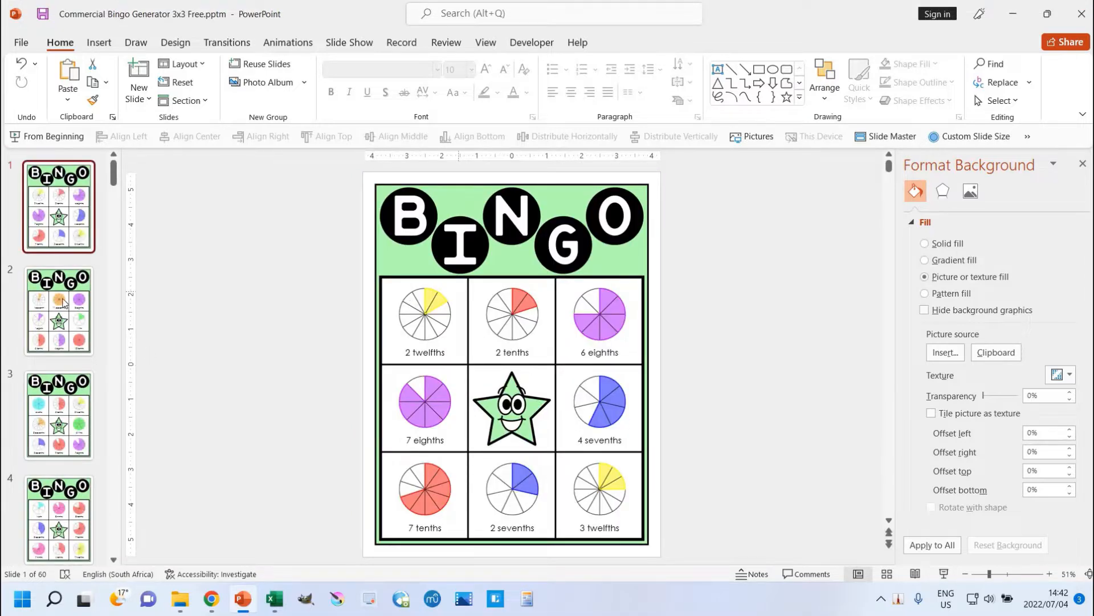
drag(113, 178, 116, 363)
scroll(68, 393, down, 3)
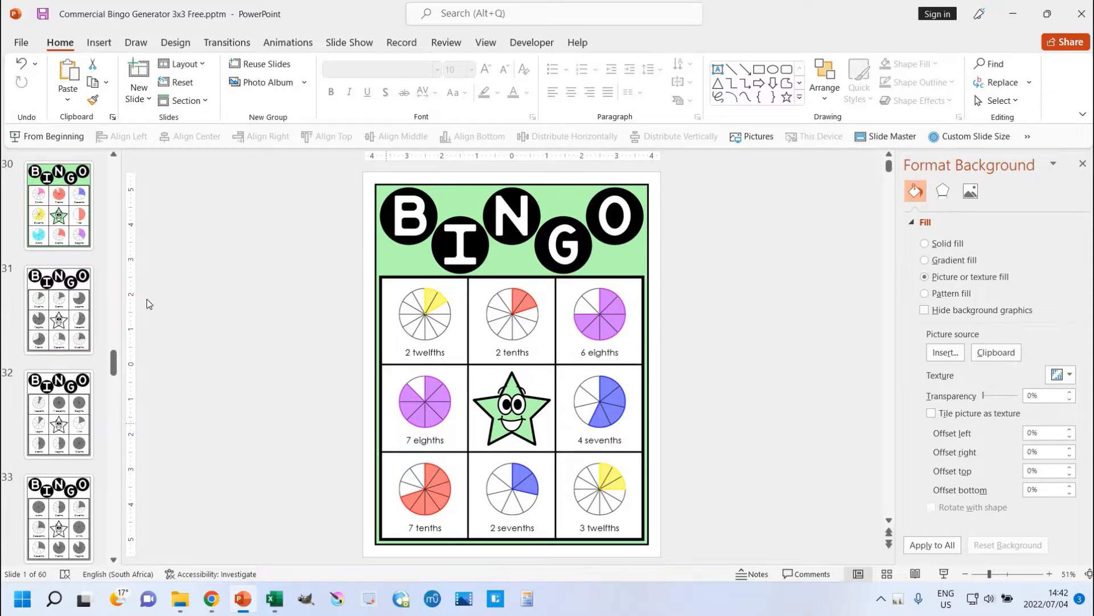
Step: Compare the generated colour and black and white boards on slides 31, 30 and 60
click(53, 318)
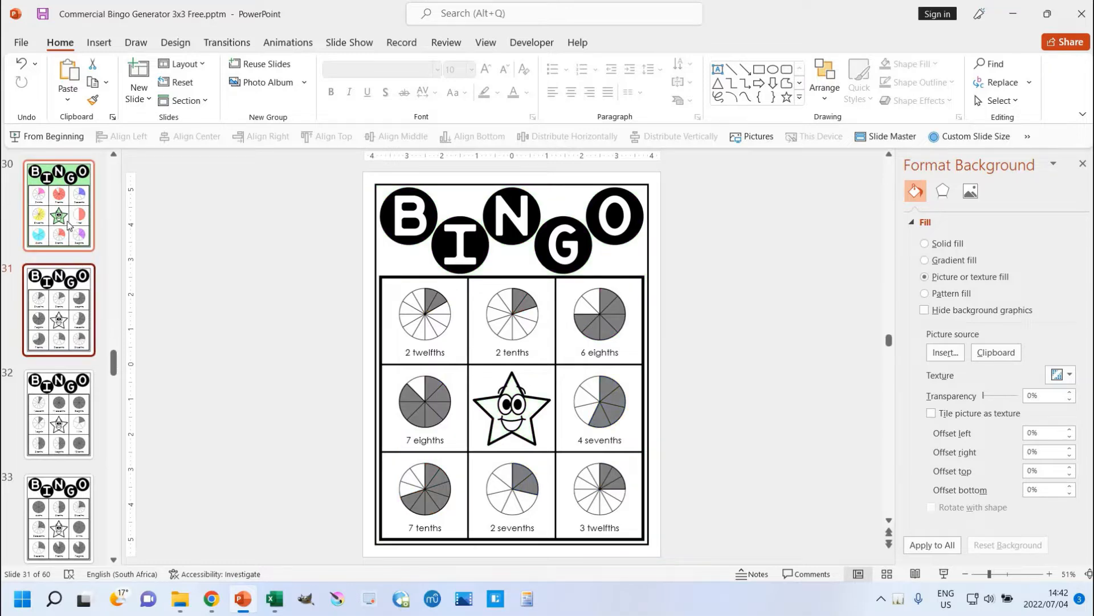
click(45, 219)
drag(114, 362, 120, 561)
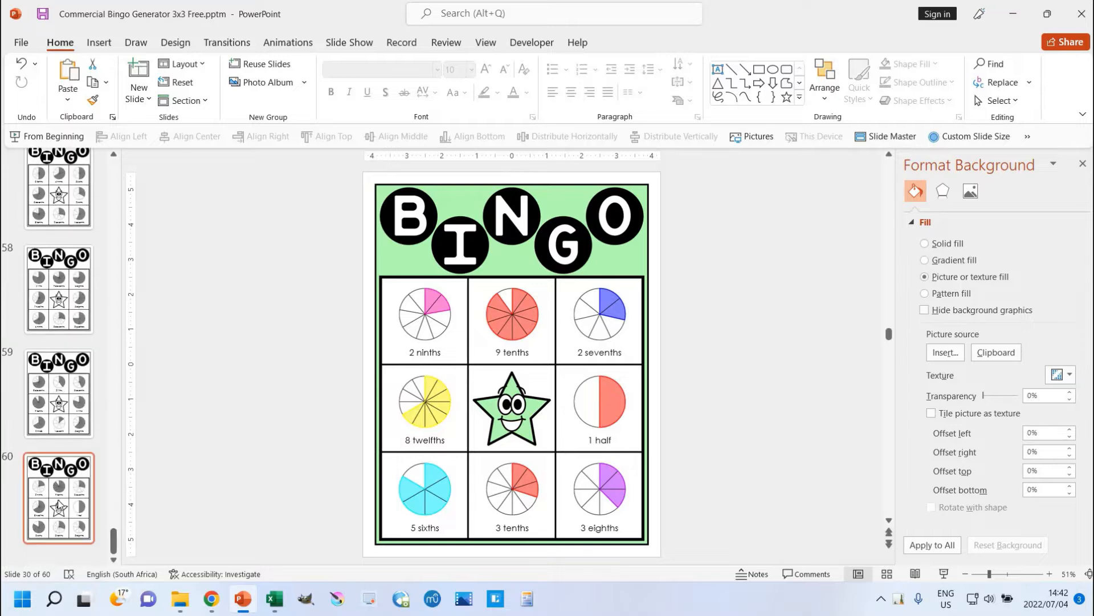
click(58, 497)
drag(113, 536, 113, 160)
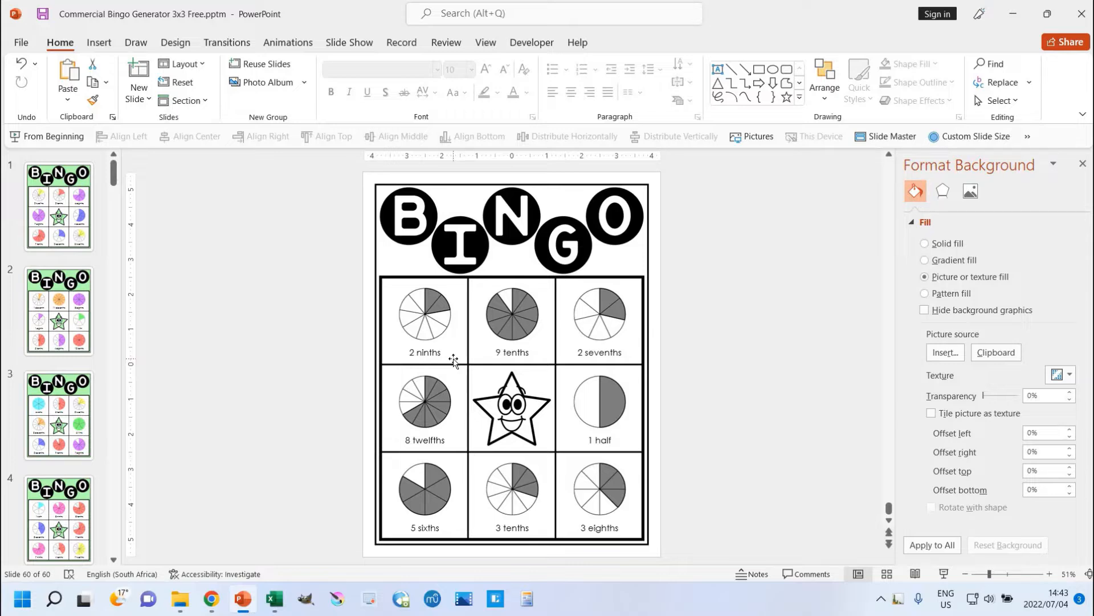
click(285, 323)
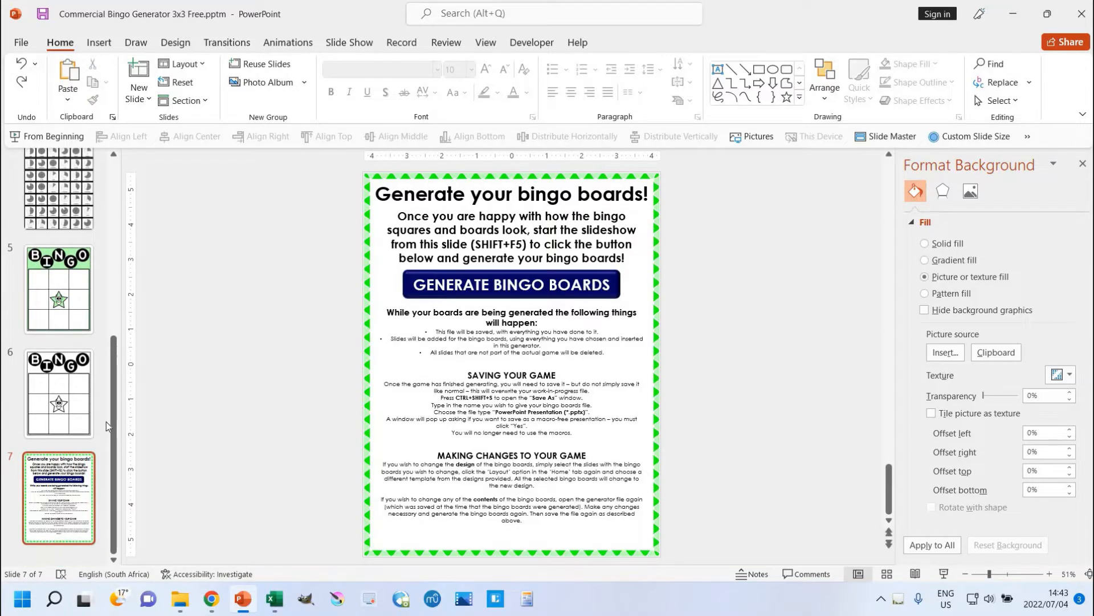
Step: Run the slideshow from the generator's welcome slide and choose two sets of text-only boards
drag(111, 423, 105, 210)
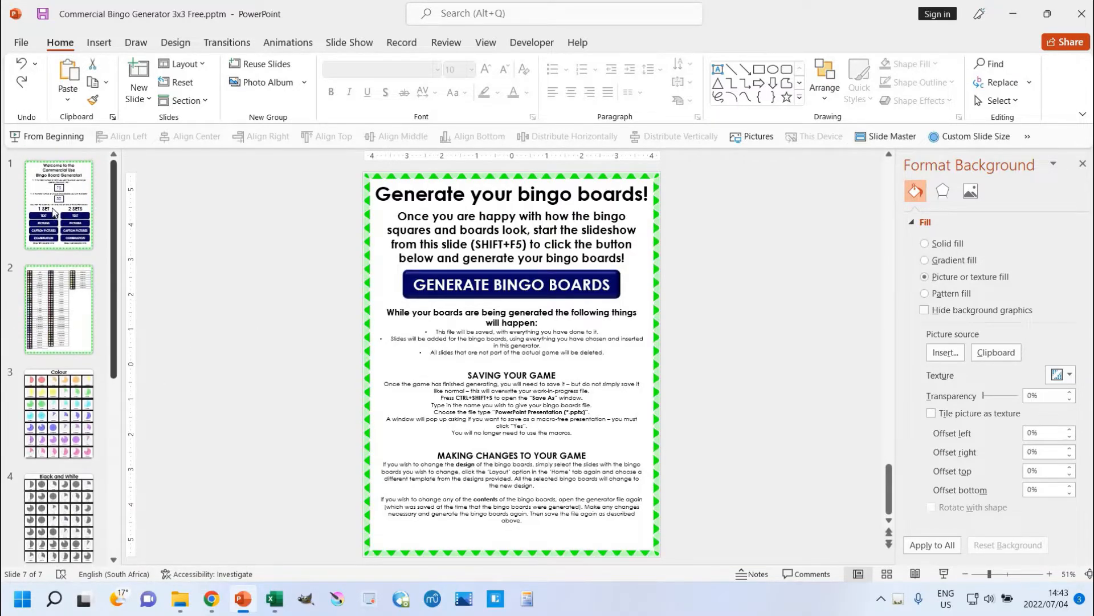
click(62, 225)
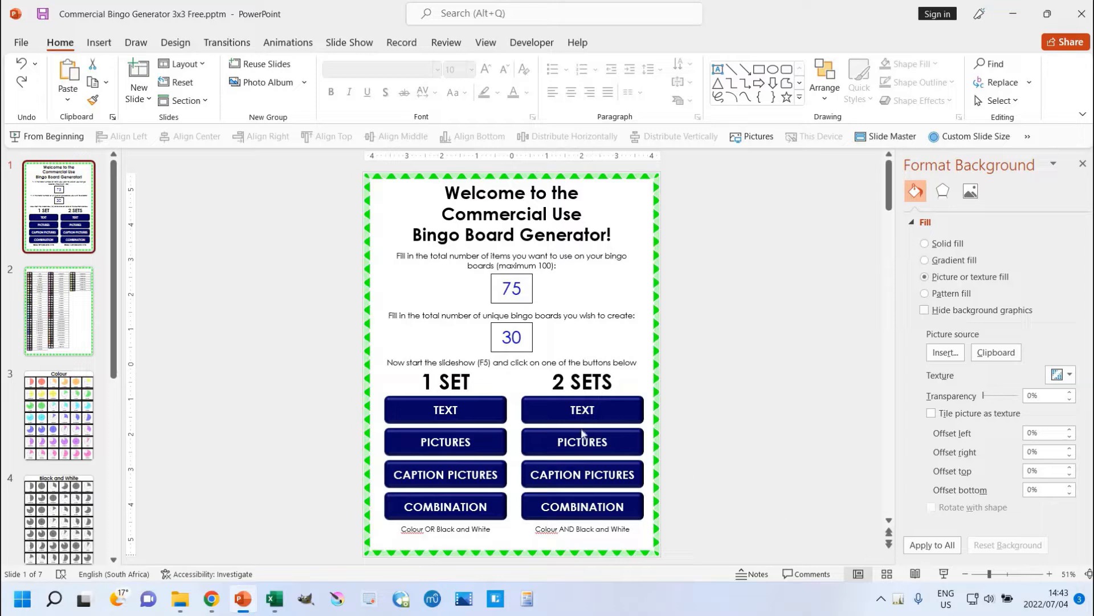
click(945, 574)
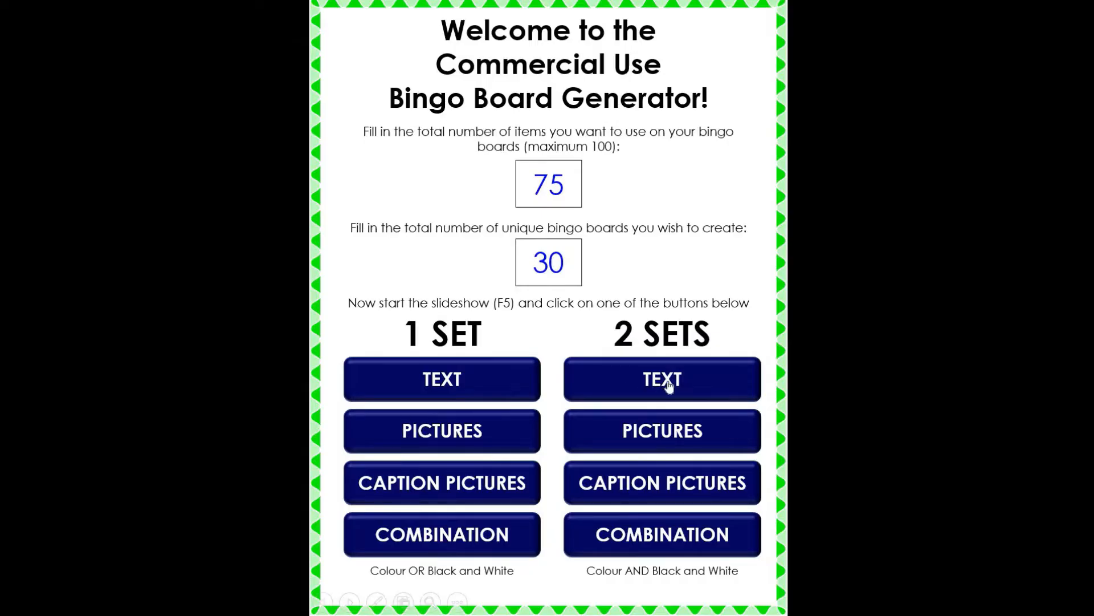
key(Escape)
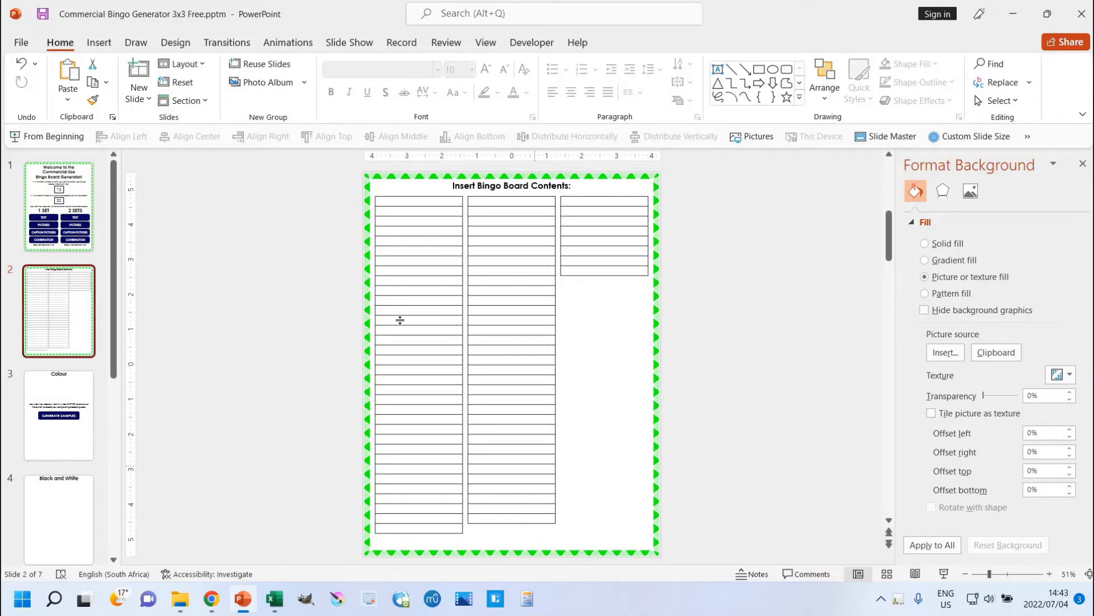
Step: Copy the fractions in column A of Book1.xlsx in Excel into the first contents table on PowerPoint slide 2
click(277, 597)
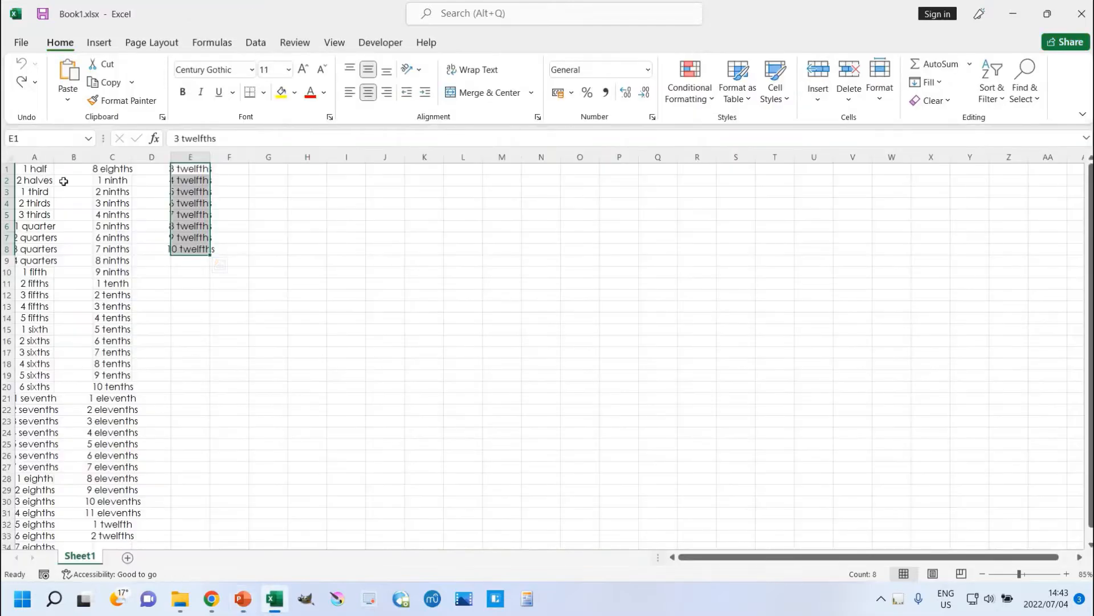
click(35, 157)
key(ctrl+c)
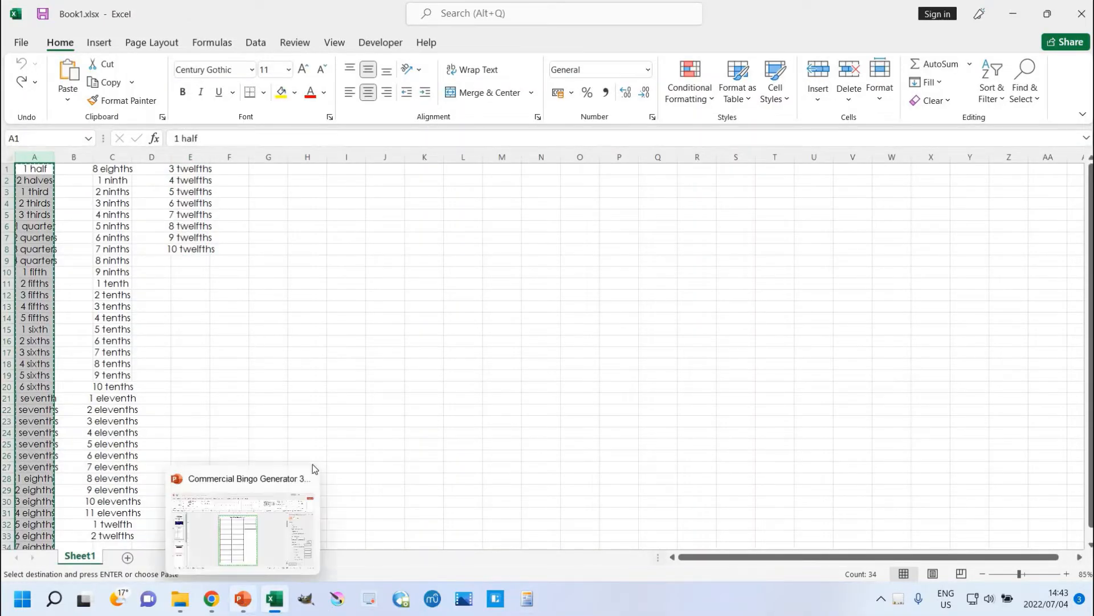
click(243, 597)
click(431, 203)
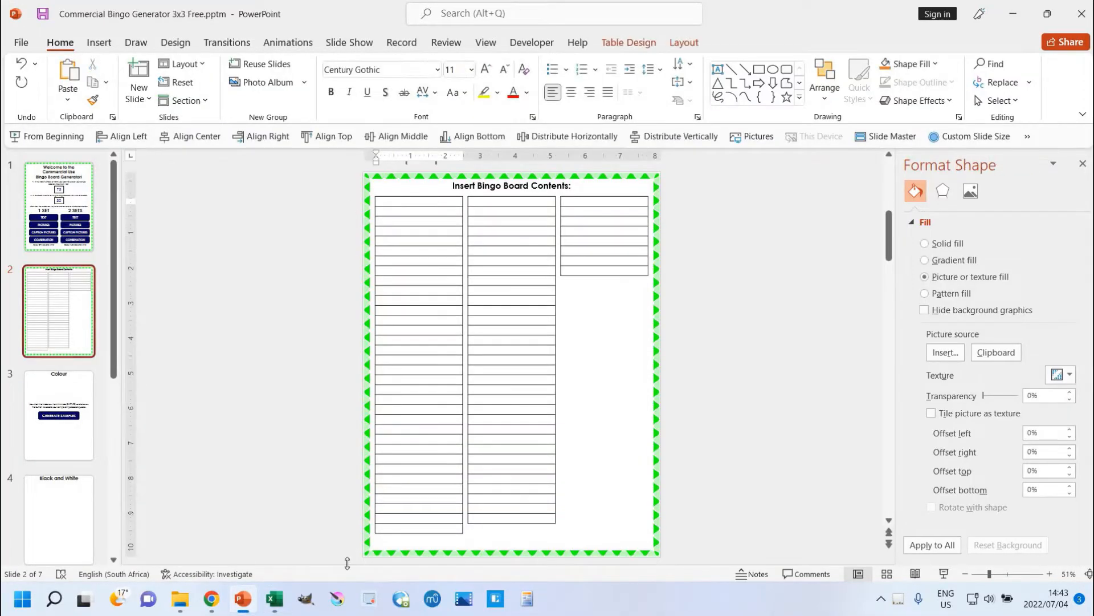
key(ctrl+v)
Step: Copy the fractions from 8 eighths to 2 twelfths in Excel column C into the second contents table on slide 2
click(276, 599)
drag(116, 169, 116, 536)
key(ctrl+c)
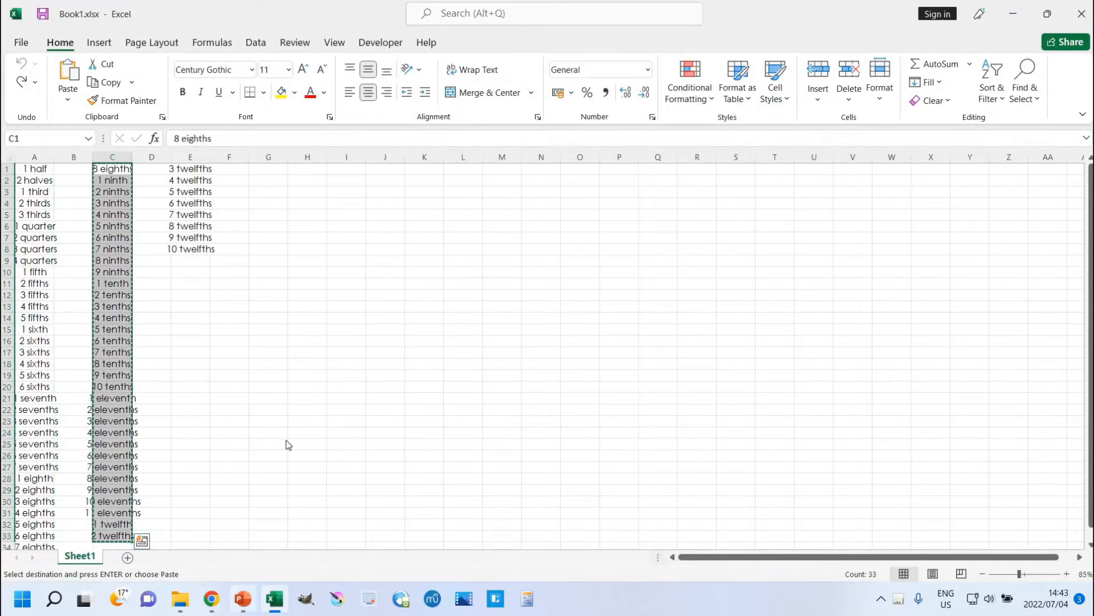
click(243, 599)
click(507, 201)
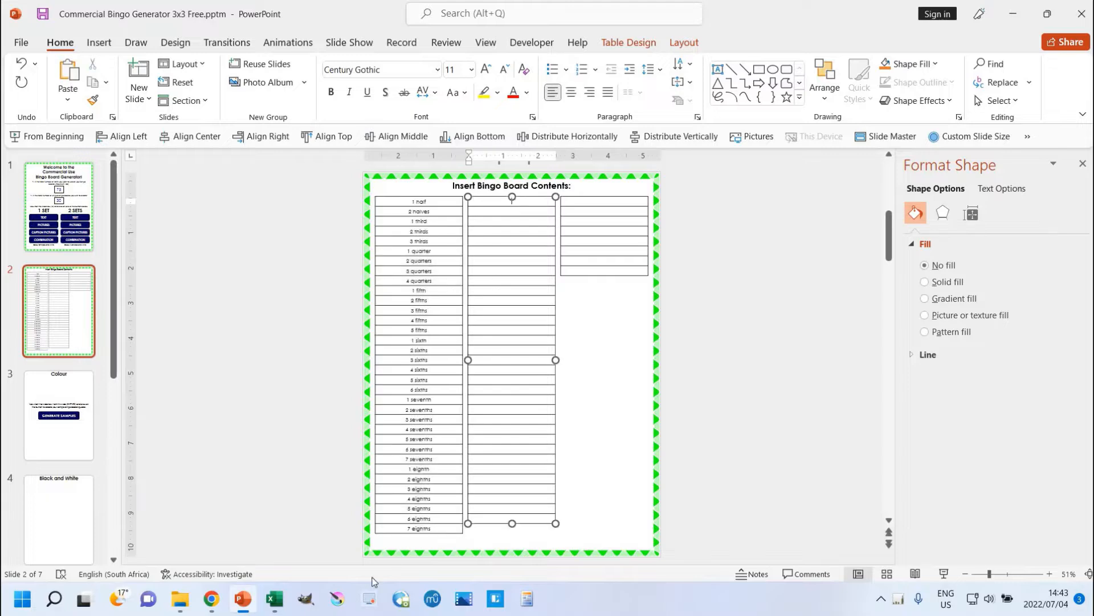
key(ctrl+v)
Step: Copy the fractions from 3 twelfths to 10 twelfths in Excel column E into the third contents table on slide 2
click(274, 598)
drag(195, 171, 198, 250)
key(ctrl+c)
click(243, 599)
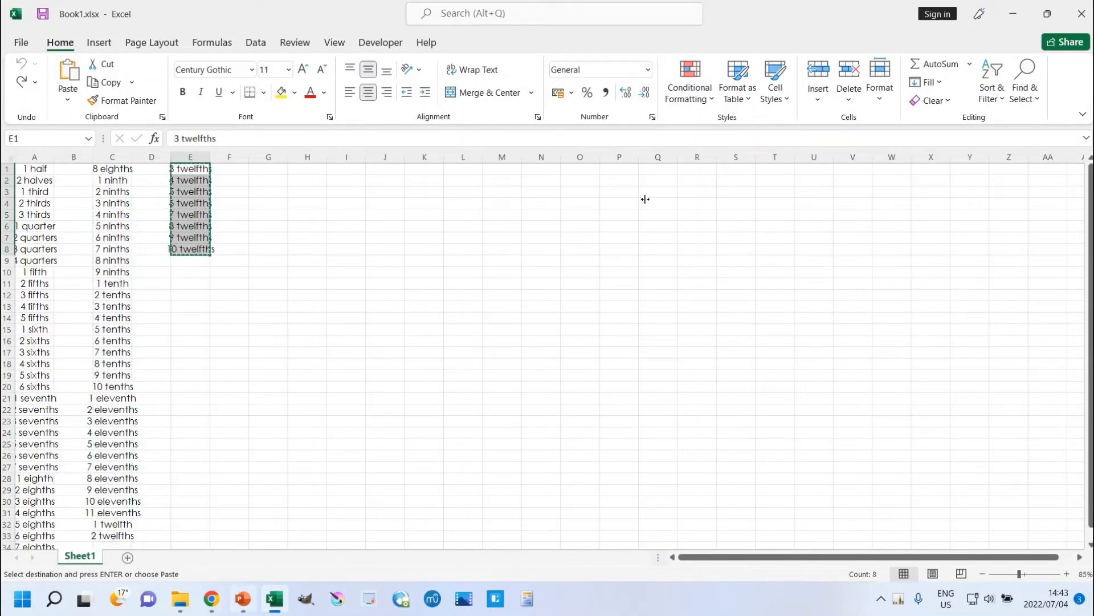
click(615, 204)
key(ctrl+v)
click(581, 347)
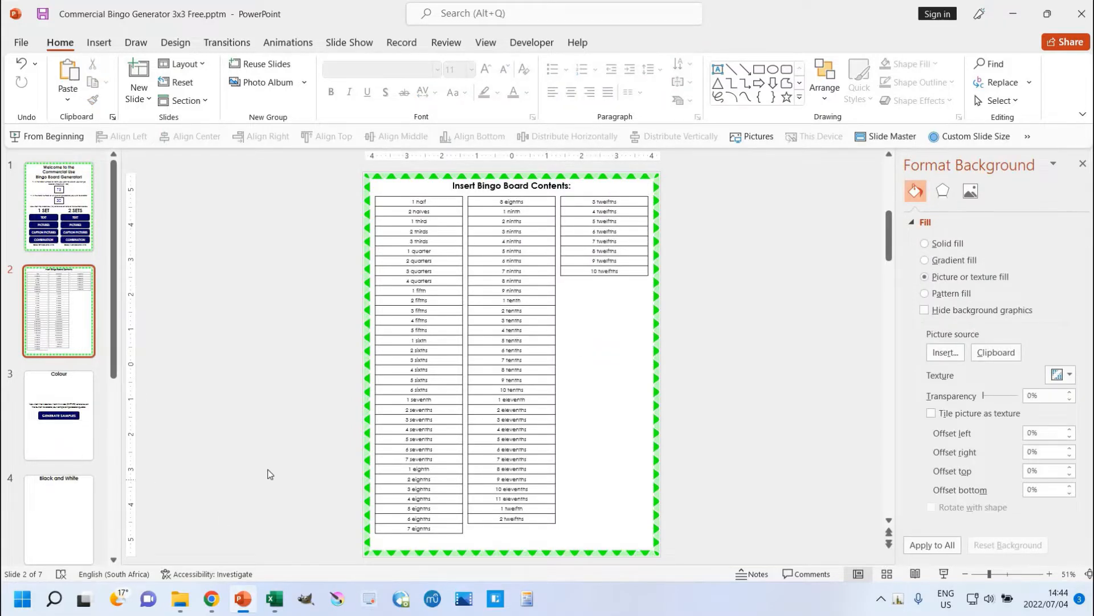
Step: Run the slideshow from slide 3 and generate the sample text squares for the bingo boards
click(69, 434)
click(944, 573)
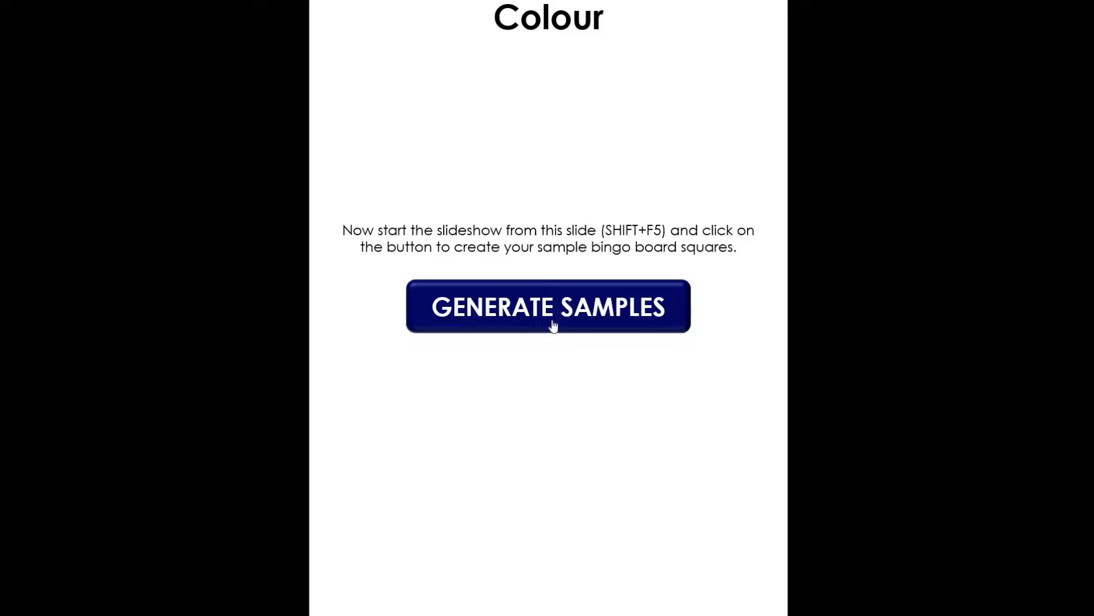
key(Escape)
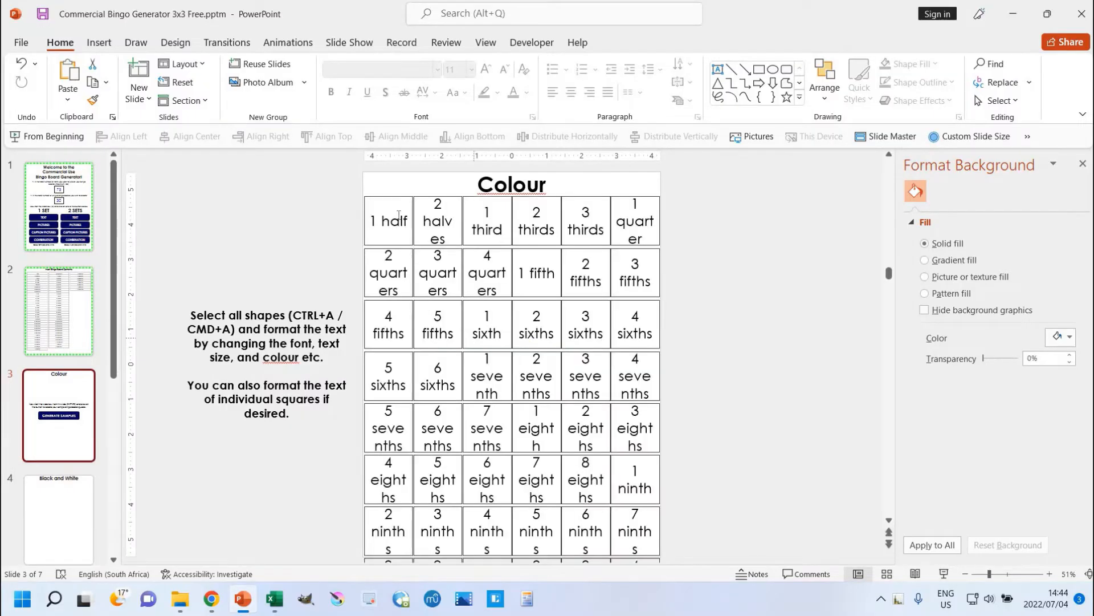
scroll(572, 378, down, 3)
scroll(512, 380, up, 3)
Step: Reduce the font size of all sample squares on the Colour slide to 16
click(348, 283)
key(ctrl+a)
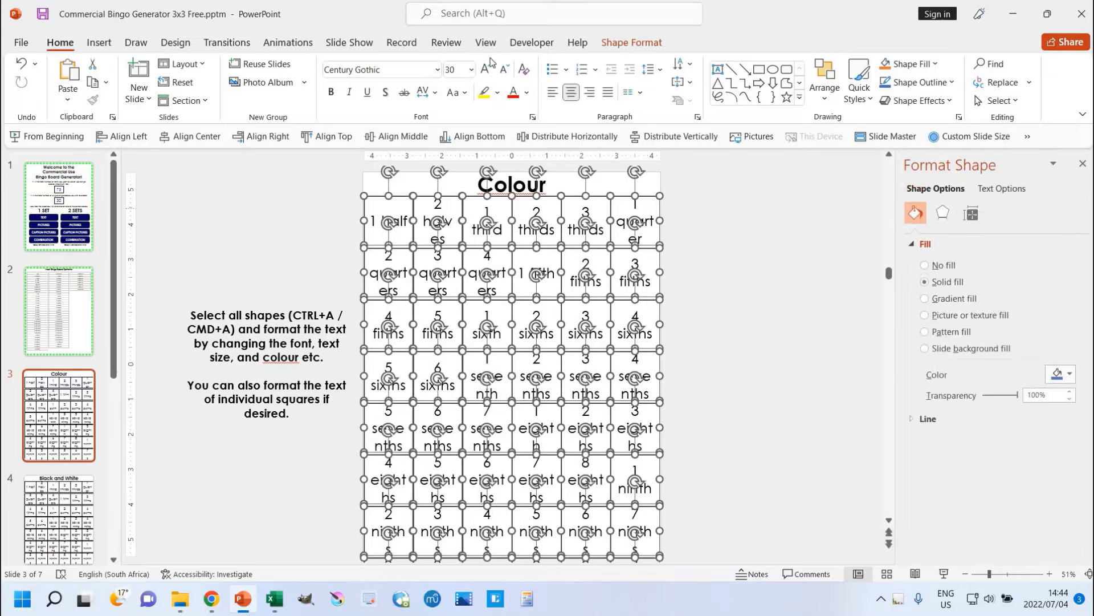
click(505, 71)
click(506, 71)
click(505, 72)
click(505, 71)
click(505, 71)
click(719, 297)
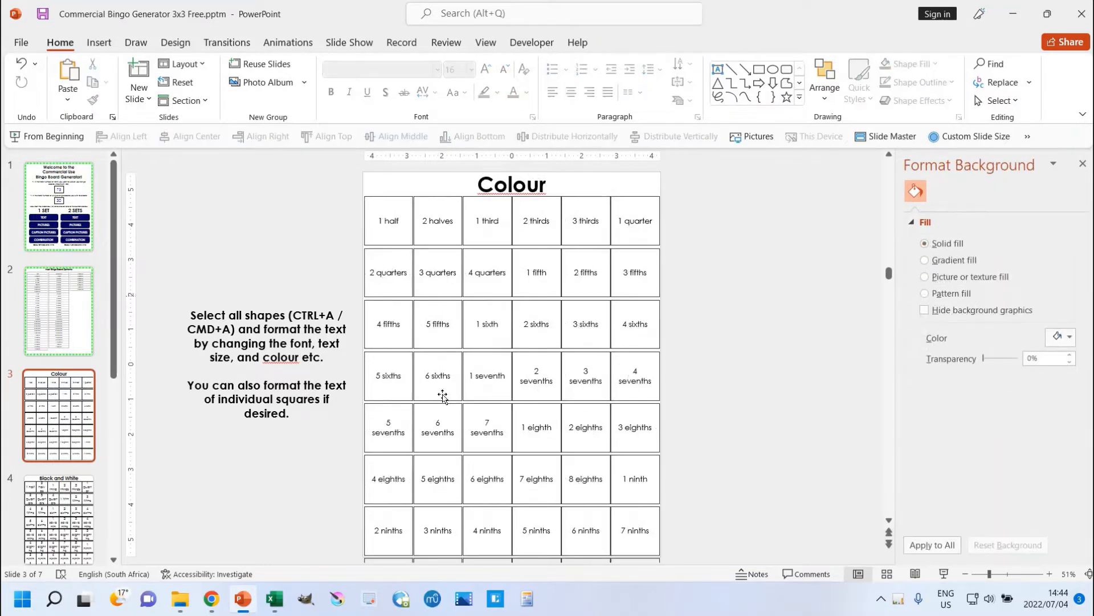
Step: Change the text of all sample squares on the Colour slide to red
scroll(442, 393, down, 5)
scroll(443, 393, down, 4)
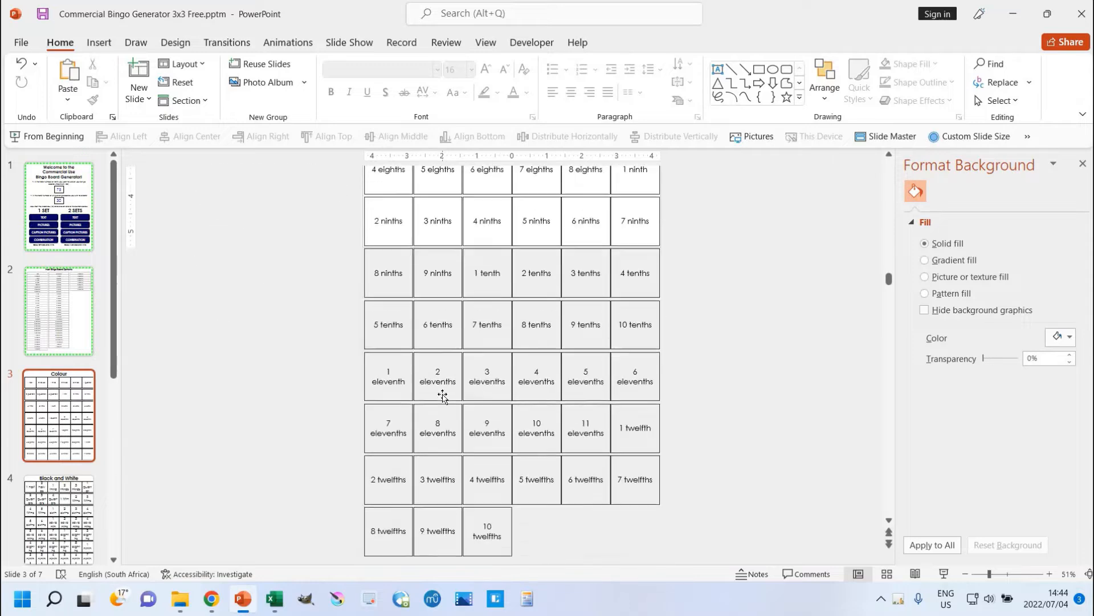
scroll(442, 393, up, 6)
scroll(442, 394, up, 3)
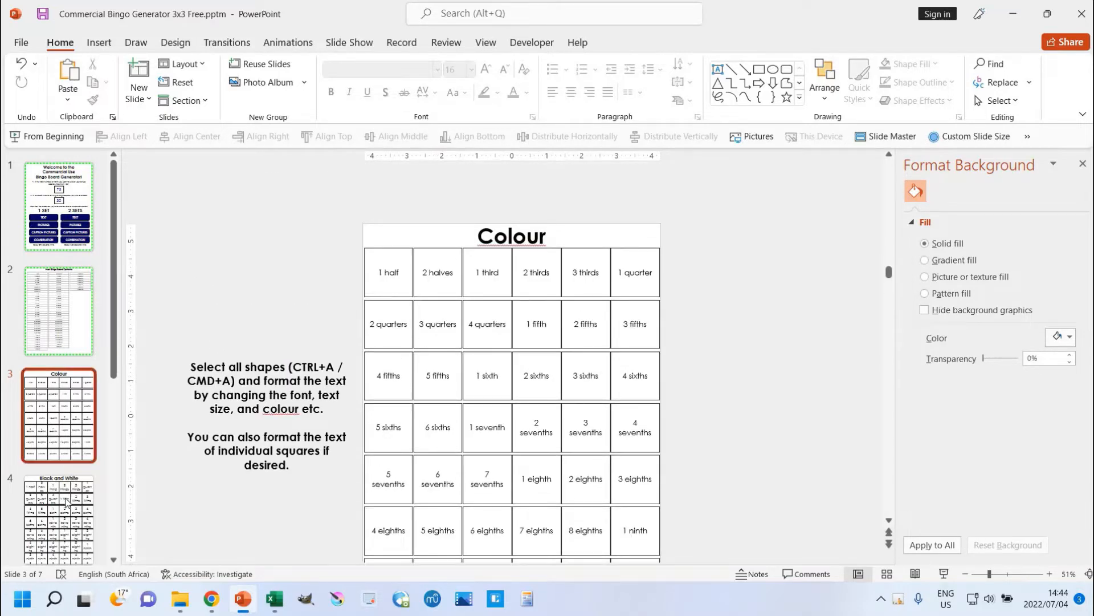
key(ctrl+a)
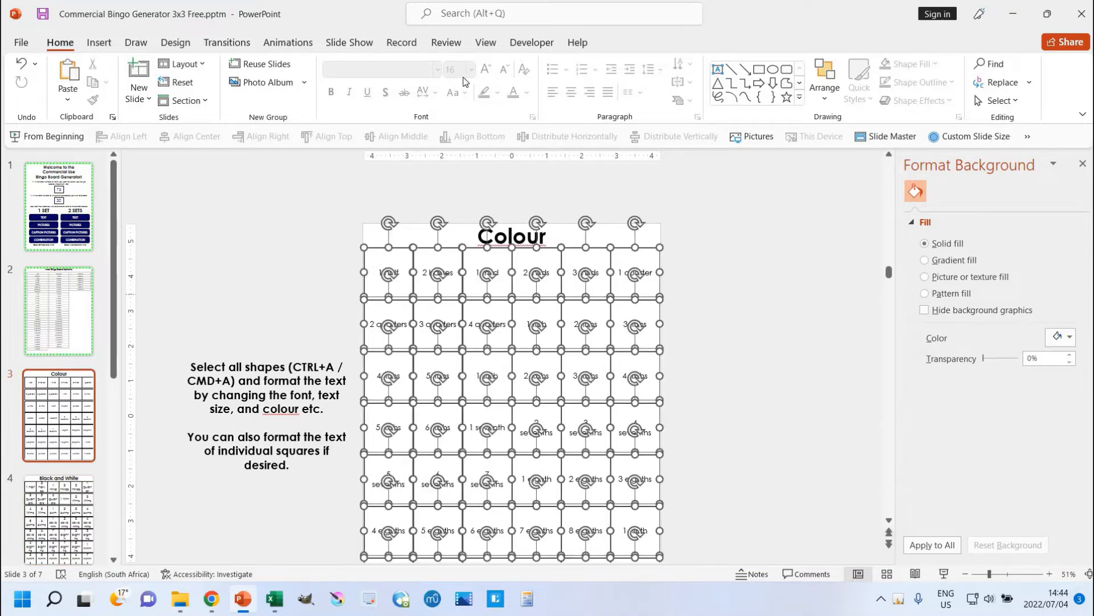
click(513, 95)
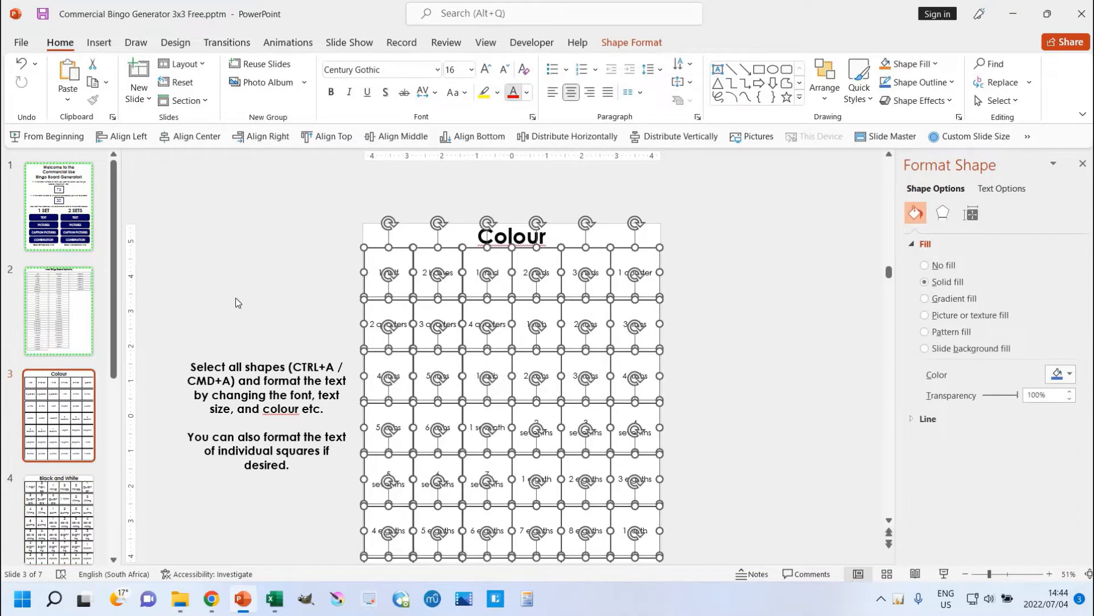
click(479, 240)
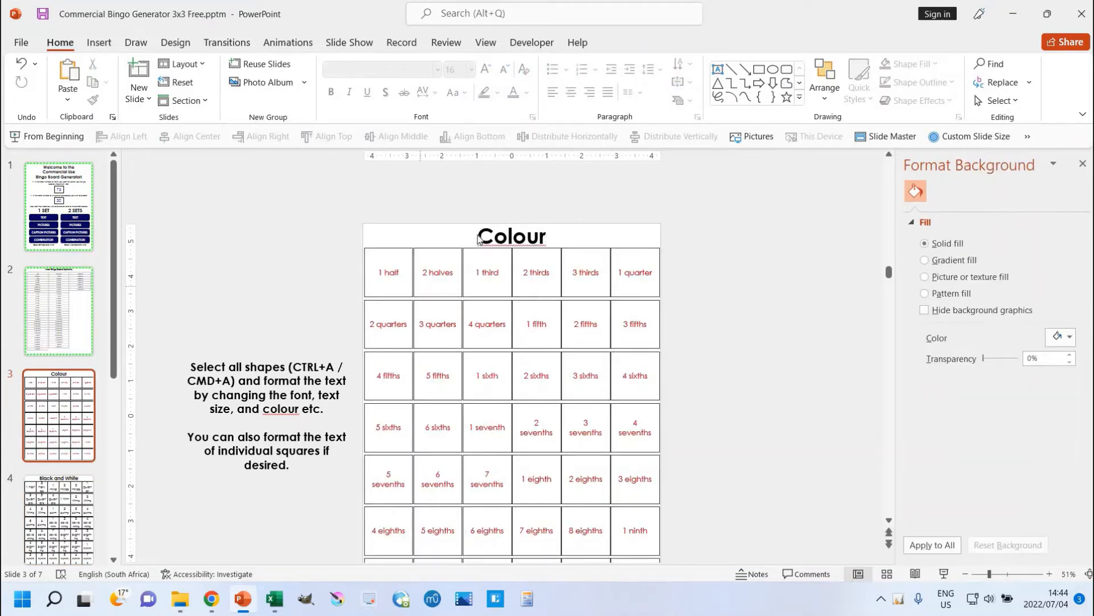
Step: Reduce the font size of all sample squares on the Black and White slide to 16
click(48, 510)
click(312, 250)
key(ctrl+a)
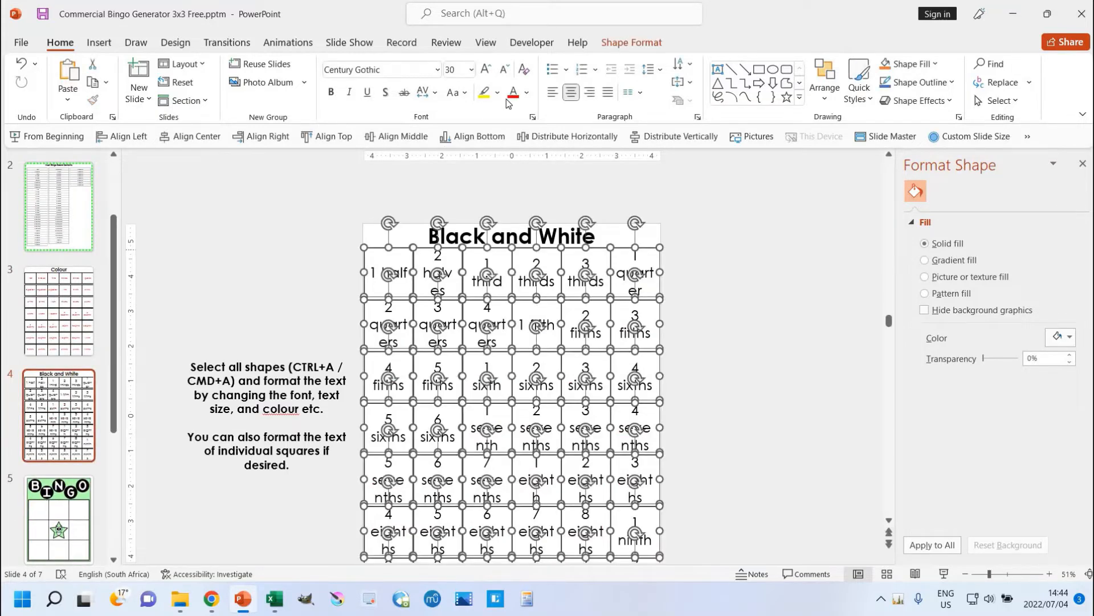
click(504, 69)
click(504, 70)
click(504, 70)
click(504, 70)
click(503, 70)
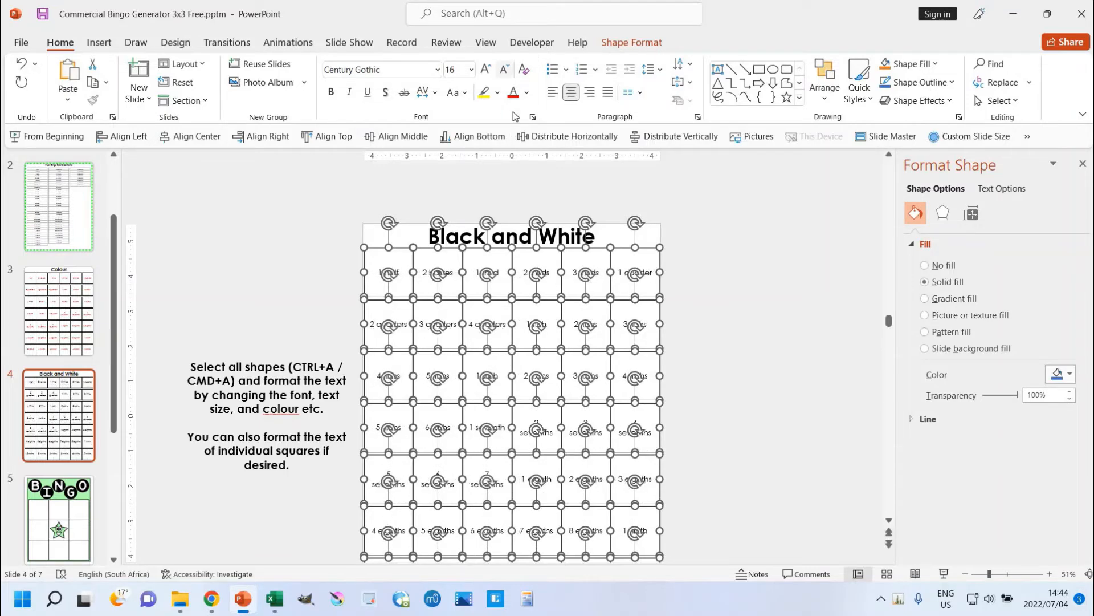
Step: Compare the Colour and Black and White sample slides, and look over the bingo board template slides that follow
click(67, 311)
click(64, 410)
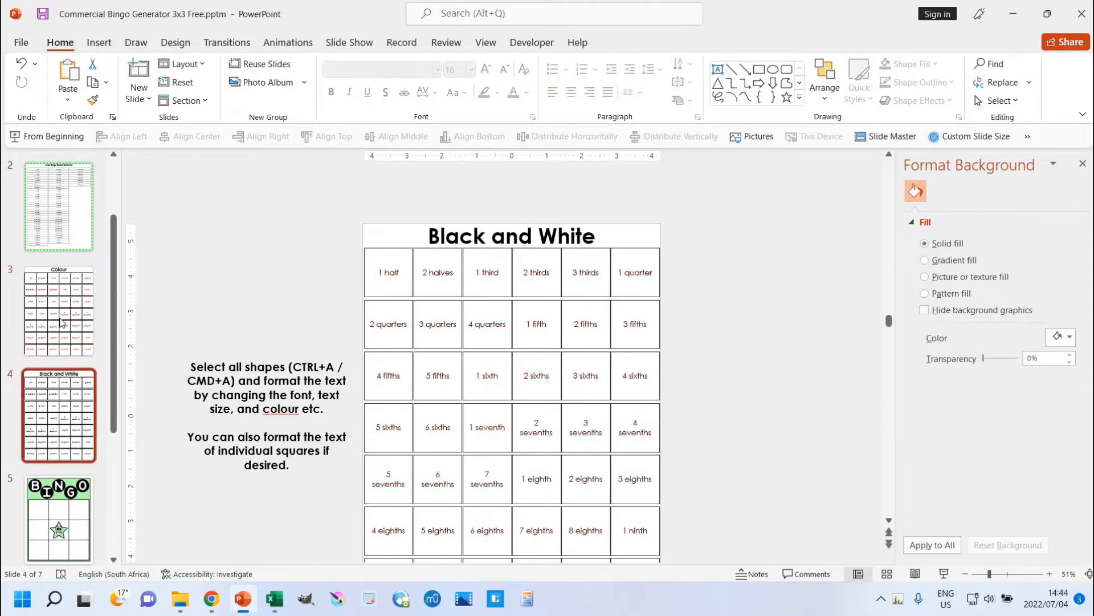
click(62, 321)
click(64, 406)
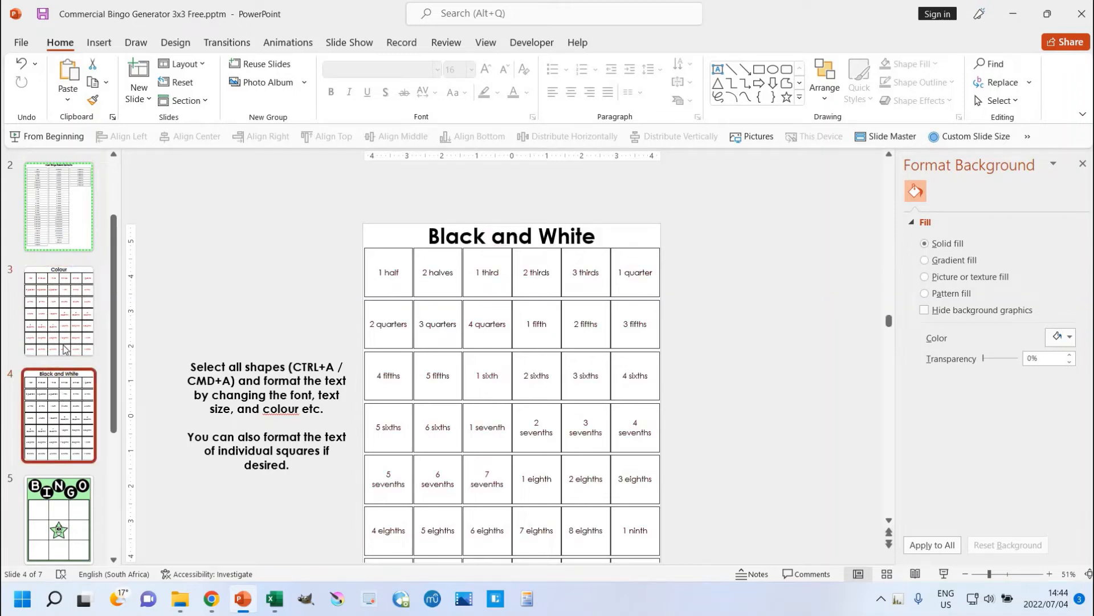
scroll(64, 349, down, 3)
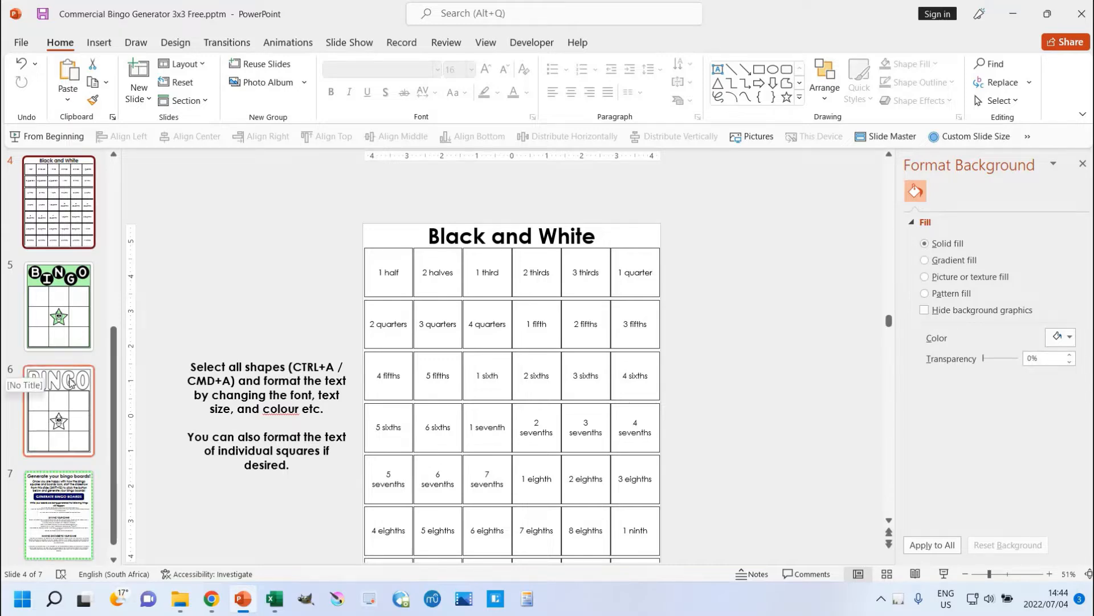
Step: Run the slideshow from the welcome slide and choose the Pictures option for 2 sets
scroll(65, 383, up, 3)
scroll(64, 385, up, 1)
click(58, 207)
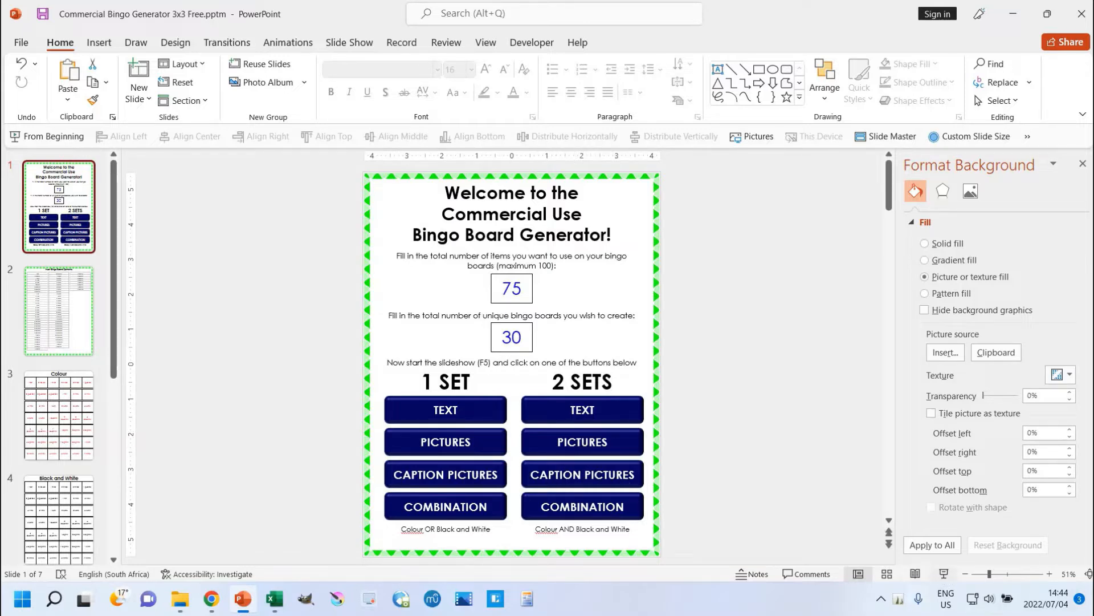
key(F5)
click(637, 539)
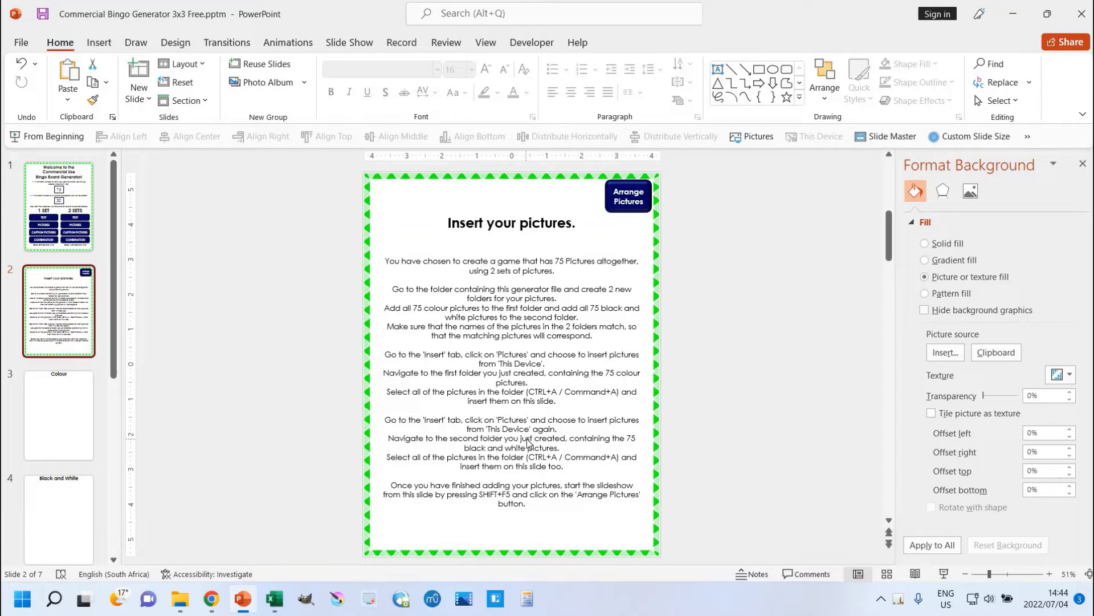
Step: Insert all pictures from the colour folder in Demo video onto slide 2
click(100, 42)
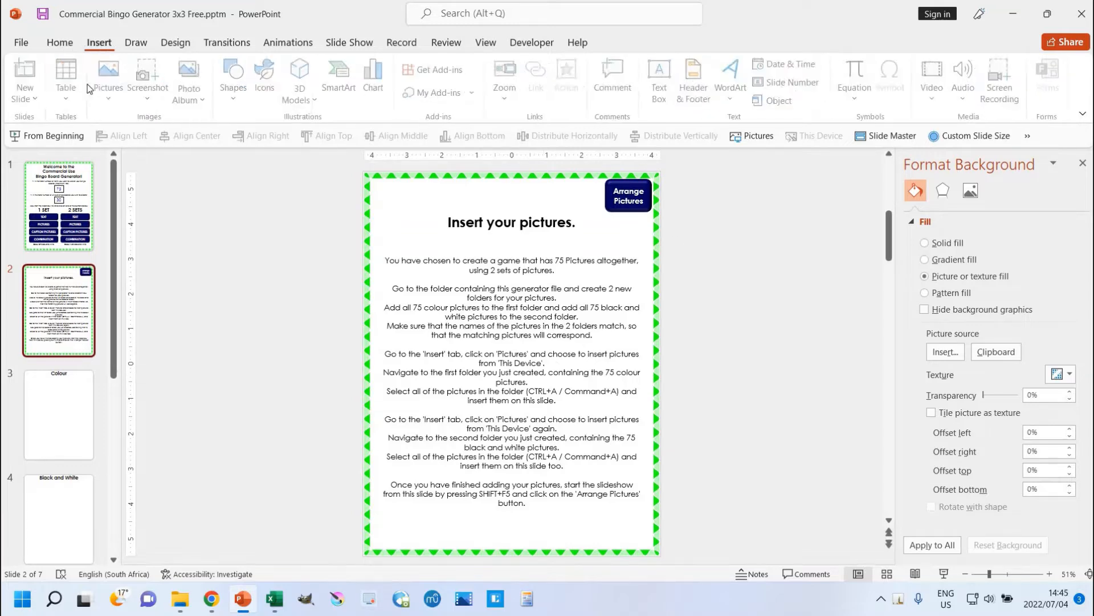
click(111, 83)
click(147, 143)
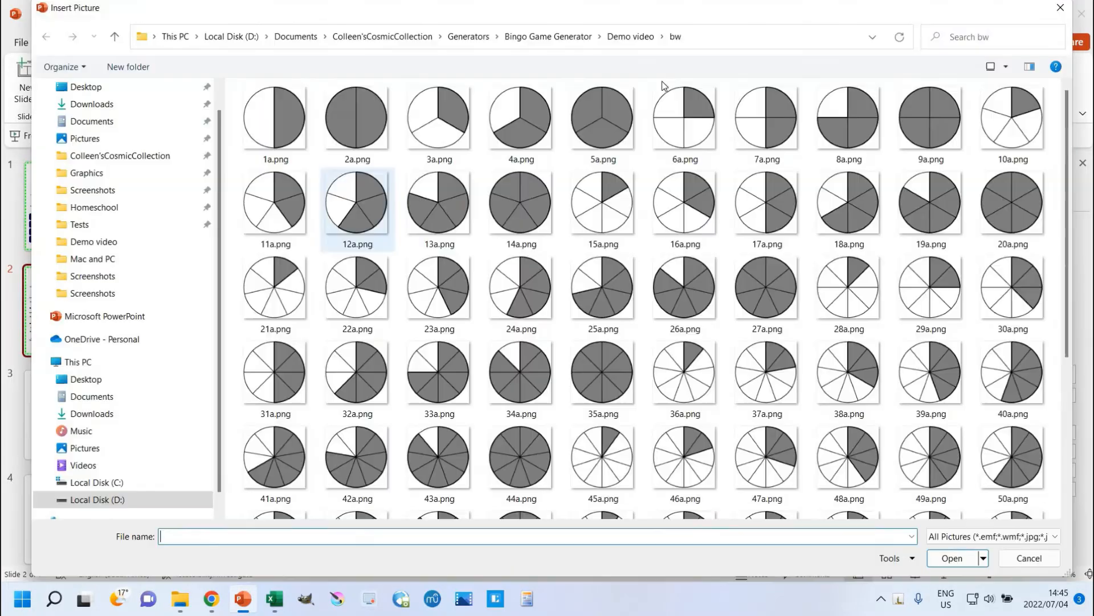
click(662, 36)
click(680, 71)
click(584, 131)
key(ctrl+a)
key(Return)
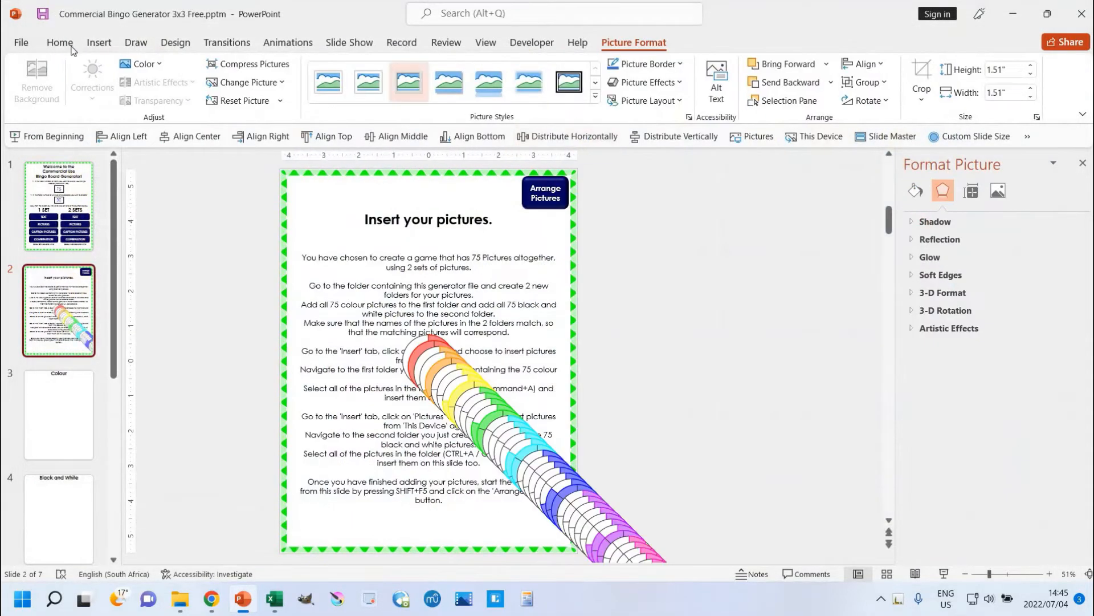
Step: Insert all matching black and white pictures from the bw folder in Demo video onto slide 2
click(99, 43)
click(69, 80)
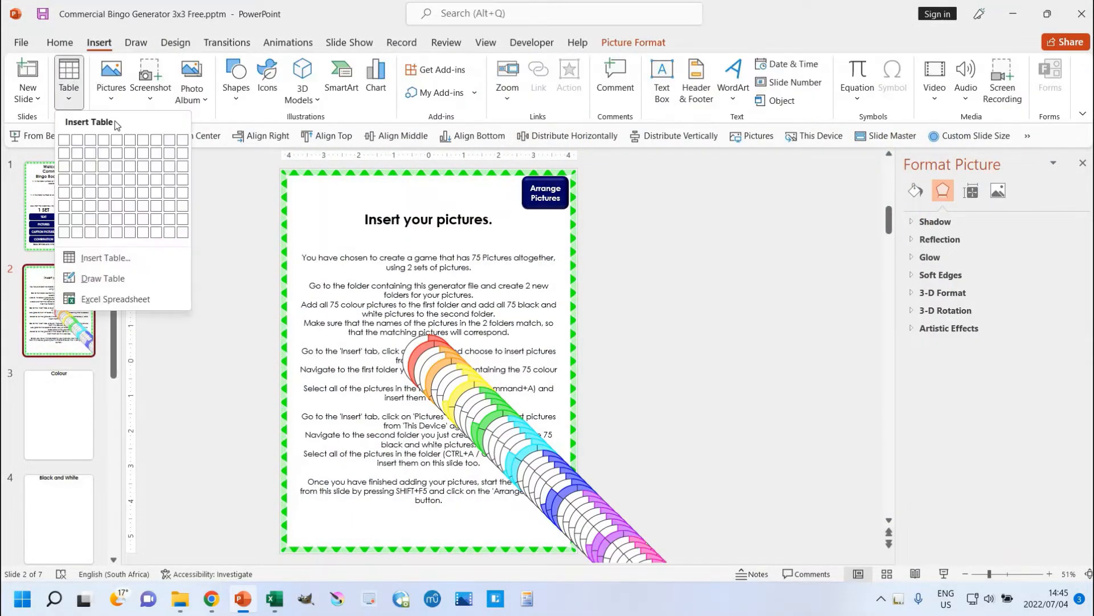
click(111, 77)
click(146, 143)
click(664, 38)
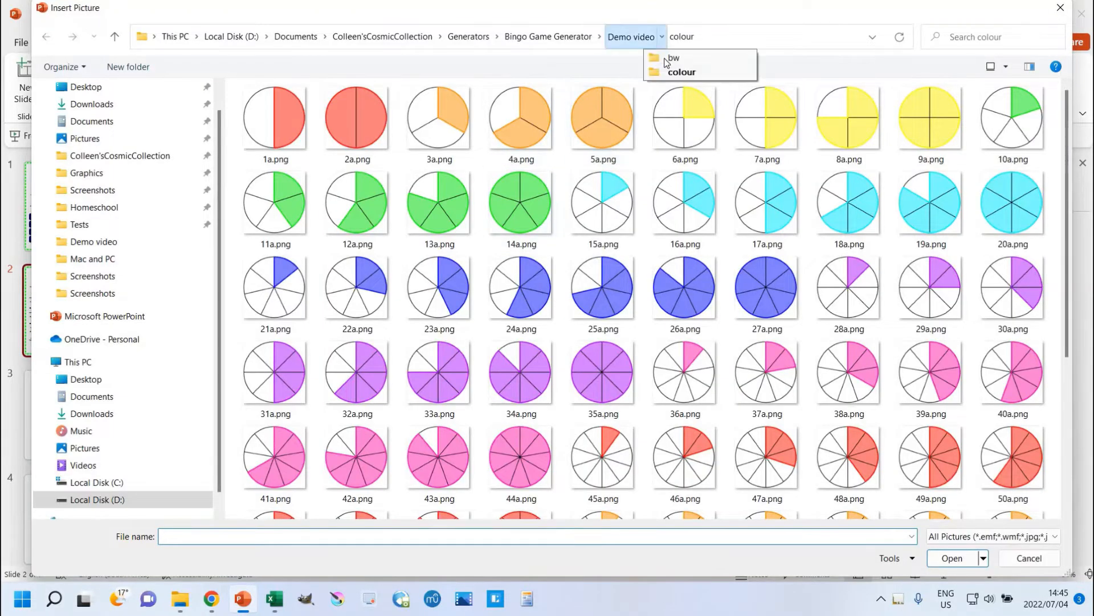
click(676, 74)
click(573, 133)
key(ctrl+a)
key(Return)
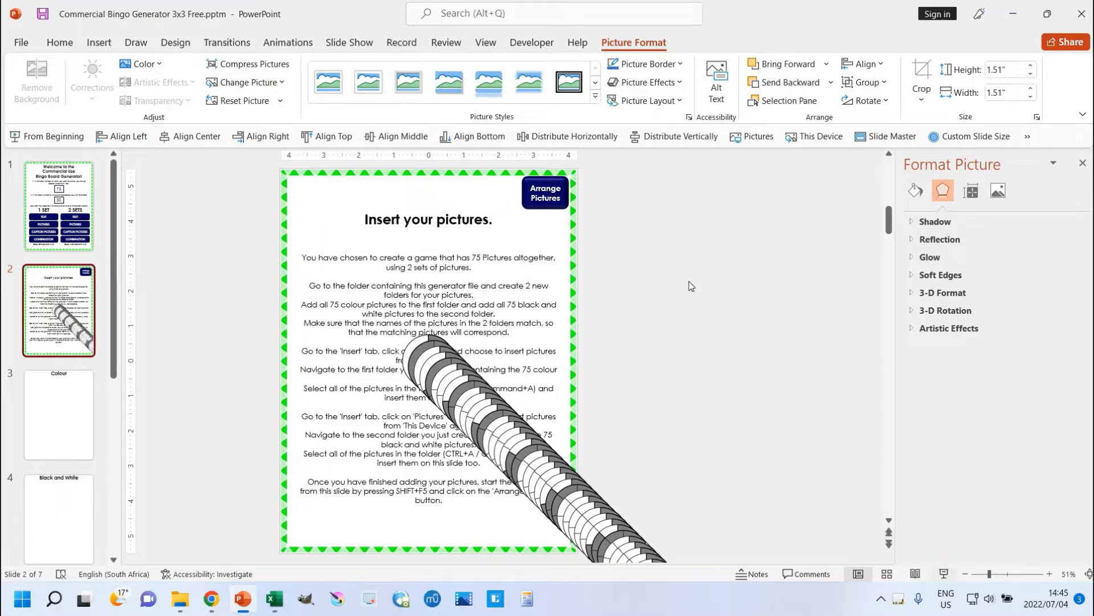
scroll(595, 175, down, 3)
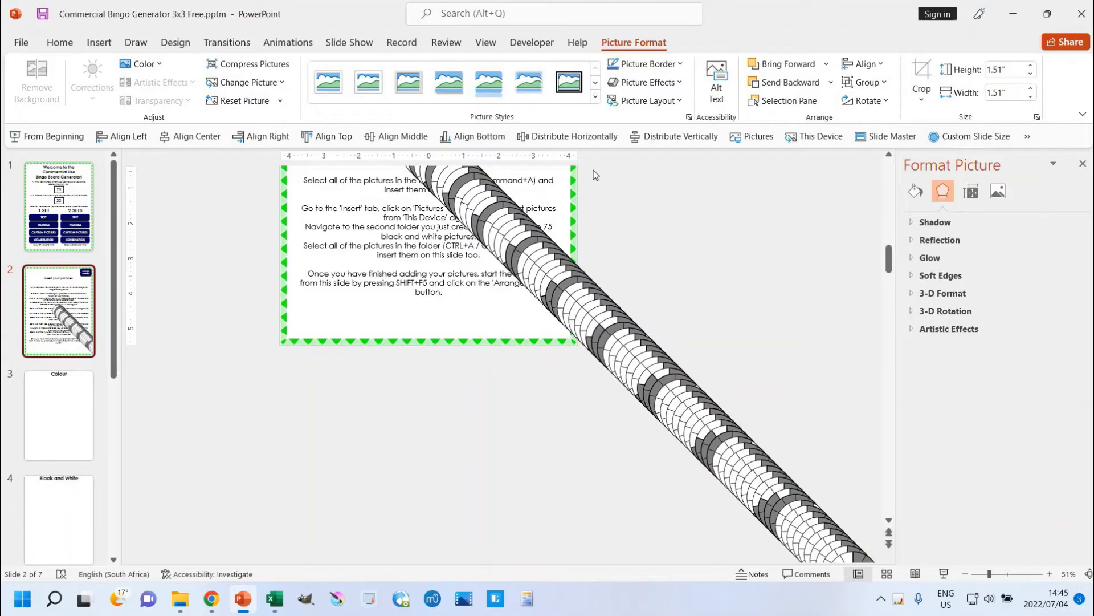
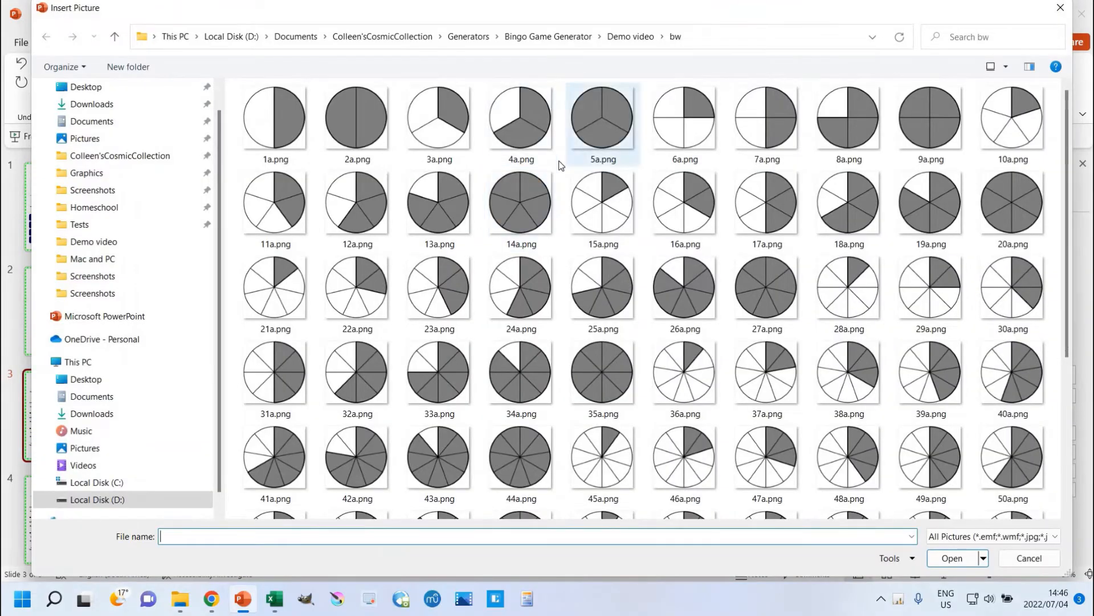
Step: Insert the pictures 1a.png to 34a.png from the colour folder onto slide 3
click(289, 121)
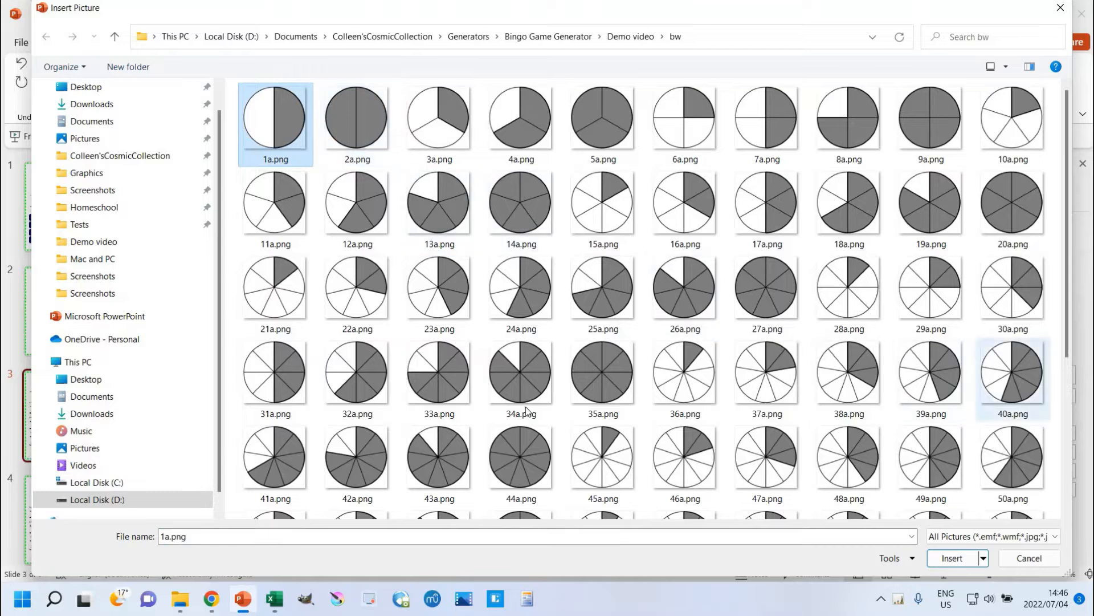
shift+click(517, 379)
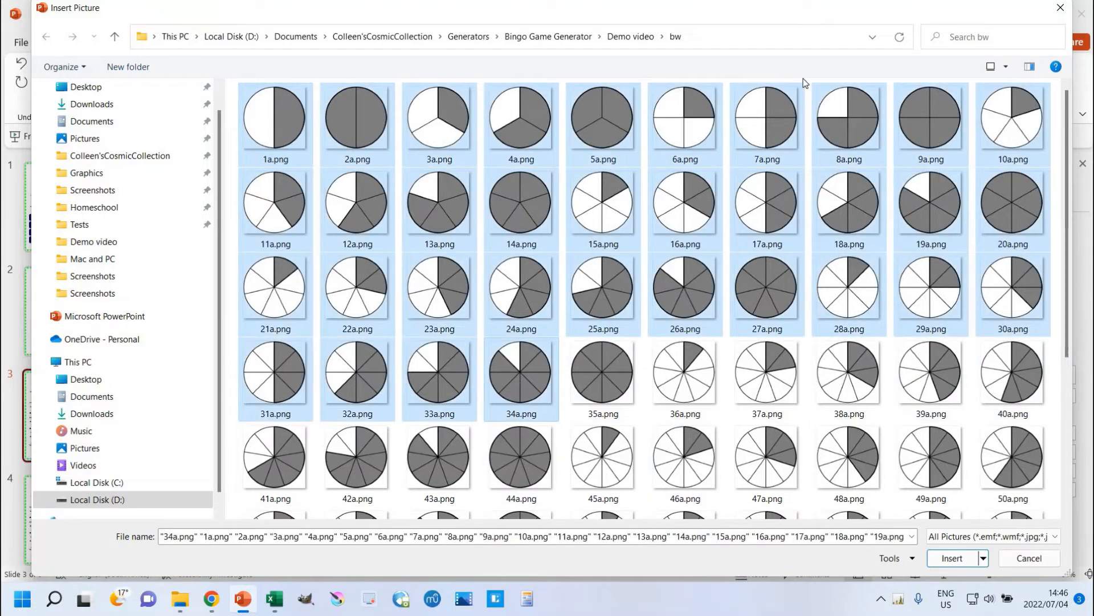
click(662, 36)
click(675, 84)
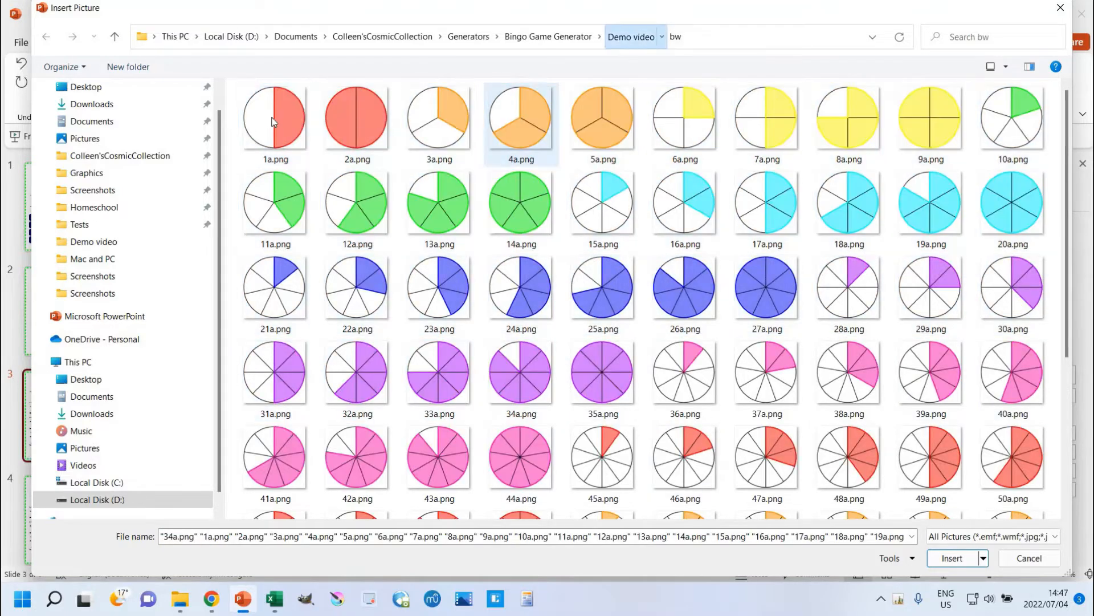
click(274, 120)
shift+click(523, 365)
key(Return)
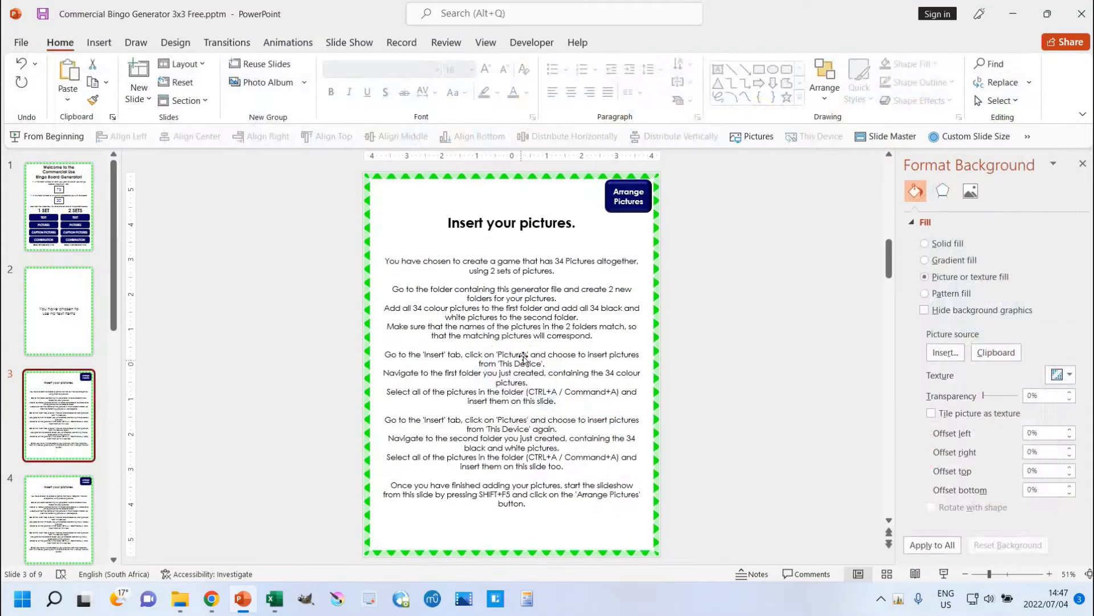
Step: Insert the pictures 1a.png to 34a.png from the bw folder onto slide 3 and arrange both sets through the slideshow
click(753, 137)
click(663, 38)
click(678, 71)
click(274, 120)
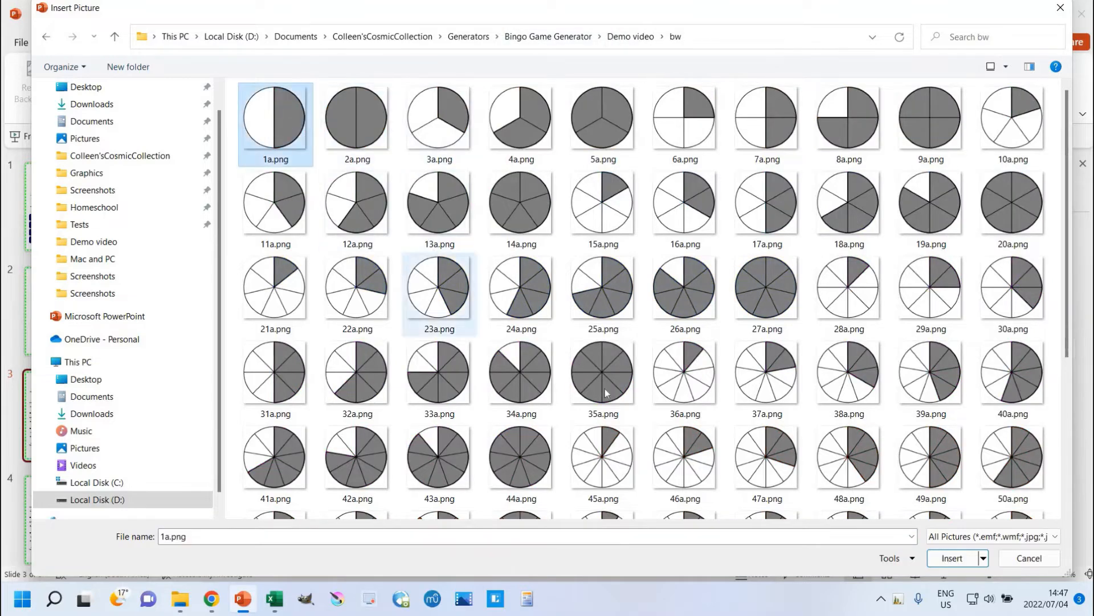
shift+click(522, 370)
key(Return)
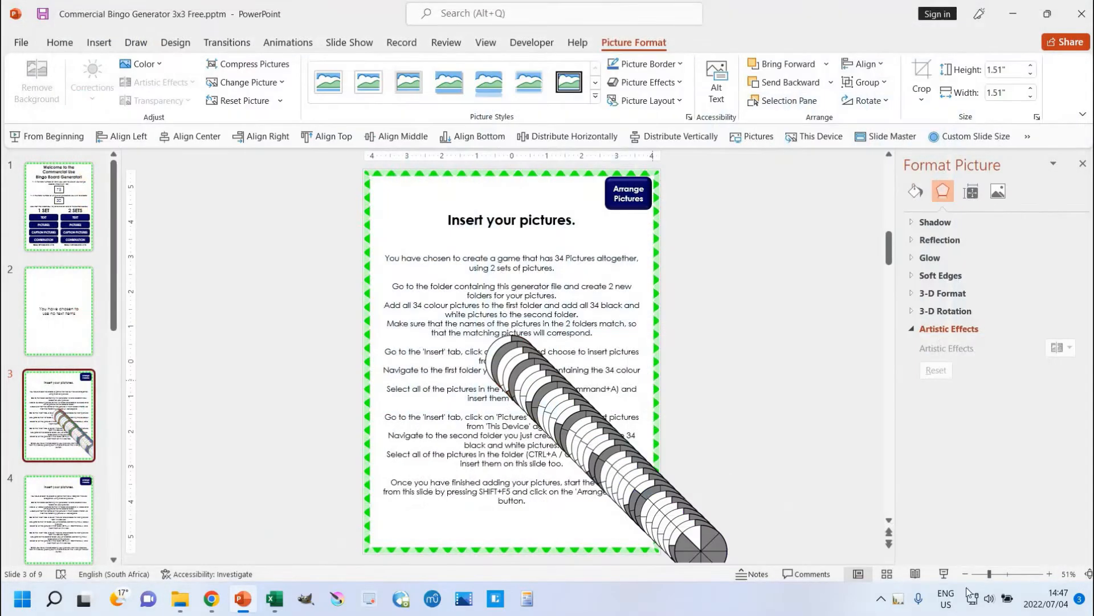
key(shift+F5)
click(713, 47)
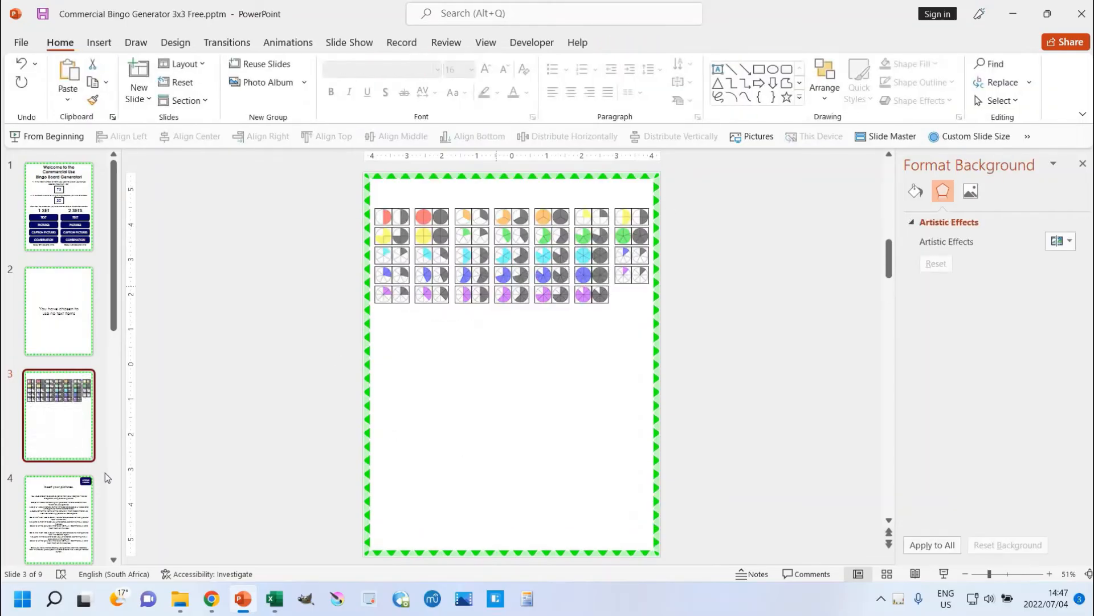
Step: Insert the 41 caption pictures from 35a.png onwards in the colour folder onto slide 4
click(71, 508)
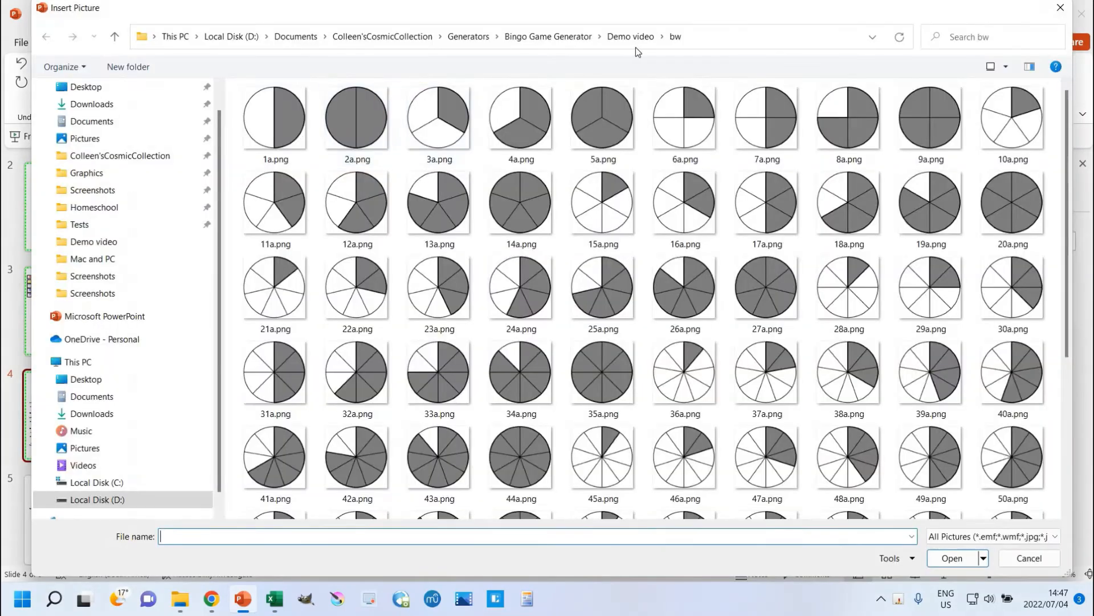
click(662, 39)
click(680, 72)
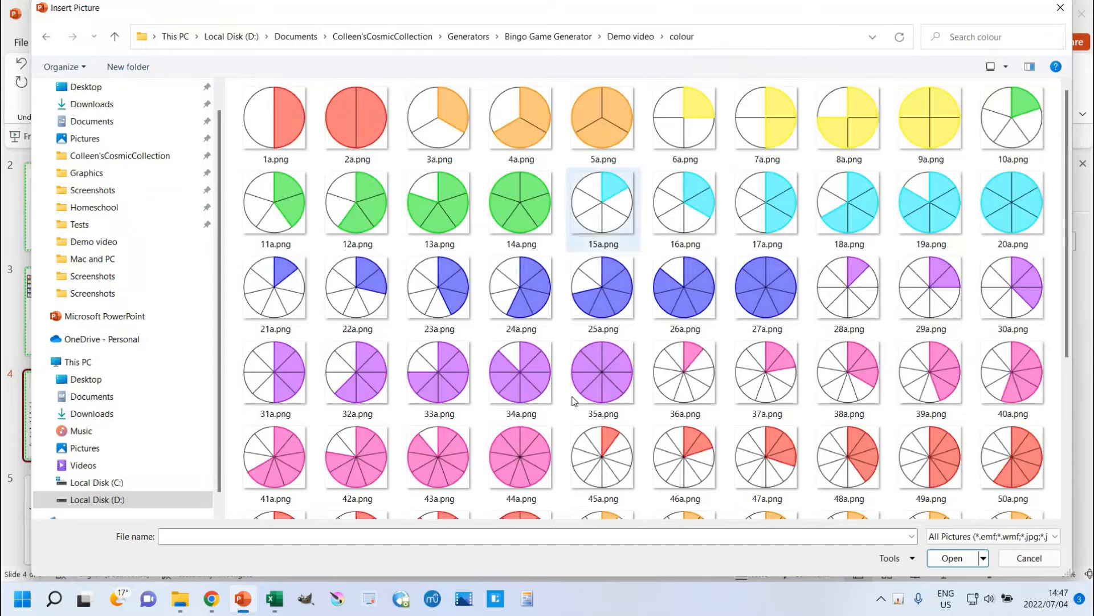
click(627, 399)
scroll(659, 407, down, 3)
shift+click(603, 473)
key(Return)
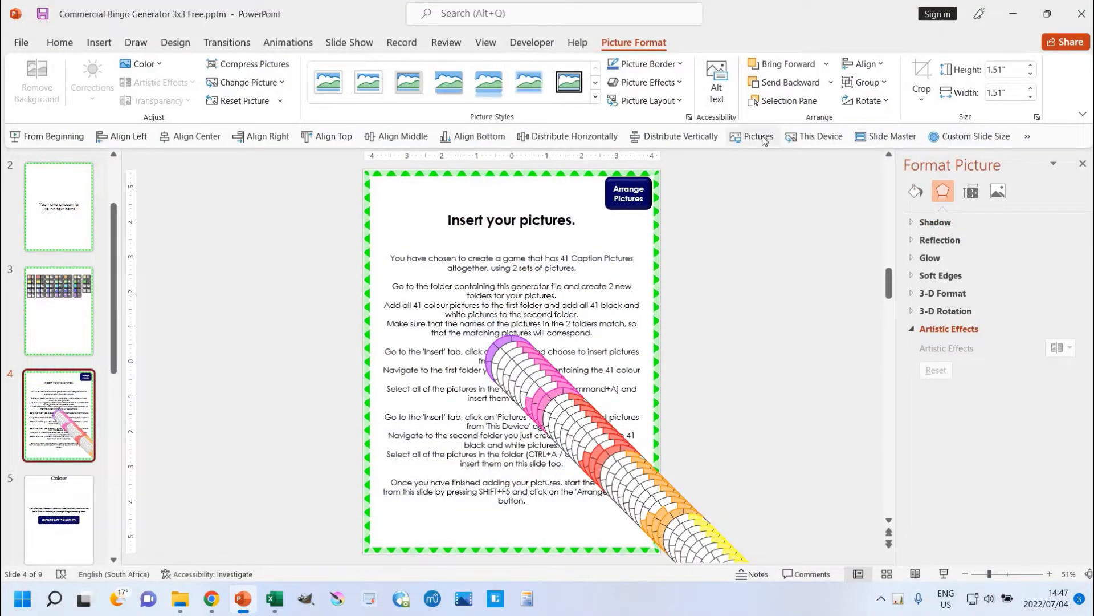
Step: Insert the 41 pictures from 35a.png onwards in the bw folder onto slide 4 and arrange both sets through the slideshow
click(757, 138)
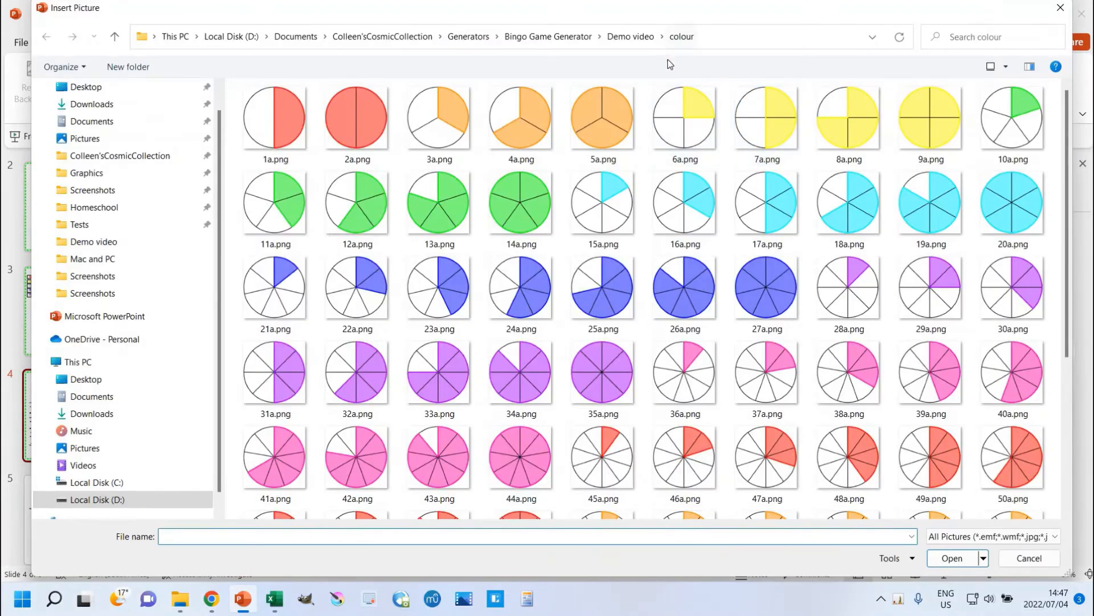
click(662, 36)
click(677, 61)
click(603, 373)
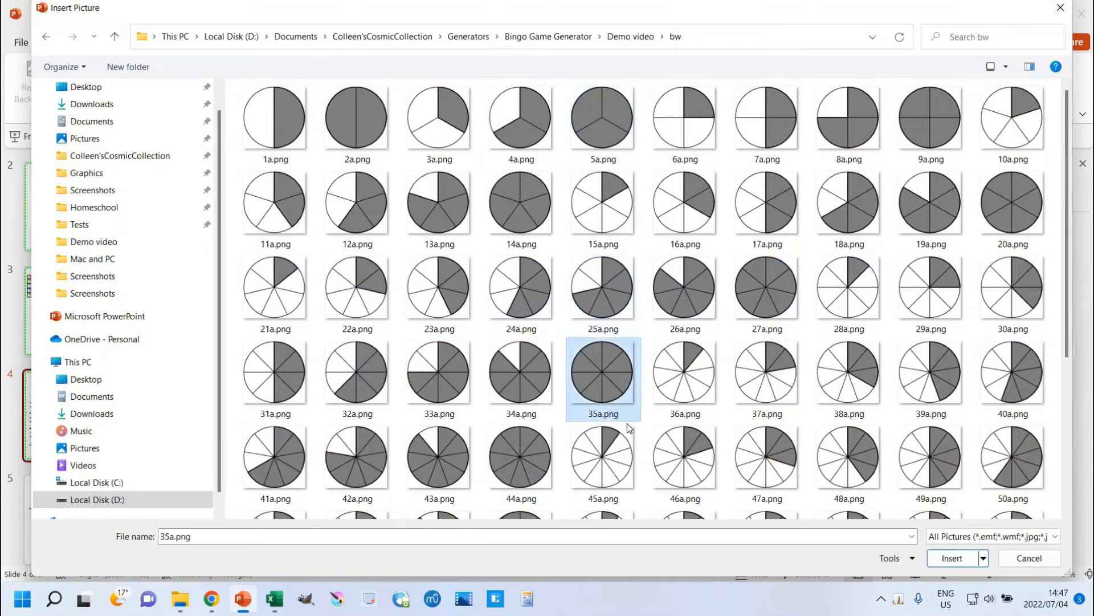
scroll(627, 423, down, 3)
shift+click(601, 474)
key(Return)
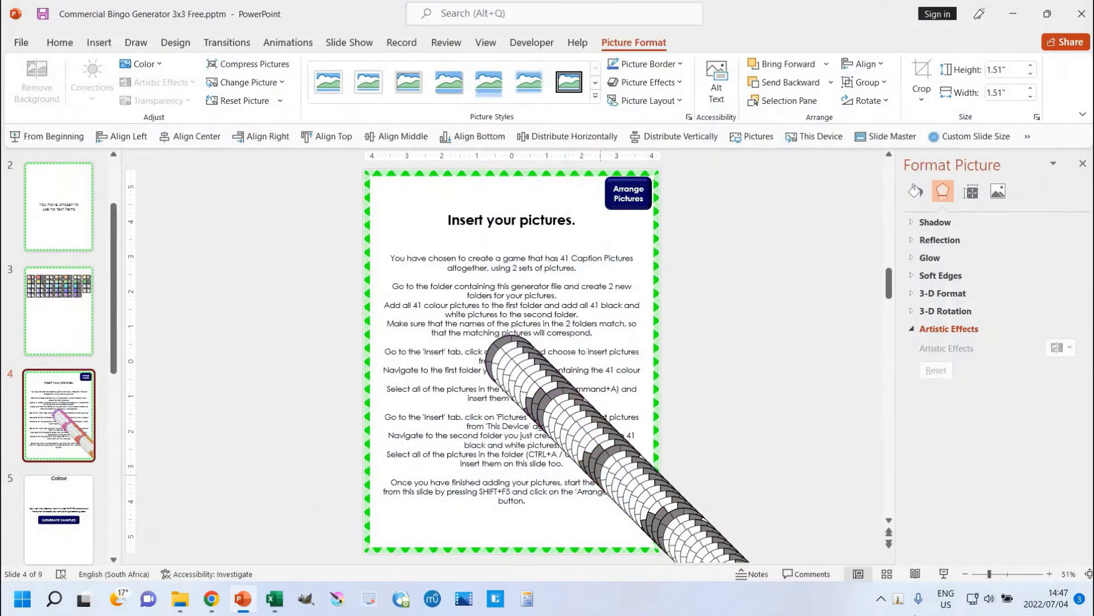
key(shift+F5)
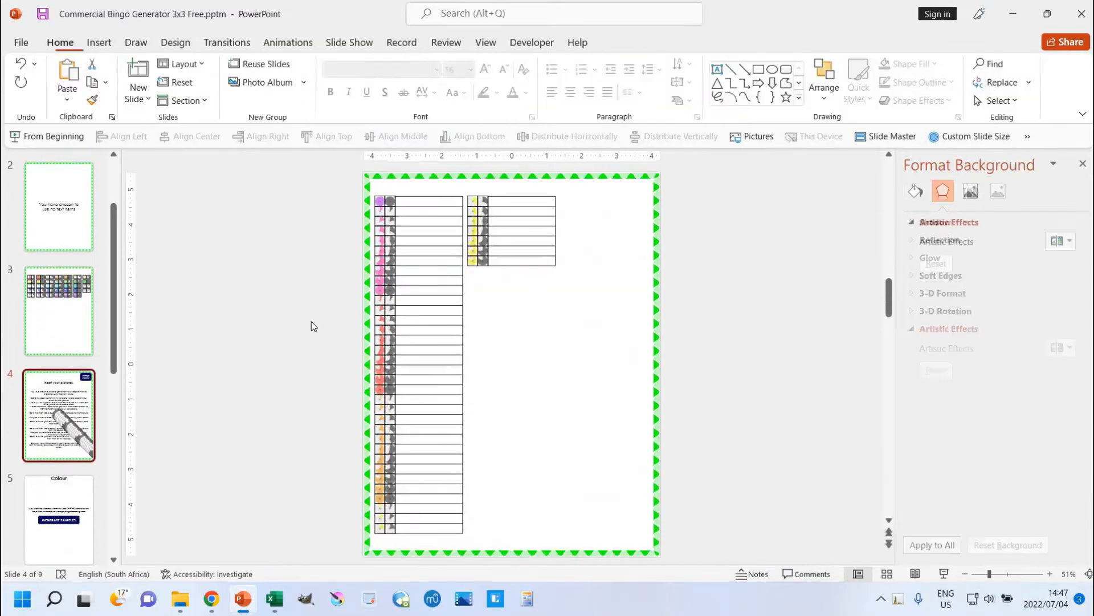
Step: Copy the fractions from 8 eighths to 2 twelfths in Excel column C into the first caption table on slide 4
click(278, 603)
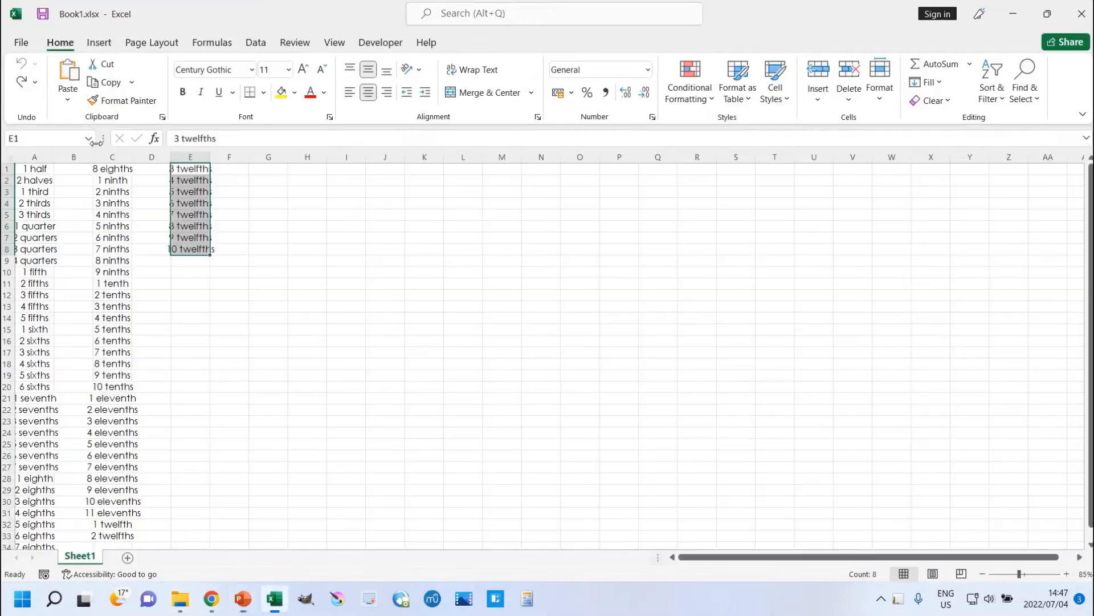
drag(111, 171, 127, 537)
key(ctrl+c)
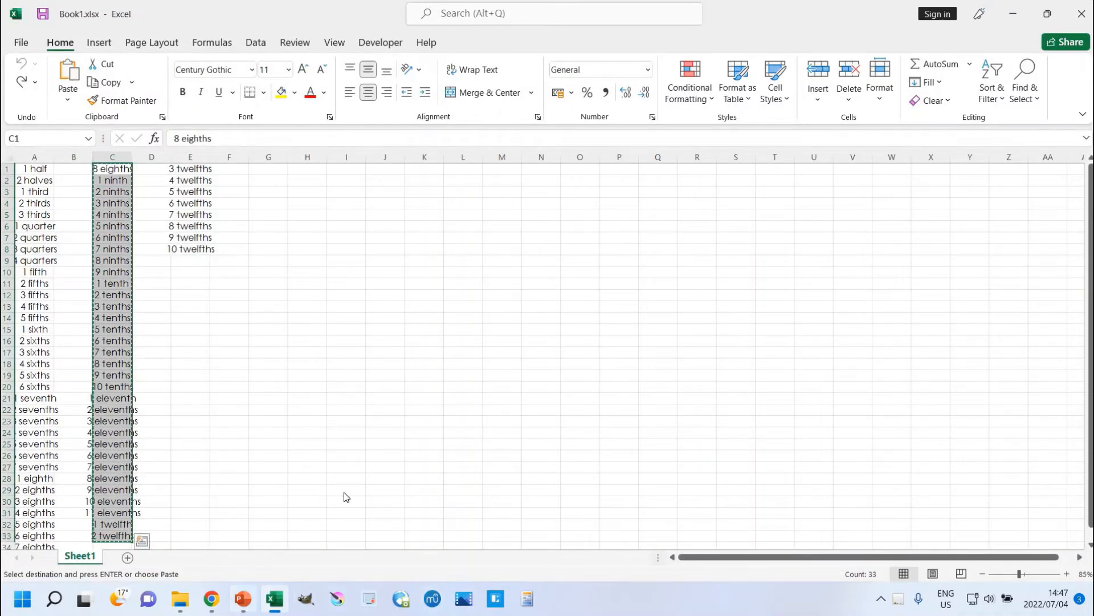
click(251, 606)
click(433, 204)
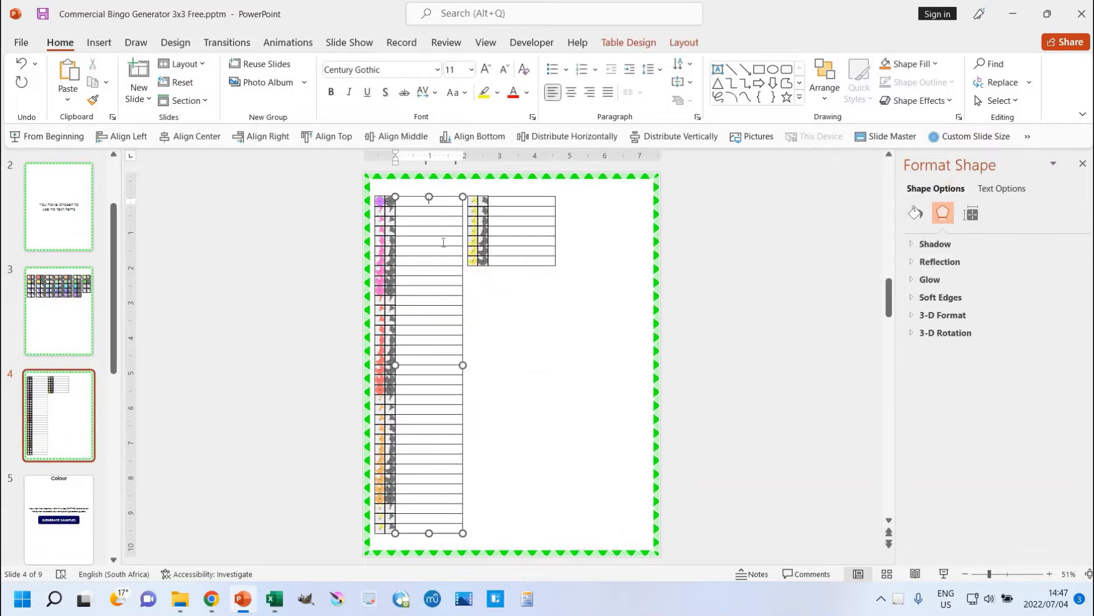
key(ctrl+v)
Step: Enter "3 twelfths" in the last row of the first caption table and place the cursor in the second table's first caption cell
click(447, 320)
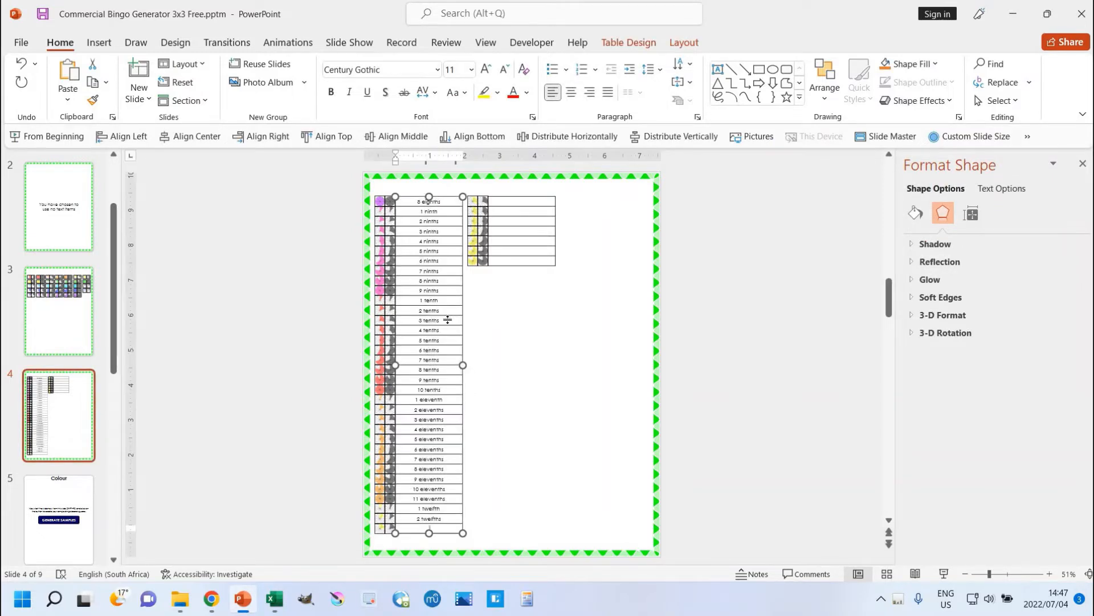
click(429, 527)
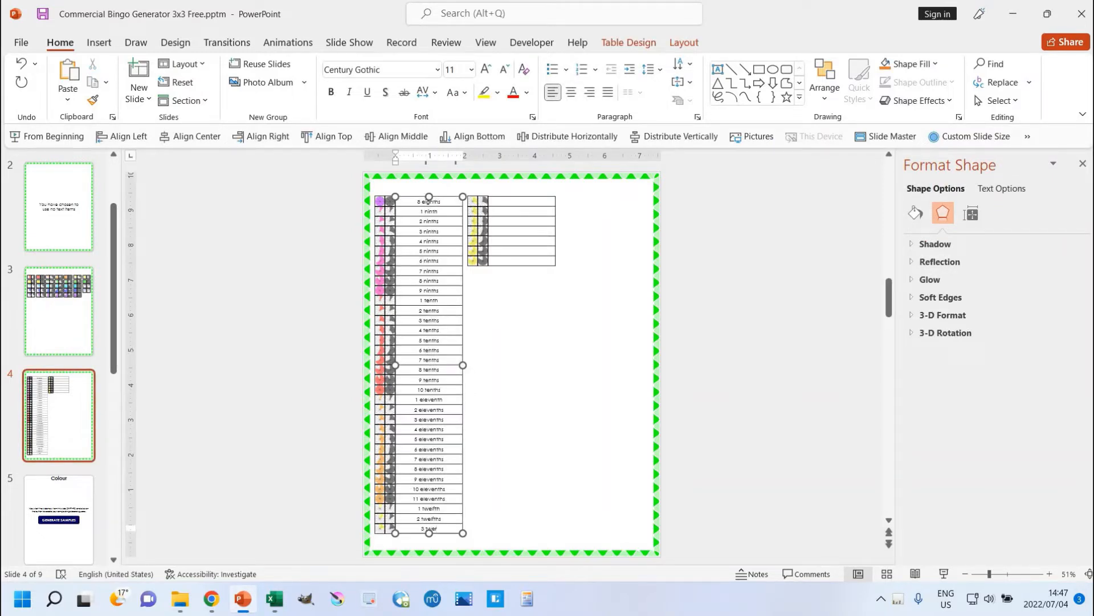
text(fths)
click(523, 202)
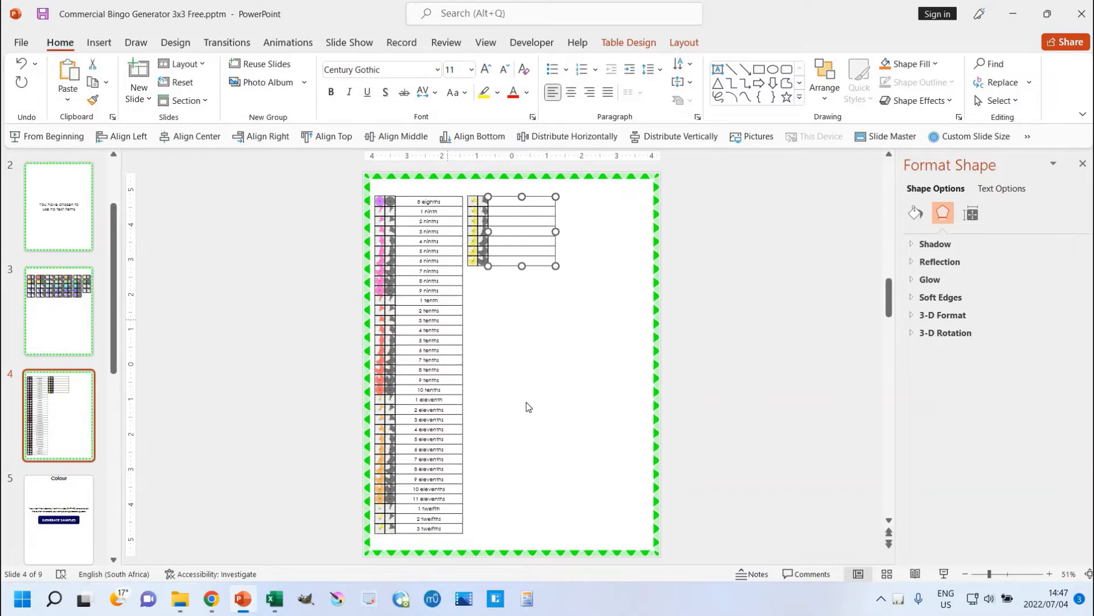
Step: Copy the fractions from 4 twelfths to 10 twelfths in Excel column E into the second caption table on slide 4
click(274, 599)
drag(189, 180, 190, 245)
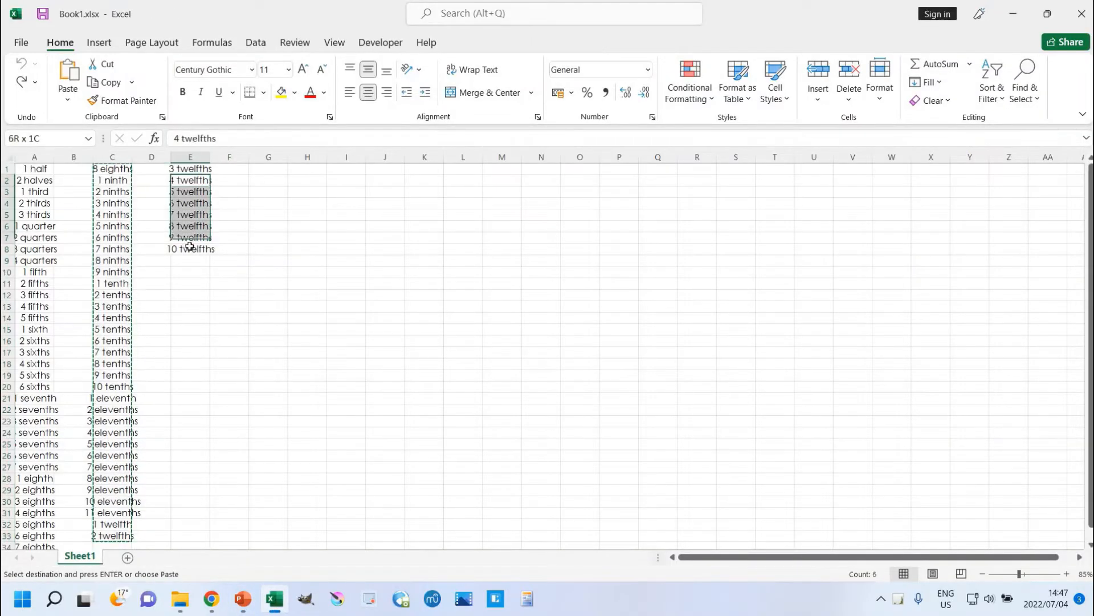
key(ctrl+c)
key(alt+Tab)
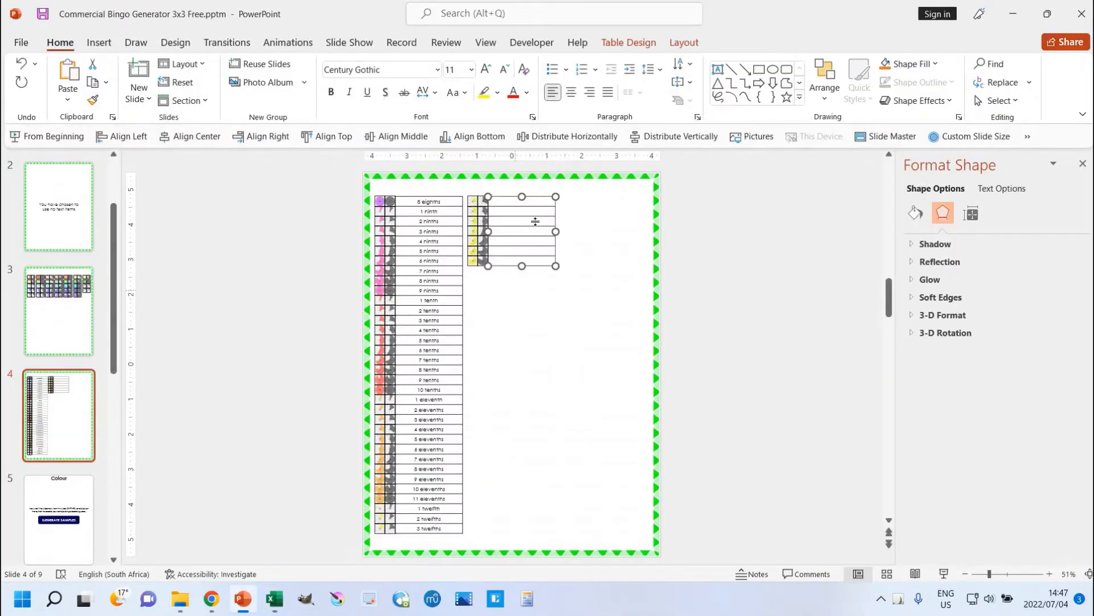
click(566, 260)
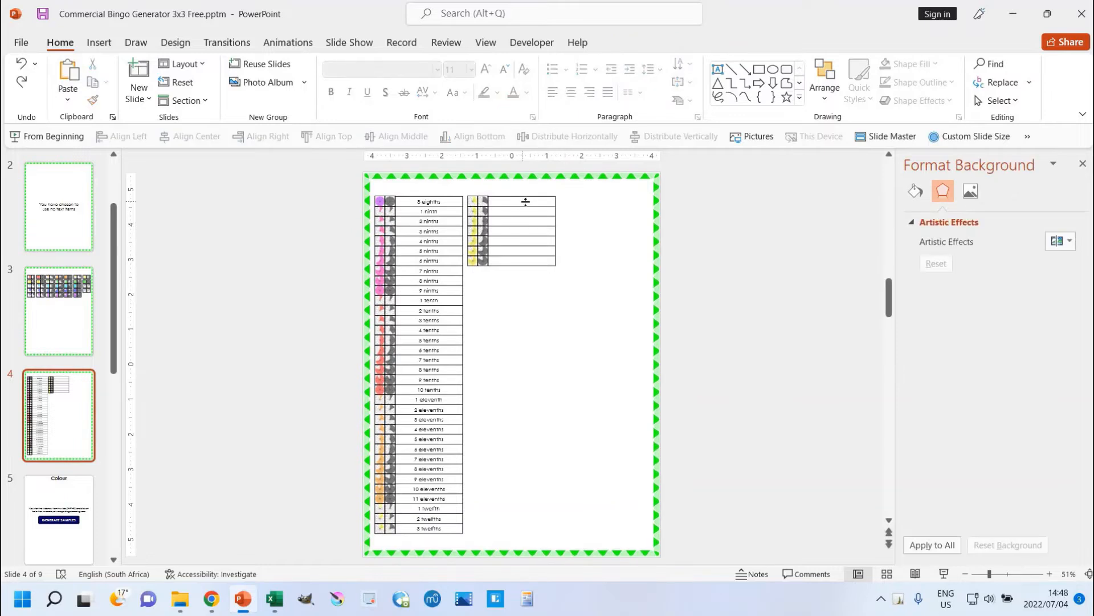
click(525, 201)
key(ctrl+v)
click(624, 285)
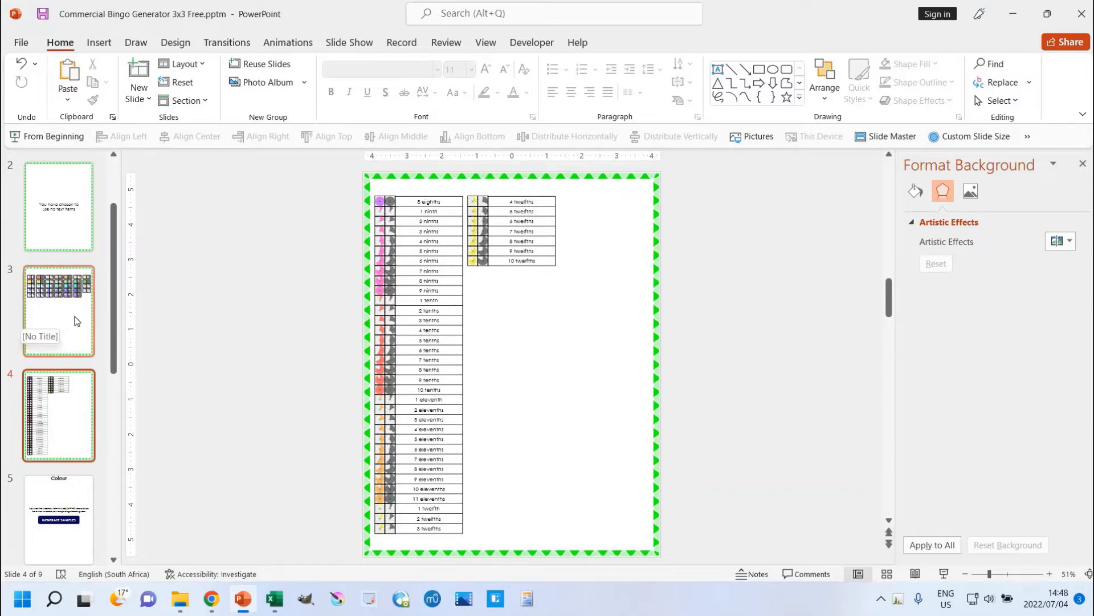
Step: Start the slideshow from slide 5 and generate the sample bingo squares
click(60, 544)
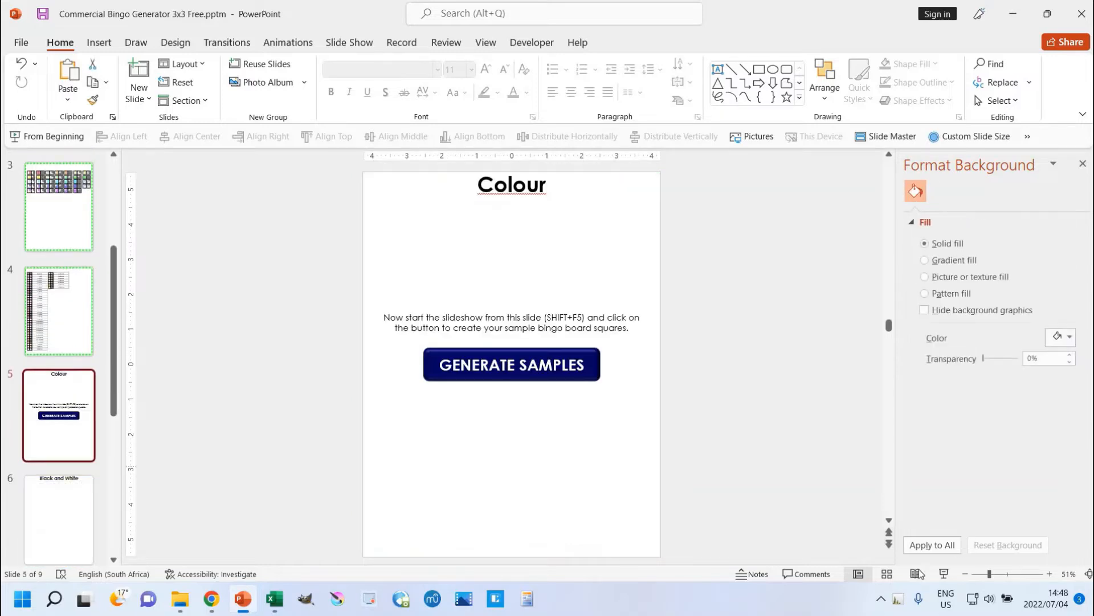
key(shift+F5)
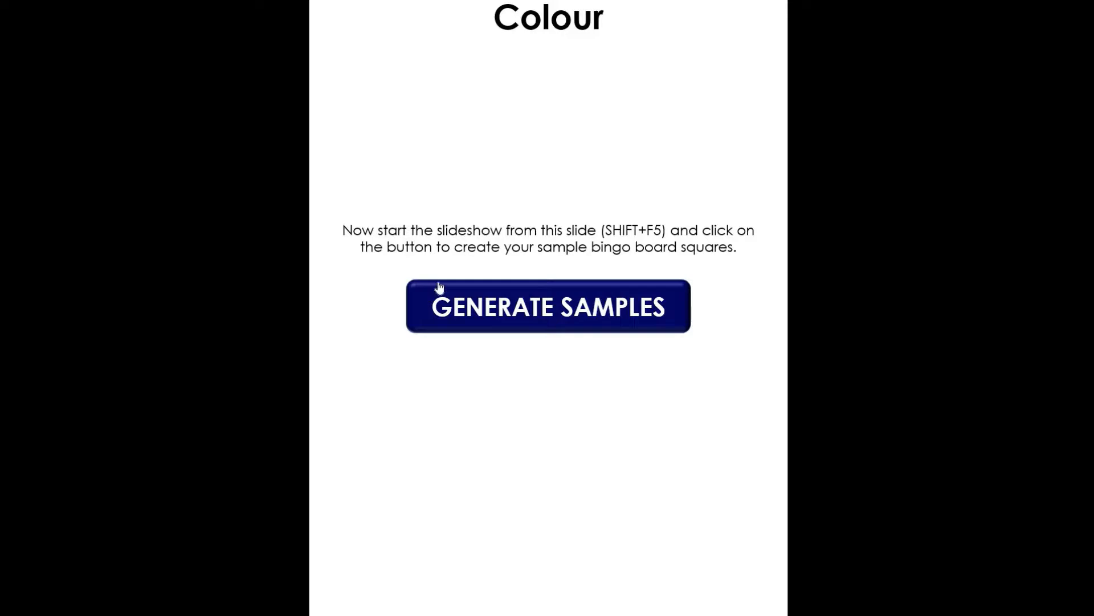
click(533, 304)
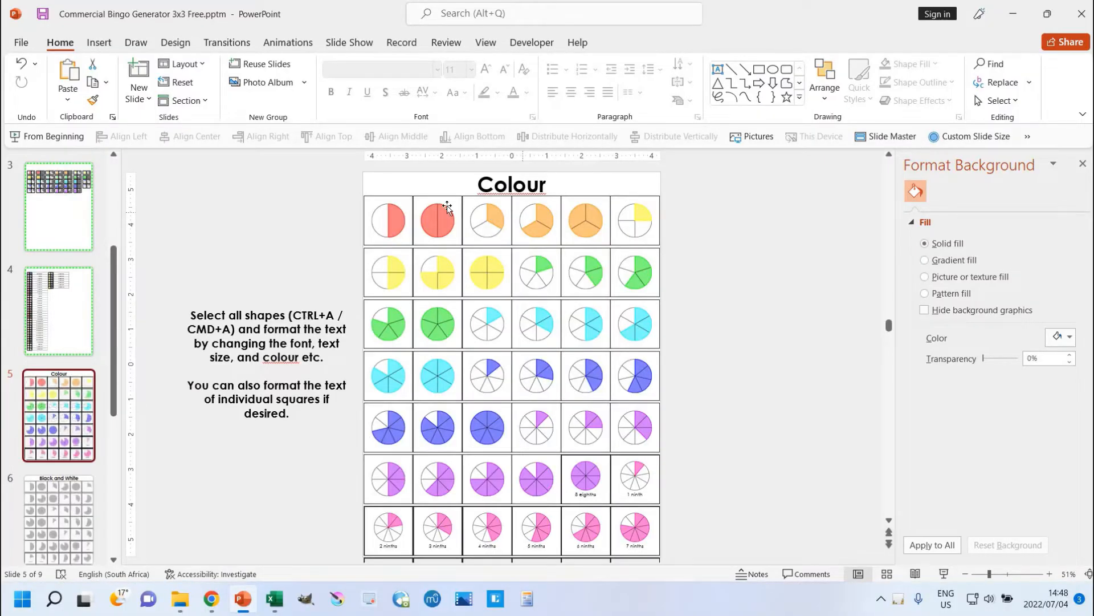
Step: Examine the generated sample squares on the Colour and Black and White slides and the bingo board template on slide 7
scroll(567, 468, down, 1)
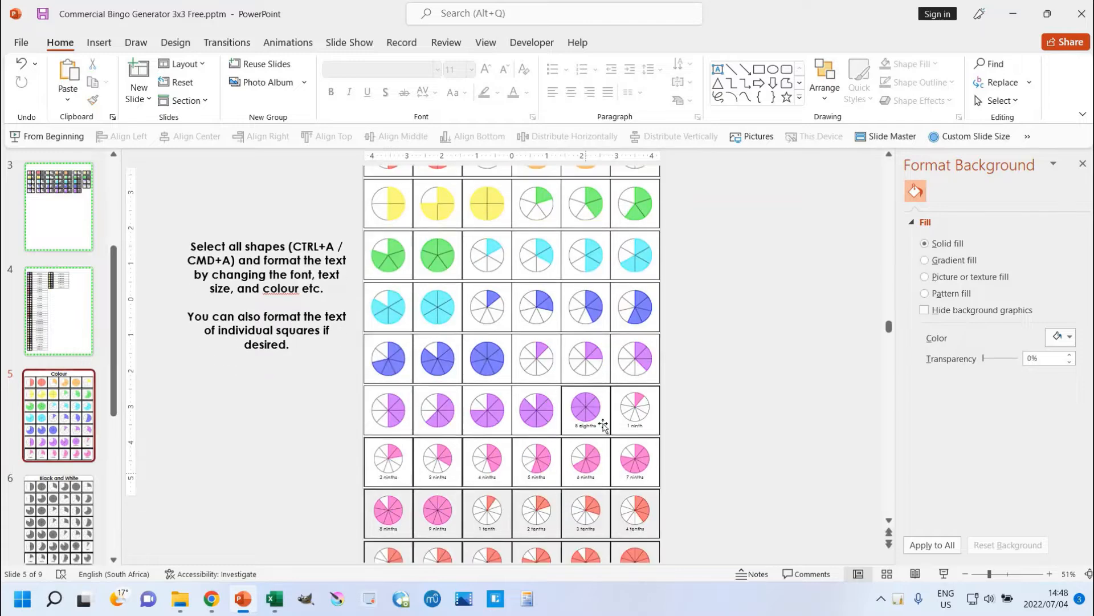
scroll(567, 463, down, 1)
scroll(507, 461, down, 1)
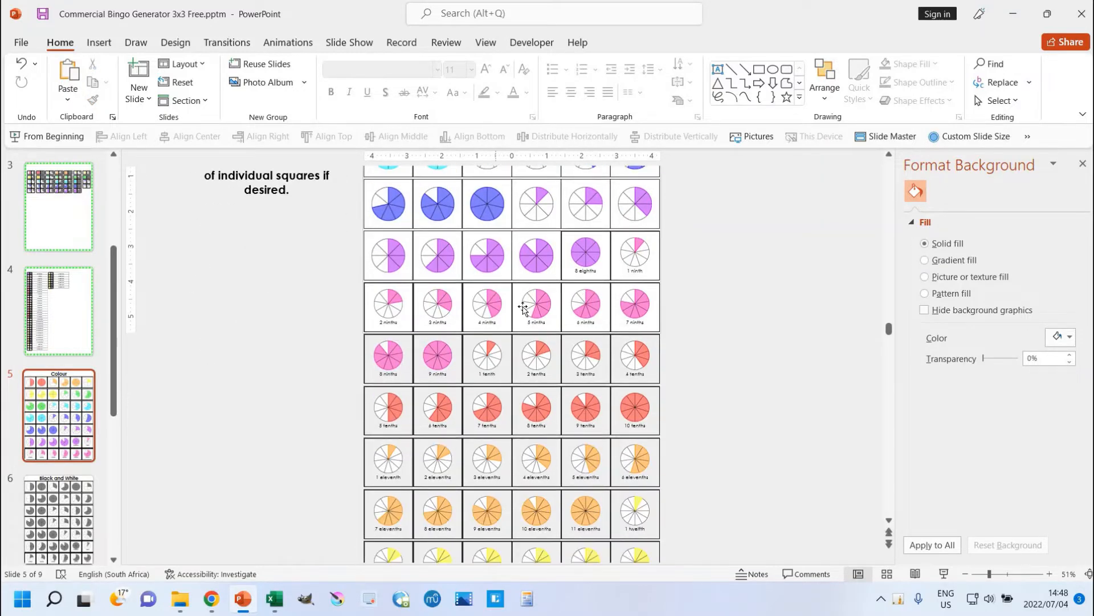
scroll(615, 429, down, 1)
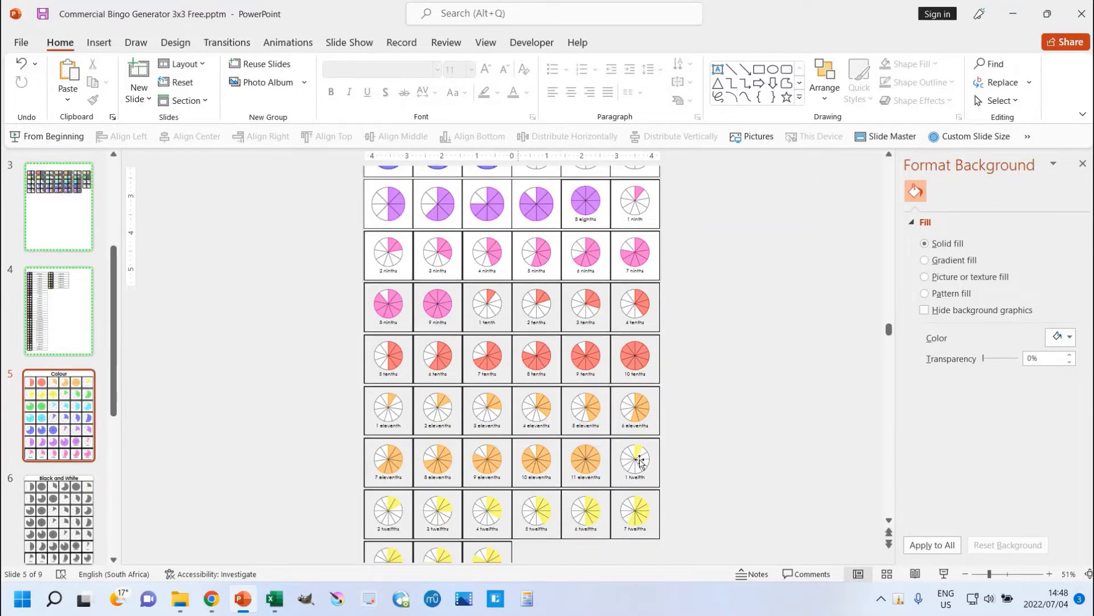
scroll(560, 469, down, 1)
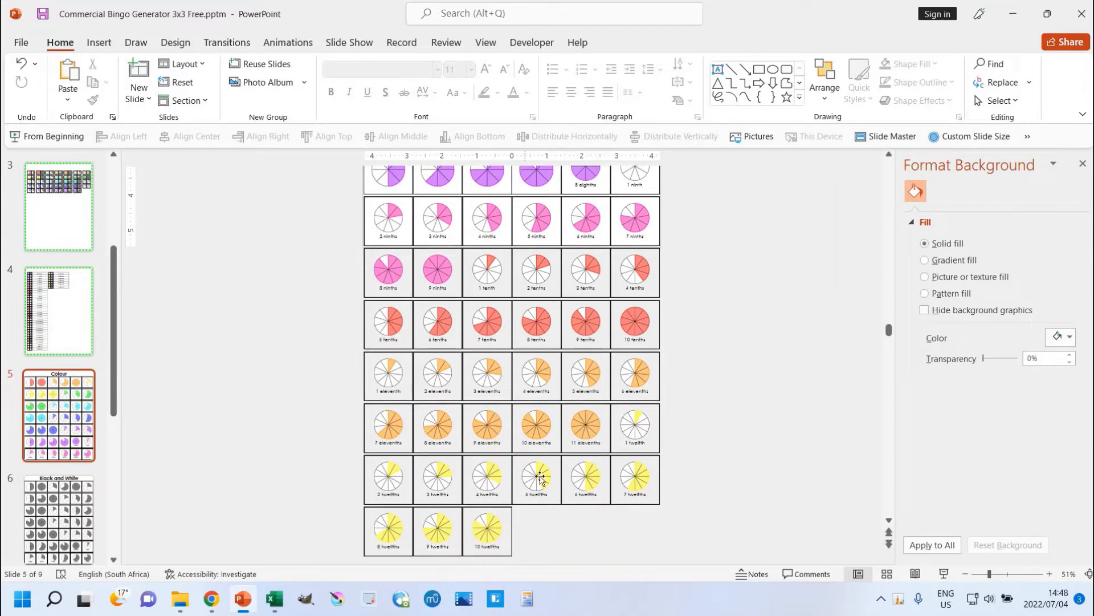
click(538, 482)
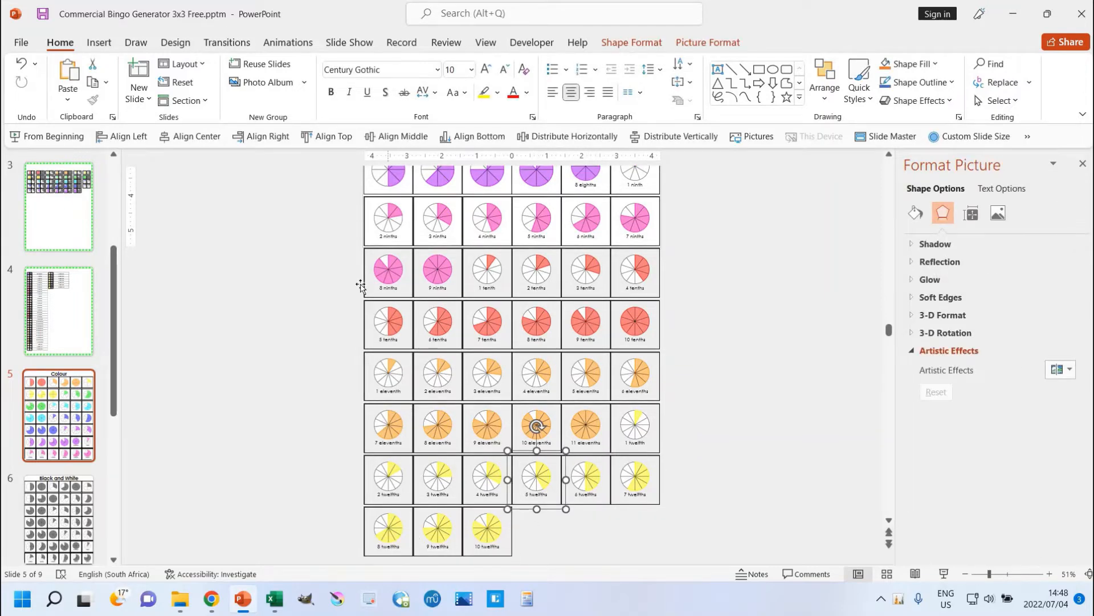
scroll(359, 280, up, 1)
drag(330, 198, 865, 561)
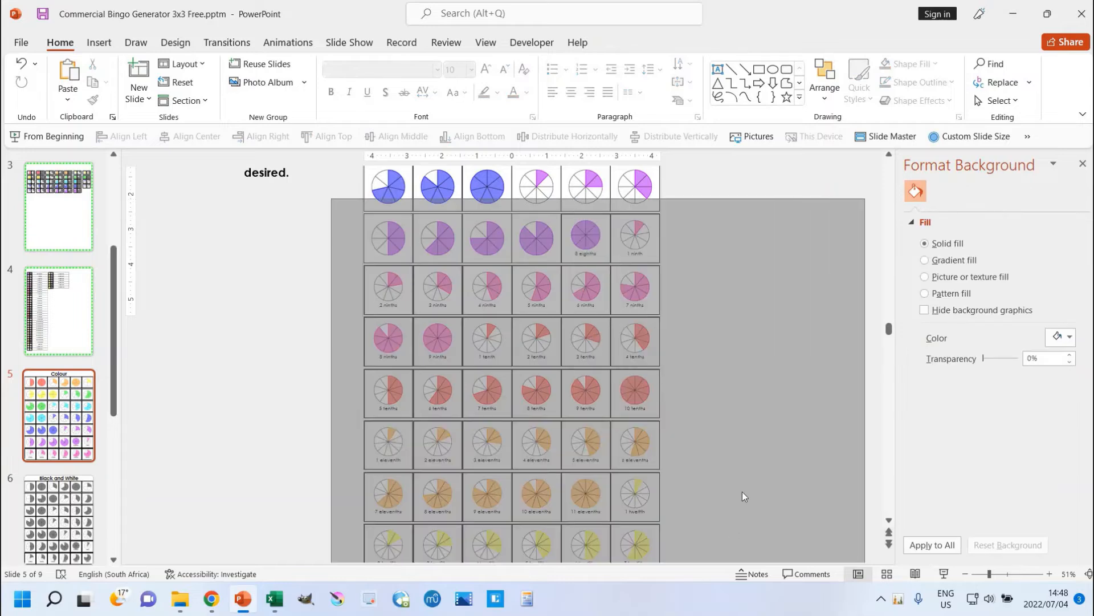
click(741, 488)
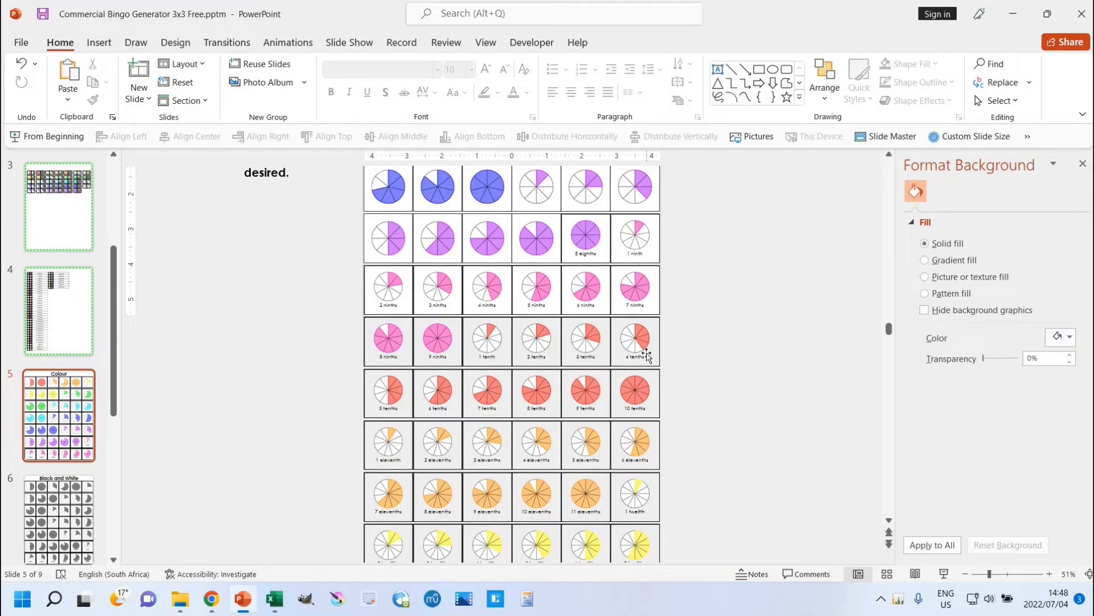
click(84, 527)
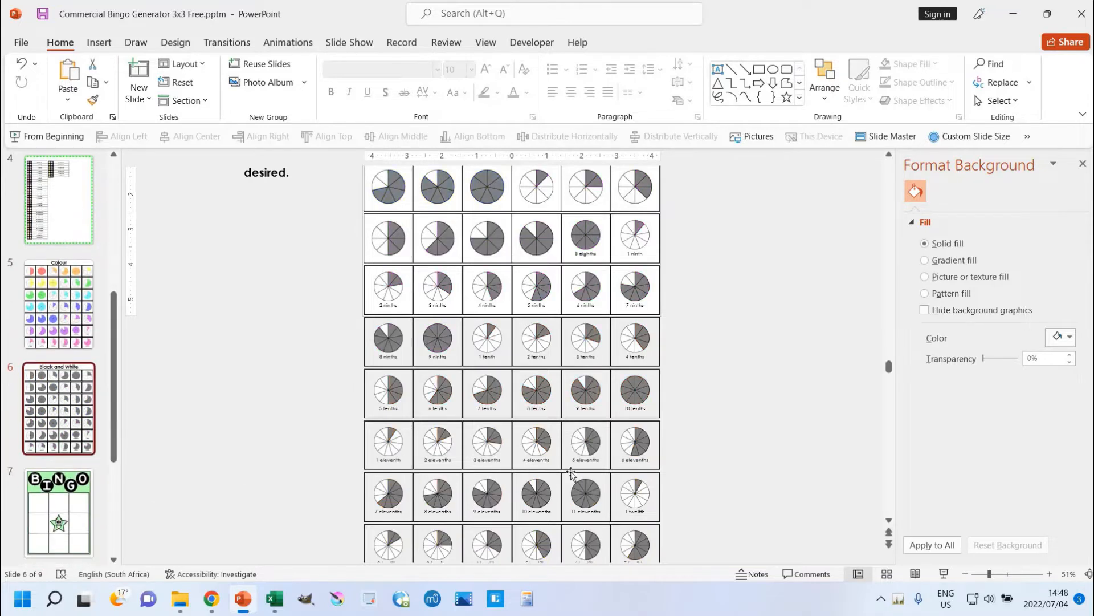
scroll(71, 408, down, 3)
click(60, 421)
scroll(59, 422, down, 3)
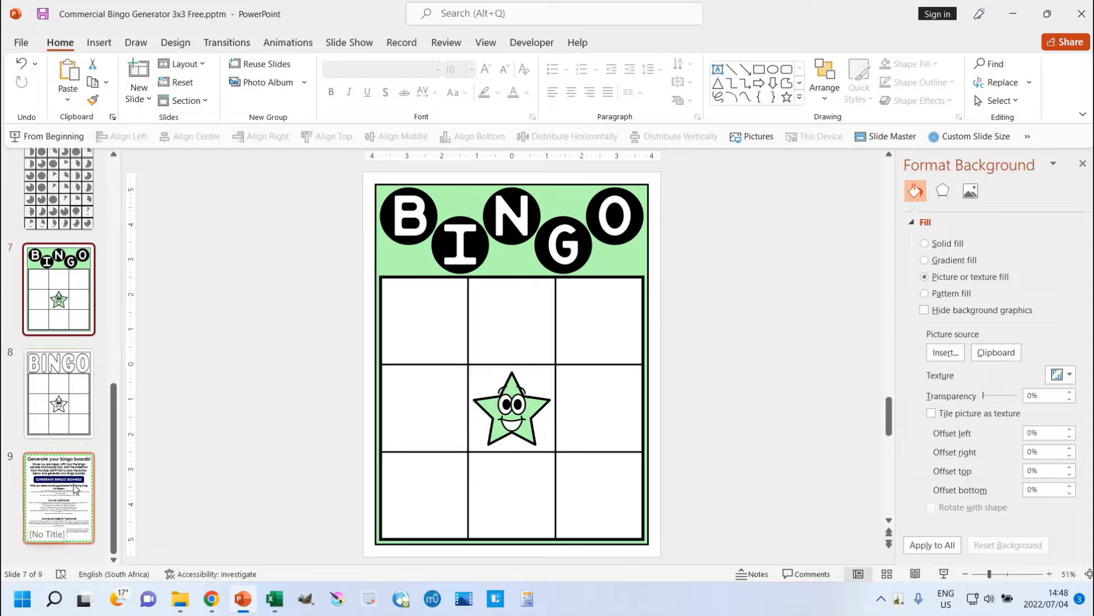
Step: Run the slideshow from slide 1 and set up a 2-set combination game with 10 text items and 20 pictures
scroll(73, 399, up, 15)
click(93, 250)
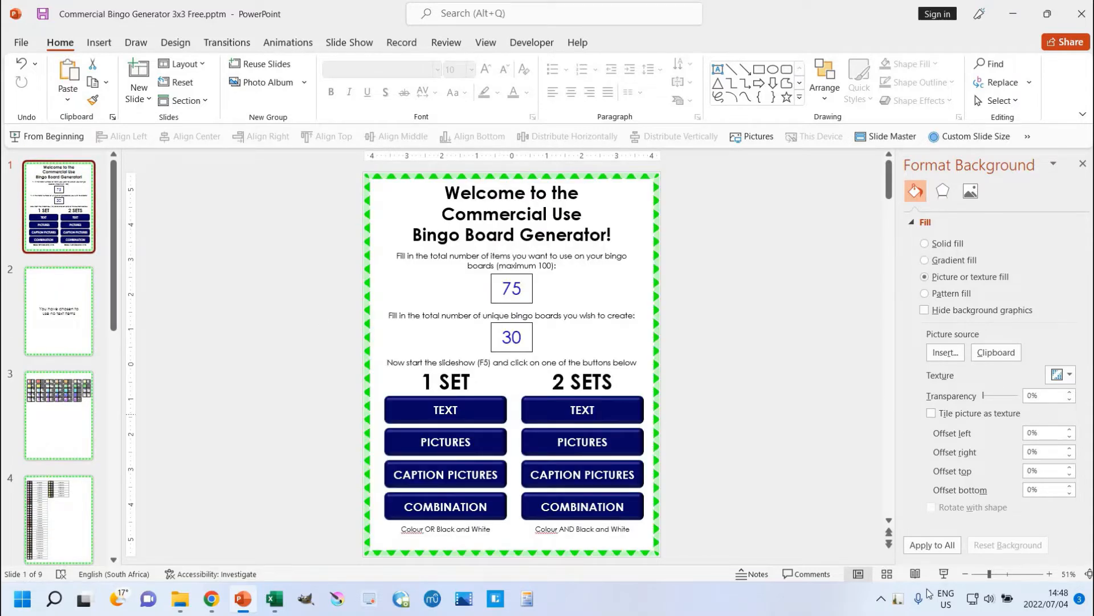
click(946, 576)
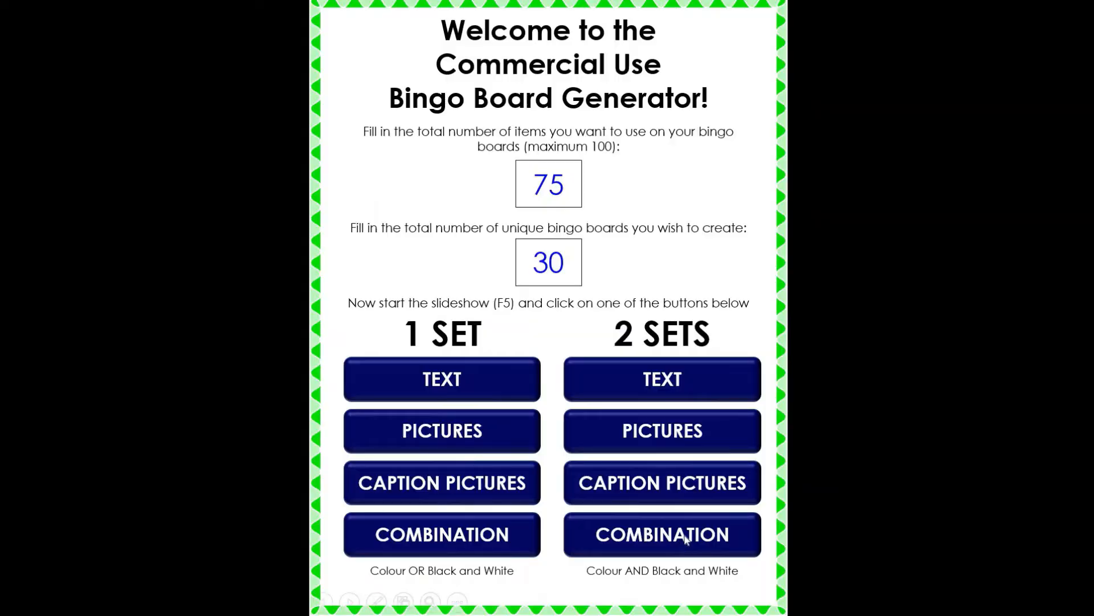
click(685, 539)
text(1)
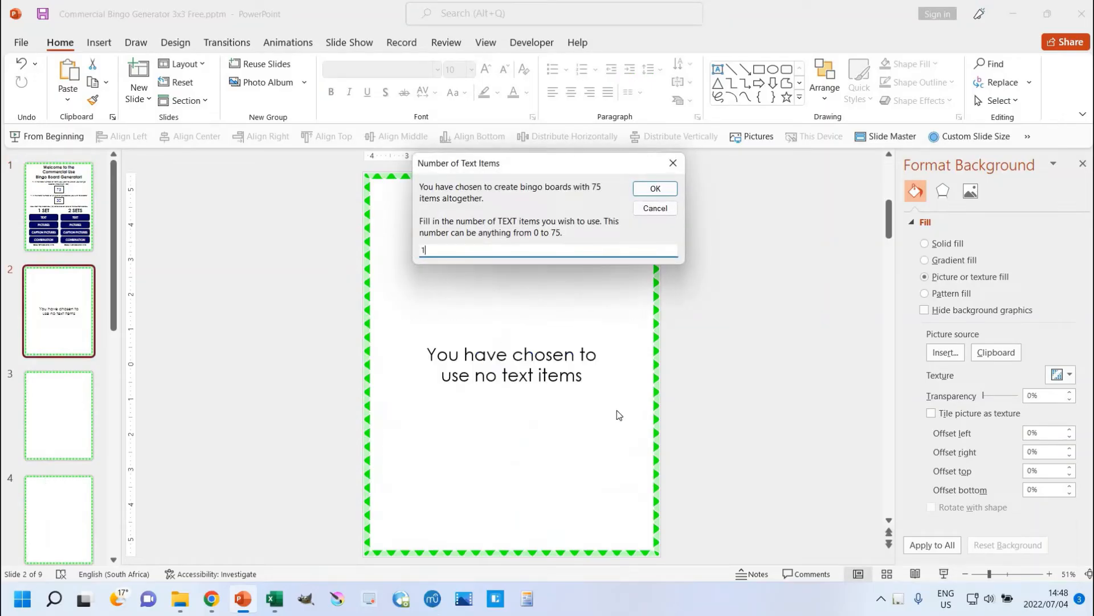
text(0)
key(Return)
text(20)
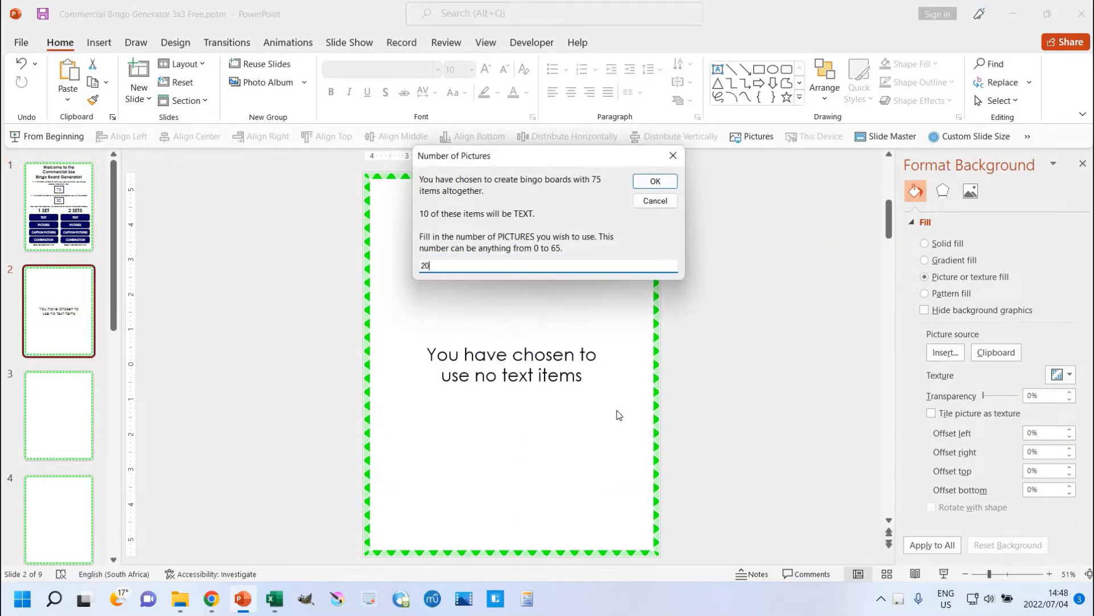
key(Return)
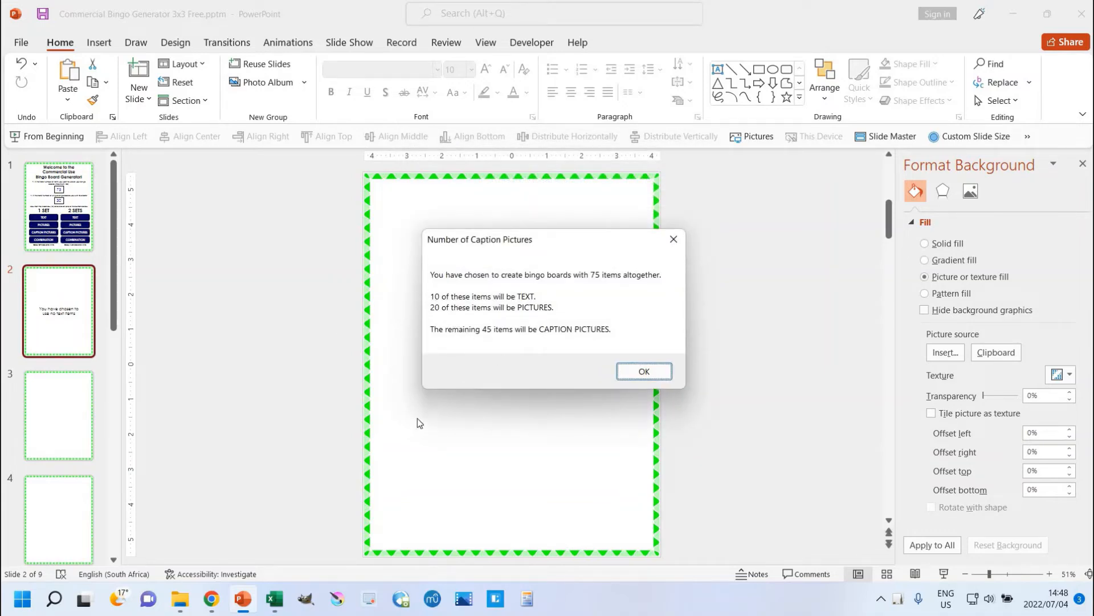
click(644, 372)
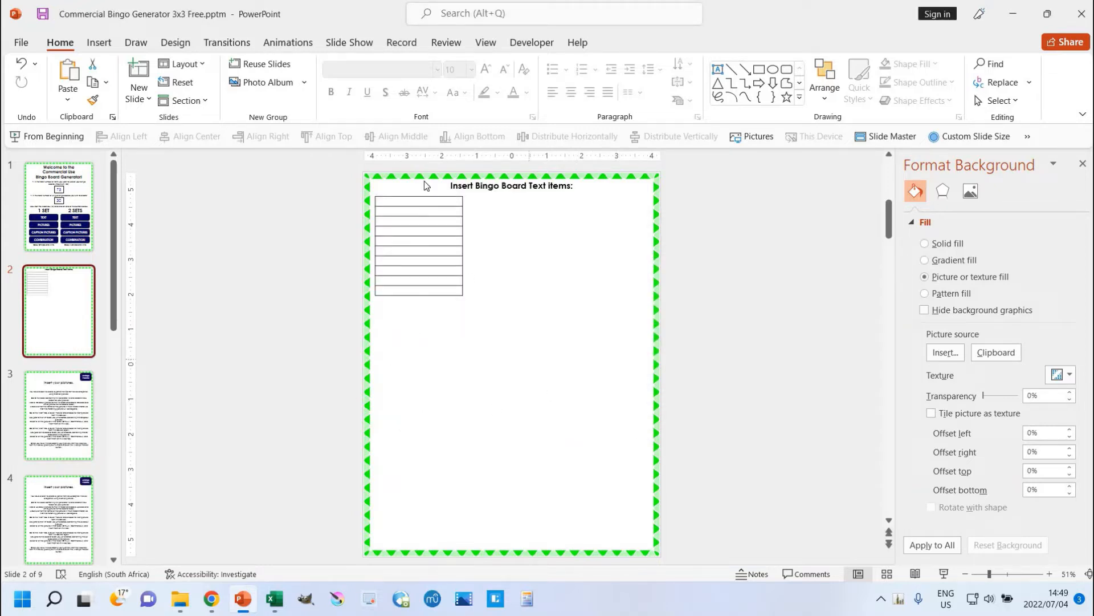
Step: Read the picture insertion instructions for the combination game on slides 3 and 4
click(59, 409)
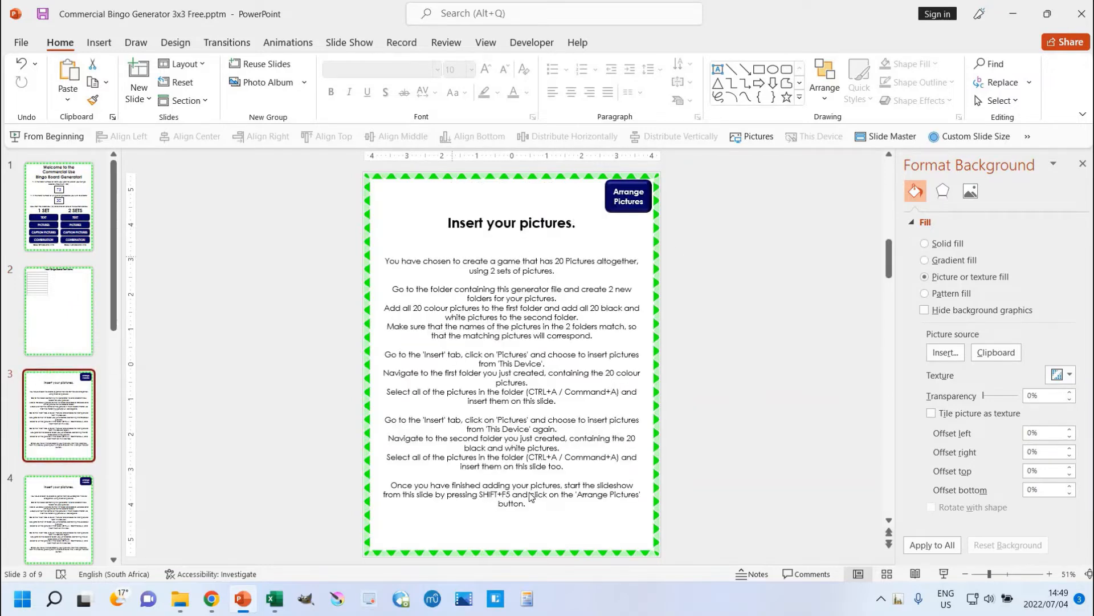
click(59, 515)
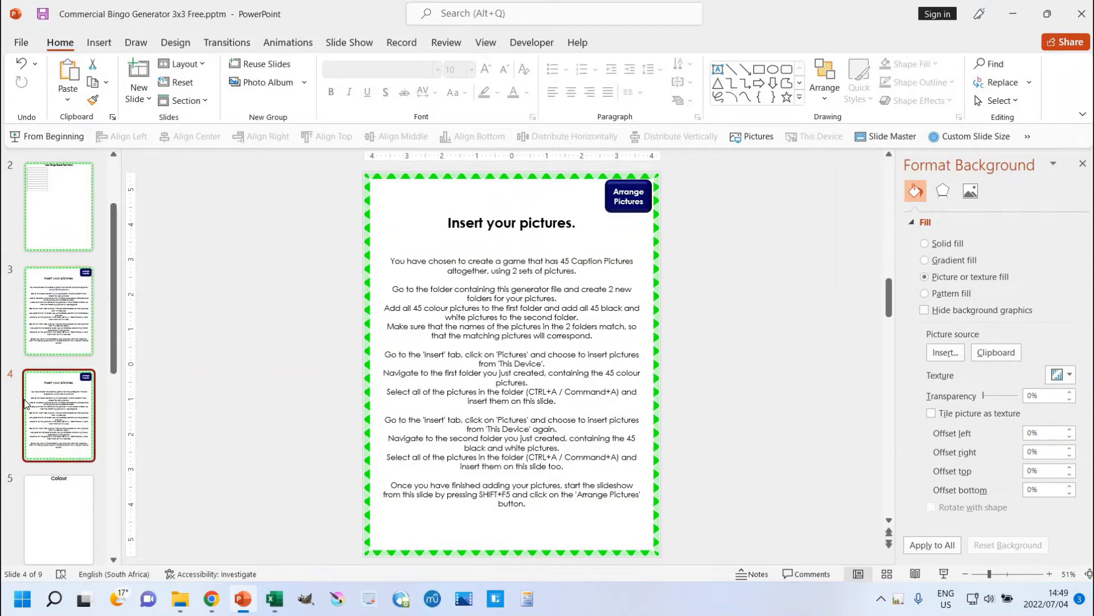
scroll(57, 342, up, 5)
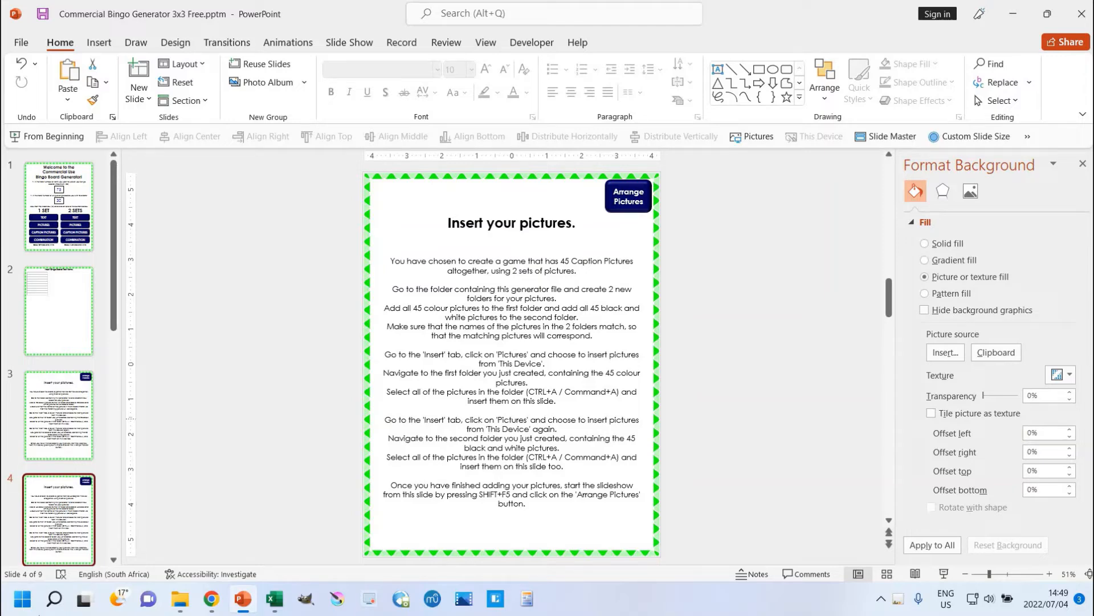
click(80, 230)
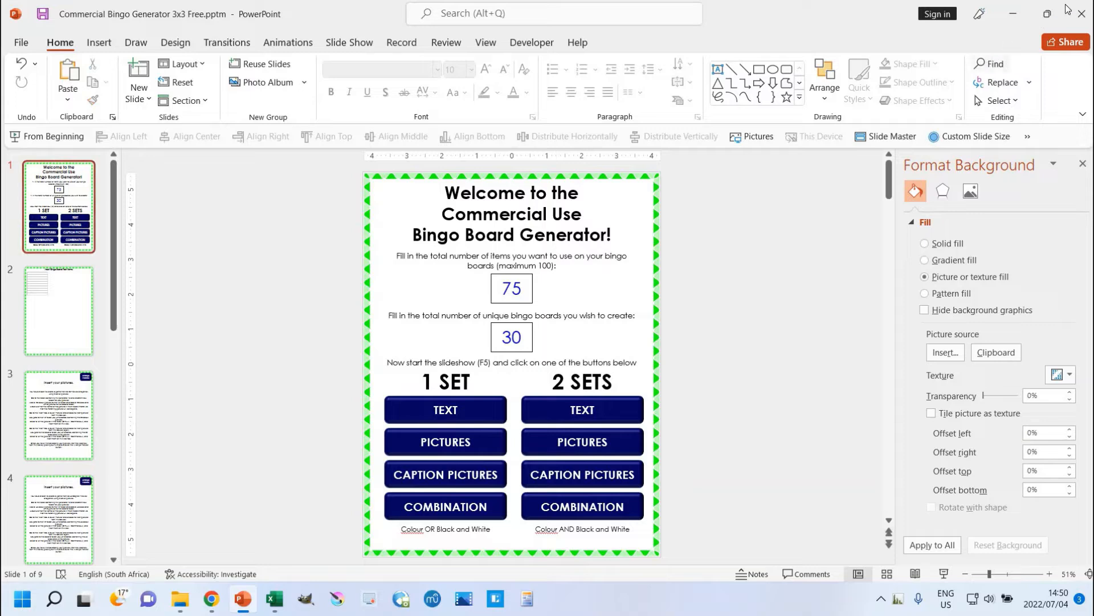
click(1075, 20)
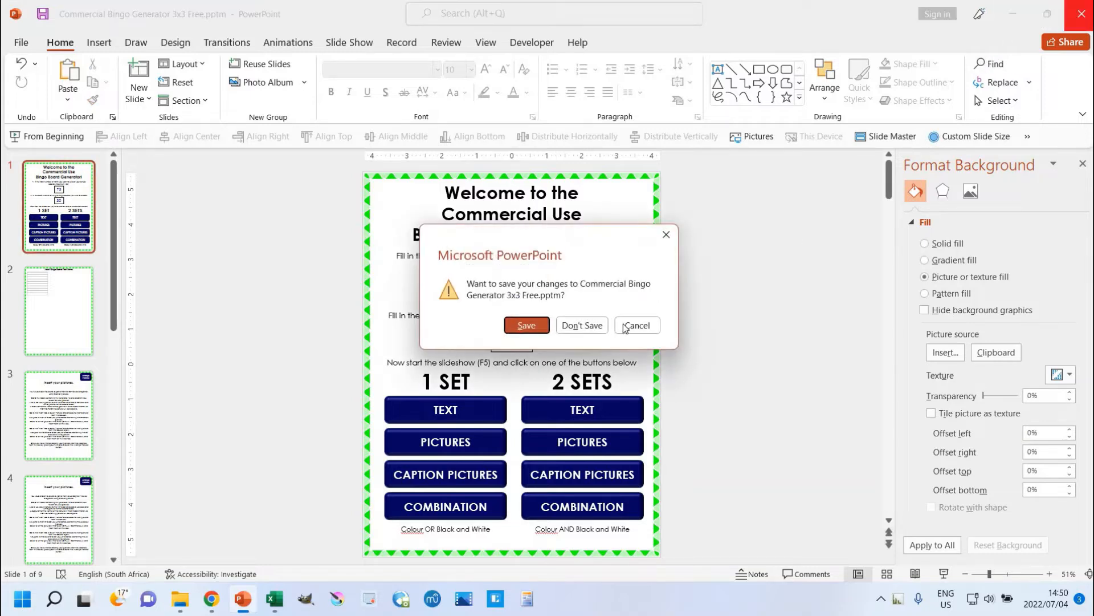
click(653, 326)
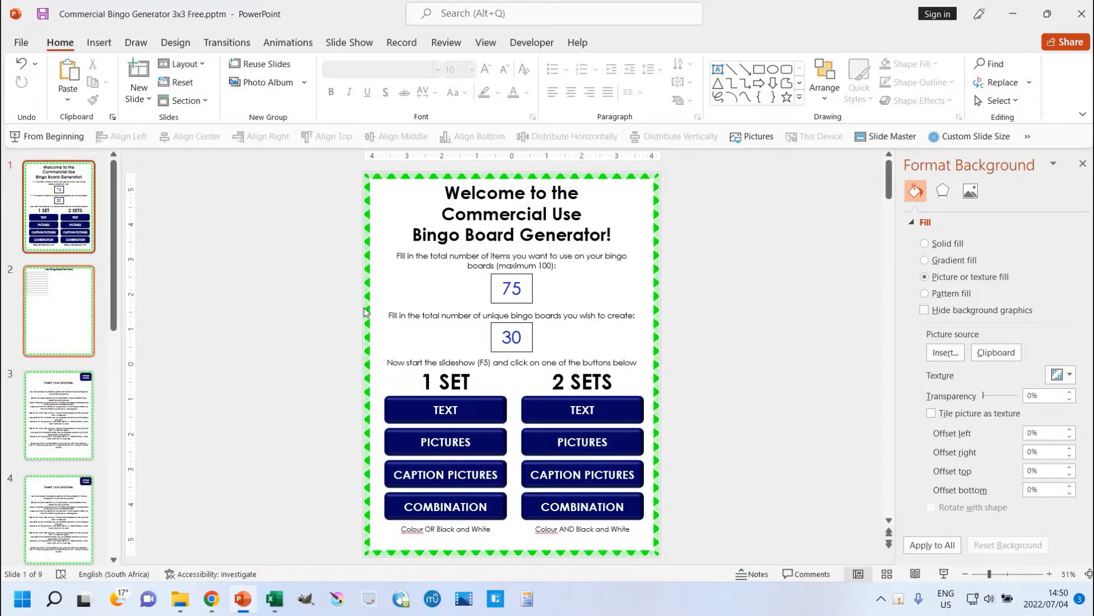
Step: Copy the ten fractions from 1 half to 1 fifth in Excel column A into the text items table on slide 2
click(84, 324)
key(alt+Tab)
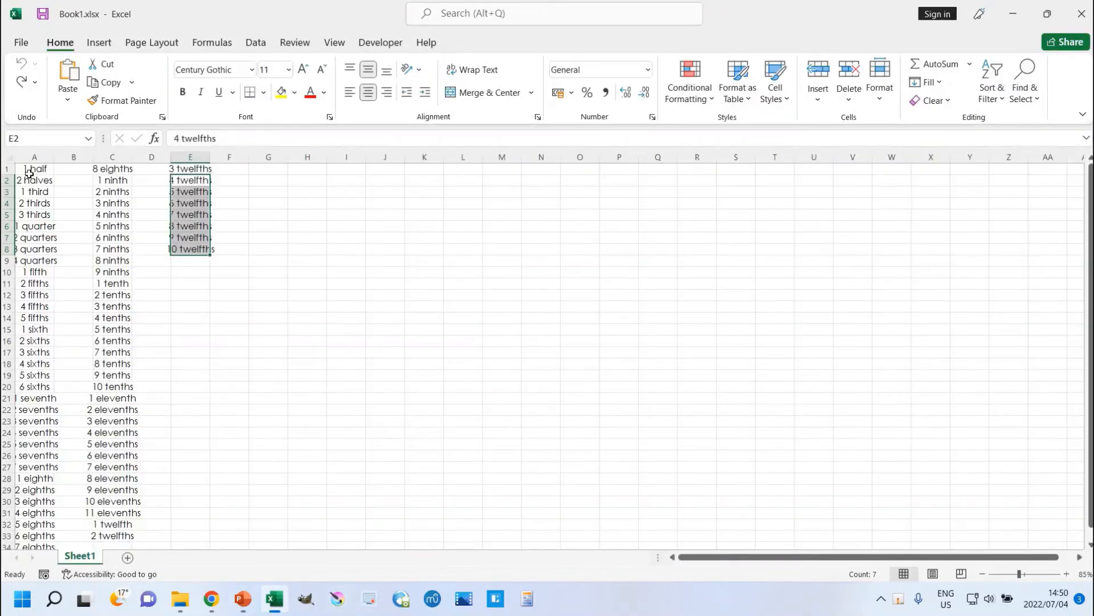
drag(35, 169, 34, 271)
key(ctrl+c)
key(alt+Tab)
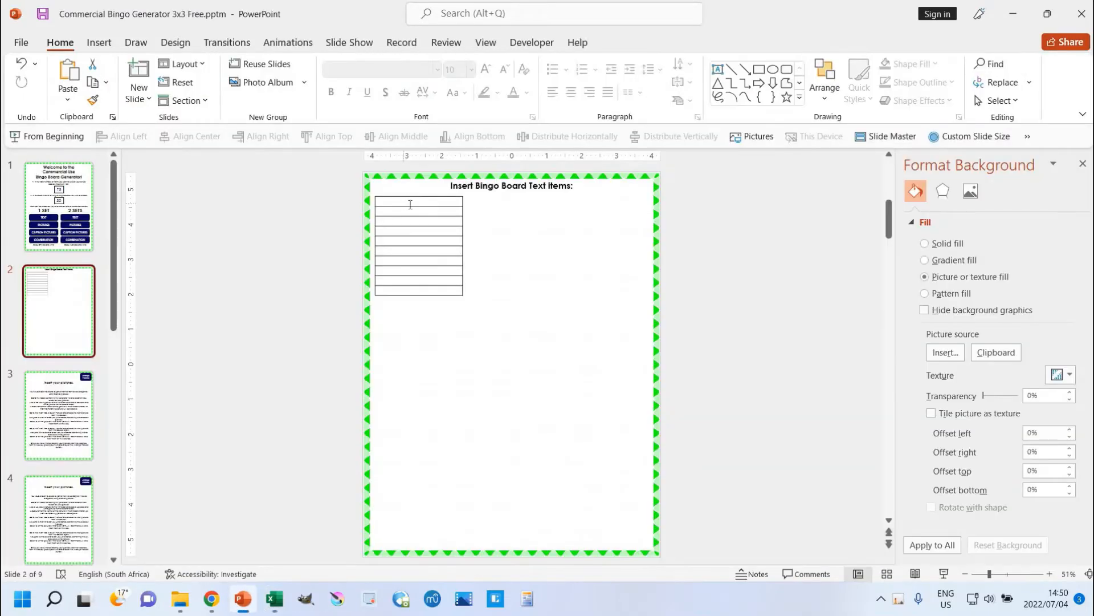
click(410, 204)
key(ctrl+v)
Step: Insert the 20 colour pictures 11a.png to 30a.png from the colour folder on the picture instruction slide 3
scroll(628, 295, down, 2)
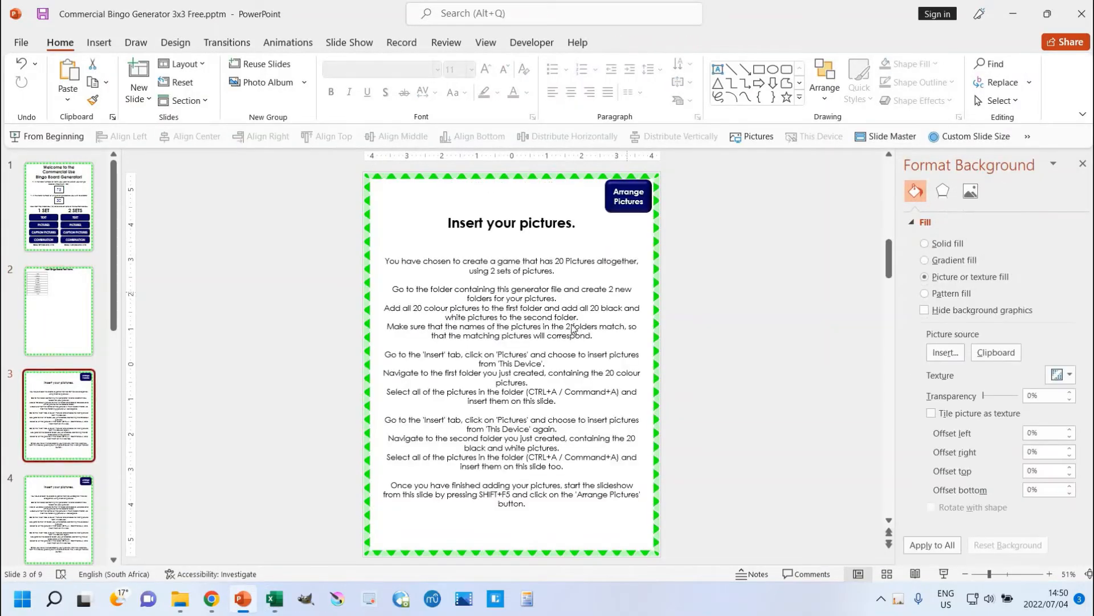
click(751, 136)
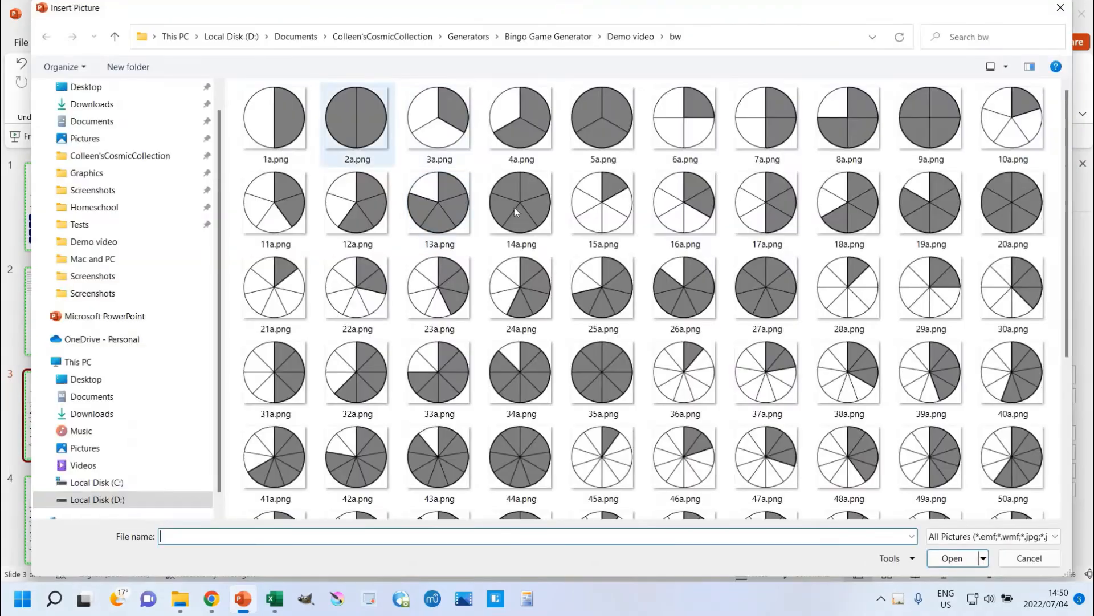
click(276, 209)
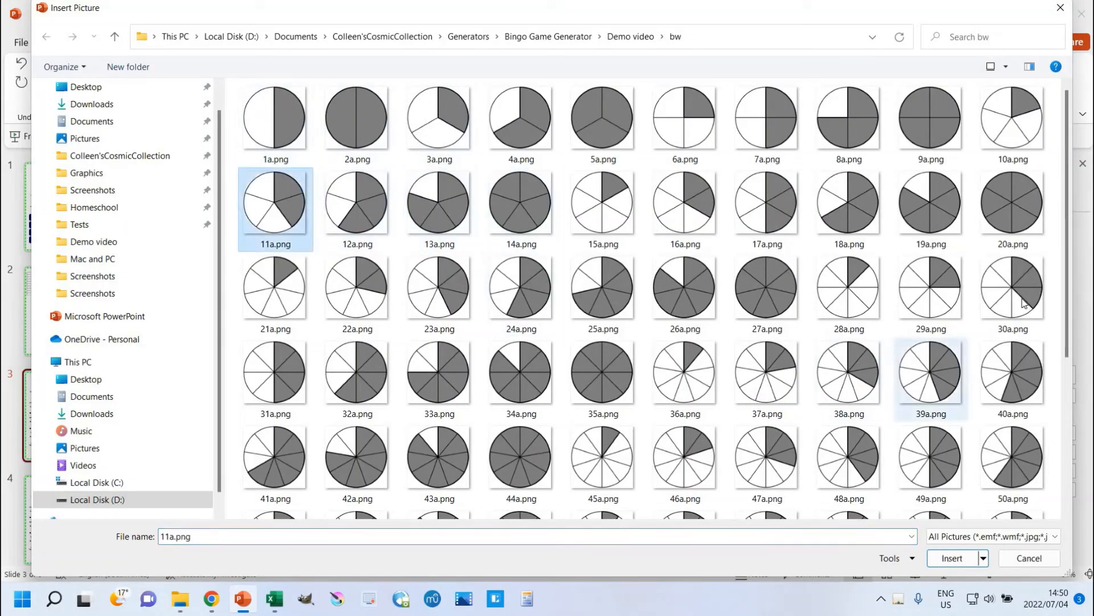
click(662, 37)
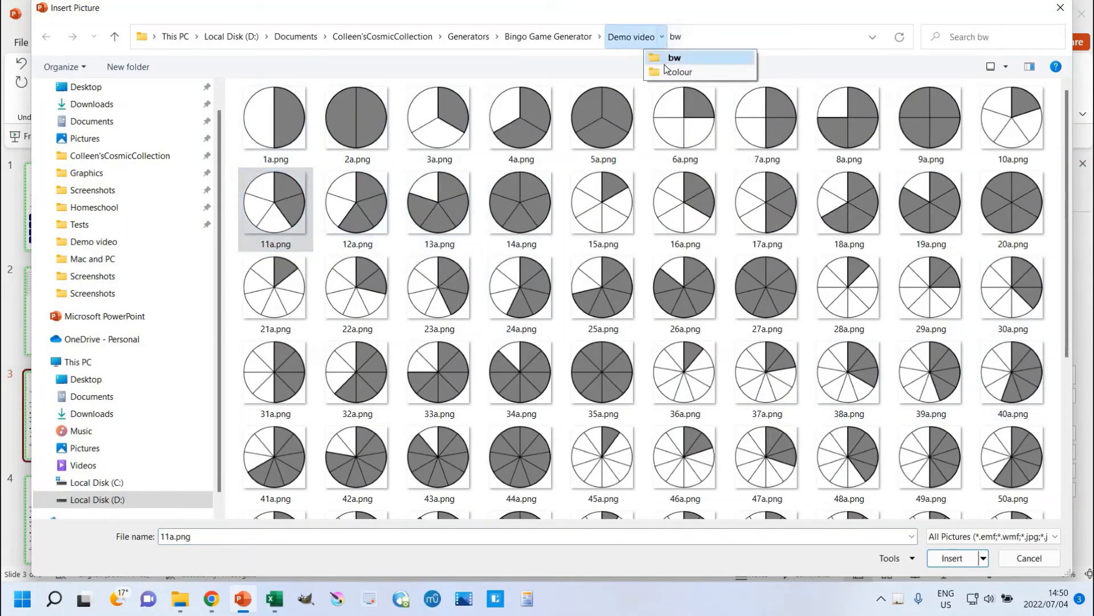
click(680, 72)
click(307, 200)
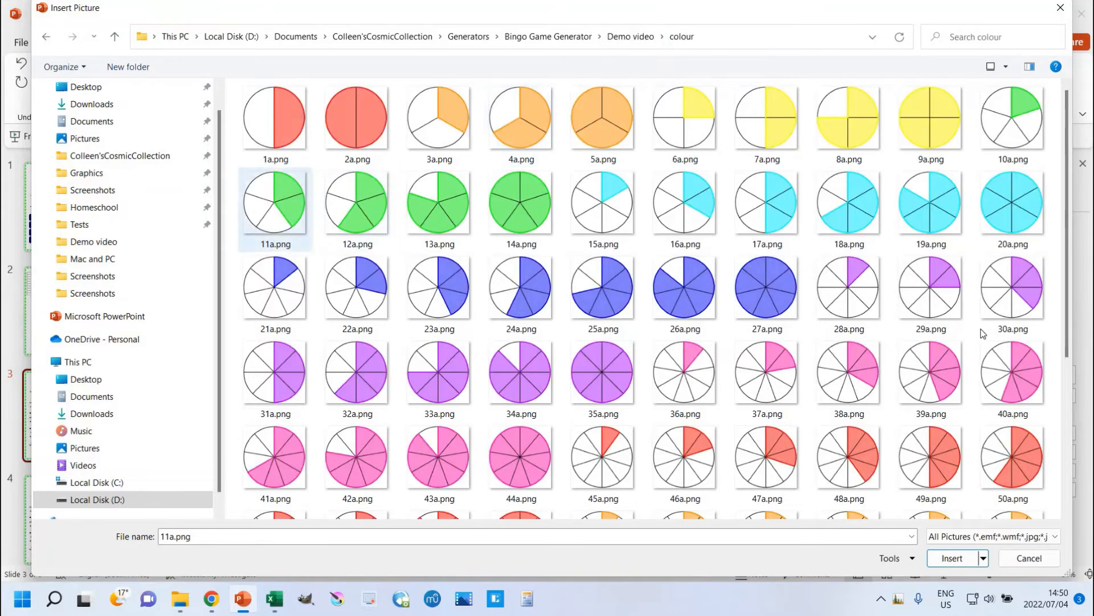
shift+click(1002, 324)
key(Return)
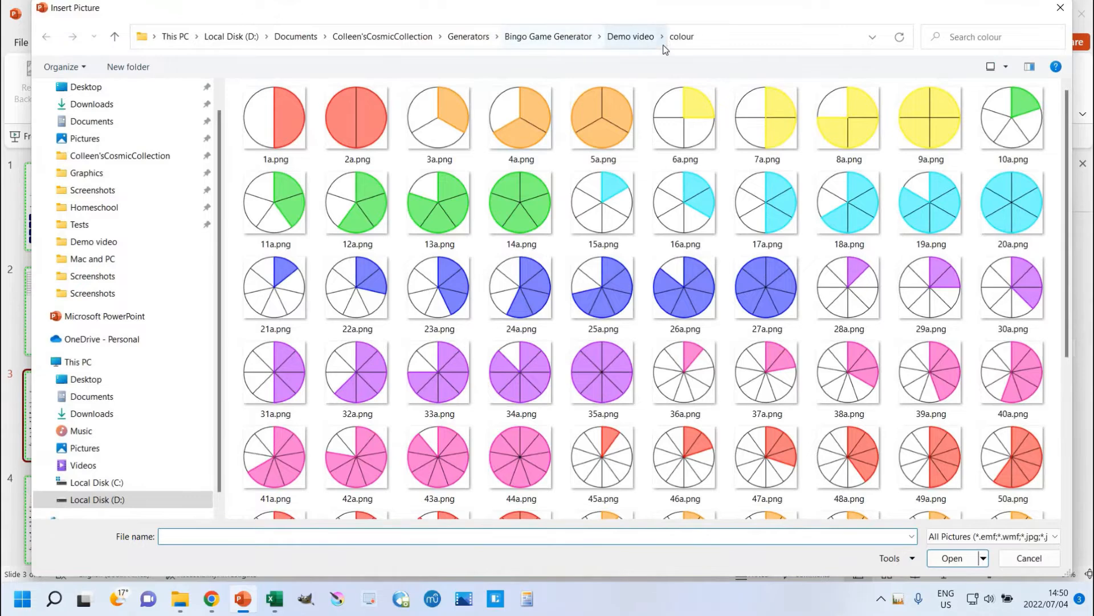
Step: Add the matching pictures 11a.png to 30a.png from the bw folder to slide 3 and run Arrange Pictures in the slideshow
click(663, 41)
click(677, 59)
click(279, 202)
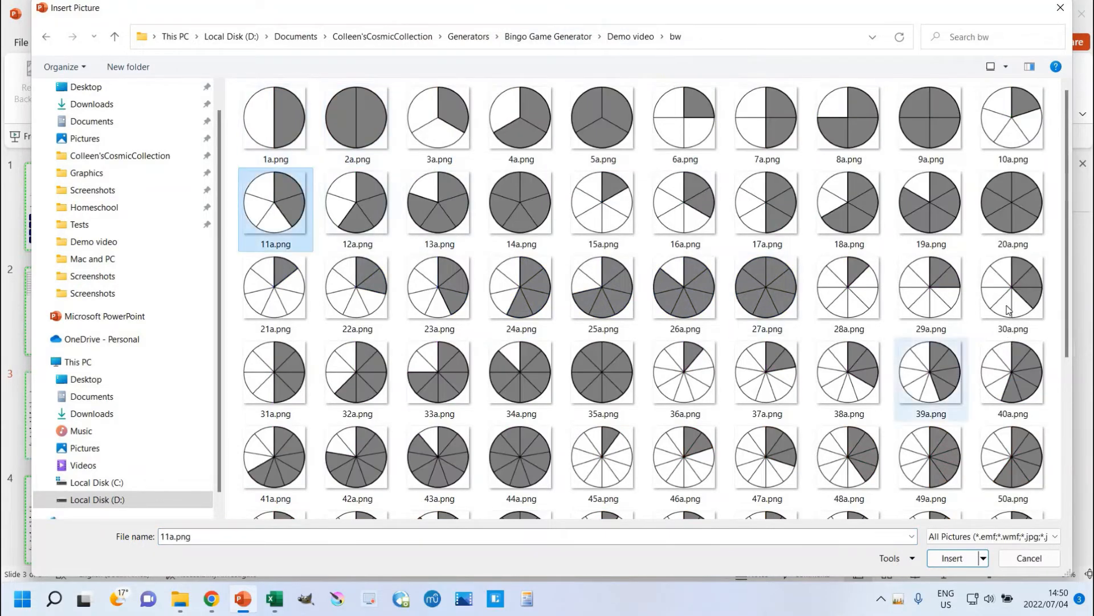
shift+click(1008, 308)
key(Return)
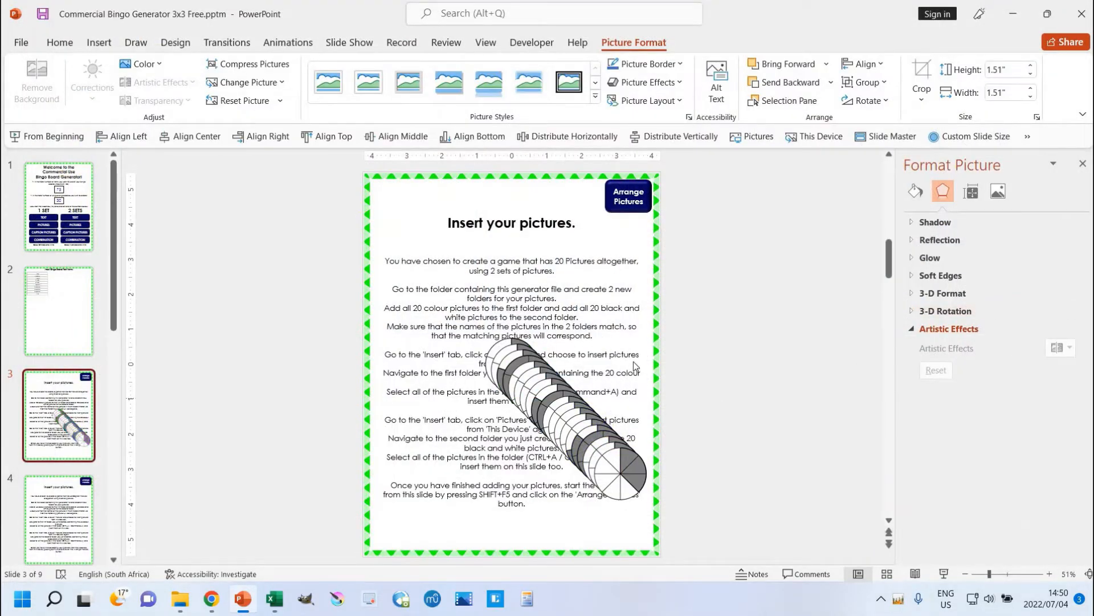
key(shift+F5)
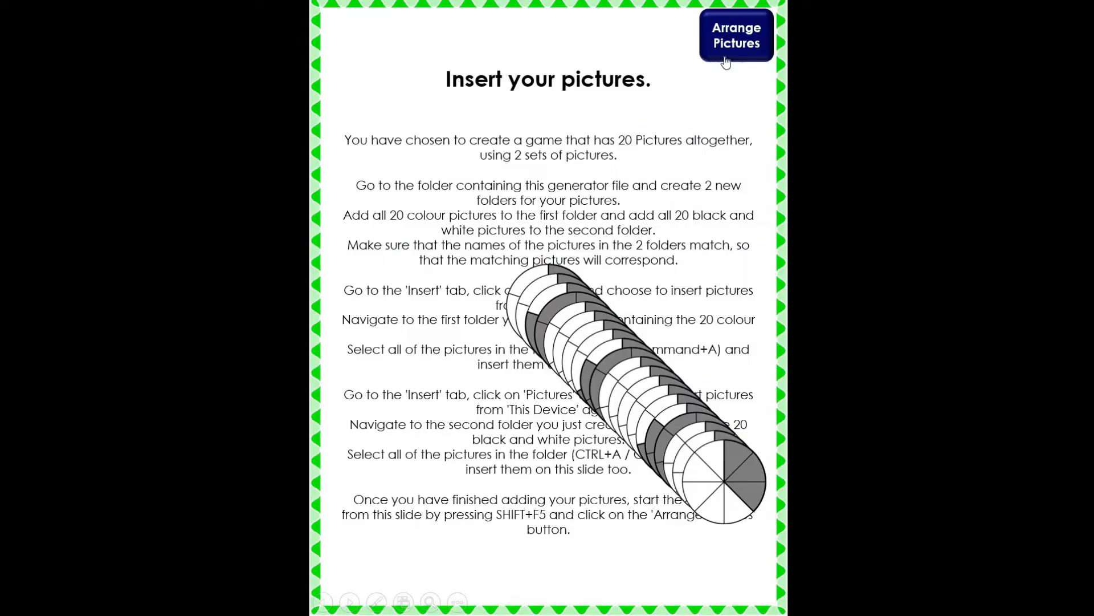
click(737, 36)
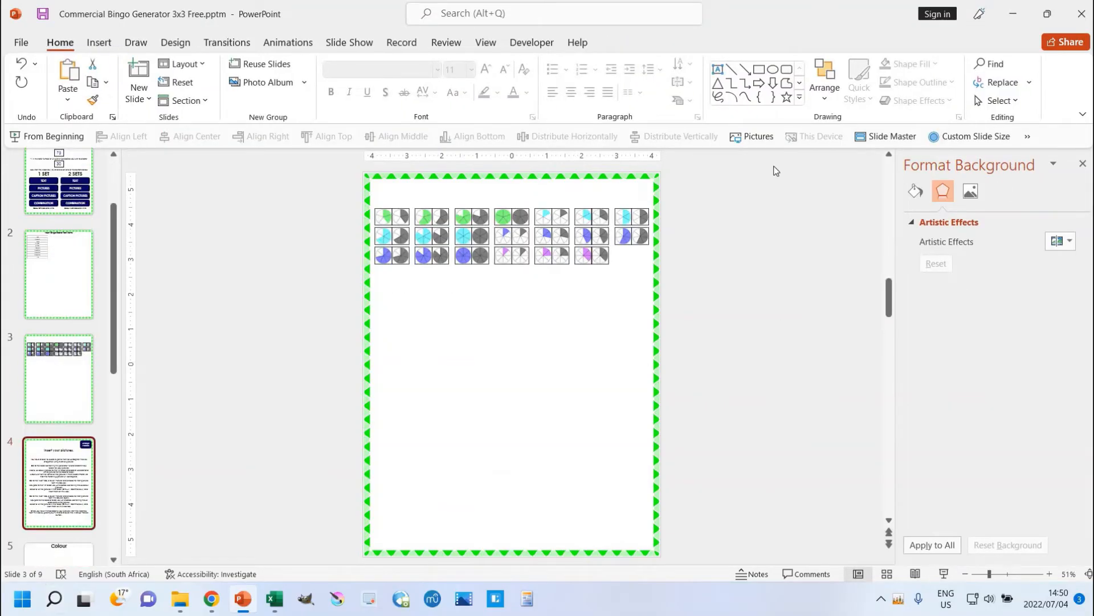
Step: Insert the 45 colour caption pictures 31a.png to 75a.png from the colour folder on slide 4 and reopen the picture selection
click(751, 138)
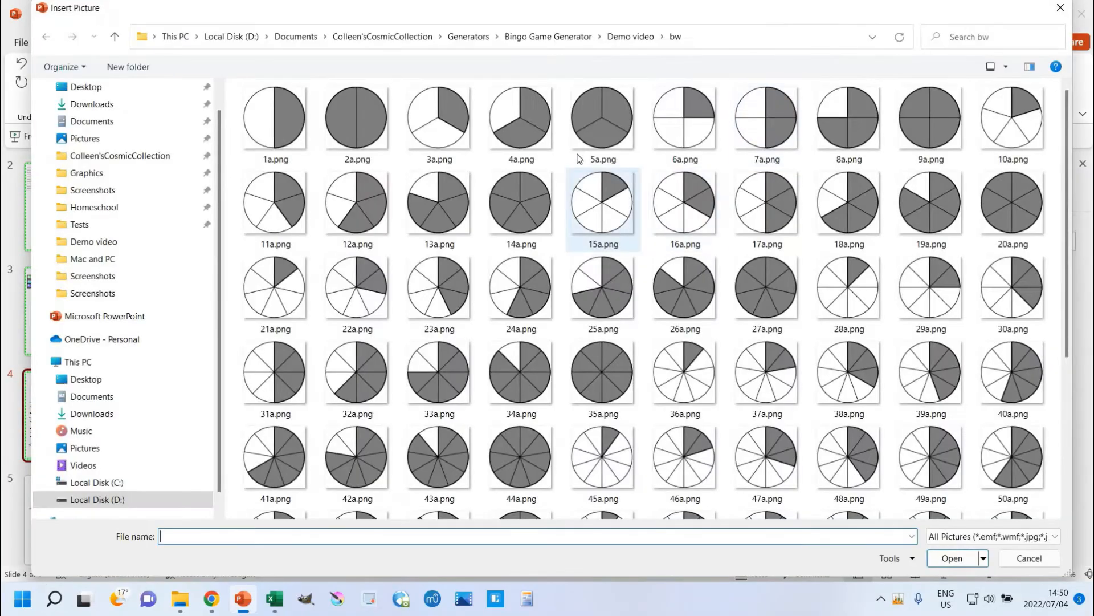
click(303, 385)
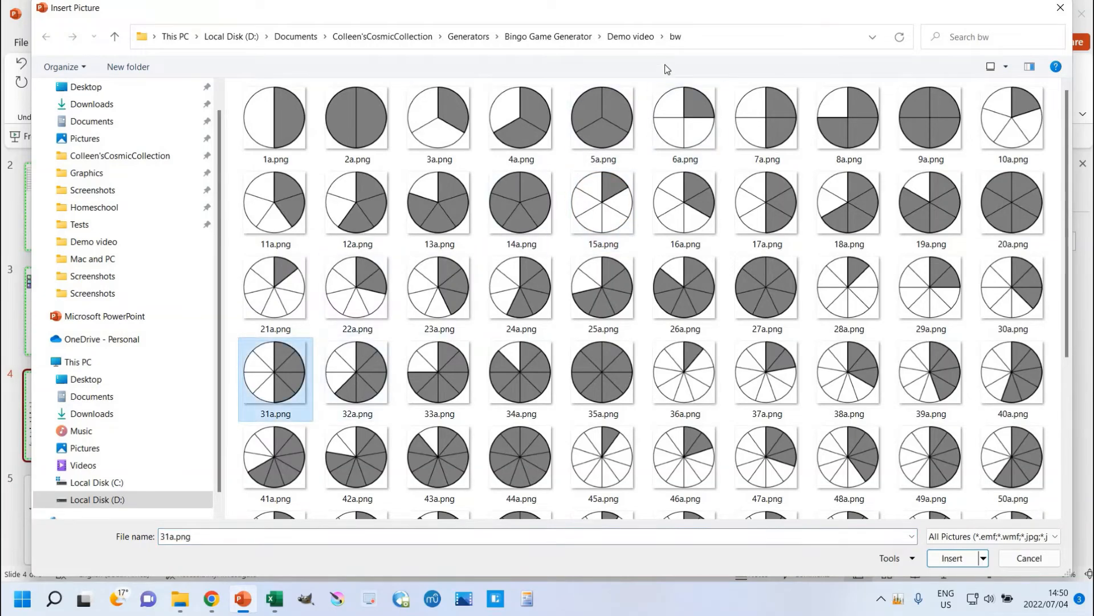
click(662, 36)
click(669, 74)
click(274, 380)
scroll(615, 486, down, 5)
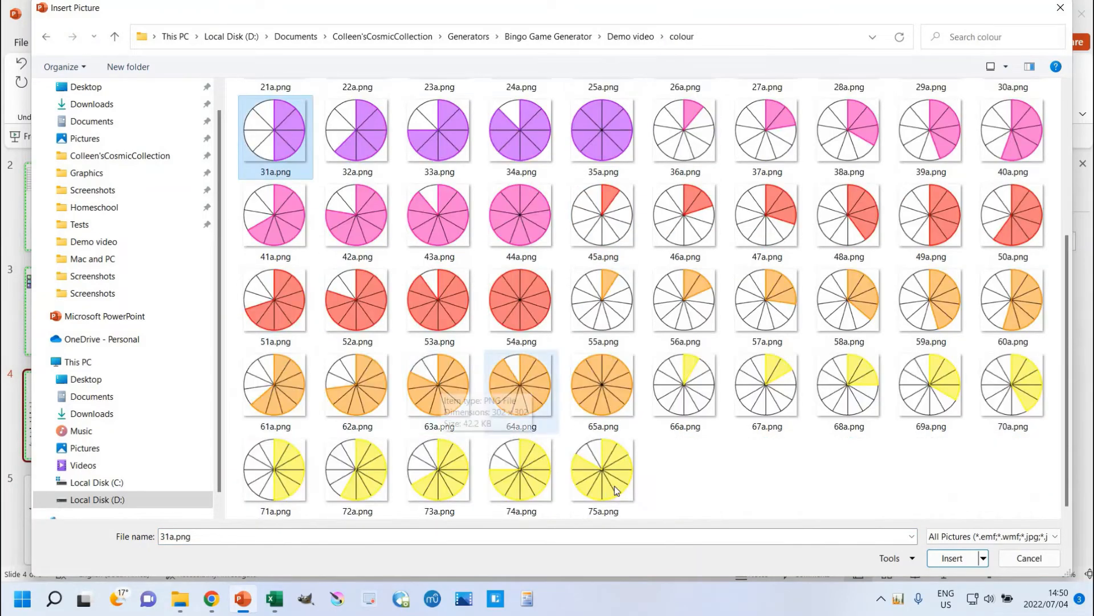
shift+click(615, 486)
key(Return)
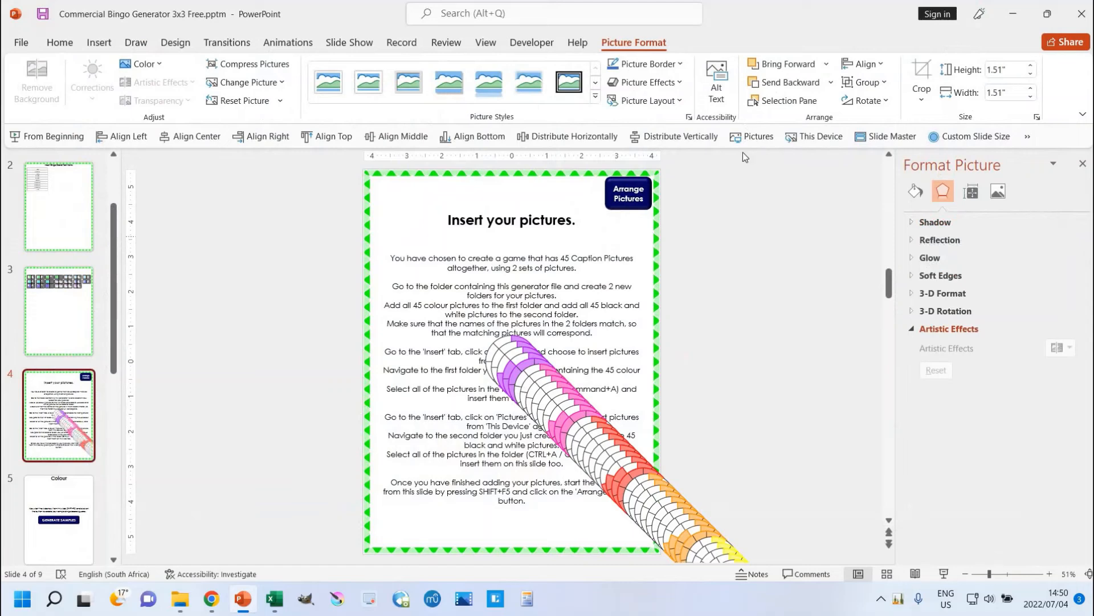
click(751, 136)
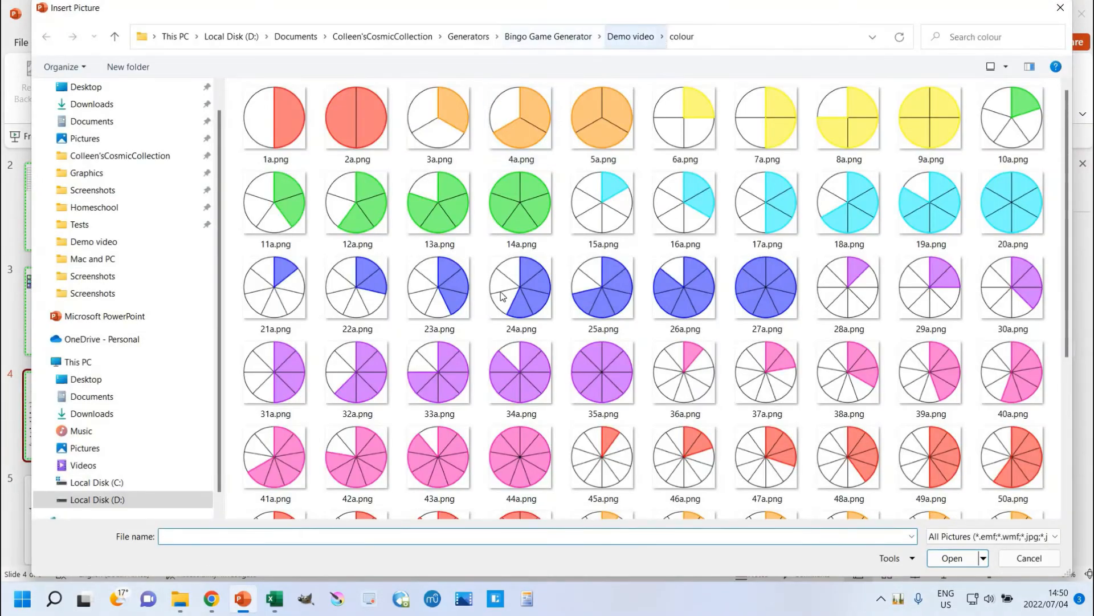
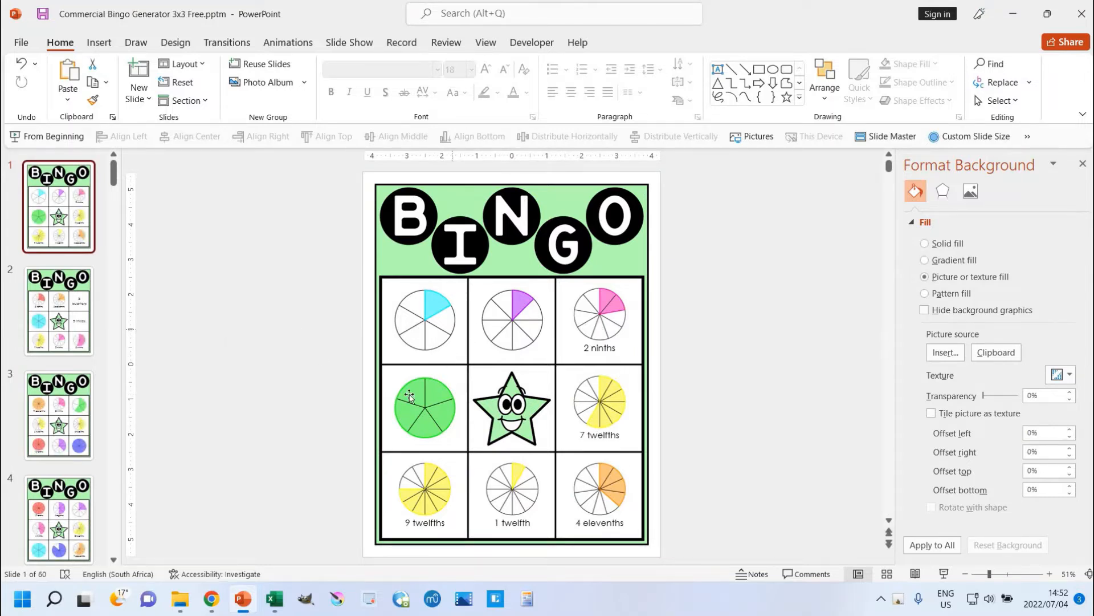
Step: Examine the generated colour bingo boards on slides 2 to 10, checking their mix of text, pictures and caption pictures, and return to slide 1
click(33, 283)
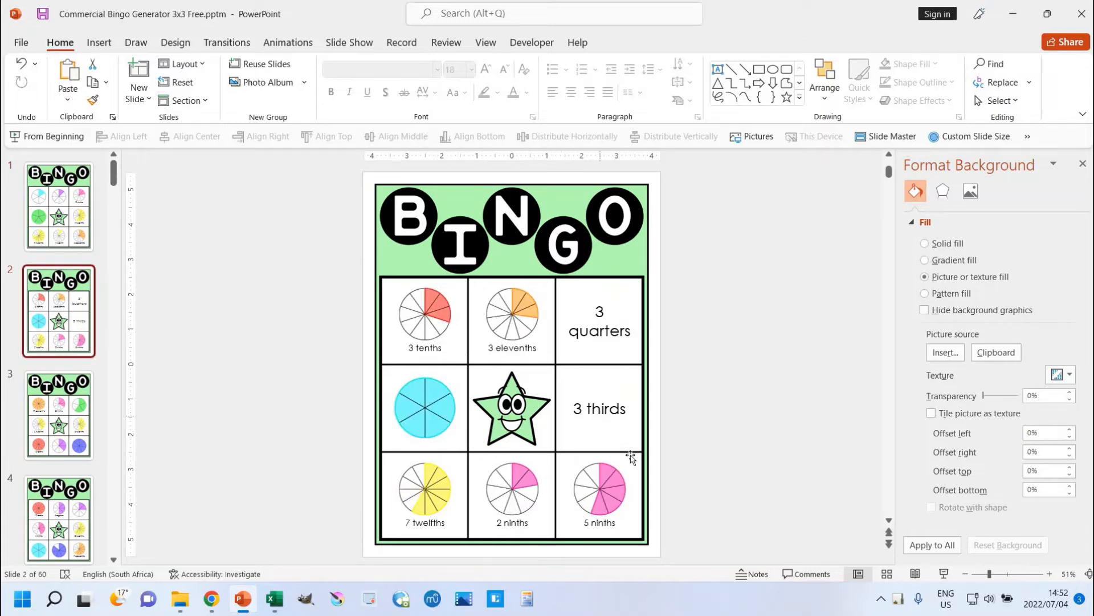
click(63, 422)
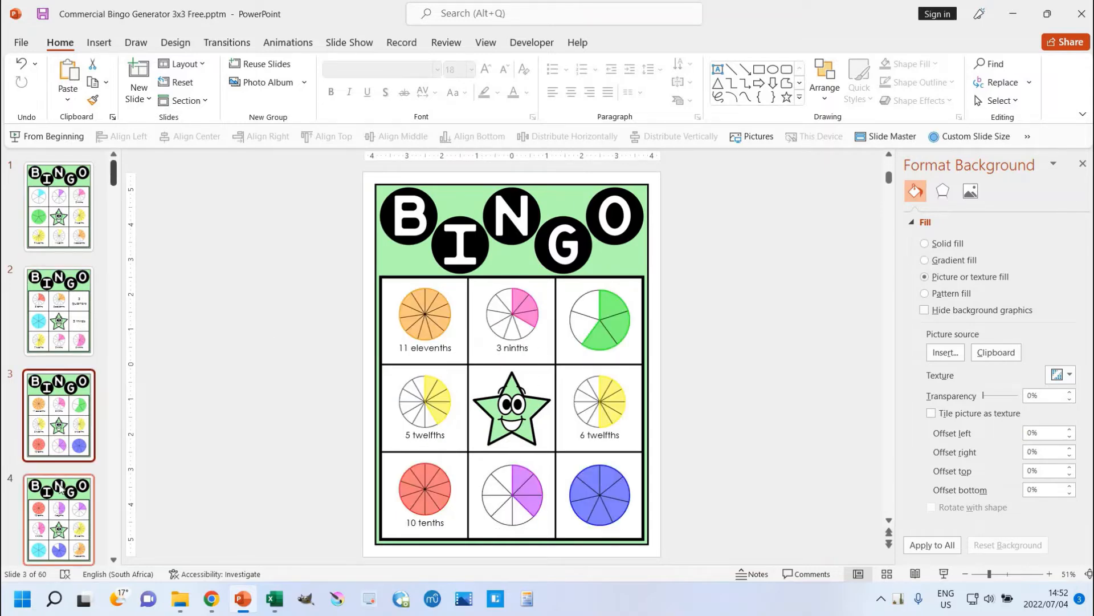
scroll(62, 394, down, 3)
click(63, 393)
scroll(64, 408, down, 5)
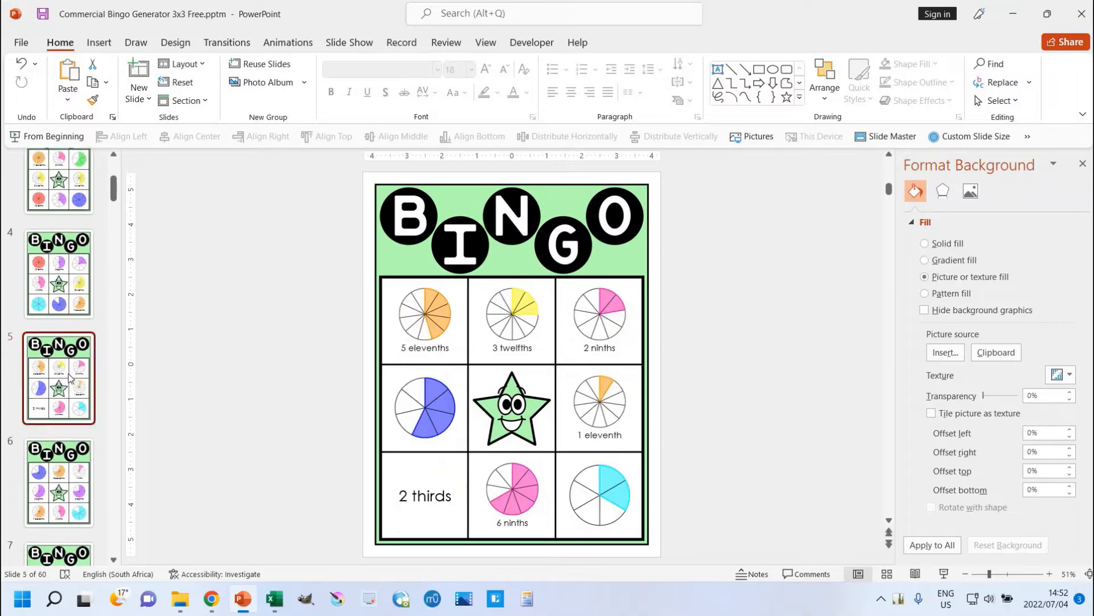
click(66, 422)
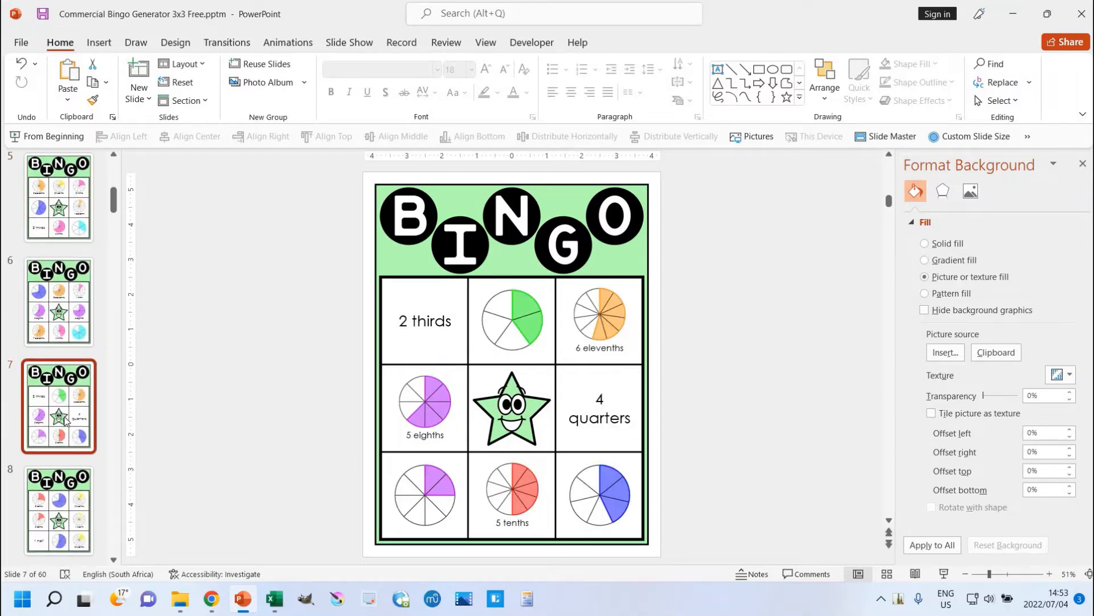
scroll(66, 421, down, 2)
click(65, 421)
scroll(64, 370, down, 4)
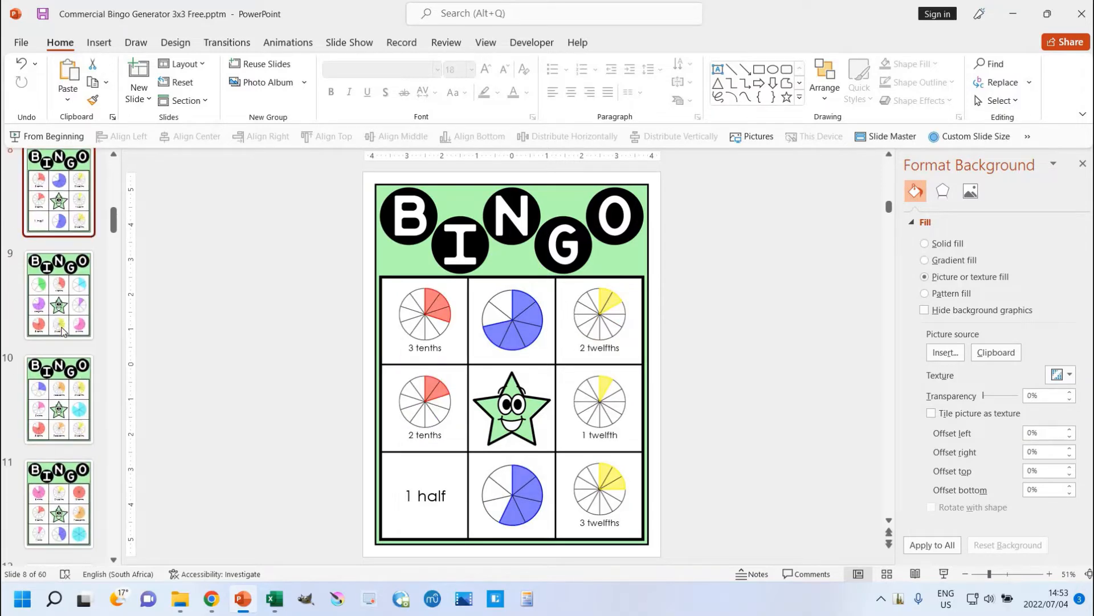
click(64, 332)
click(45, 402)
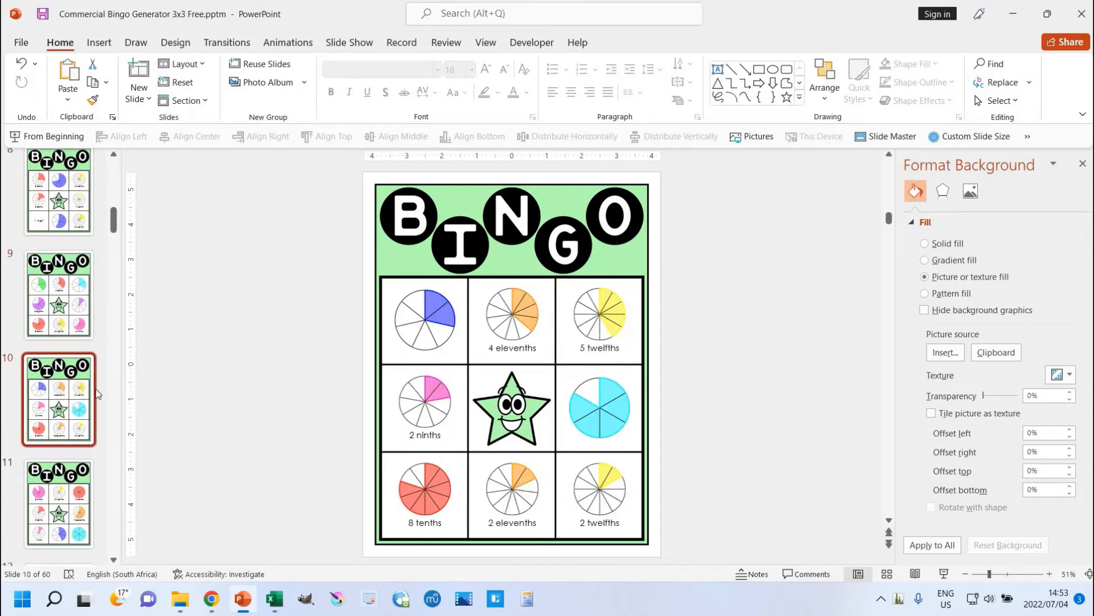
scroll(72, 384, up, 10)
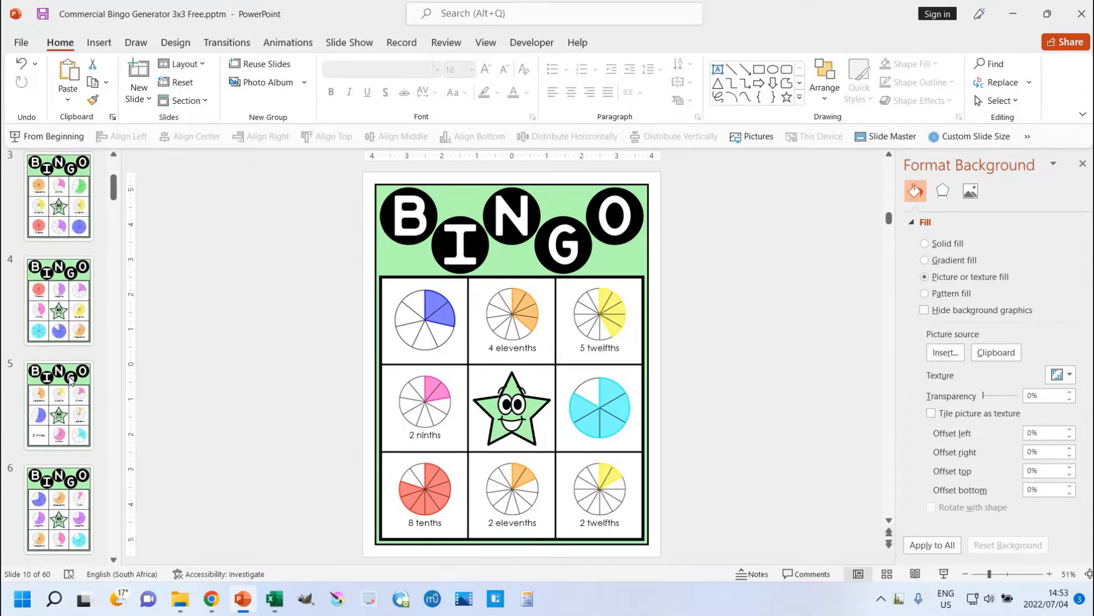
click(78, 234)
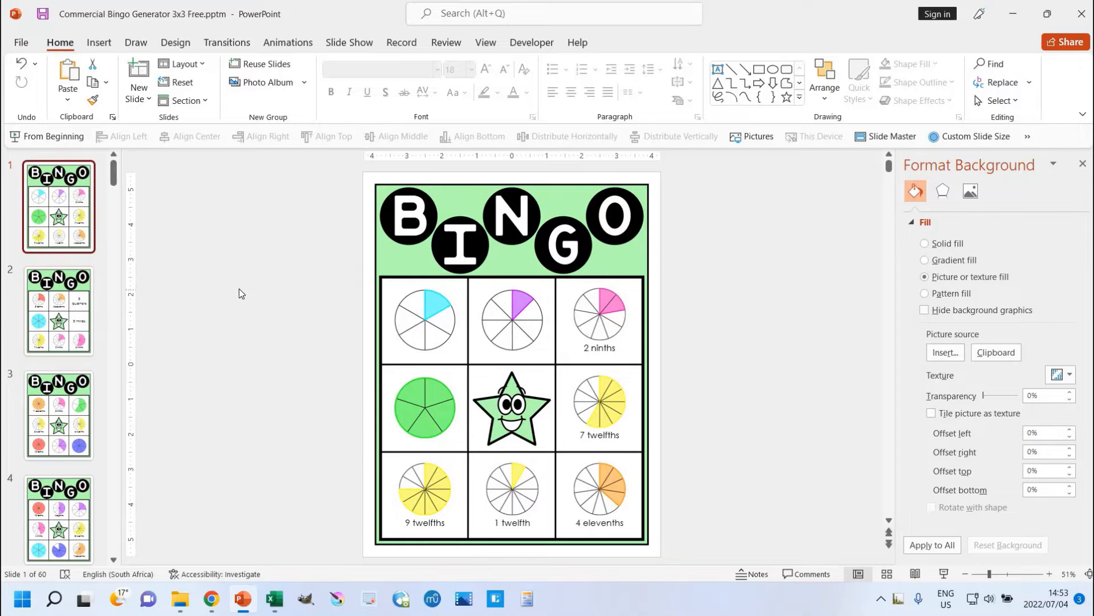
Step: Save the boards as the macro-free PowerPoint Presentation (*.pptx) "demo bingo boards" in the Demo video folder
key(F12)
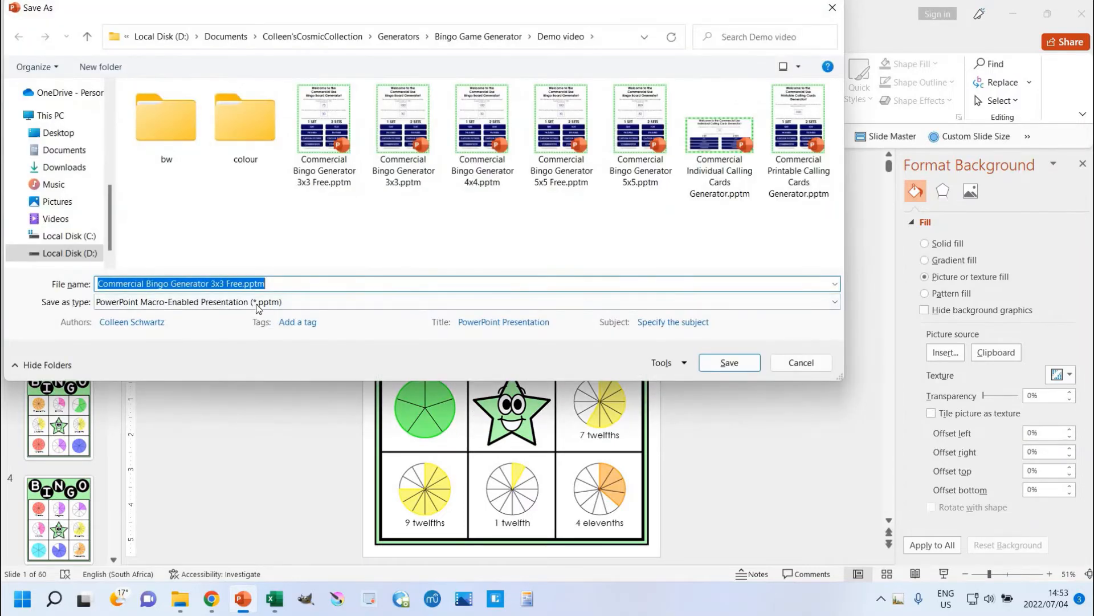
click(259, 302)
key(Escape)
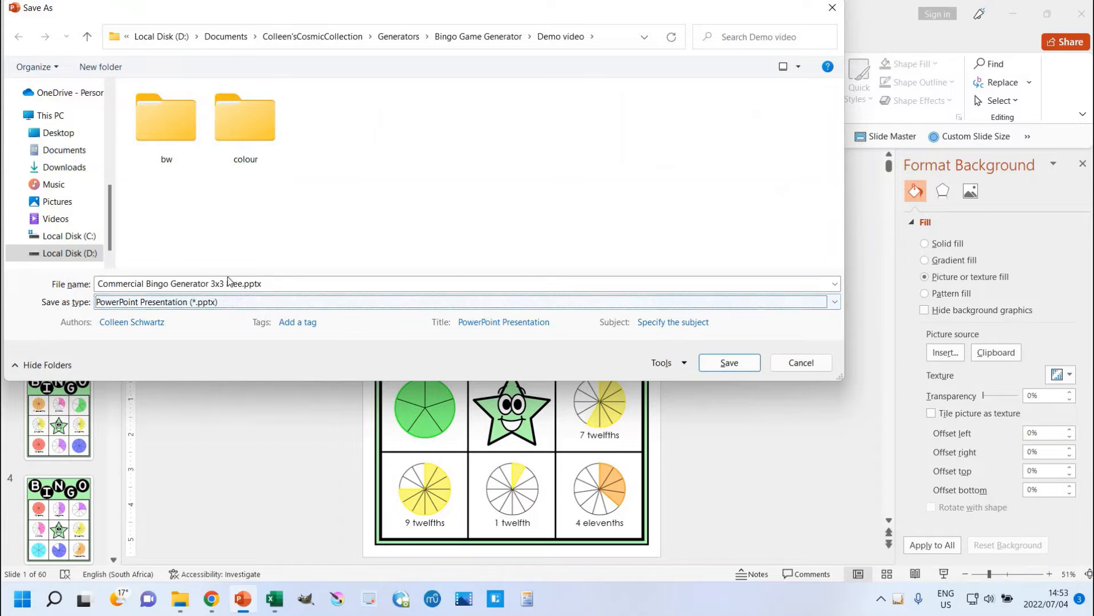
key(shift+Tab)
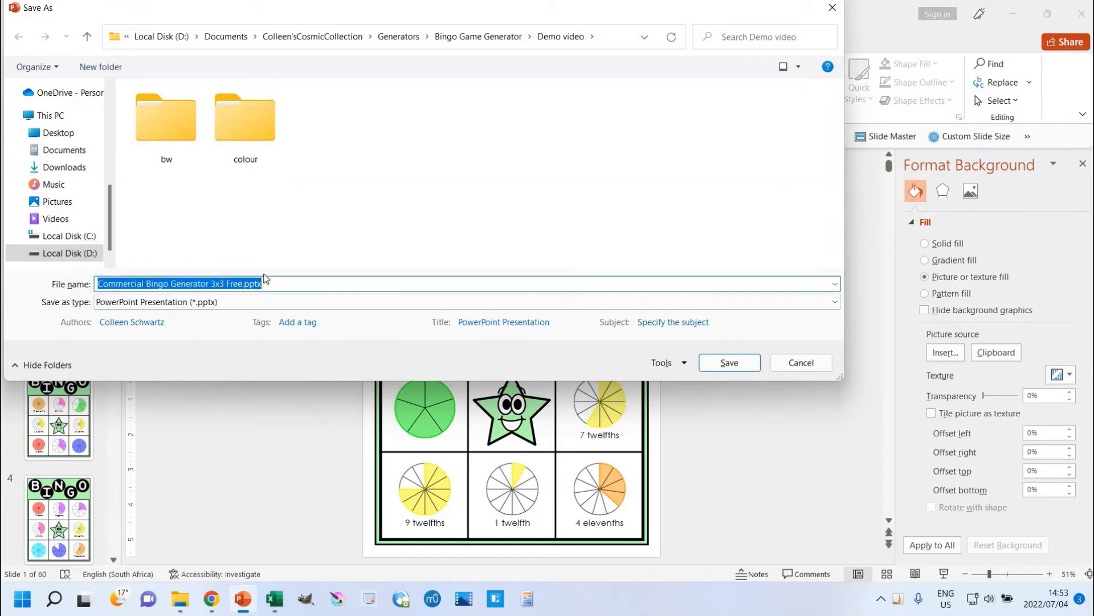
text(demo bingo boards)
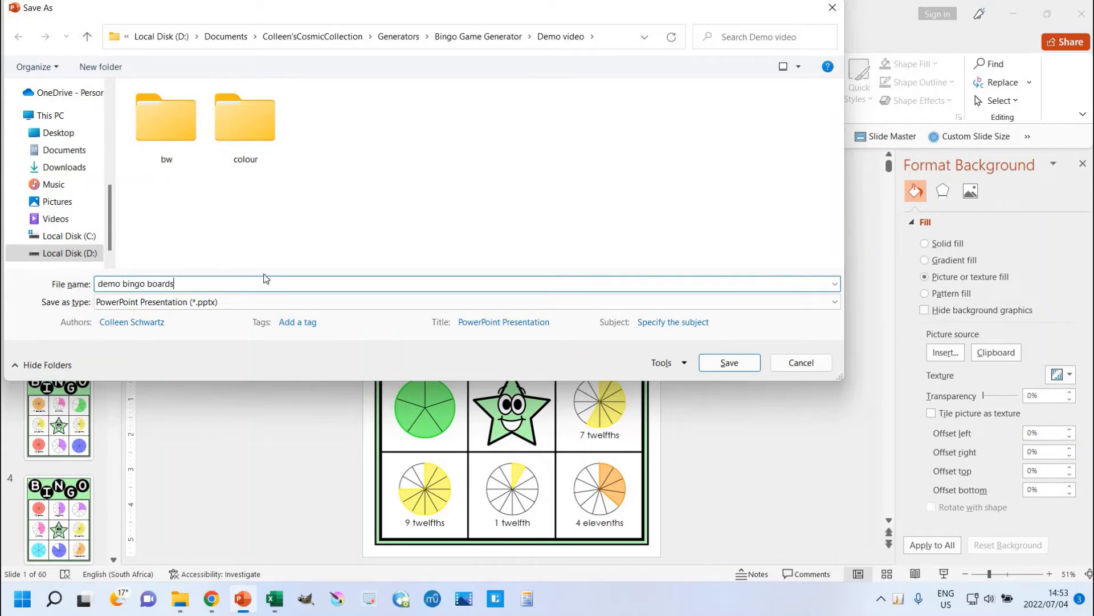
key(Return)
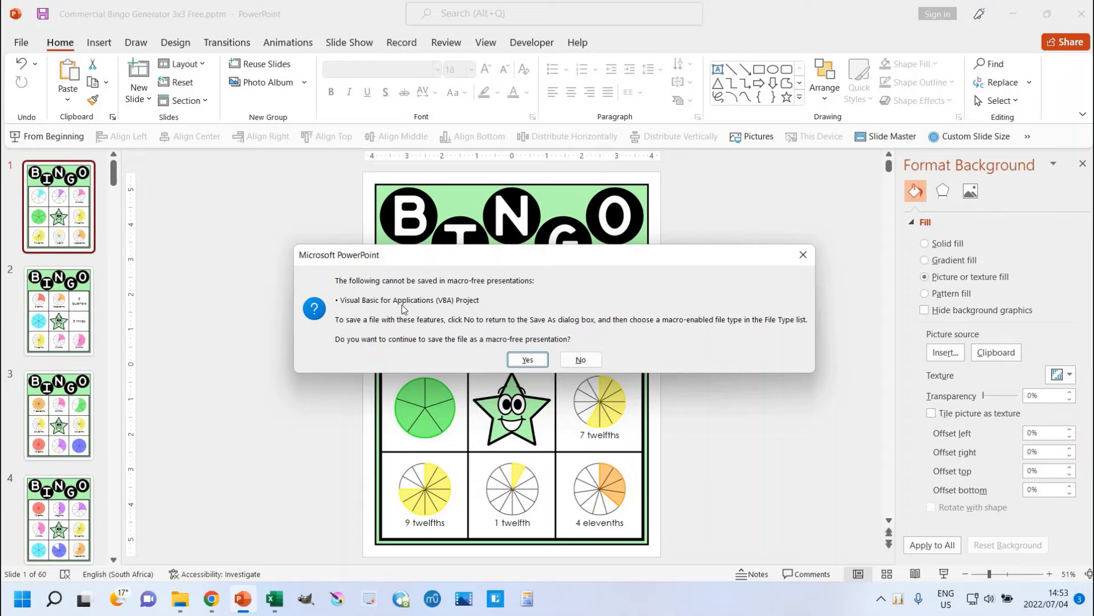
click(528, 359)
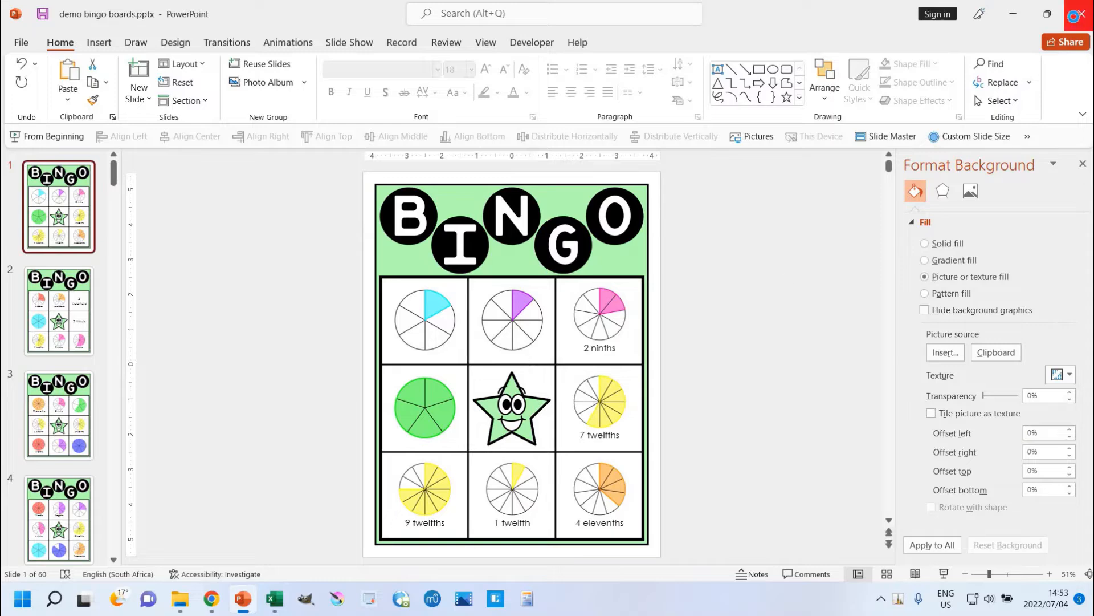
Step: Close the saved presentation and reopen demo bingo boards.pptx from the Demo video folder in File Explorer in a maximized window
key(alt+Tab)
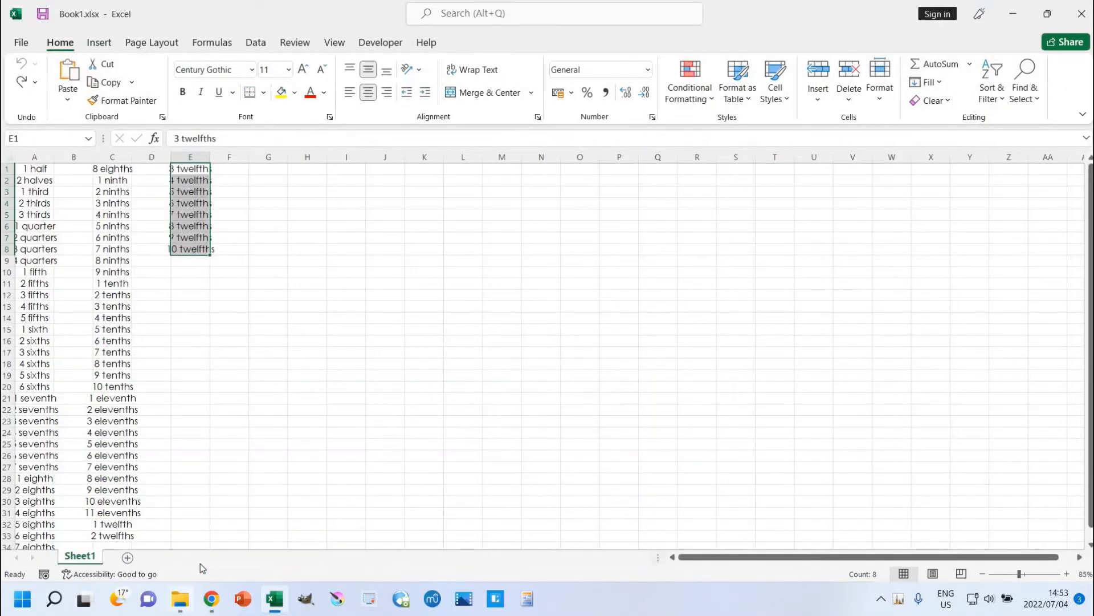
click(183, 597)
click(606, 69)
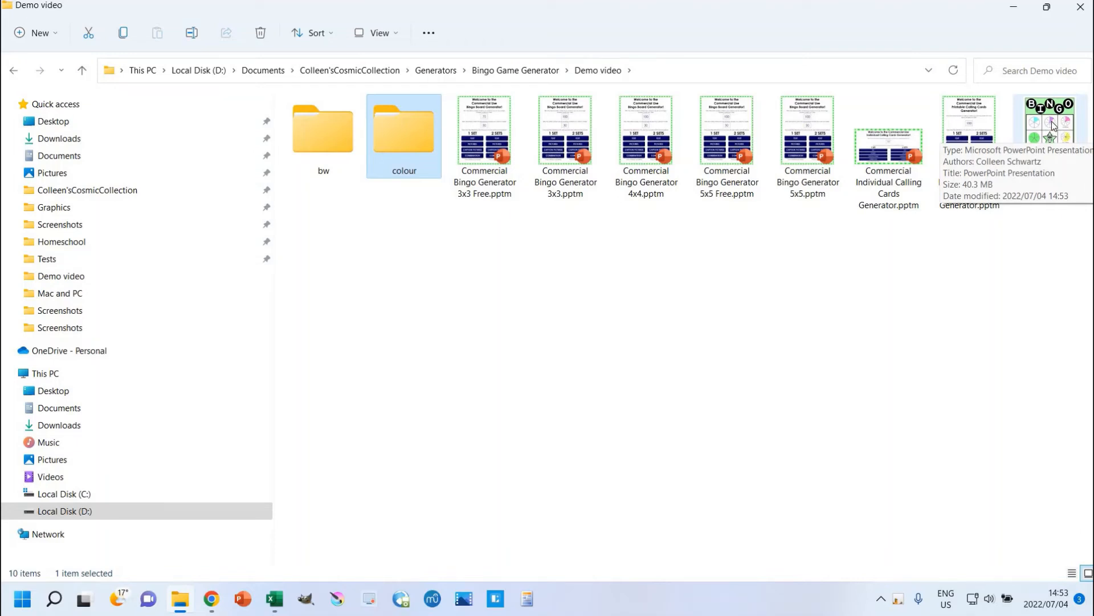
click(1038, 228)
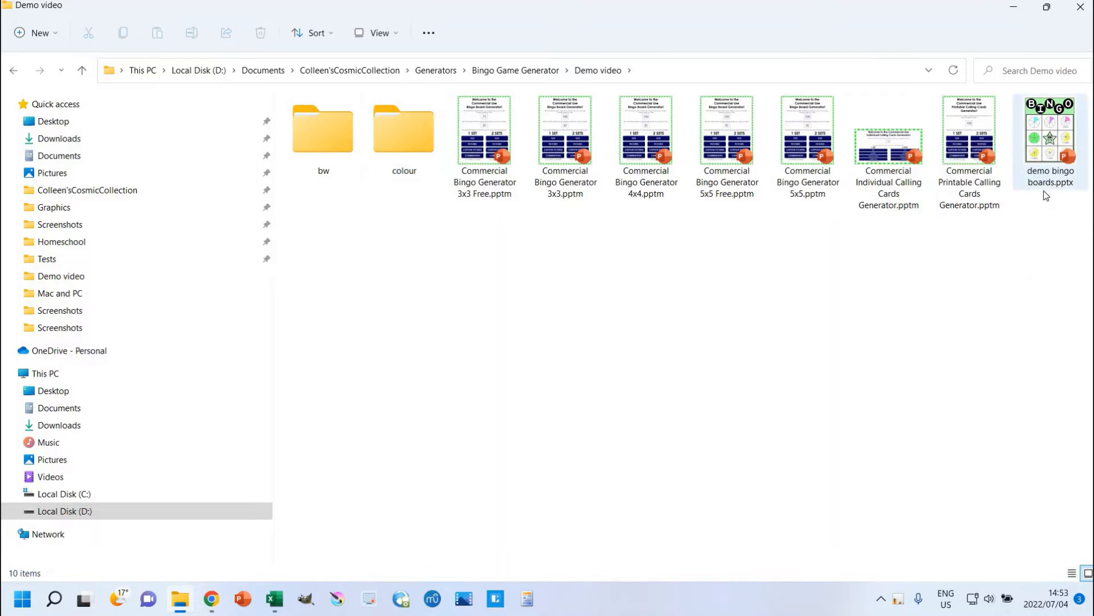
double_click(1051, 146)
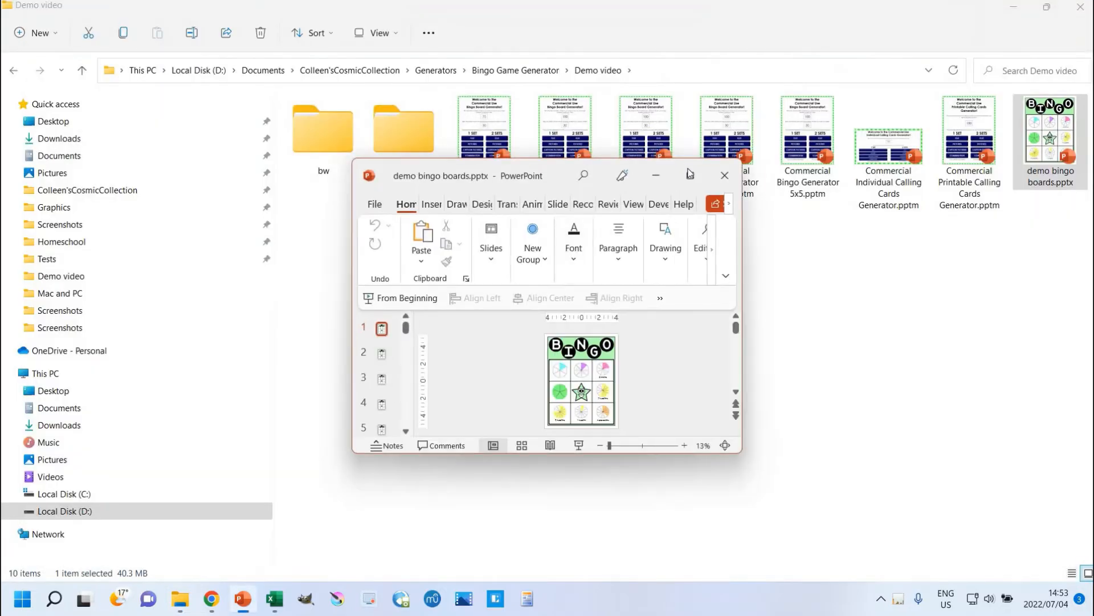
click(690, 176)
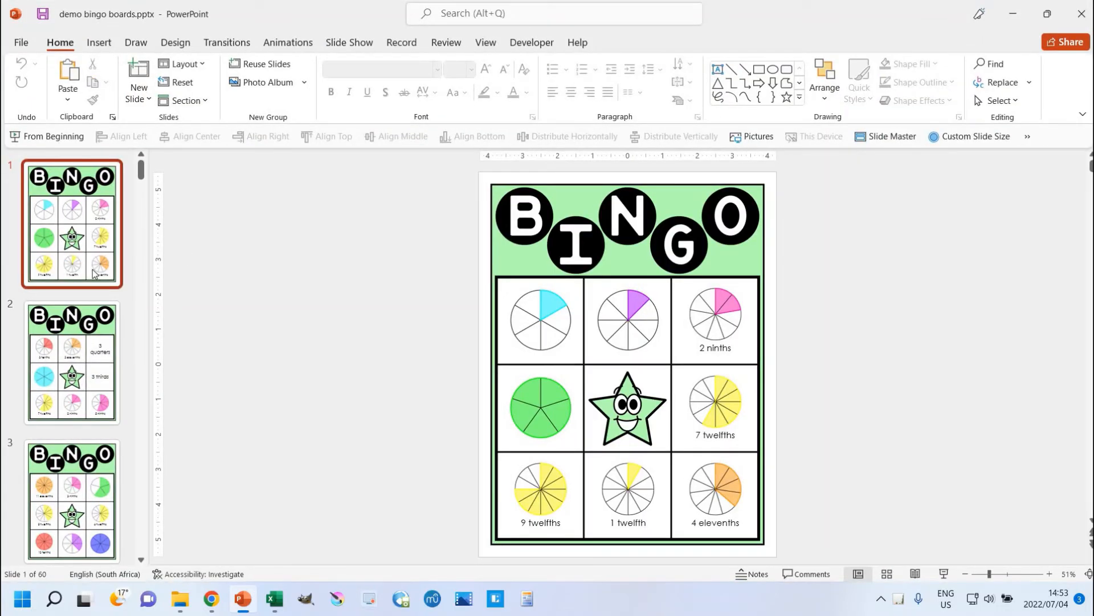
Step: Show the presentation in Slide Sorter view and apply the layout with the yellow BINGO heading and yellow star to all 60 slides
click(486, 45)
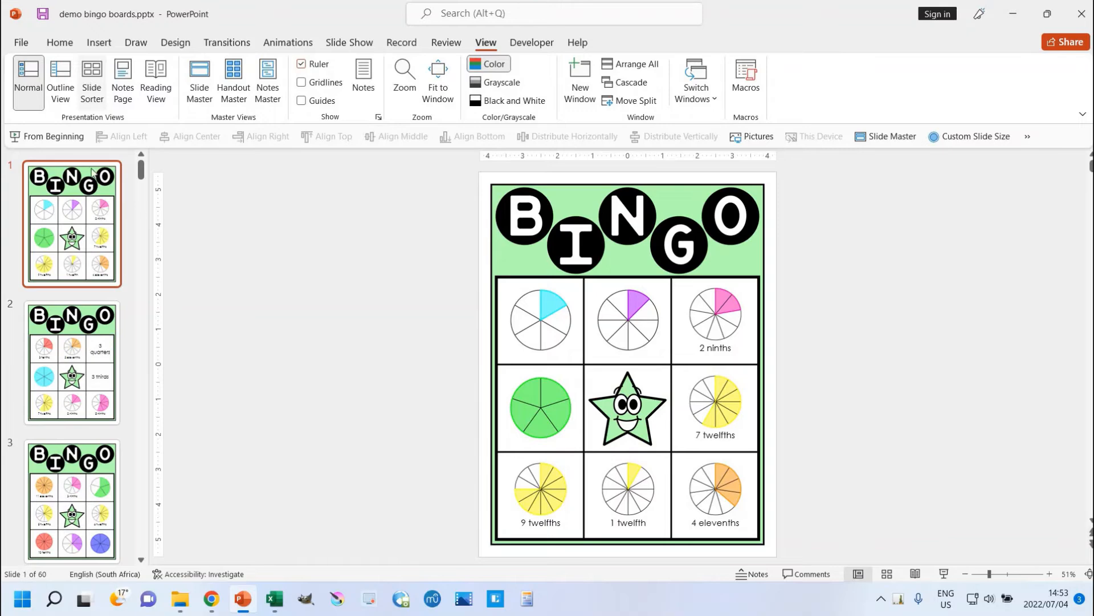
click(91, 84)
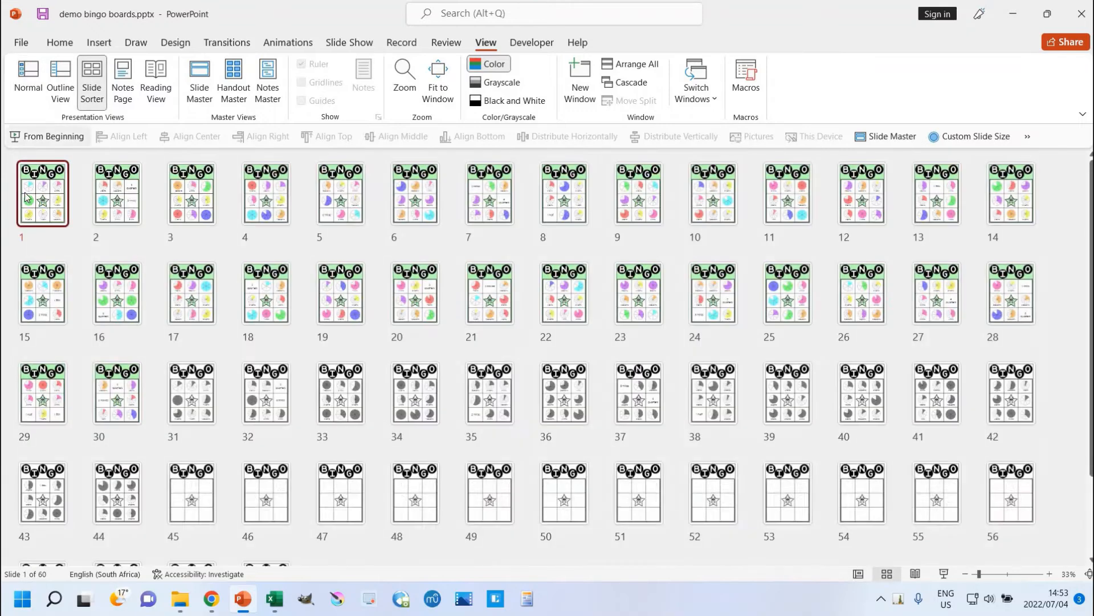
shift+click(114, 387)
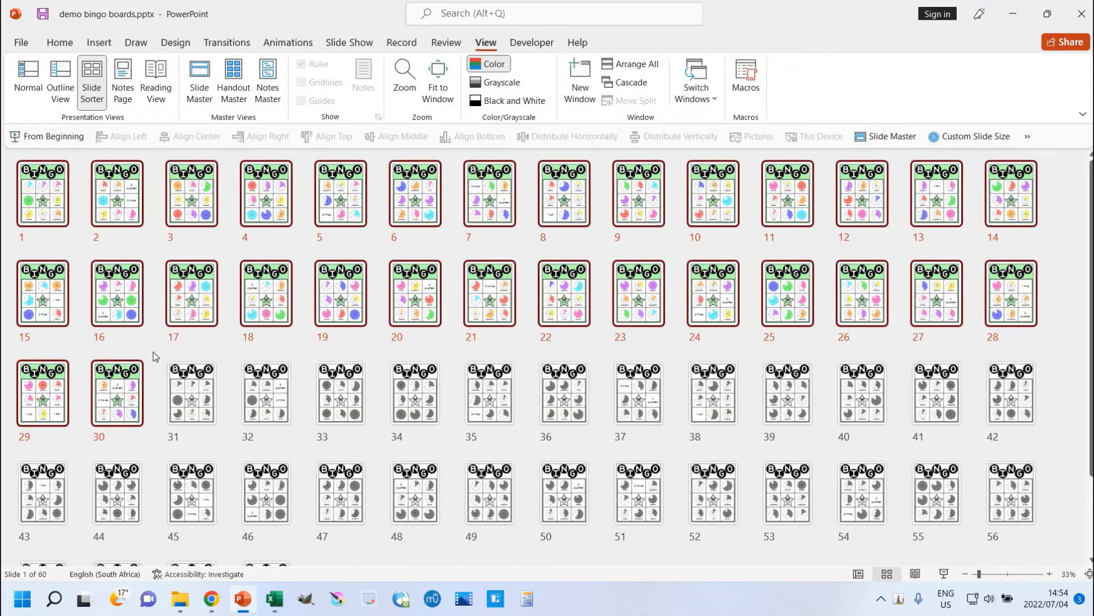
key(ctrl+a)
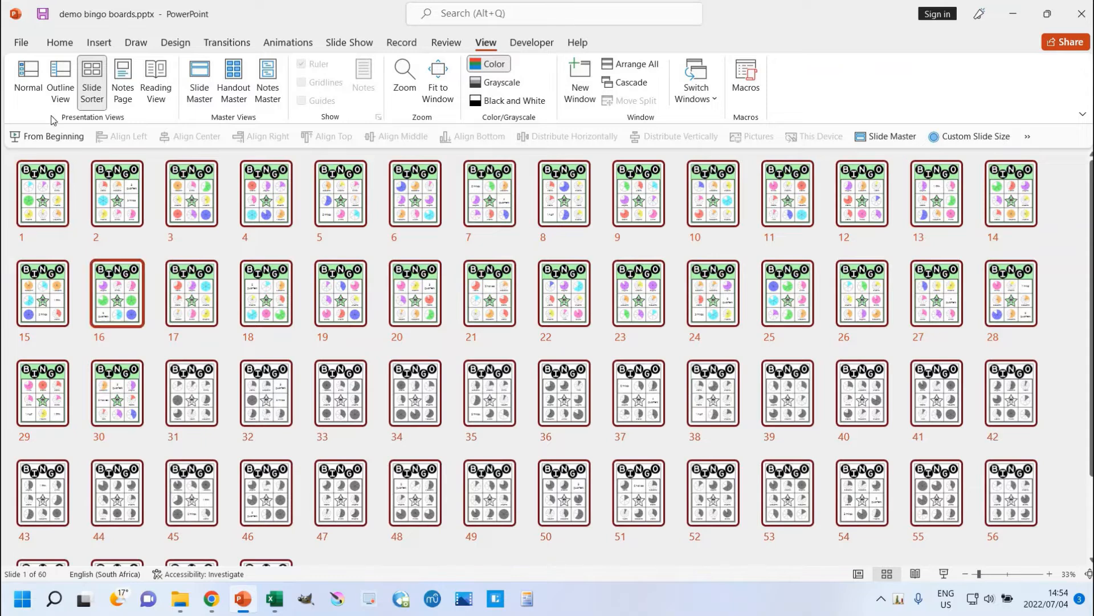
click(59, 42)
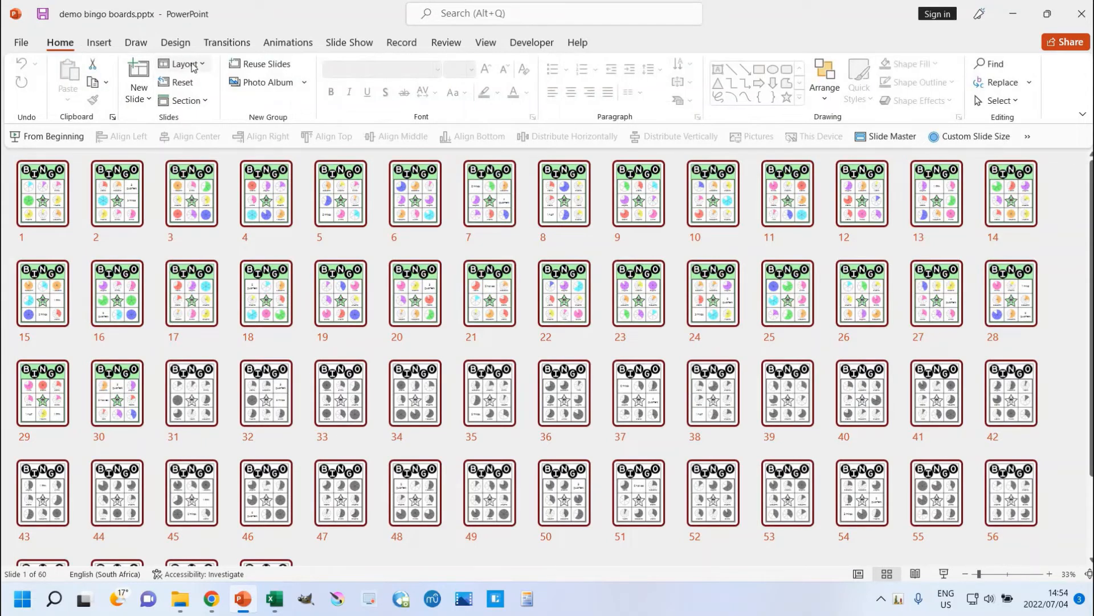
click(183, 63)
scroll(340, 188, down, 3)
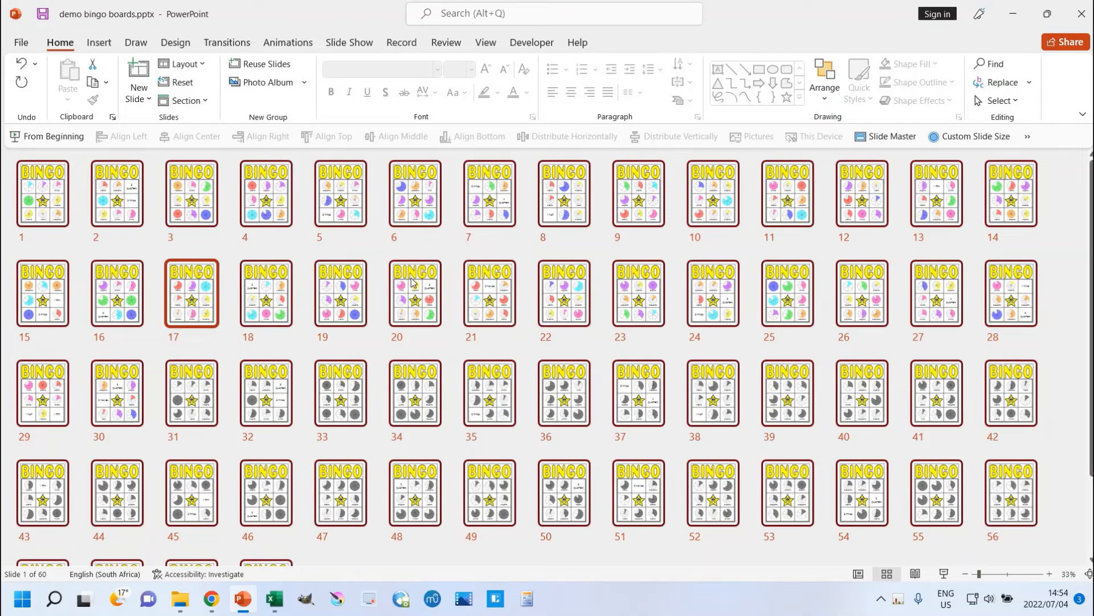
Step: Apply the black-and-white BINGO layout with the solid black heading to slides 31 to 60
click(192, 396)
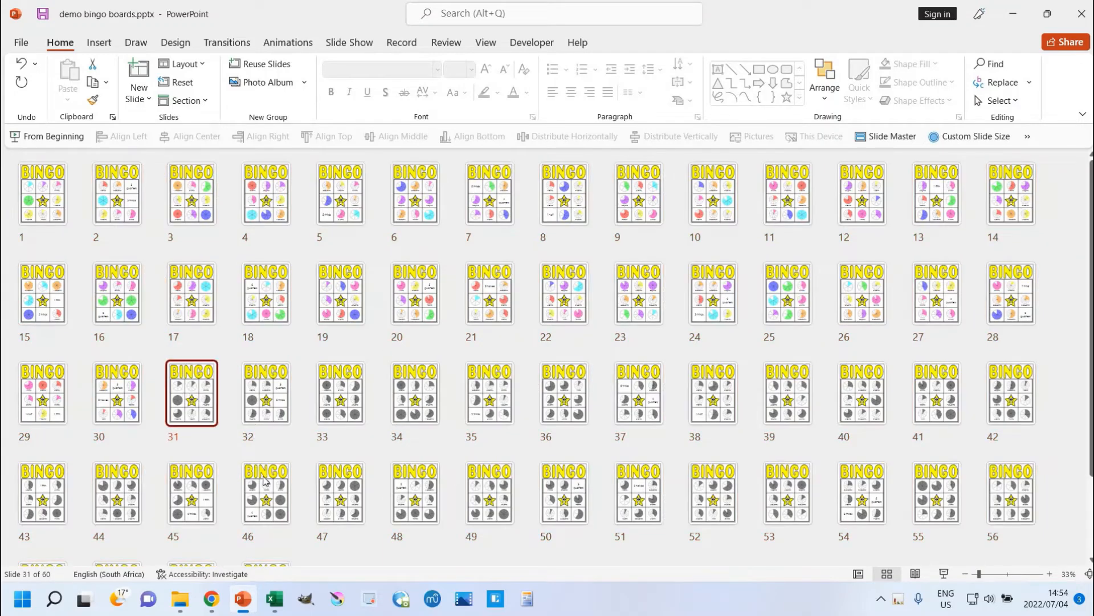
scroll(266, 481, down, 2)
shift+click(266, 490)
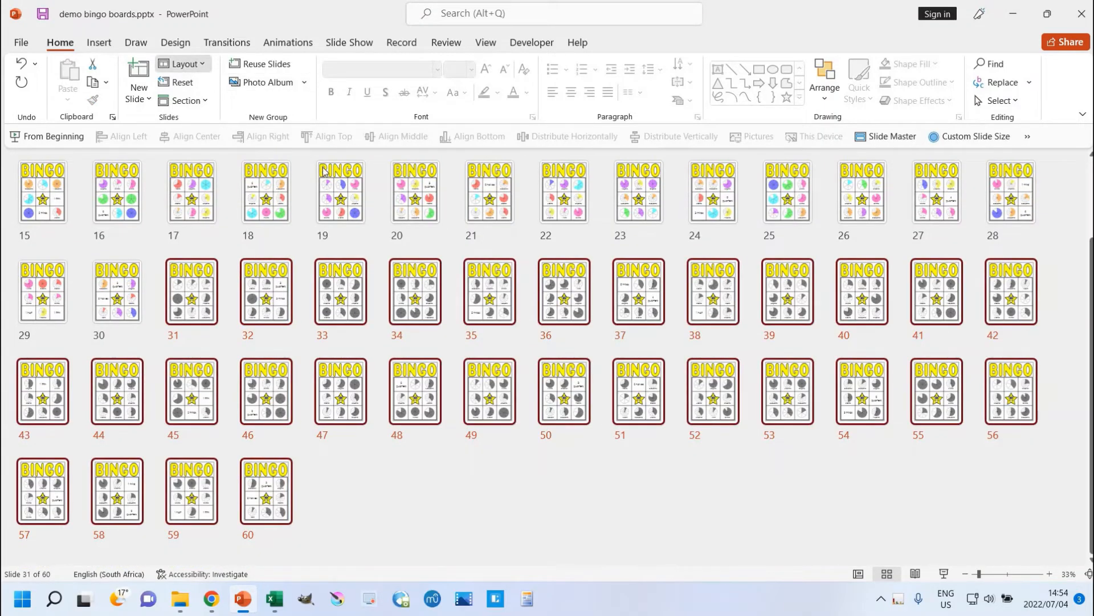
click(181, 64)
click(196, 179)
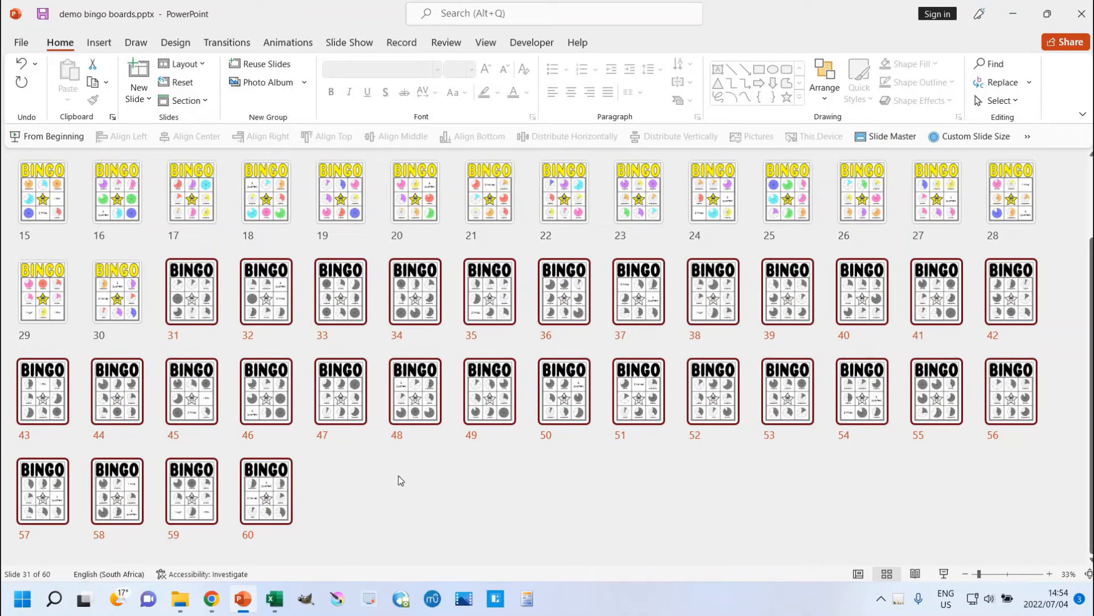
Step: Go back to slide 1 and close demo bingo boards.pptx without saving the layout changes
click(157, 366)
scroll(64, 271, up, 2)
click(47, 196)
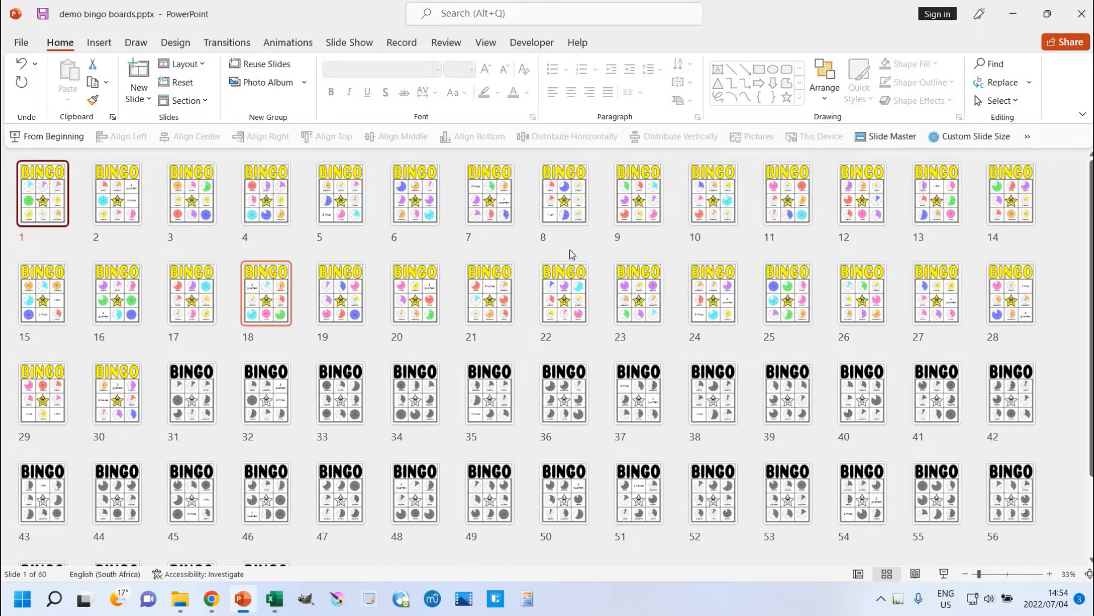
click(1076, 19)
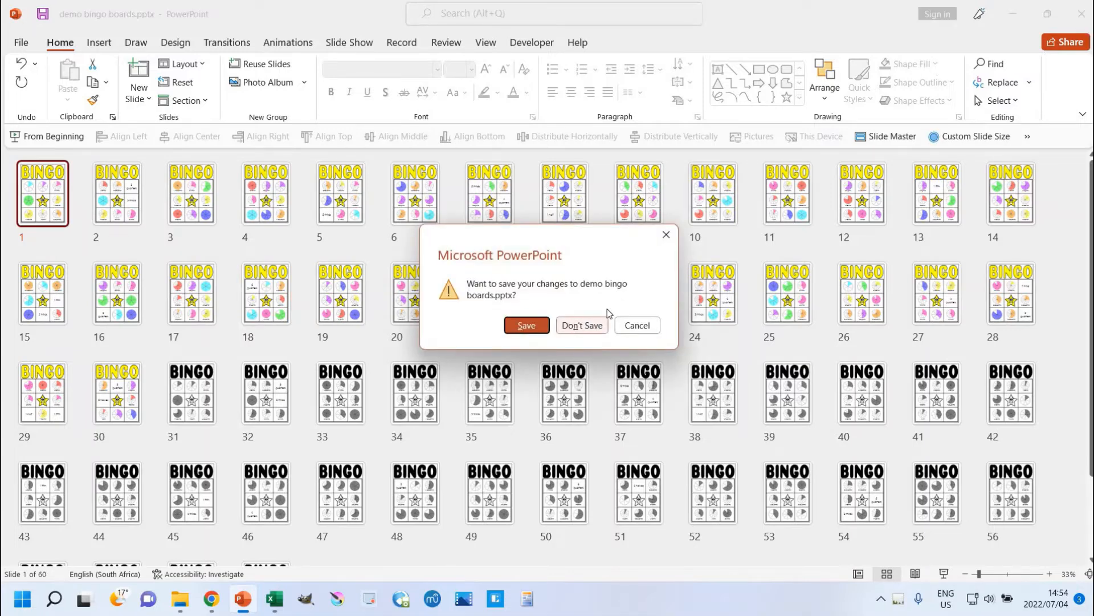
click(603, 323)
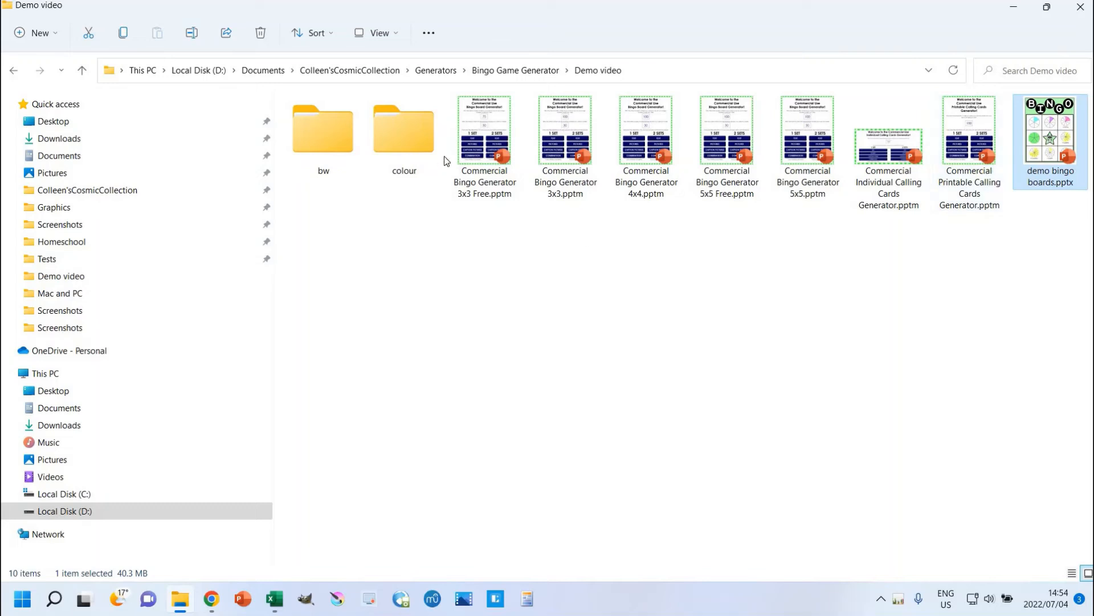
Step: Open Commercial Bingo Generator 3x3 Free.pptm from the Demo video folder and display the text items on slide 2
double_click(482, 131)
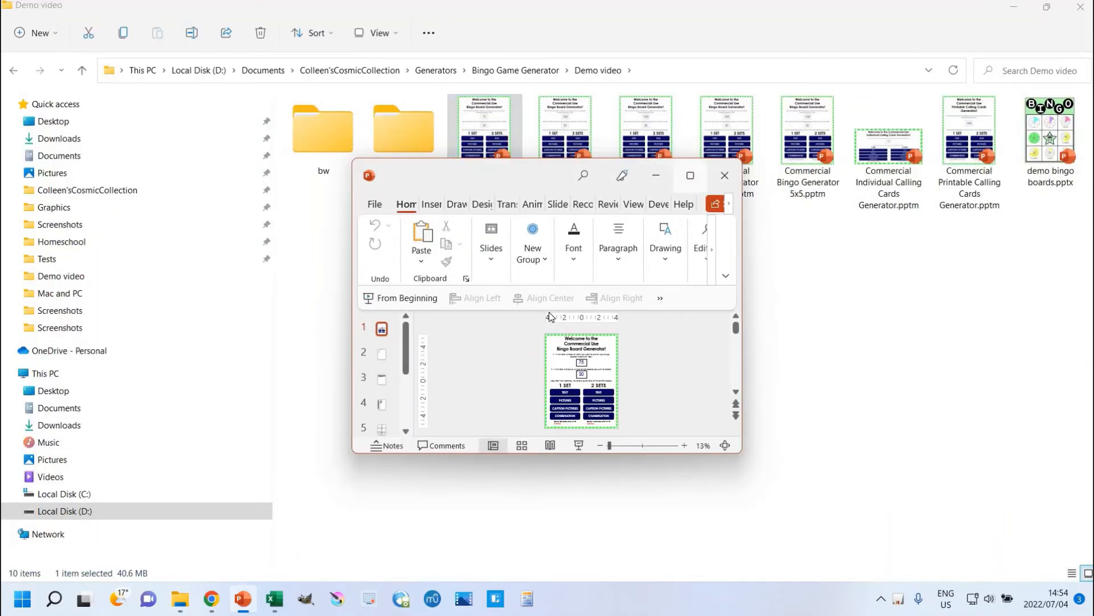
scroll(80, 217, down, 3)
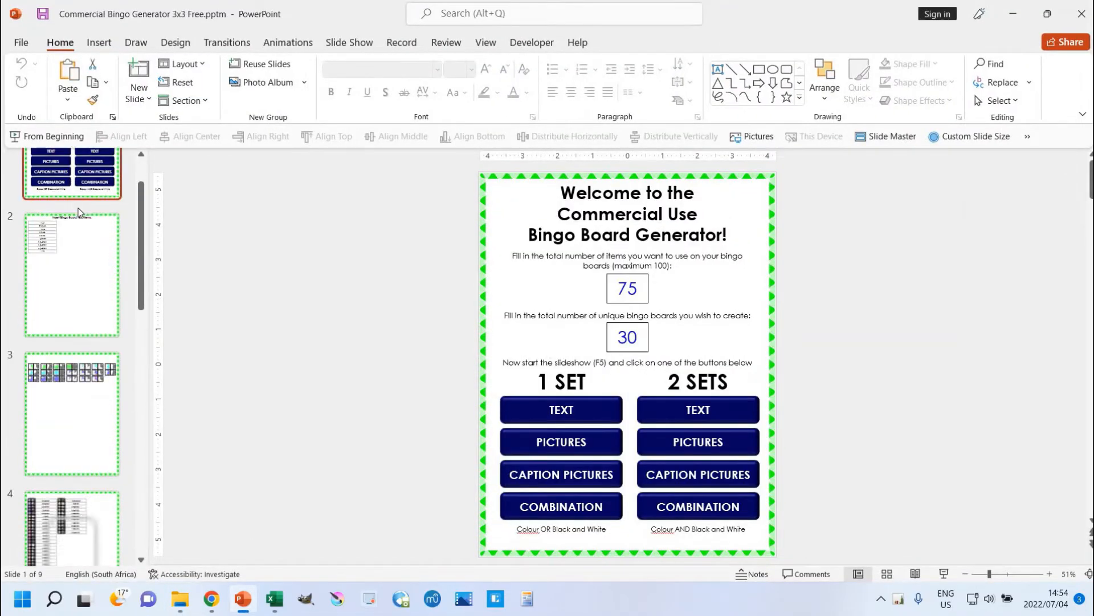
click(78, 214)
scroll(78, 216, up, 2)
click(78, 298)
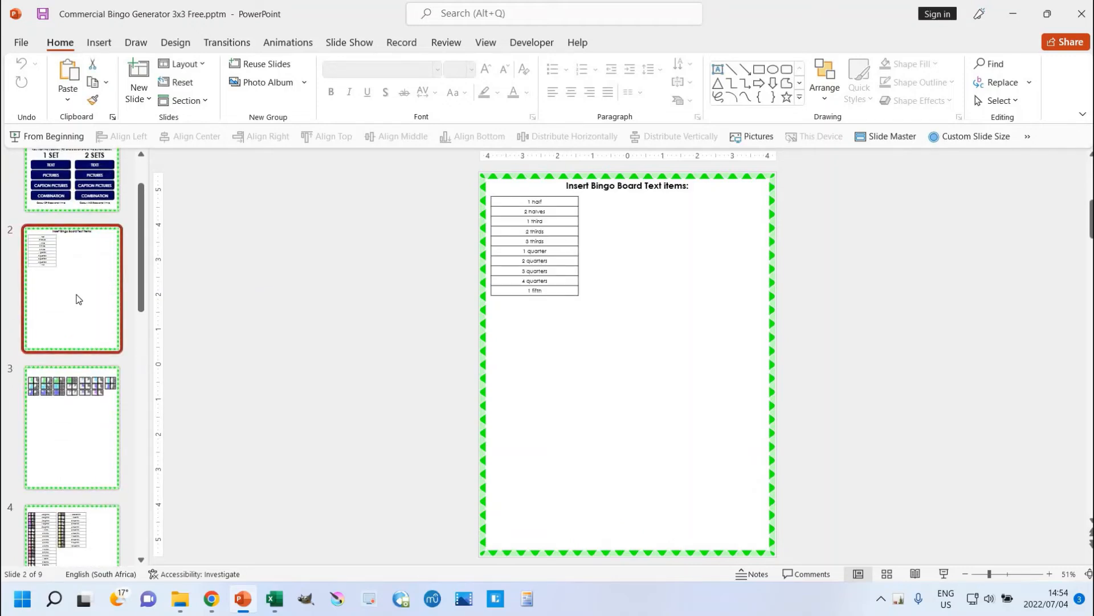
Step: Examine the inserted pictures on slide 3 and the caption pictures on slide 4 of the generator
scroll(77, 308, down, 3)
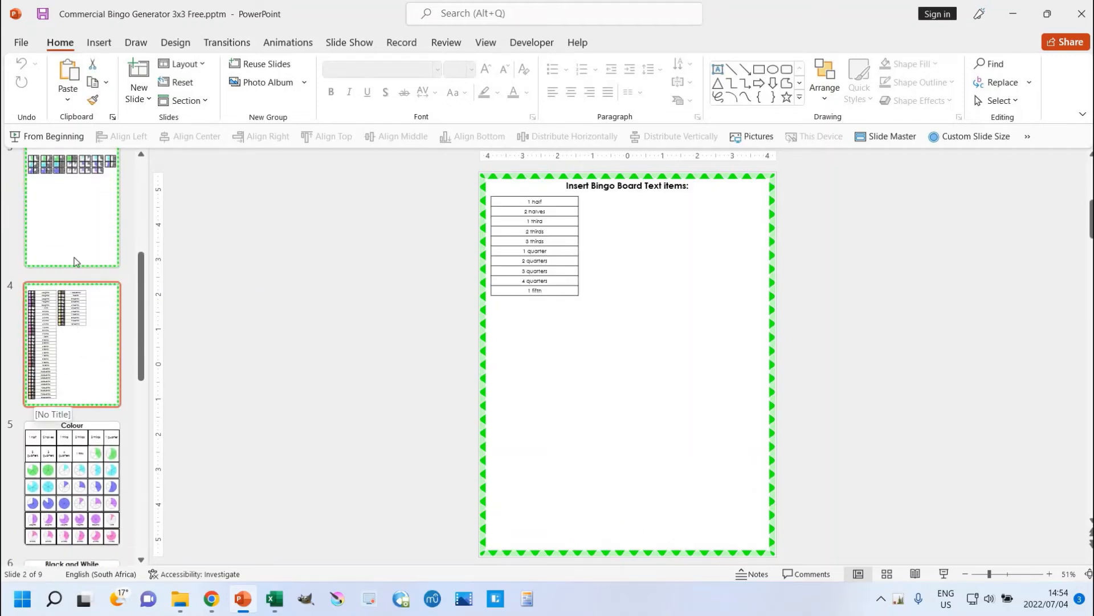
scroll(76, 261, up, 2)
click(50, 356)
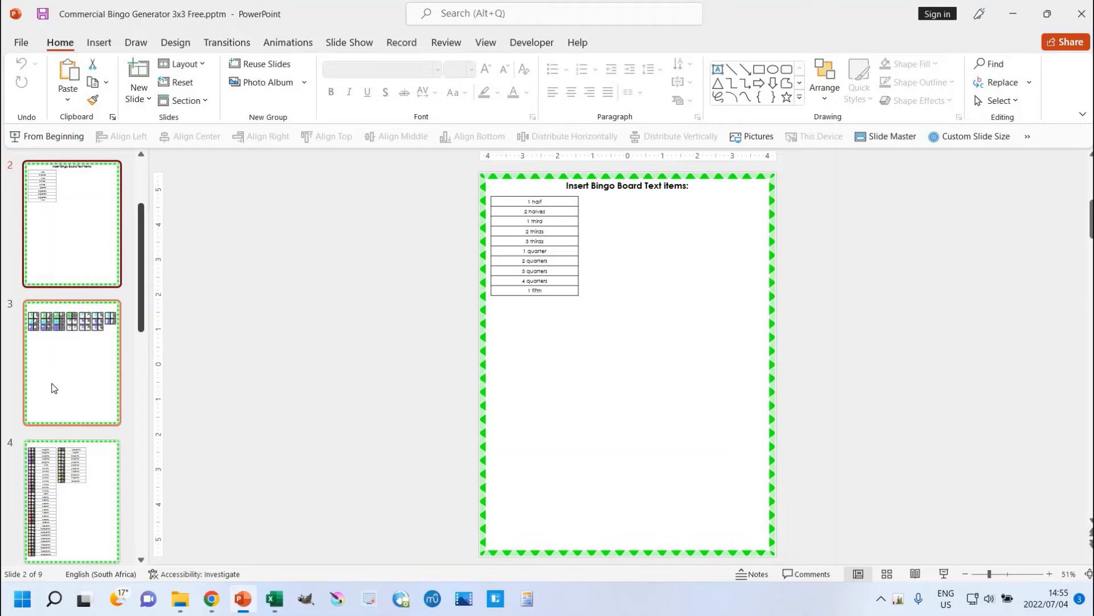
click(70, 462)
scroll(69, 365, down, 2)
click(69, 271)
scroll(70, 275, up, 3)
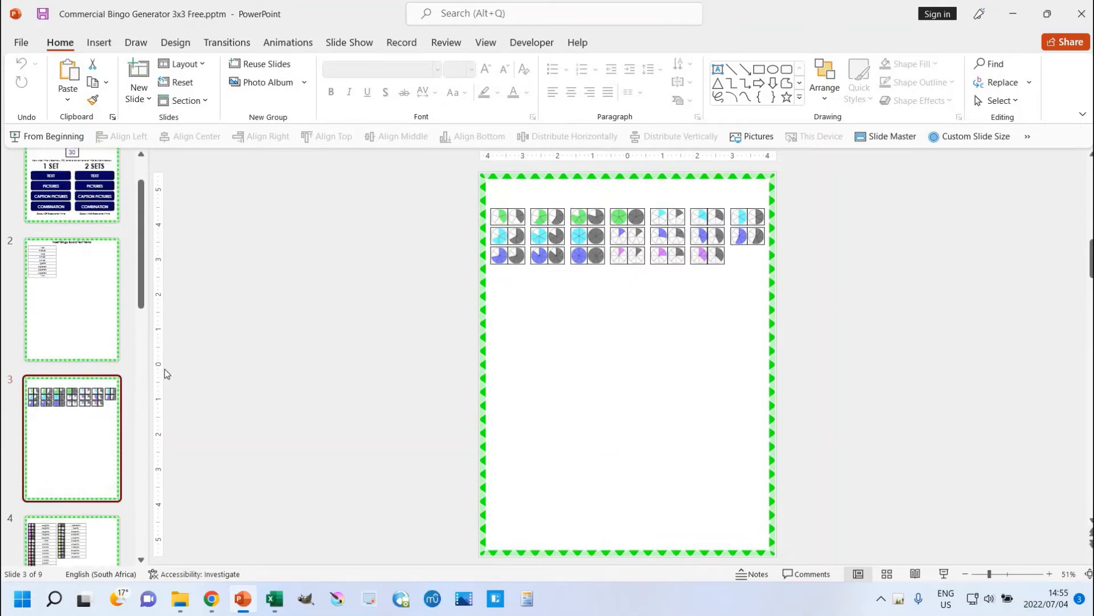
scroll(67, 405, down, 4)
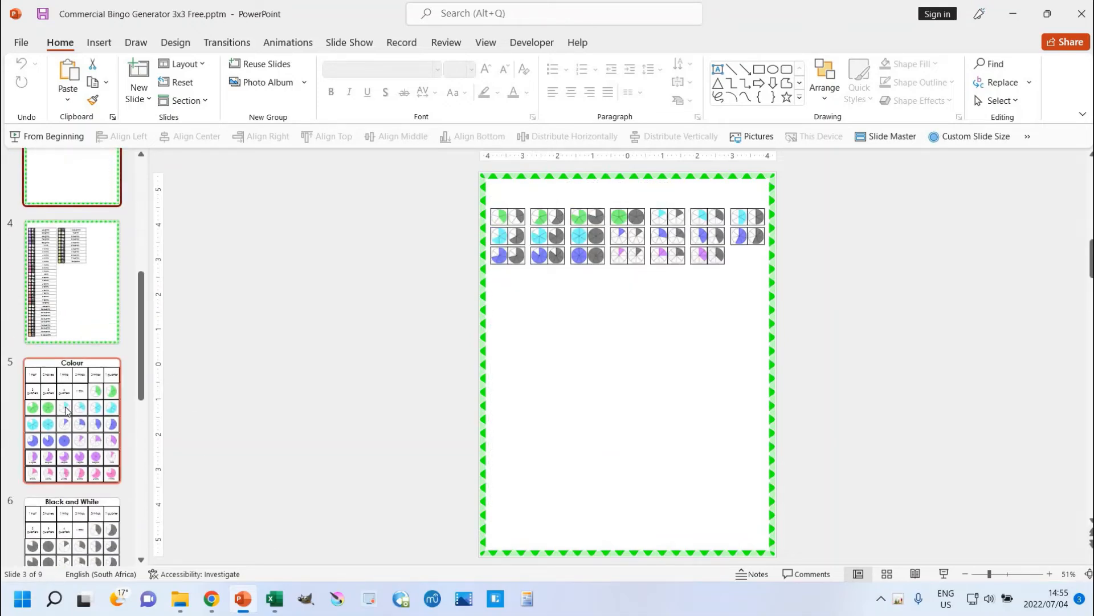
Step: Examine the Colour squares on slide 5, going through the individual text squares and the "6 eighths" caption picture square
click(65, 411)
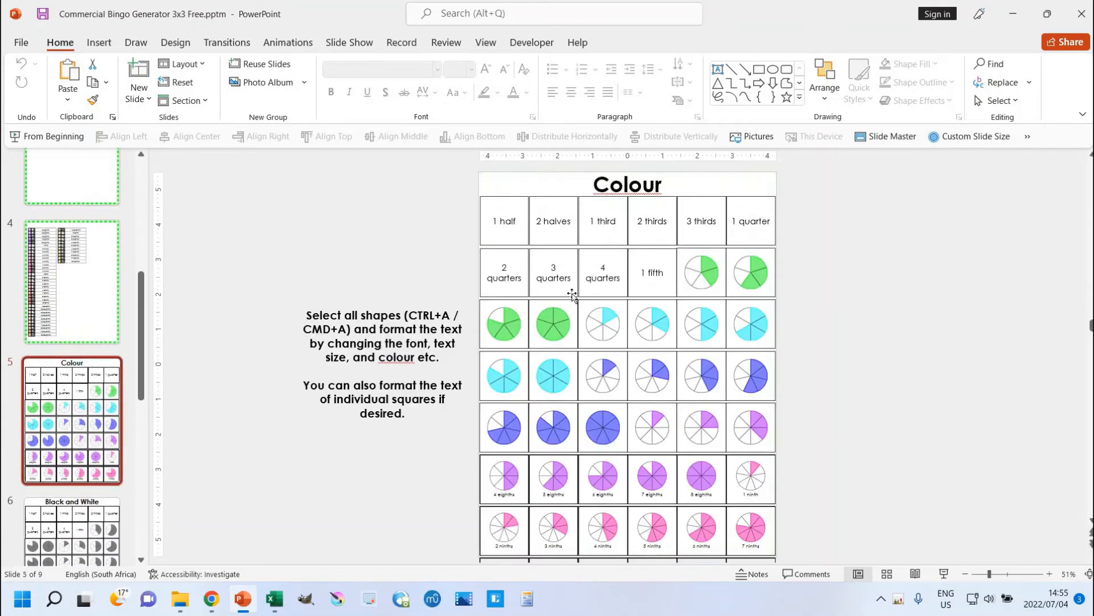
click(502, 221)
click(553, 222)
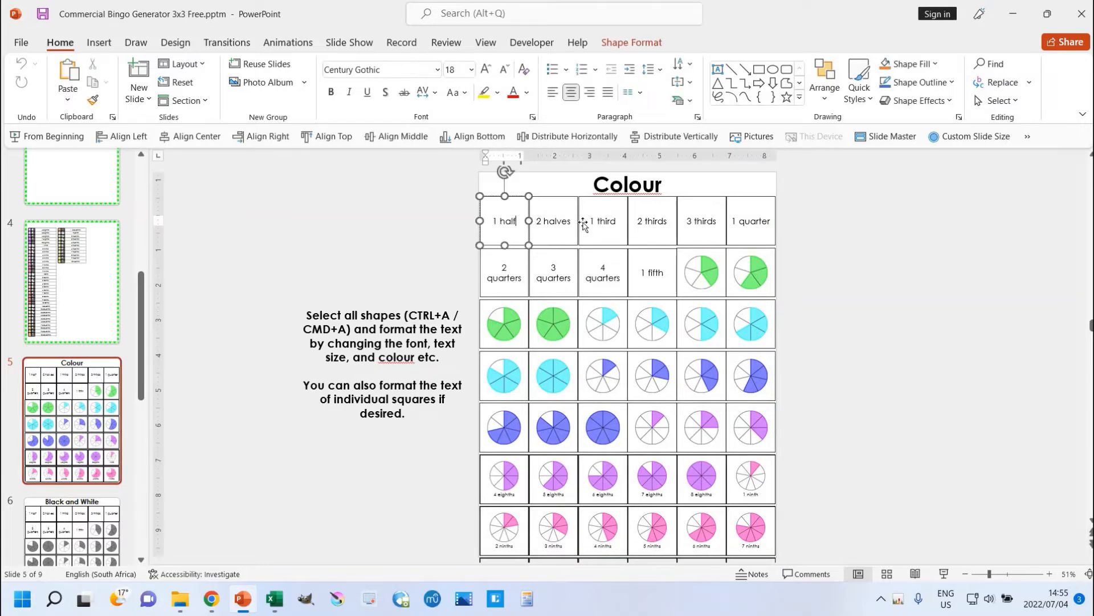
click(605, 222)
click(652, 222)
click(702, 222)
key(Tab)
key(Tab)
key(Tab)
key(Tab)
key(Tab)
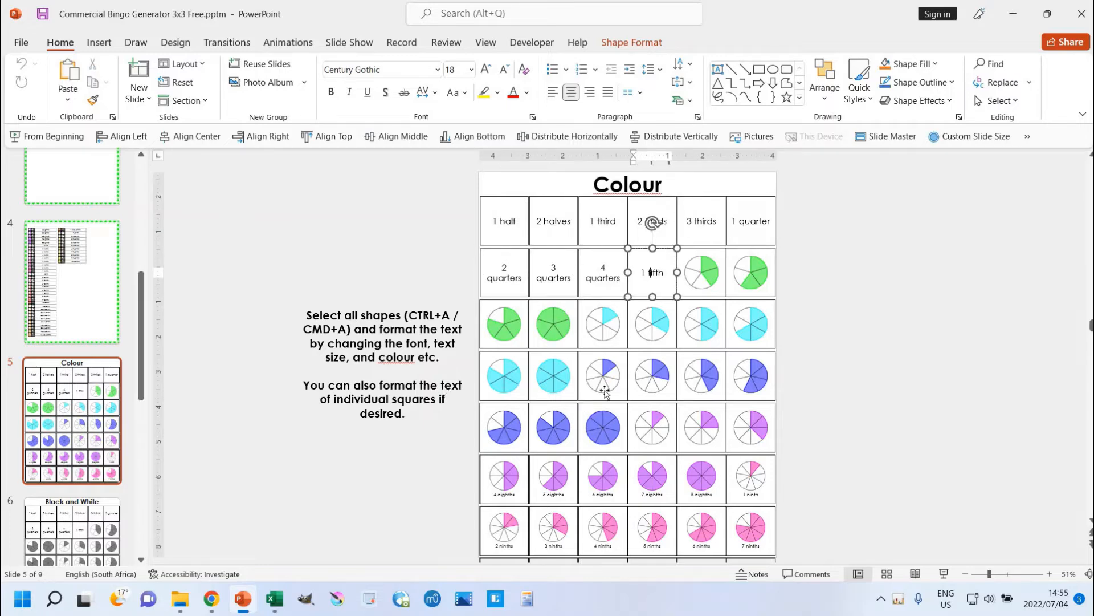
scroll(610, 416, down, 2)
click(606, 428)
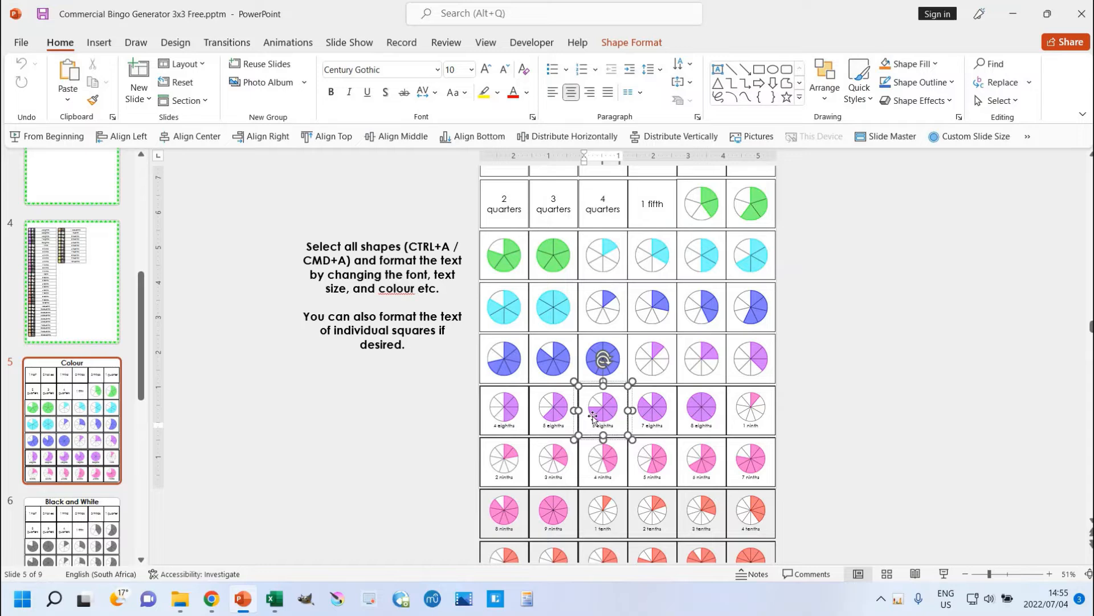
scroll(542, 389, down, 1)
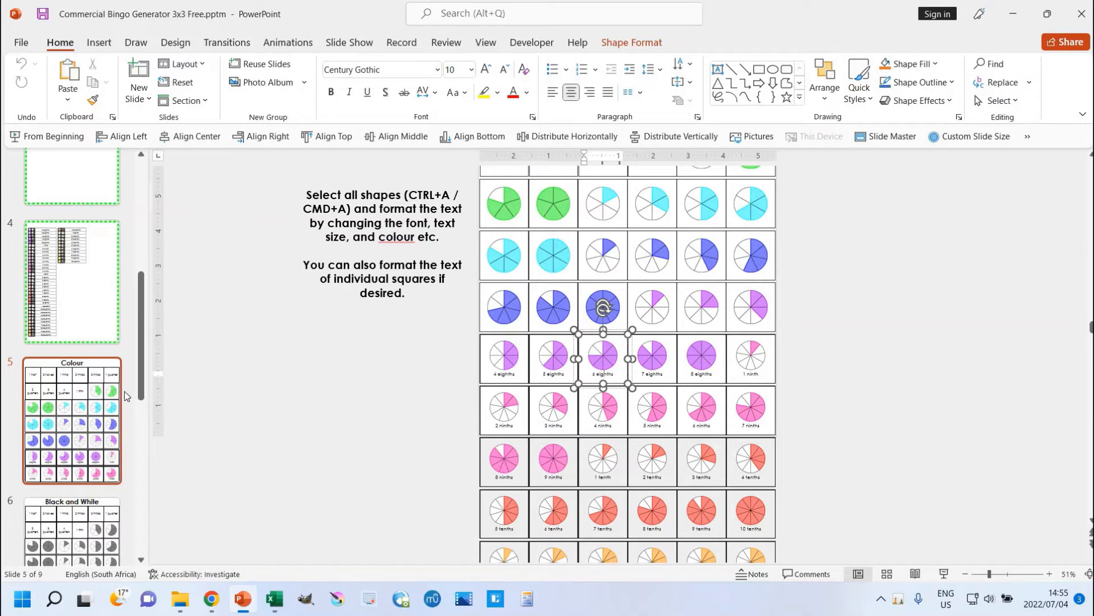
Step: Return to the generator's welcome slide and look over its slides, including the blank board templates and the Generate Bingo Boards slide
click(79, 386)
scroll(78, 364, up, 5)
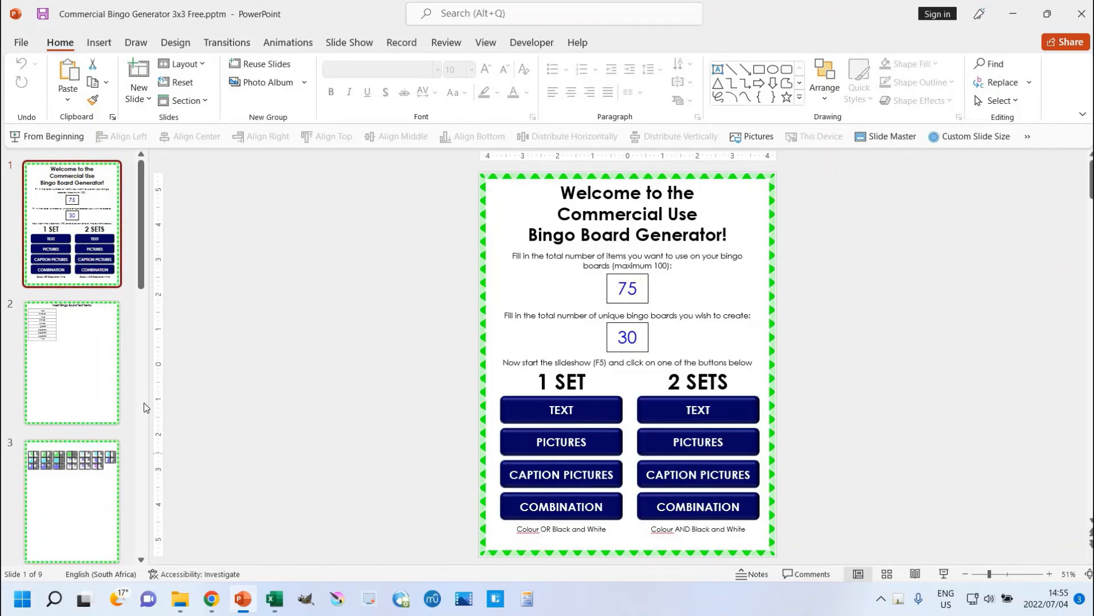
scroll(80, 424, down, 10)
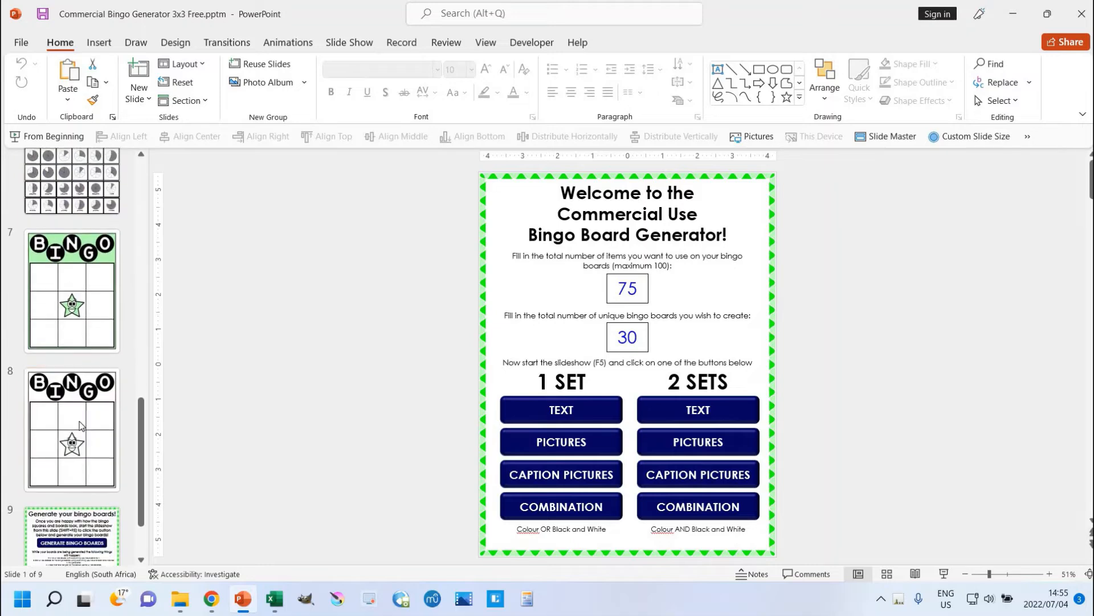
scroll(80, 425, down, 3)
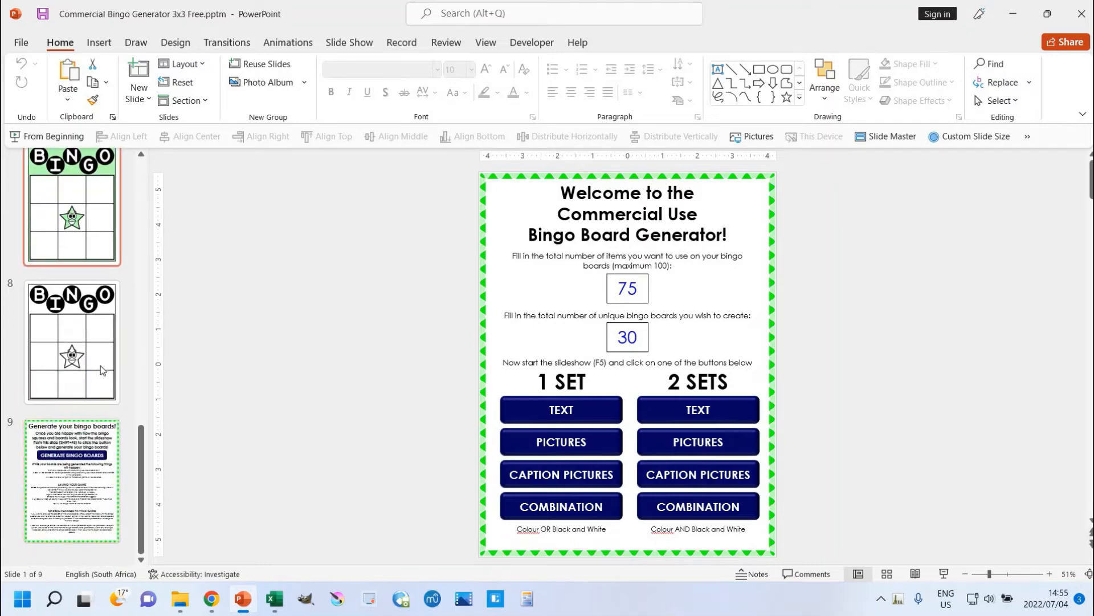
scroll(101, 367, up, 3)
scroll(100, 367, up, 5)
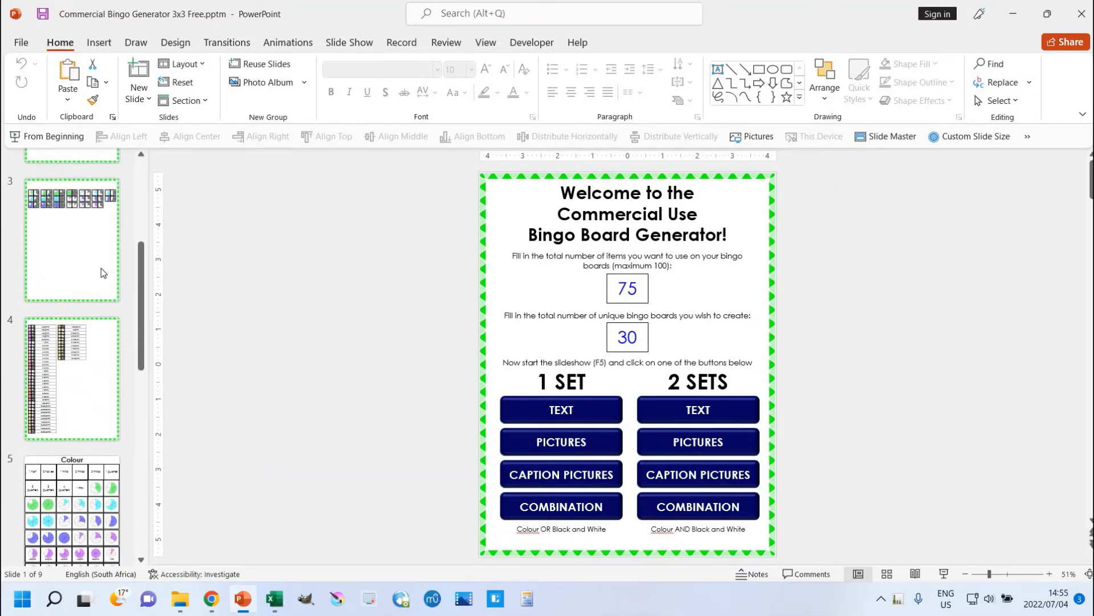
scroll(87, 324, down, 3)
scroll(86, 324, up, 5)
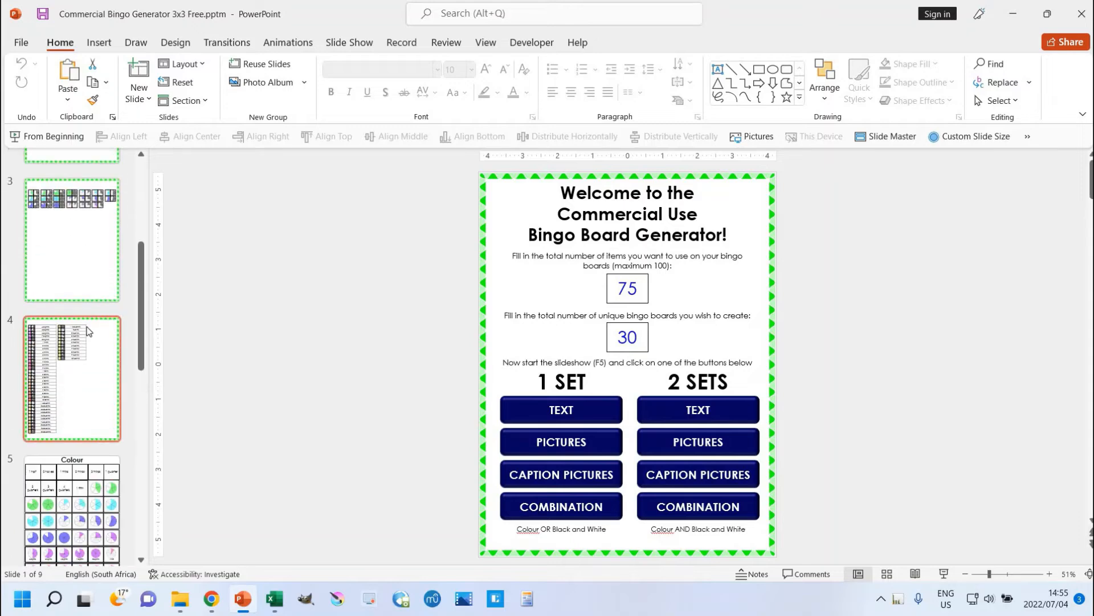
scroll(81, 343, up, 2)
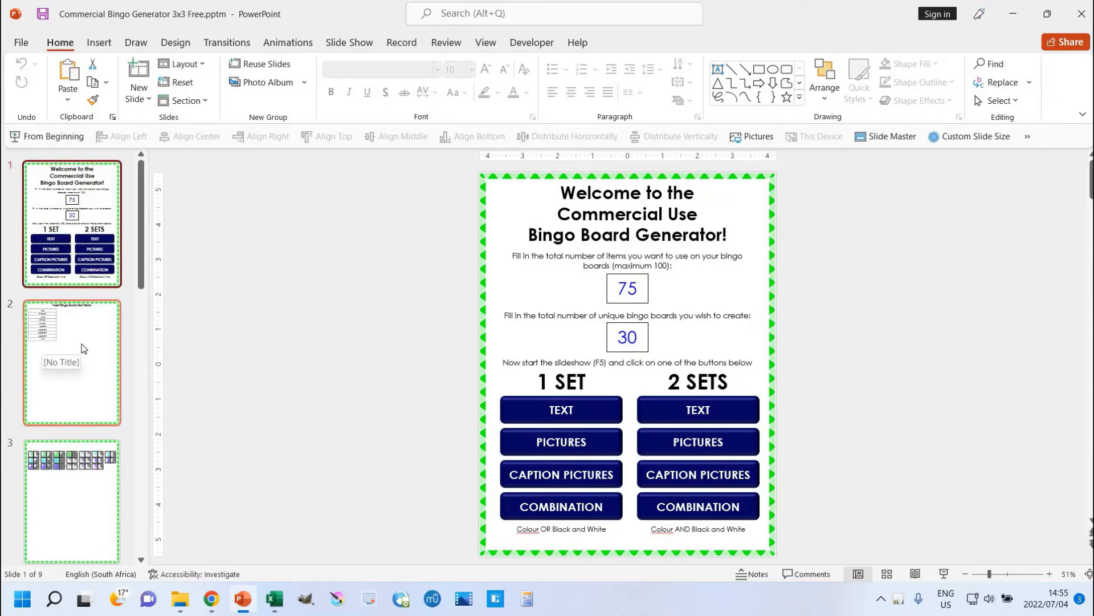
Step: Review the pictures on slide 3, the Colour squares on slide 5 and the remaining slides, and close the generator
scroll(81, 343, down, 3)
click(81, 344)
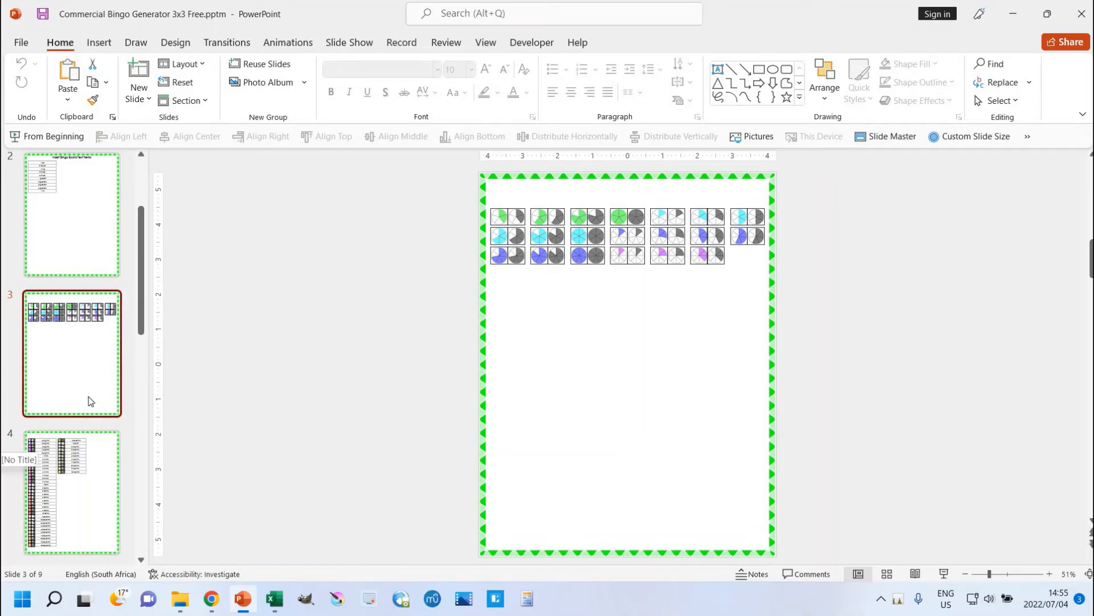
scroll(73, 416, down, 2)
scroll(73, 417, down, 2)
click(72, 408)
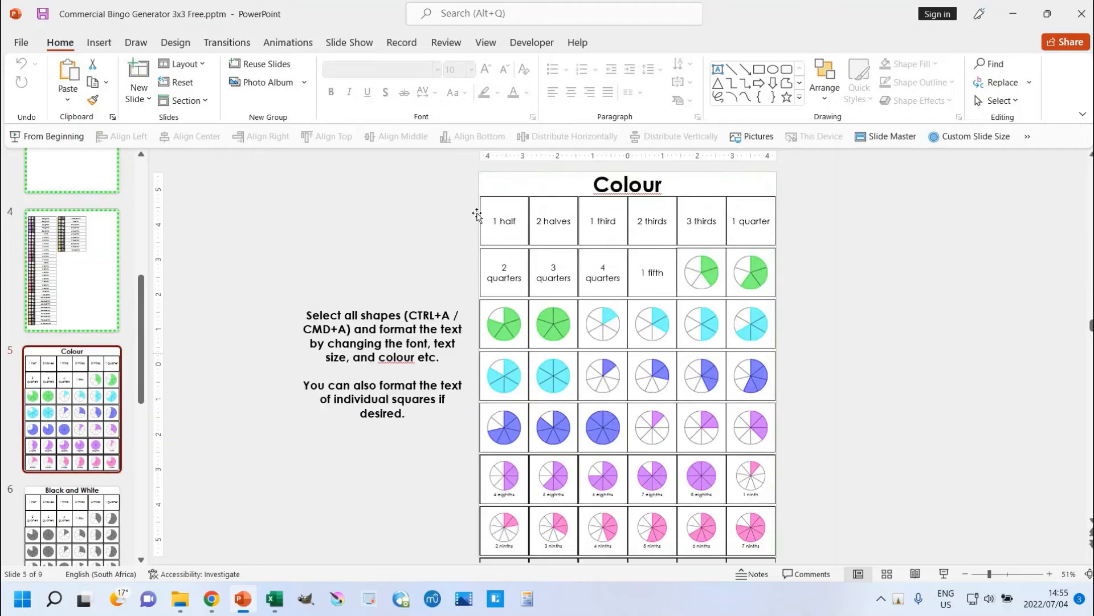
scroll(342, 410, down, 1)
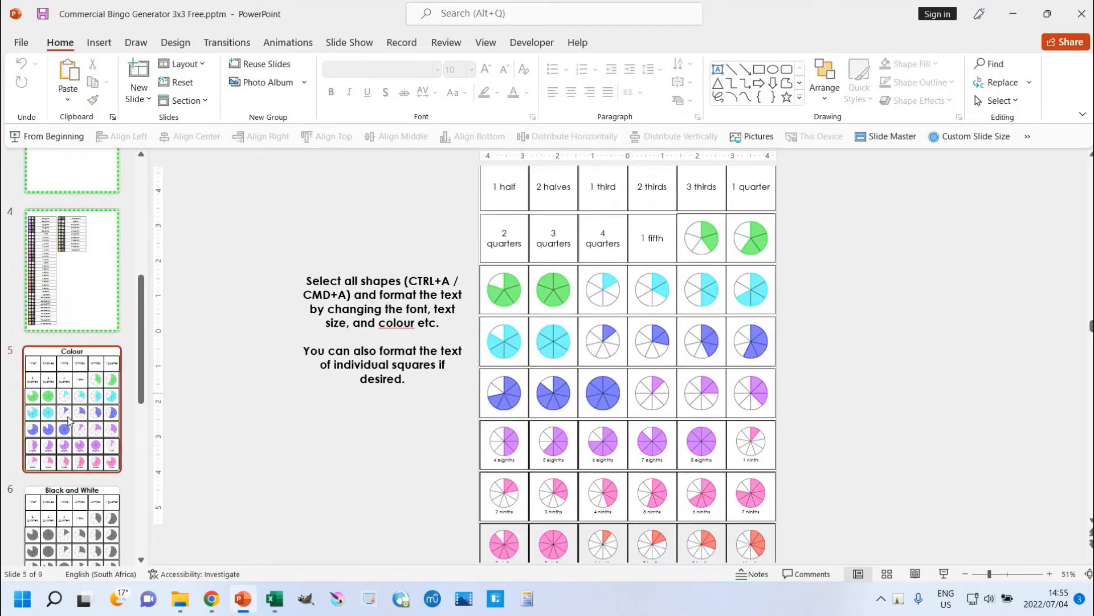
scroll(67, 423, down, 6)
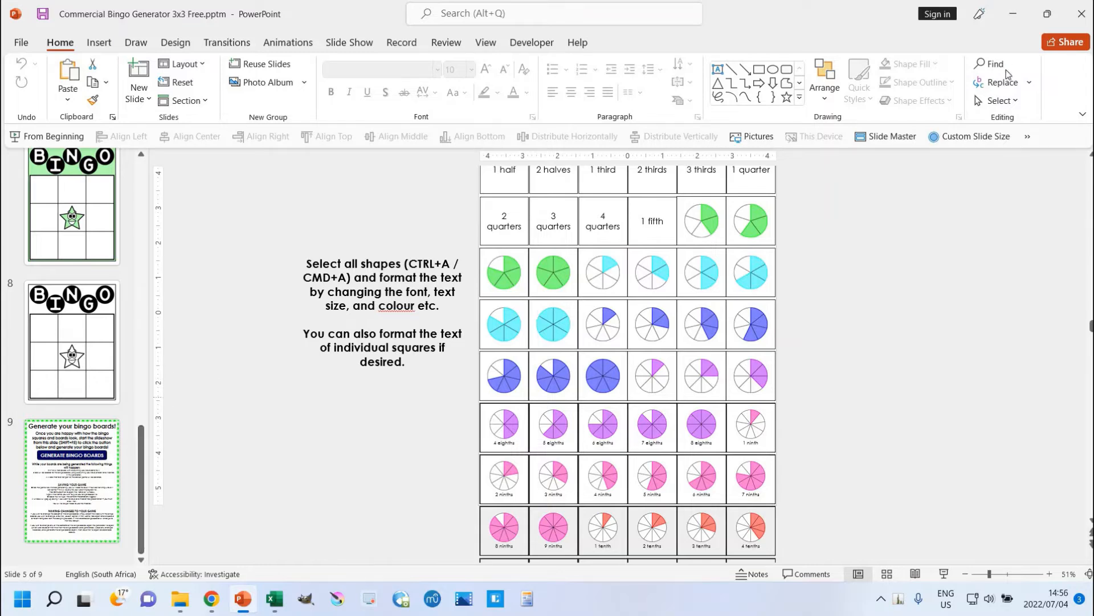
click(1074, 22)
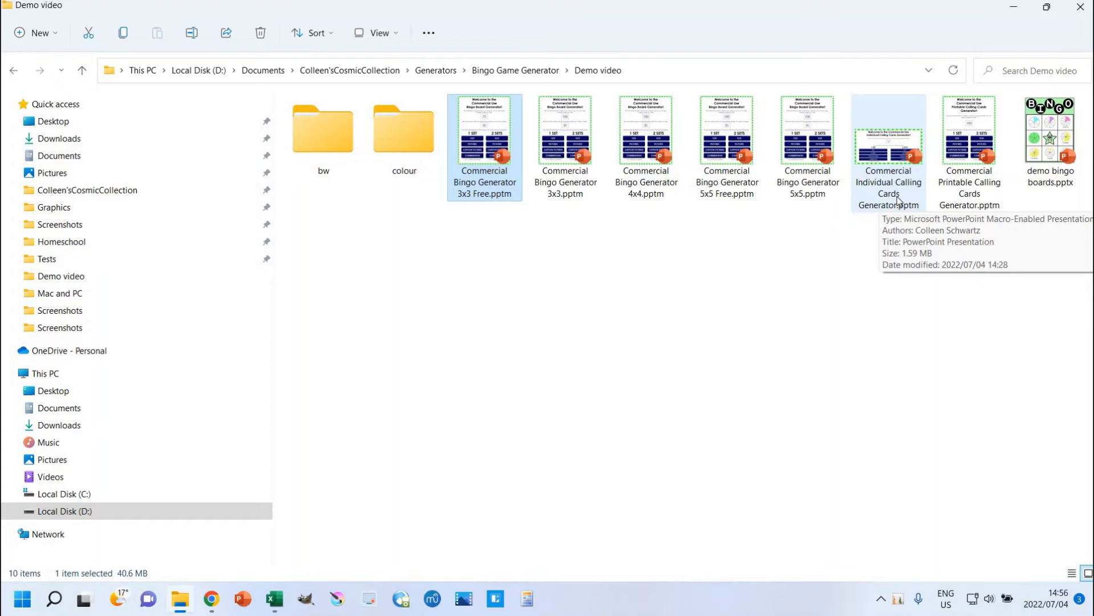
Step: Open Commercial Printable Calling Cards Generator.pptm from the Demo video folder, maximize it and enable its macros
click(806, 313)
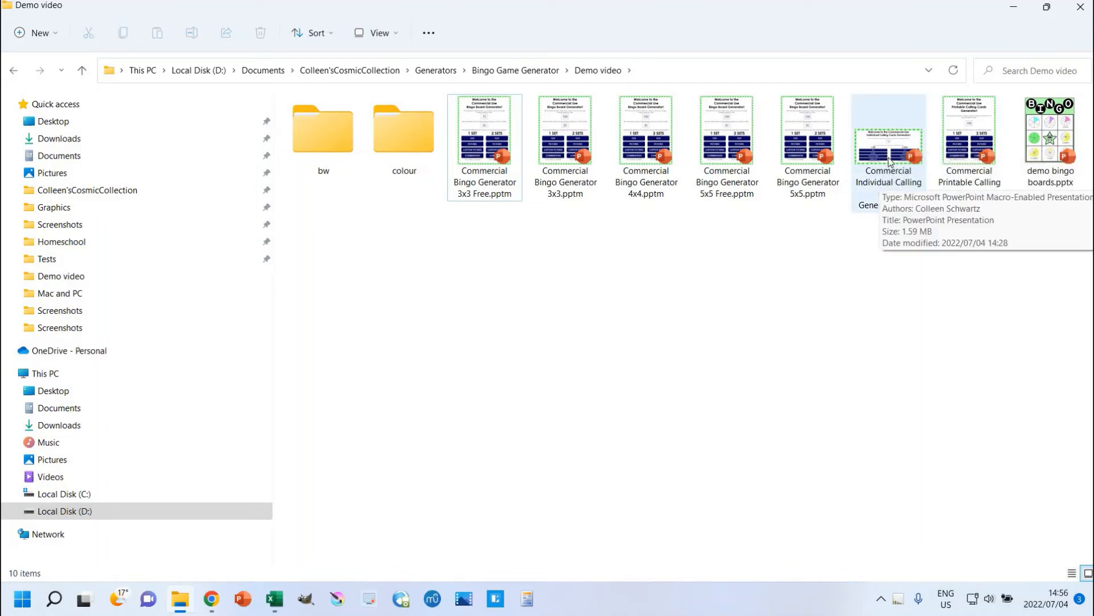
click(971, 156)
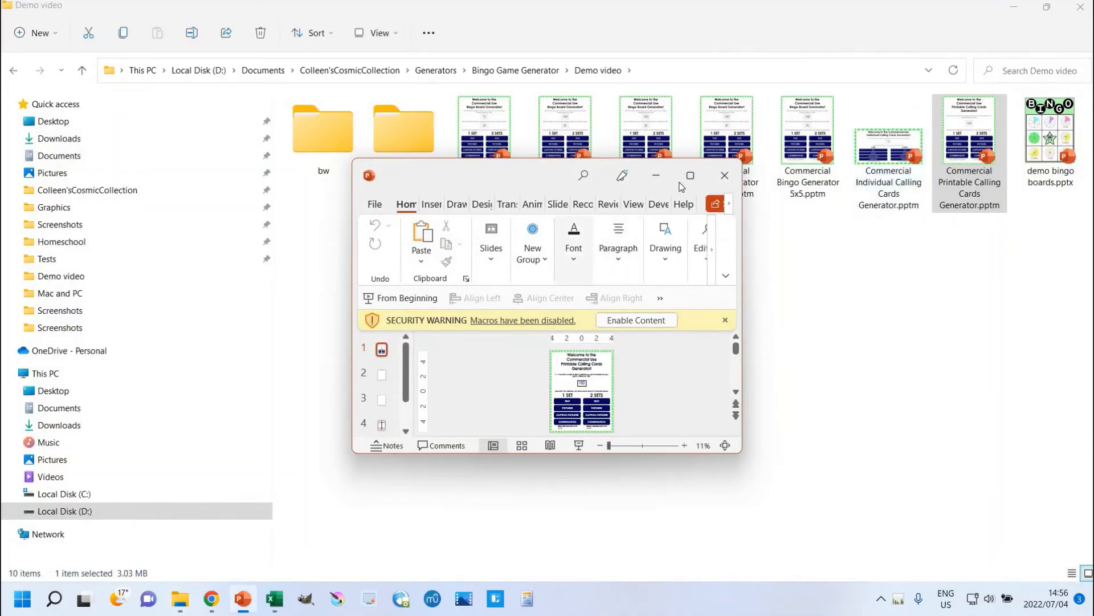
click(688, 180)
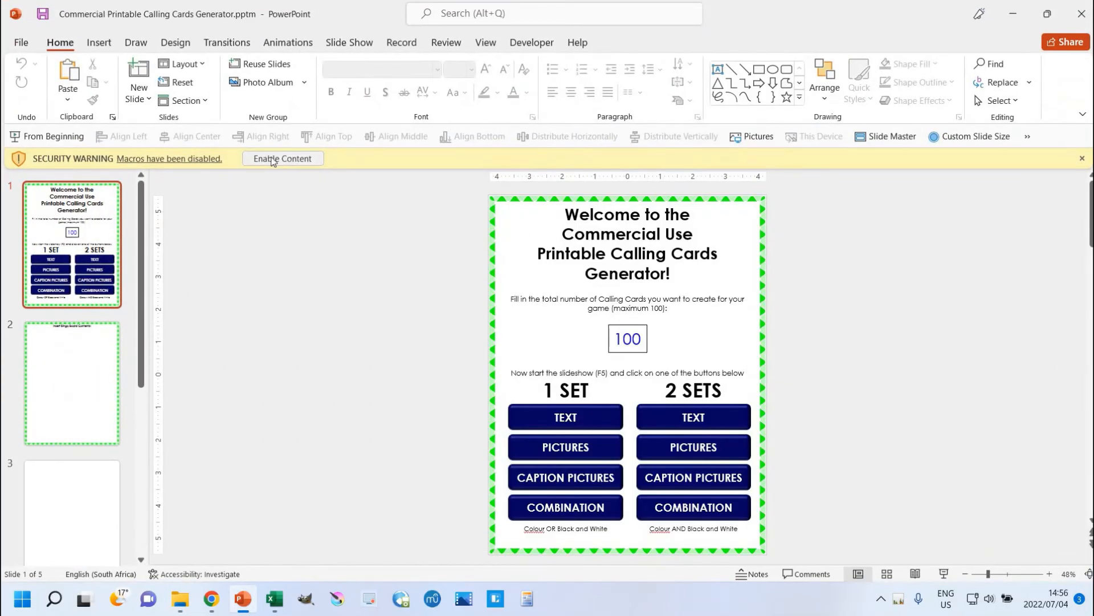
click(290, 159)
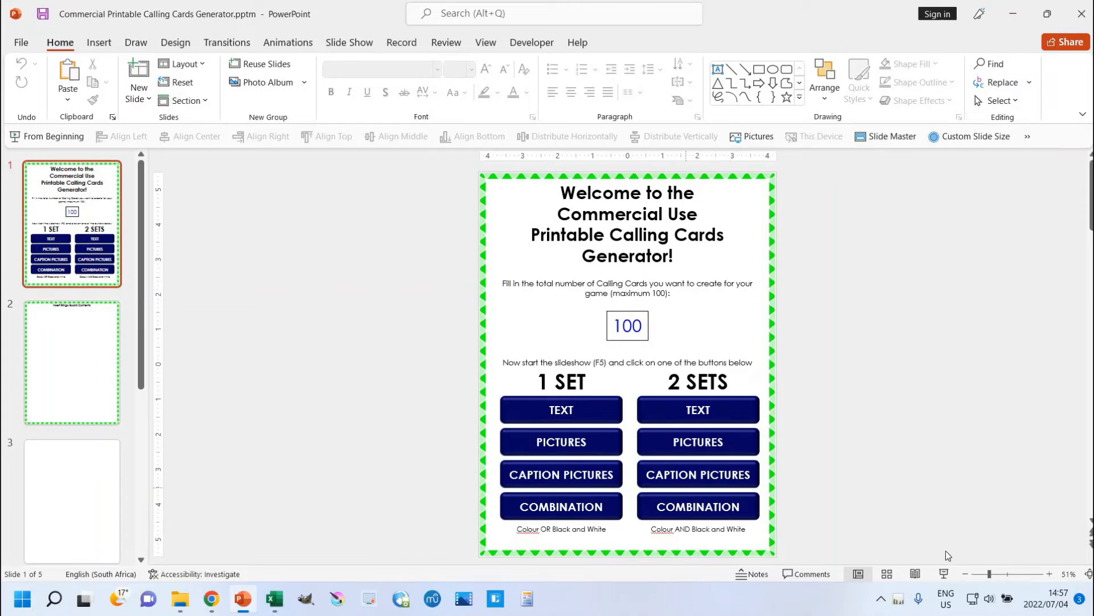
key(F5)
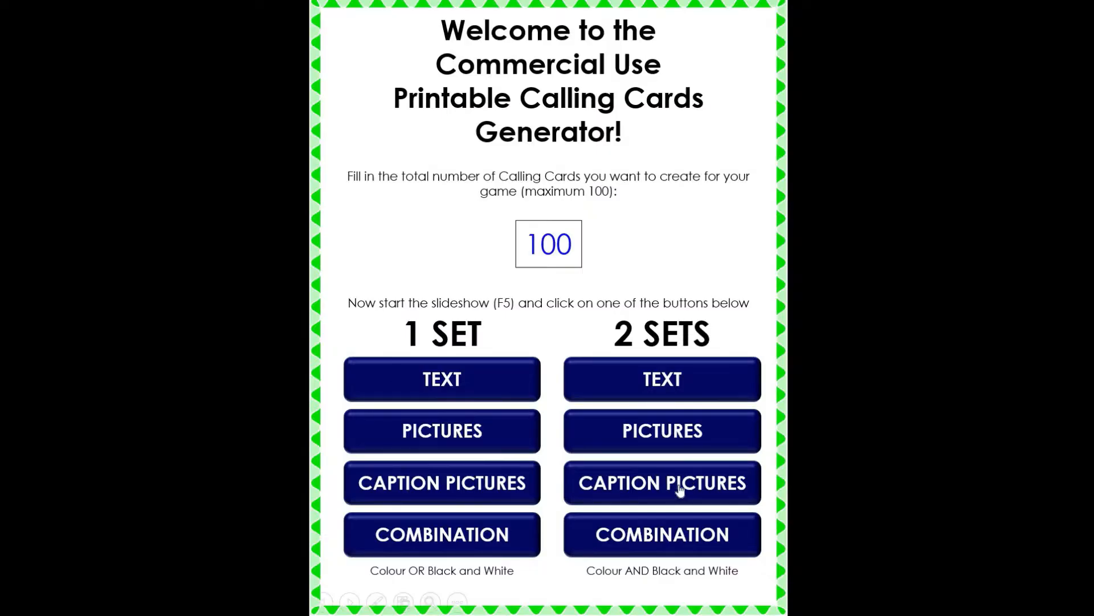
click(672, 484)
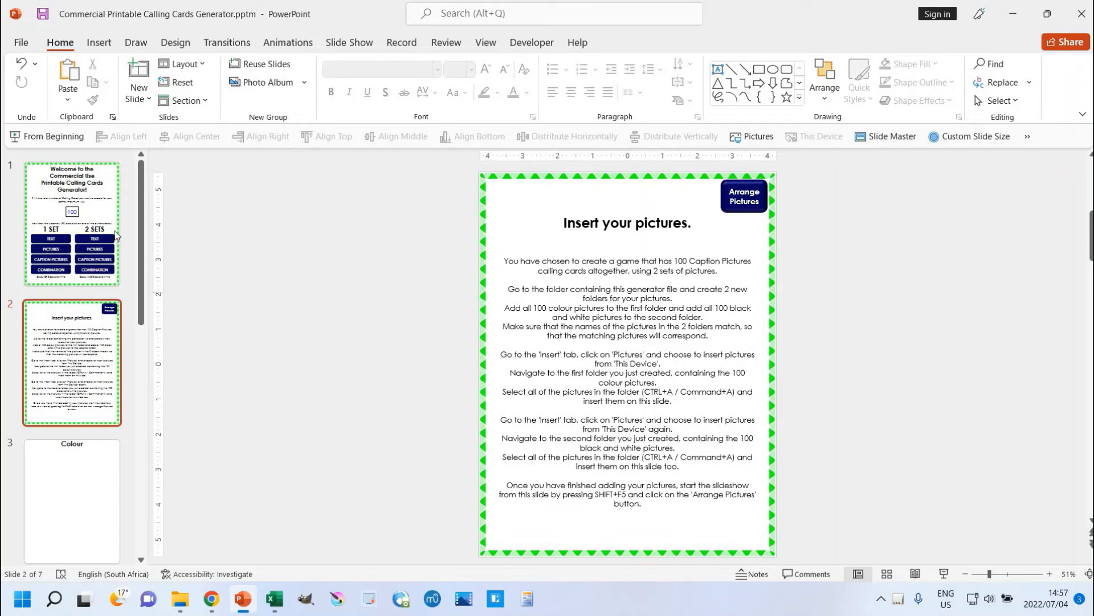
click(68, 236)
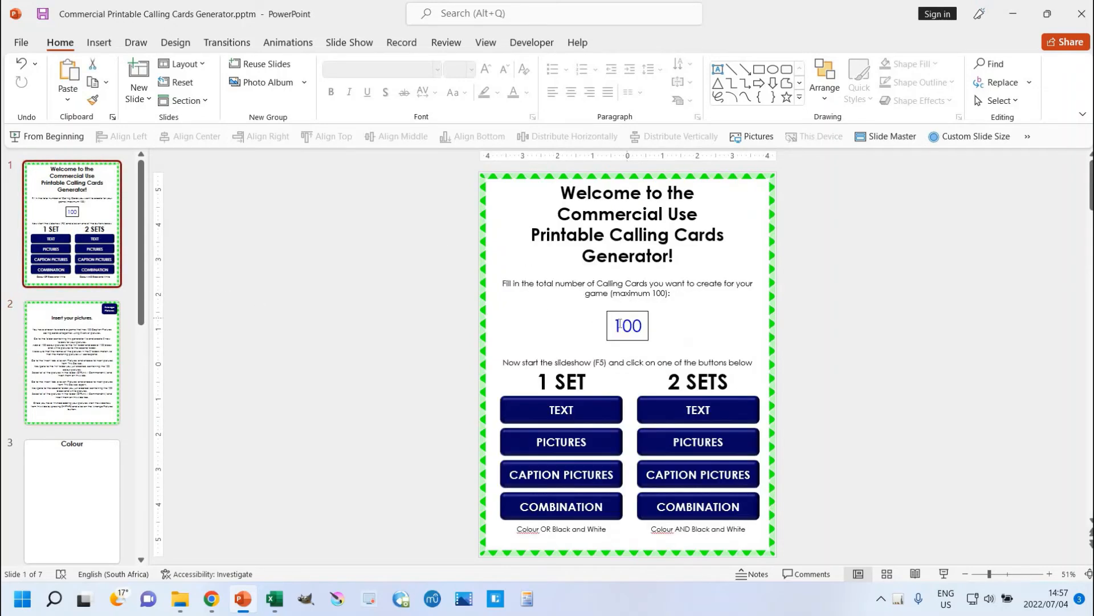
Step: Set the total number of calling cards to 75 and run the generator's two-set Caption Pictures option
click(618, 325)
double_click(618, 325)
text(75)
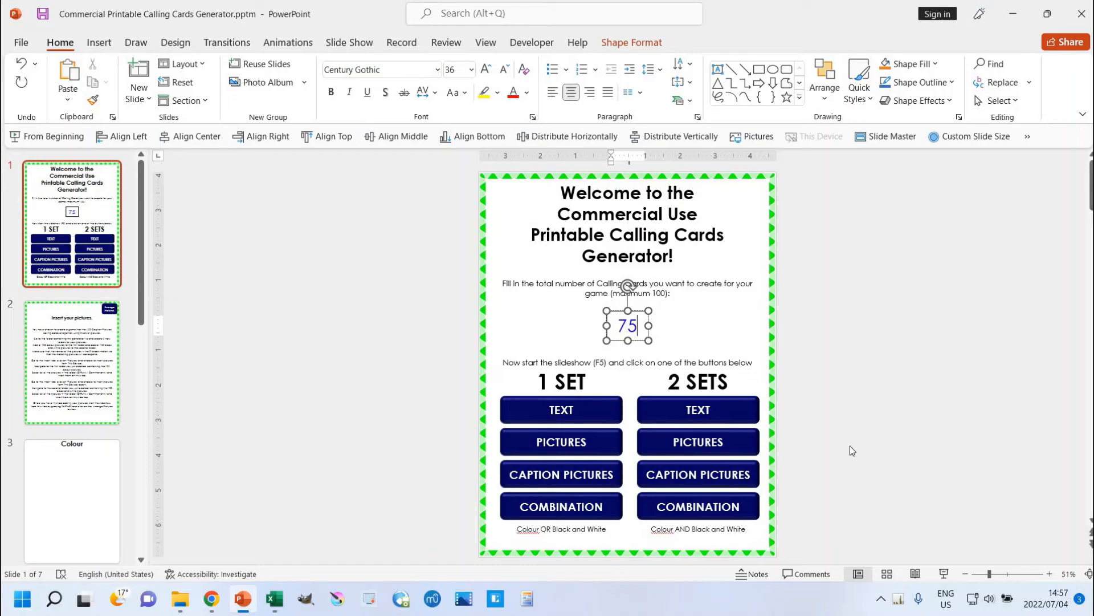
click(944, 573)
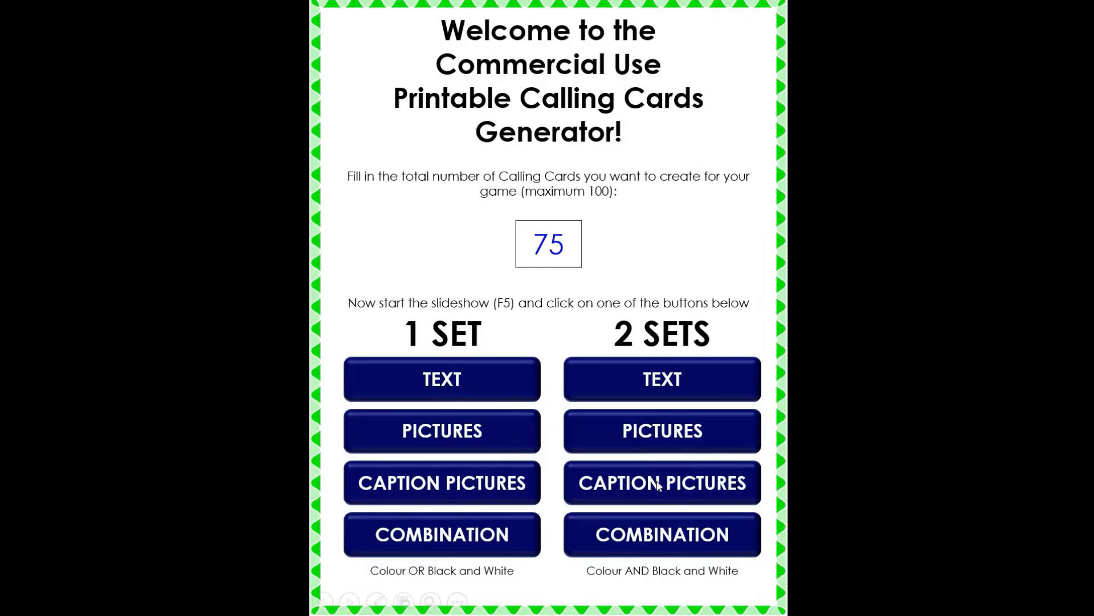
click(708, 480)
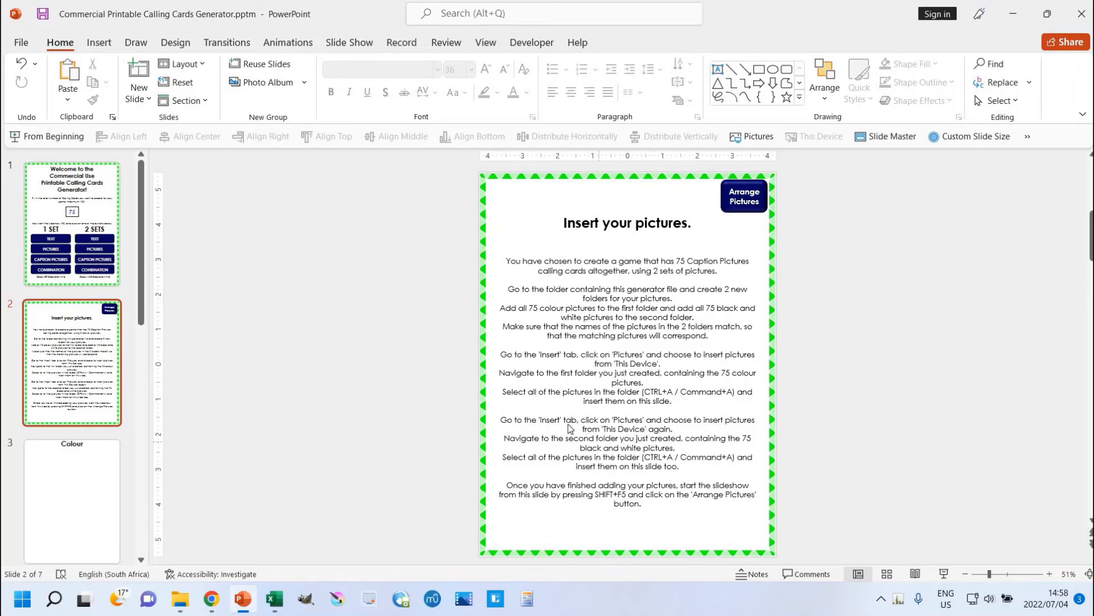
Step: Insert all the colour fraction pictures from the Demo video's colour folder onto slide 2
click(99, 42)
click(114, 77)
click(146, 142)
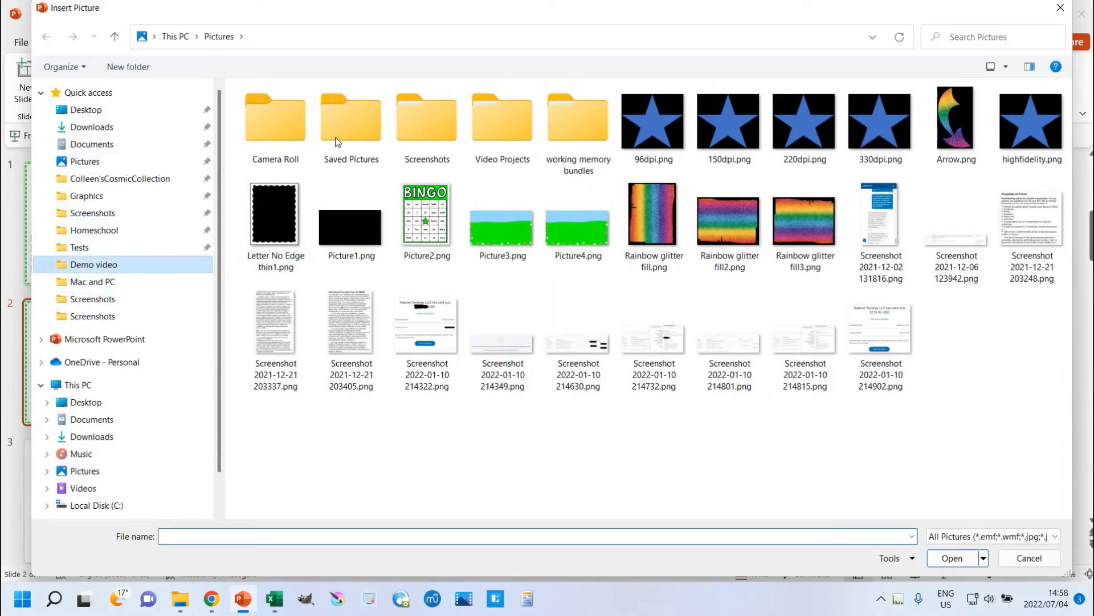
double_click(341, 120)
click(282, 128)
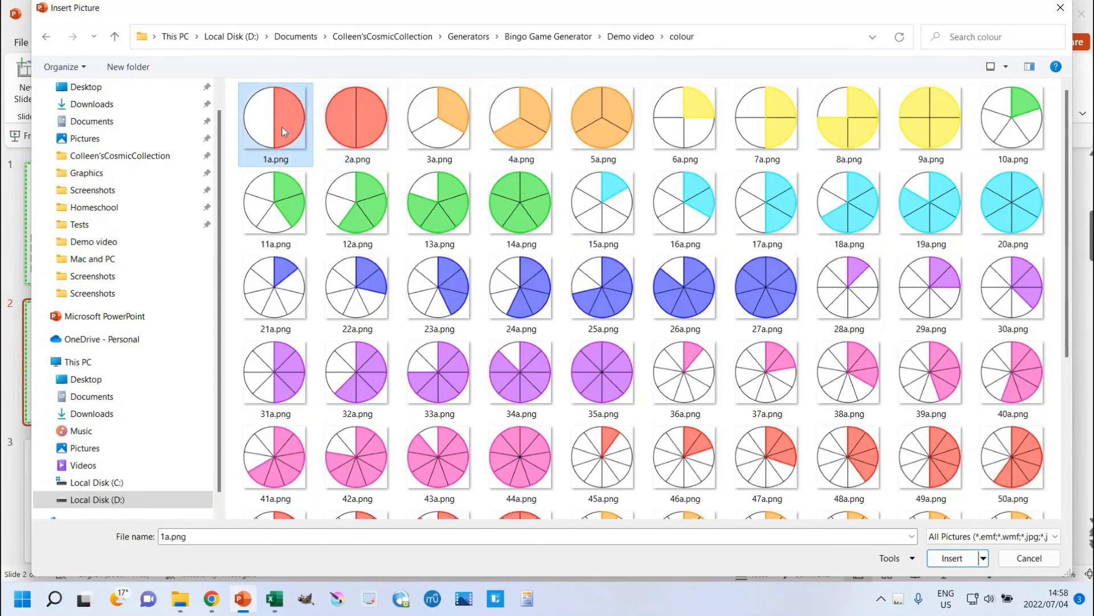
key(ctrl+a)
key(Return)
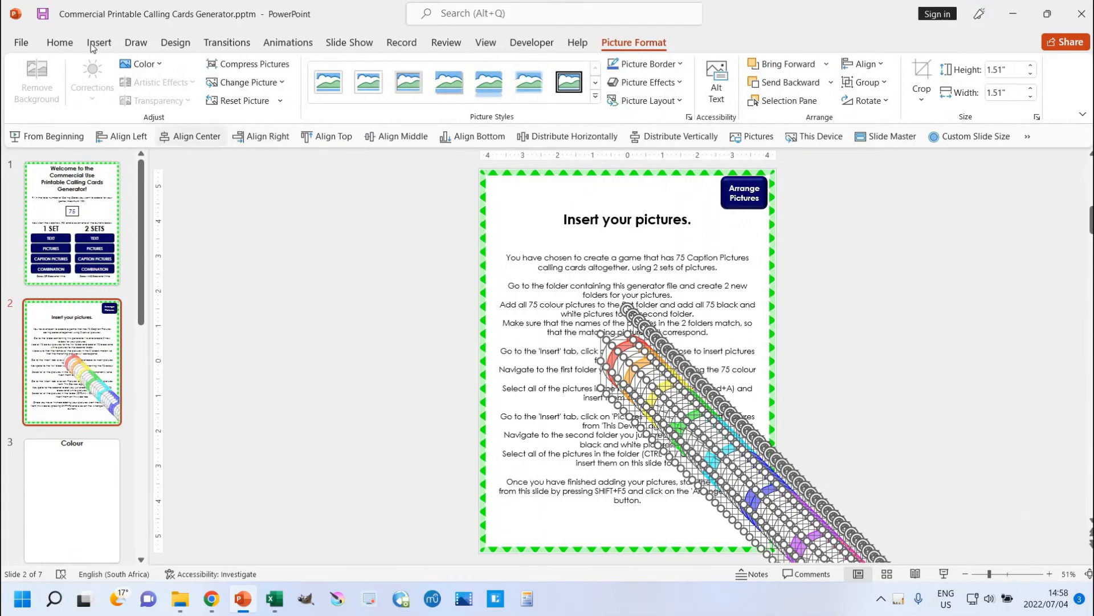
Step: Insert all the black and white pictures from the bw folder onto slide 2 and run Arrange Pictures in the slideshow
click(99, 43)
click(110, 83)
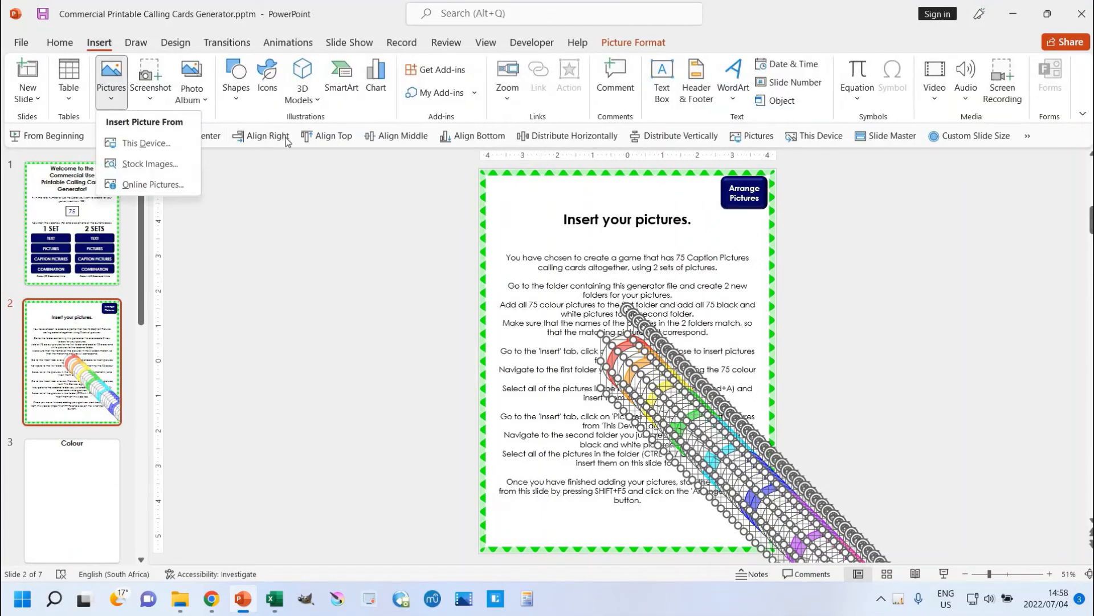
click(146, 143)
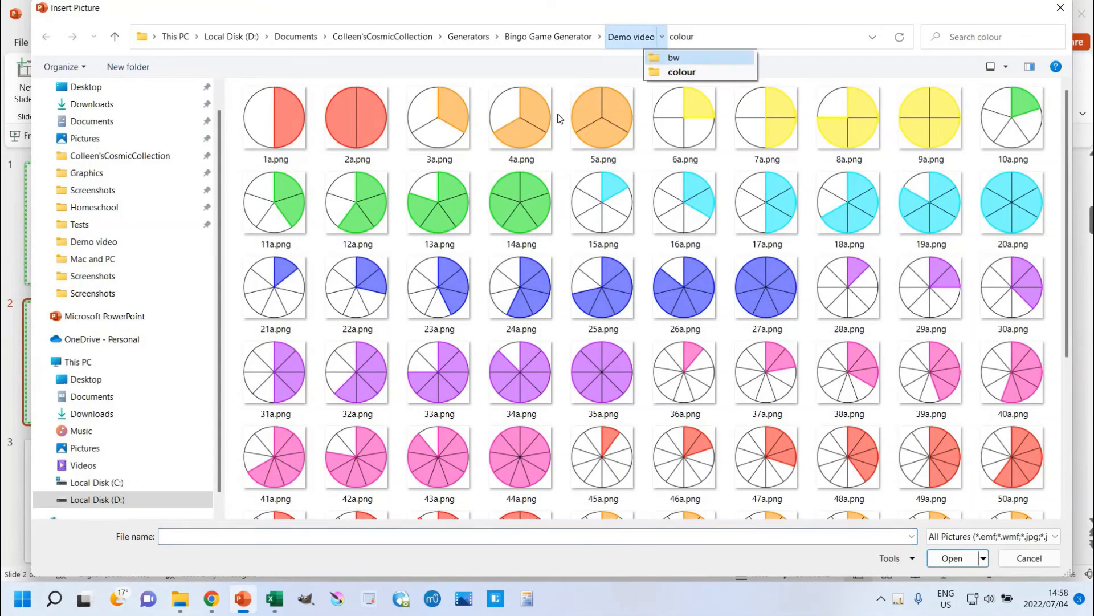
key(Return)
key(ctrl+a)
key(Return)
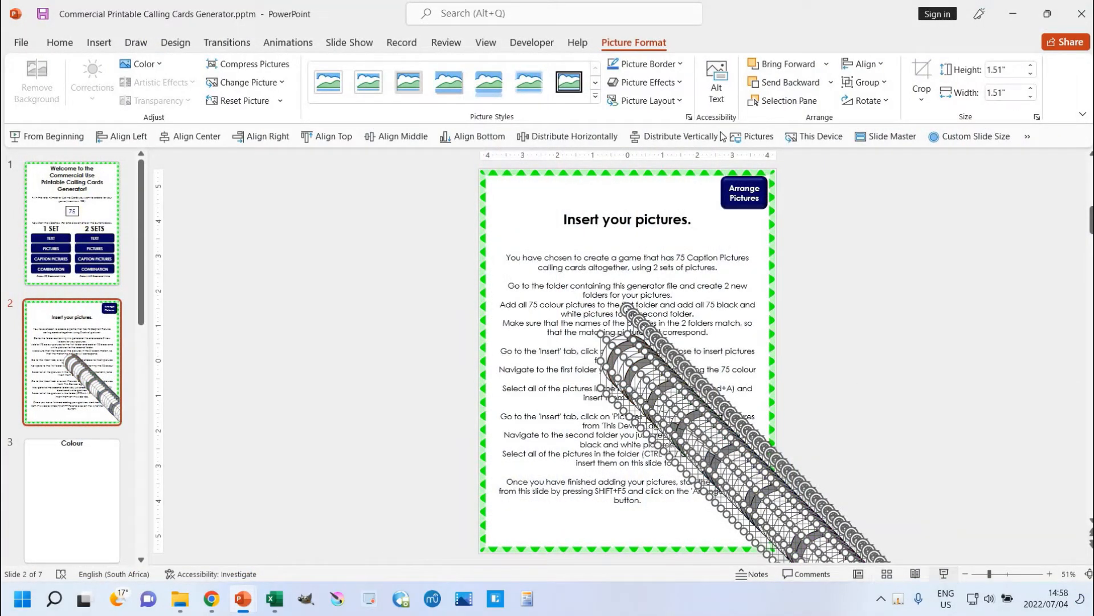
click(944, 573)
key(Escape)
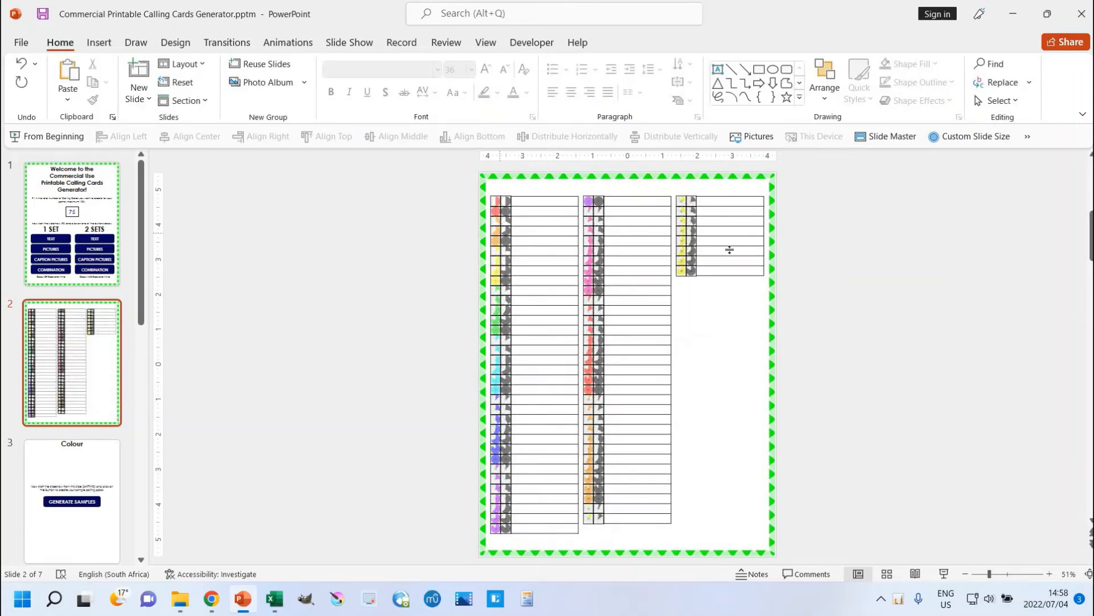
Step: Copy the column A captions, starting with "1 half", from Book1.xlsx in Excel into the first PowerPoint table's caption column on slide 2
click(275, 600)
click(35, 155)
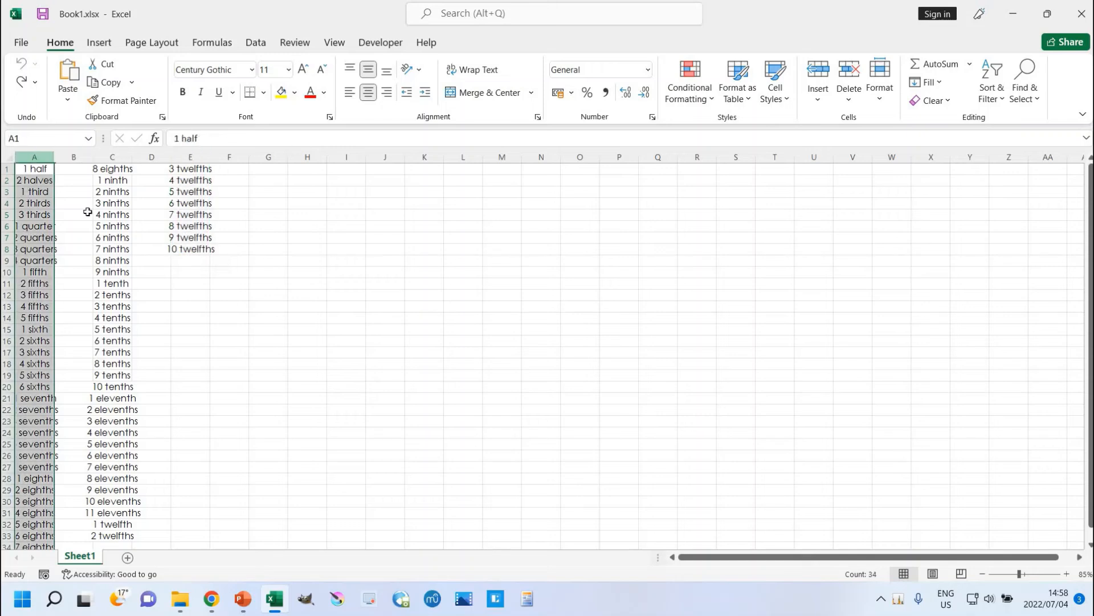
key(ctrl+c)
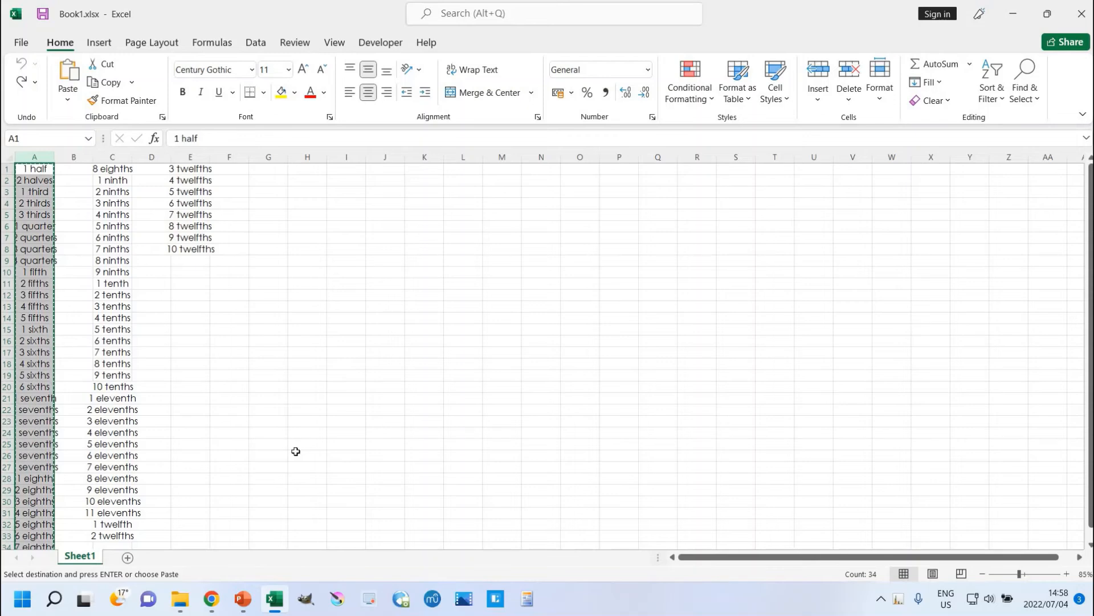
click(243, 599)
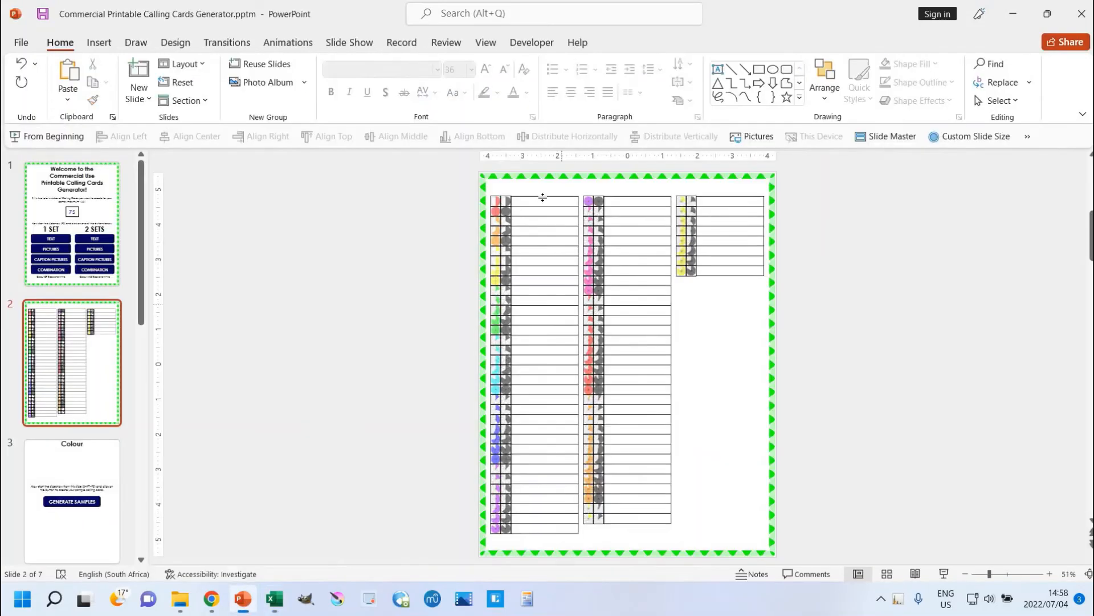
click(549, 204)
key(ctrl+v)
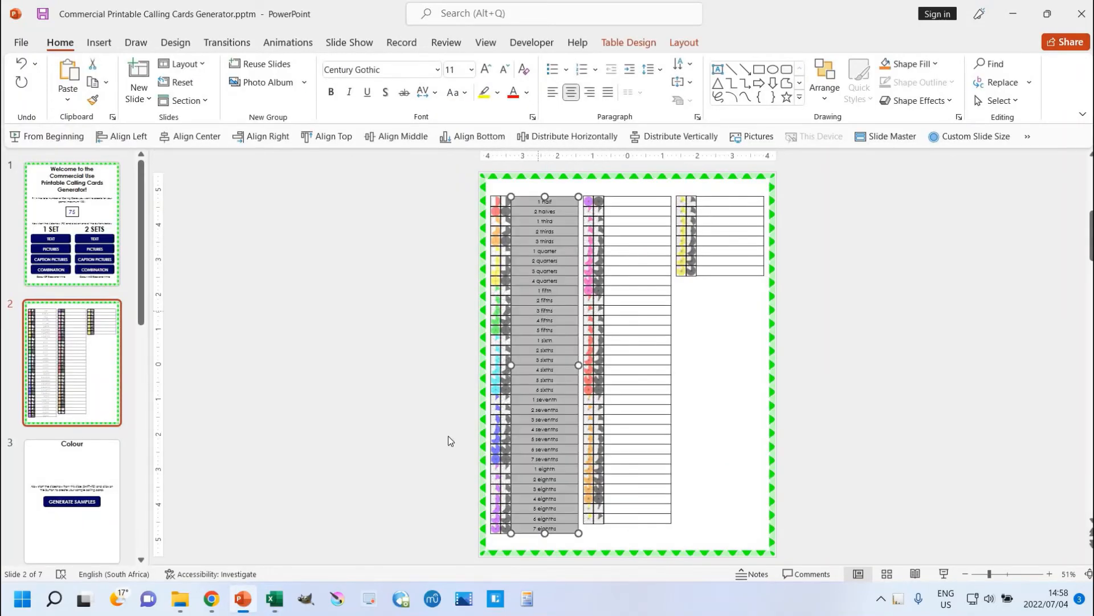
Step: Copy captions "8 eighths" to "2 twelfths" from column C of the Excel workbook into the second PowerPoint table's caption column
click(280, 604)
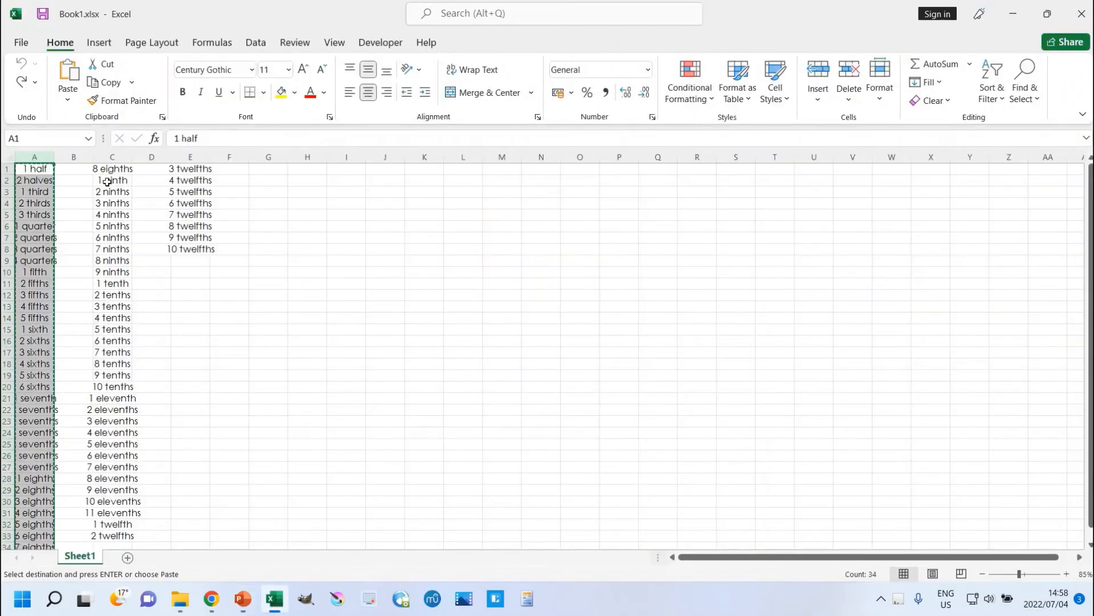
drag(116, 169, 135, 536)
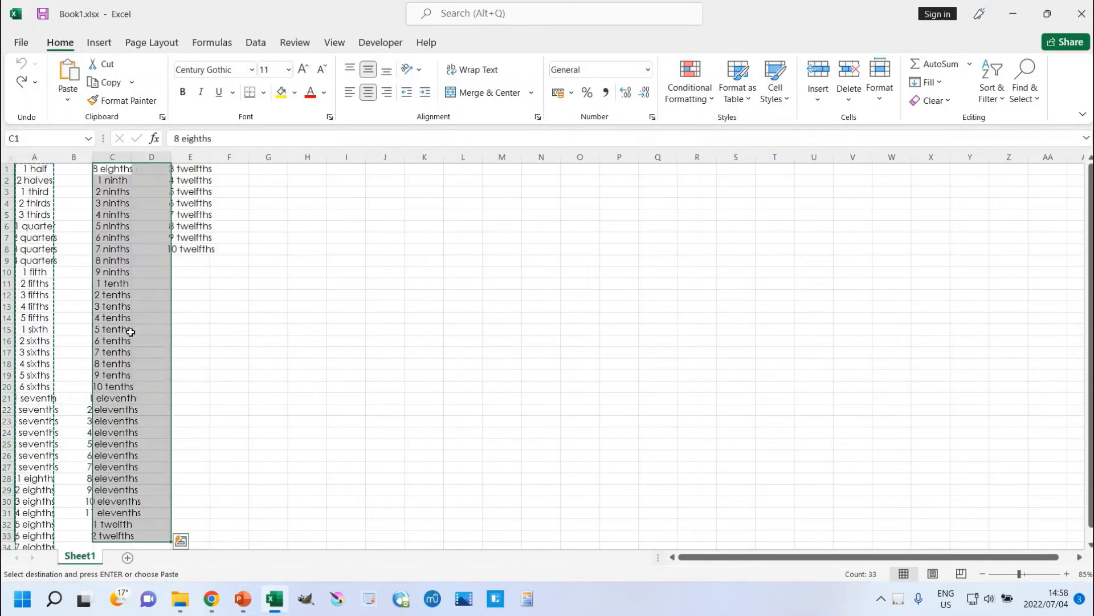
click(126, 307)
drag(110, 170, 157, 533)
key(ctrl+c)
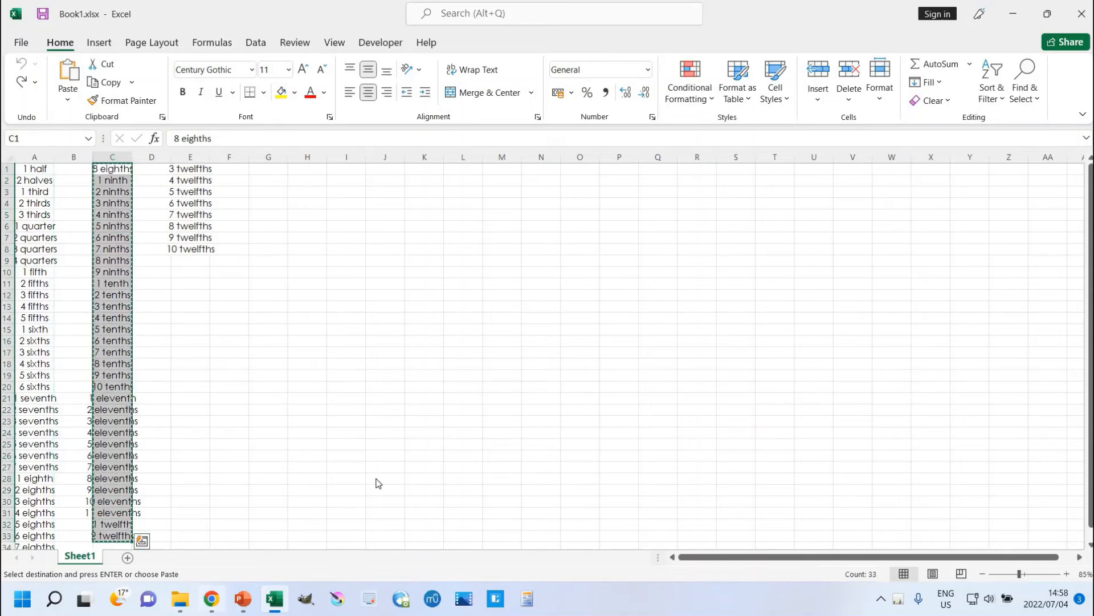
key(alt+Tab)
click(627, 203)
key(ctrl+v)
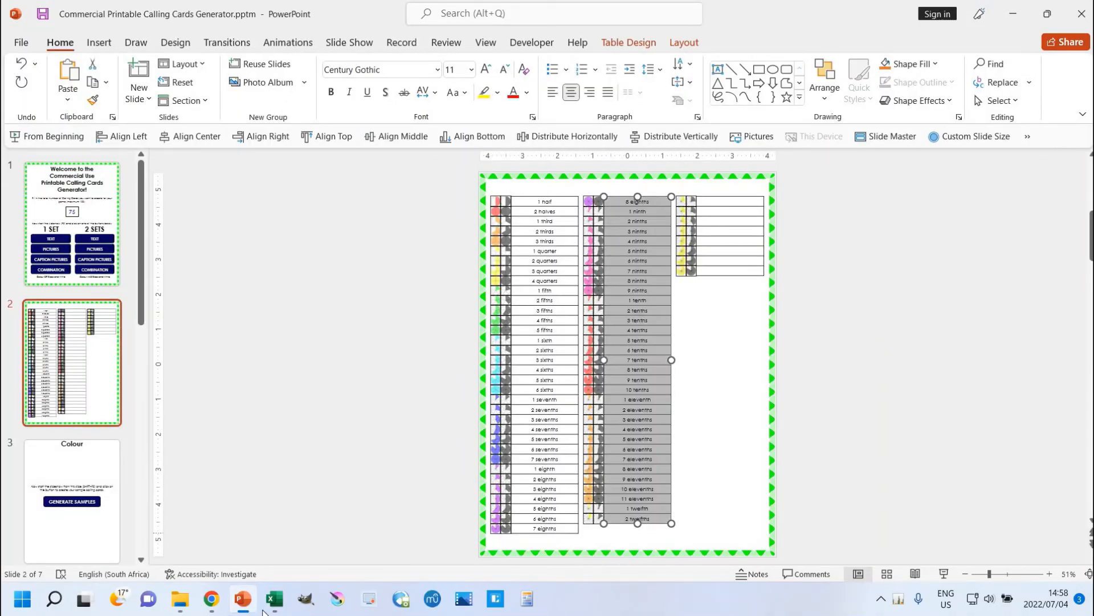
Step: Copy captions "3 twelfths" to "10 twelfths" from column E of the Excel workbook into the third PowerPoint table's caption column
key(alt+Tab)
drag(186, 169, 188, 249)
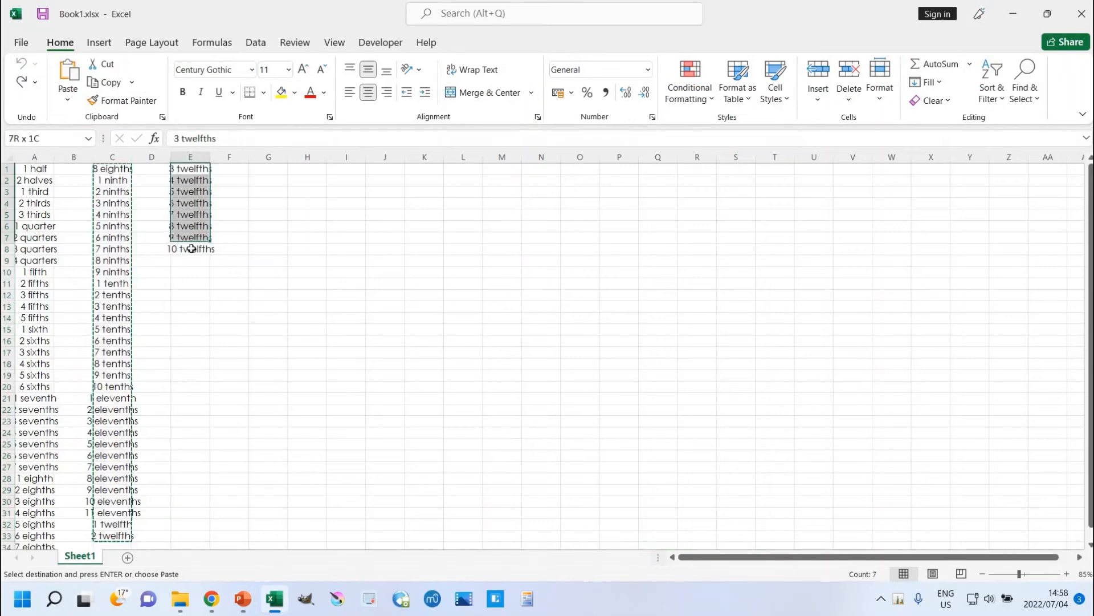
key(ctrl+c)
click(242, 600)
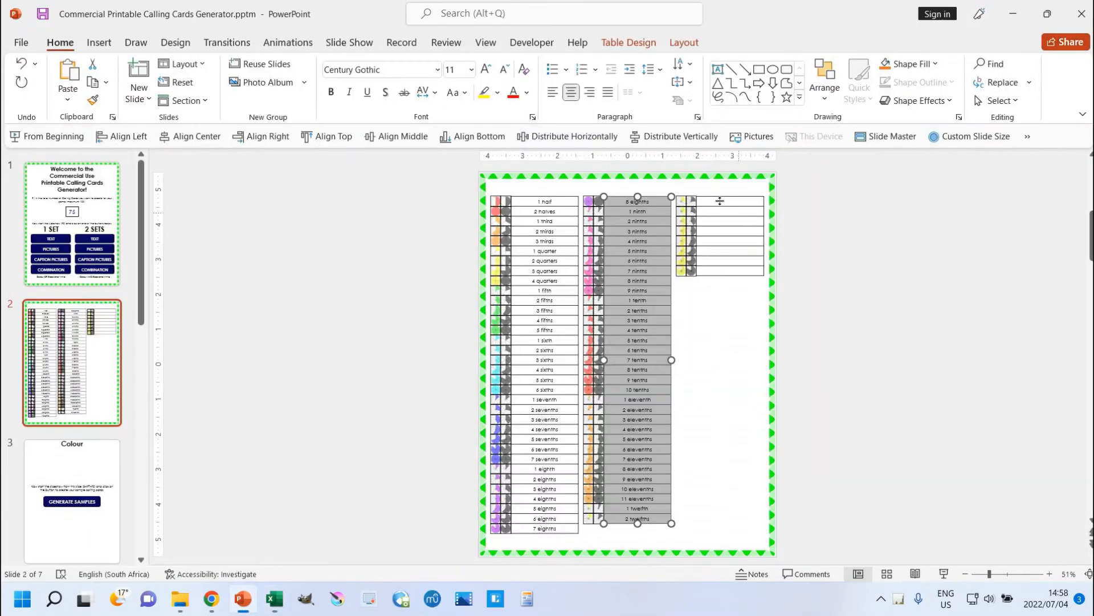
click(723, 202)
key(ctrl+v)
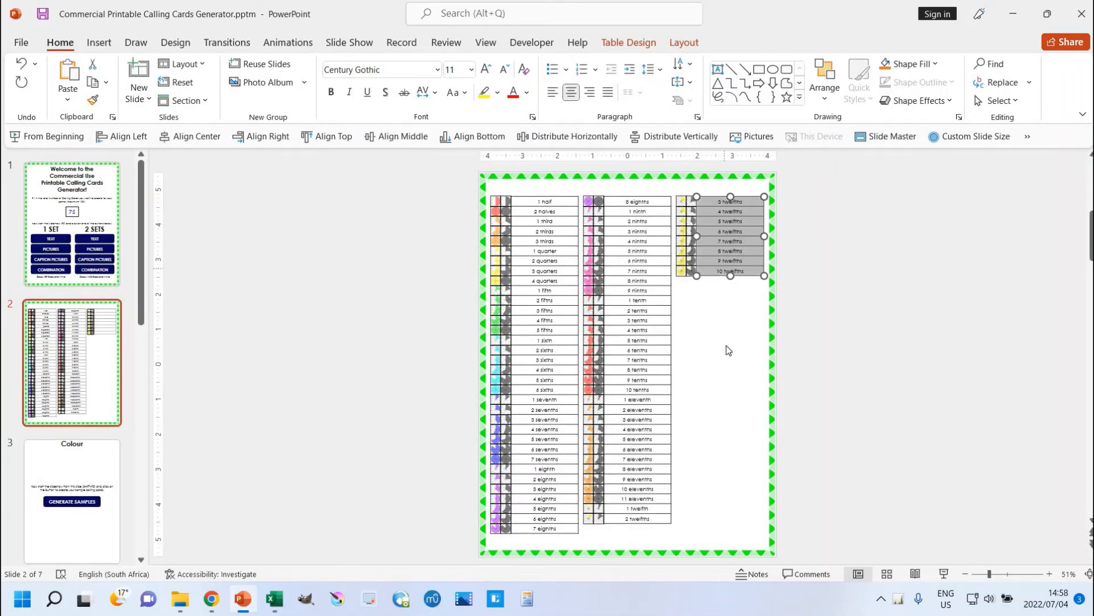
click(727, 346)
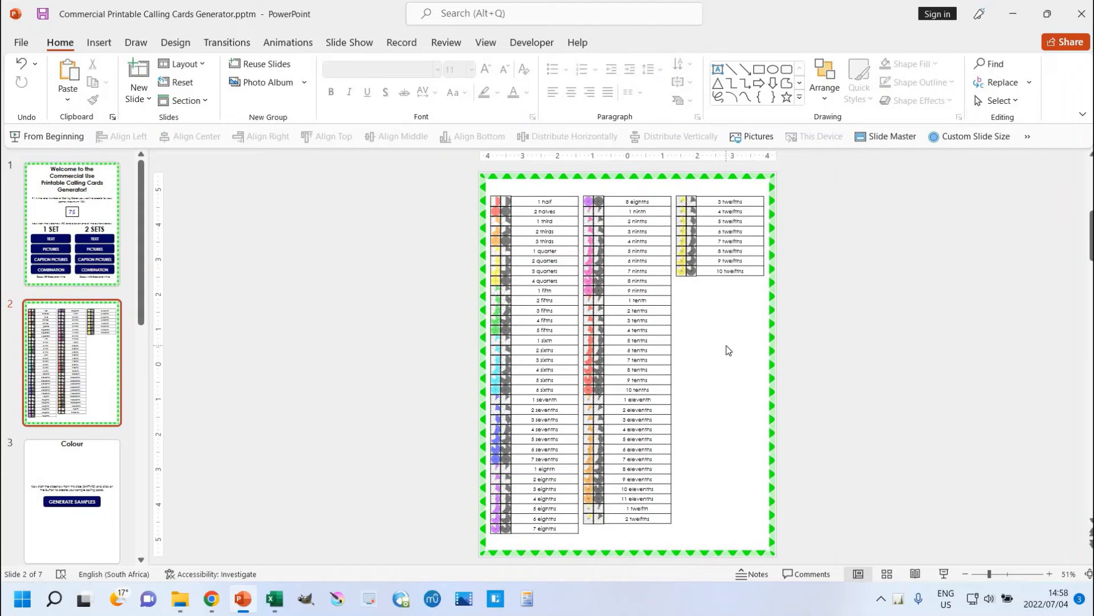
Step: Run the slideshow from the Colour slide and generate the sample calling cards
click(79, 503)
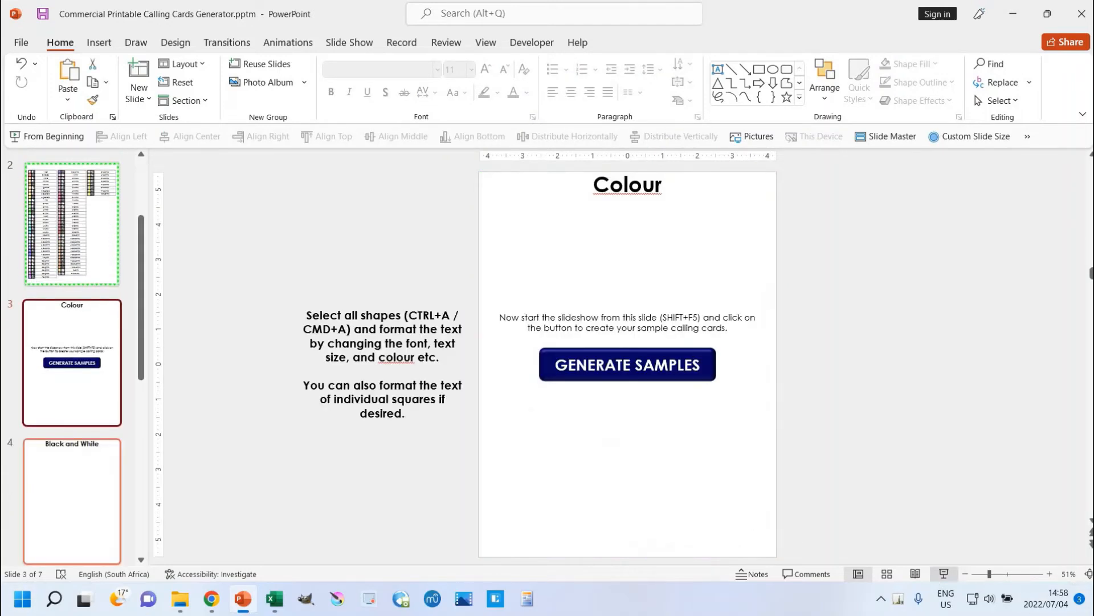
key(shift+F5)
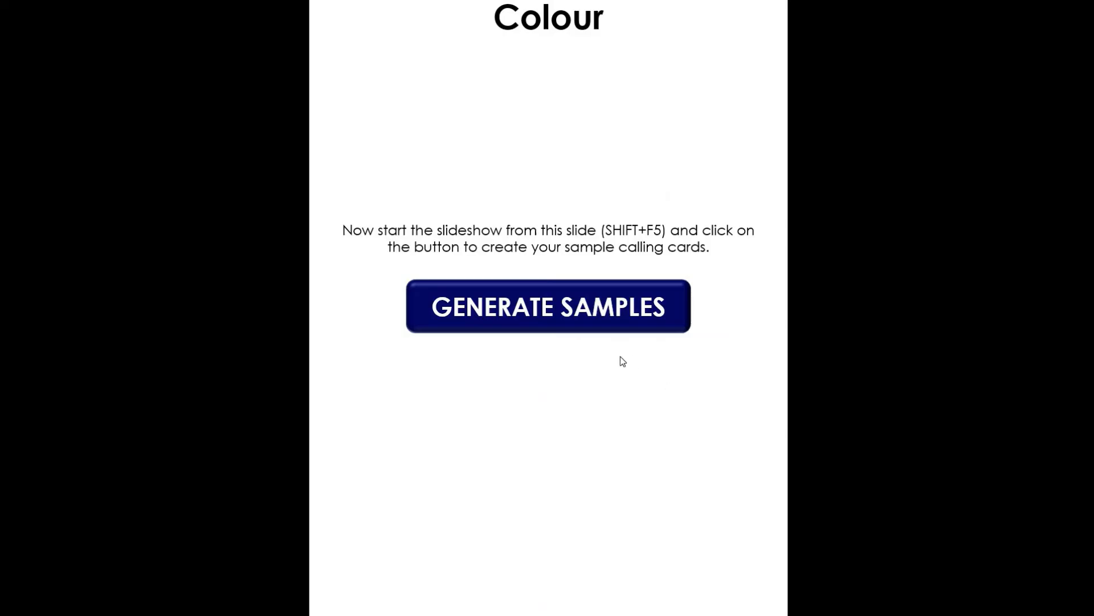
click(562, 314)
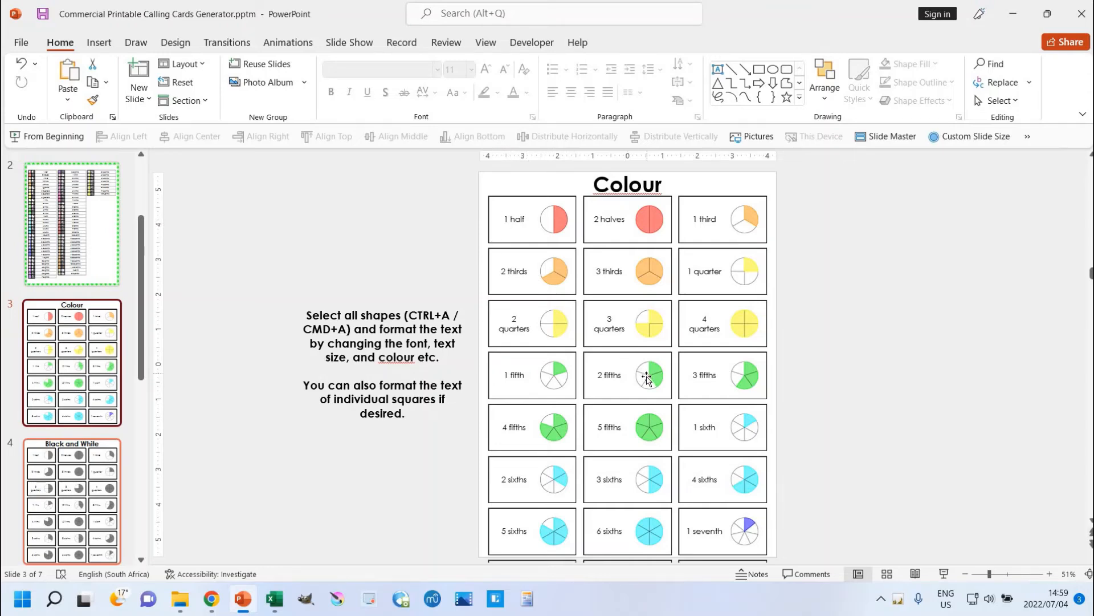
Step: Look over the sample cards on the Colour slide and reduce the text of all its shapes to size 14
scroll(647, 377, down, 2)
scroll(647, 377, up, 2)
scroll(514, 271, up, 1)
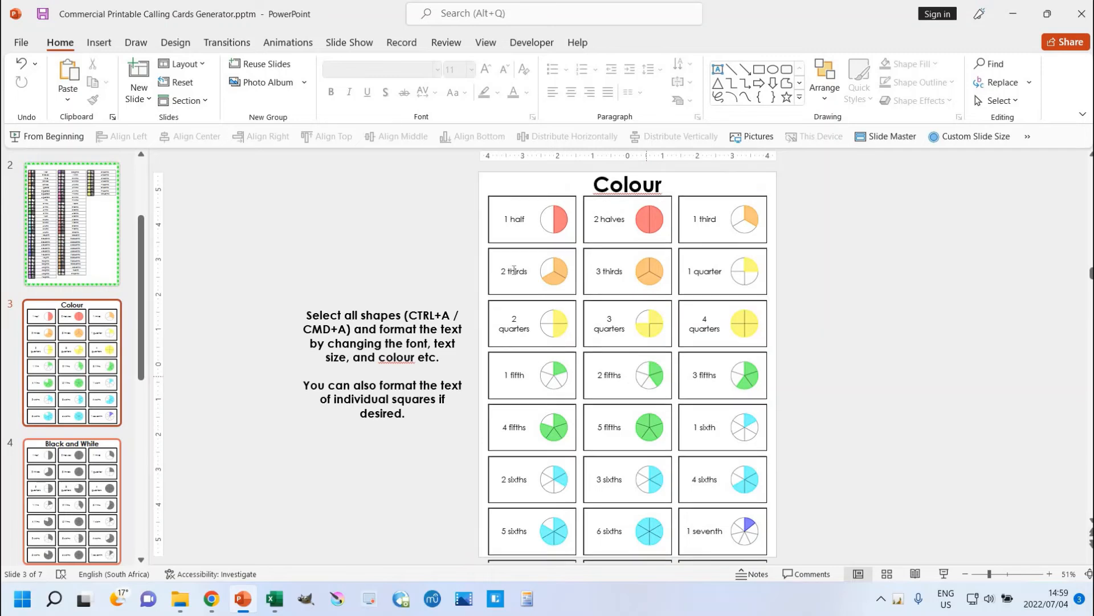
key(ctrl+a)
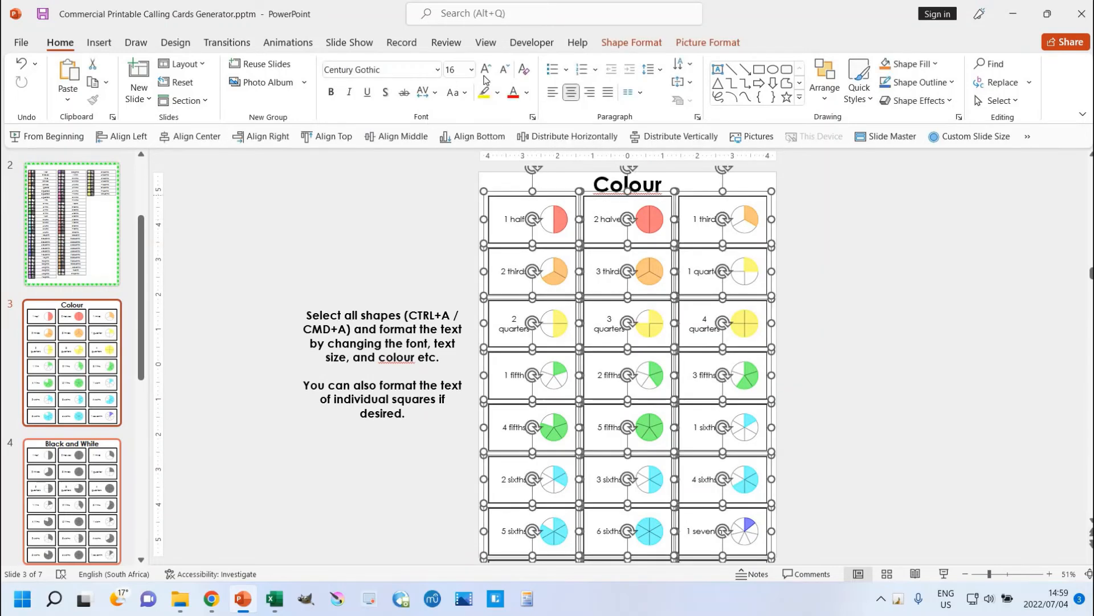
click(505, 71)
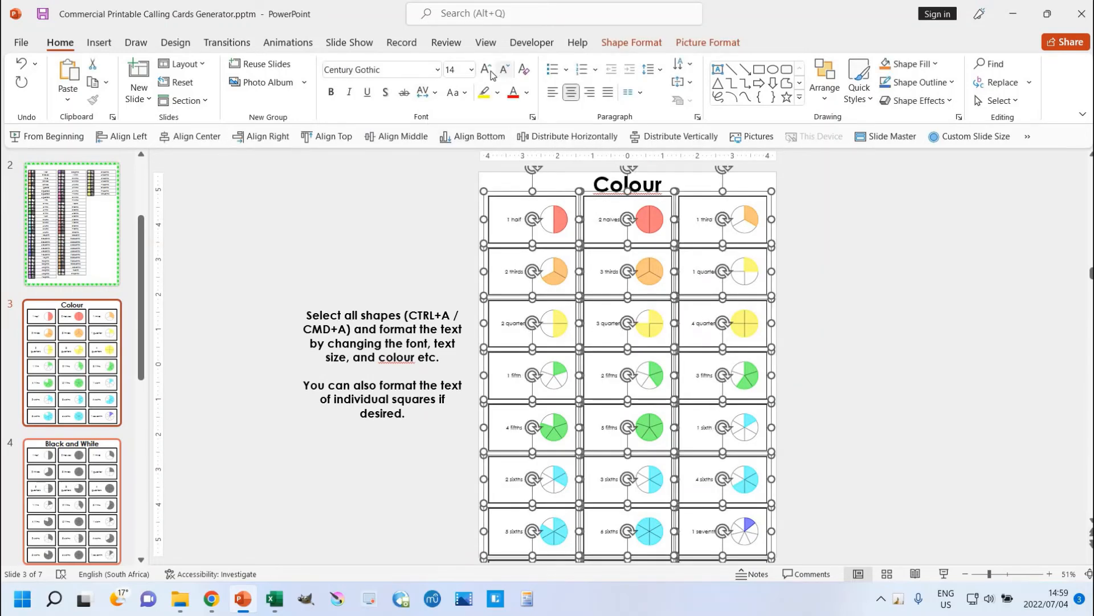
Step: Try a smaller text size on the "1 half" card alone and restore it to match the other cards
key(Escape)
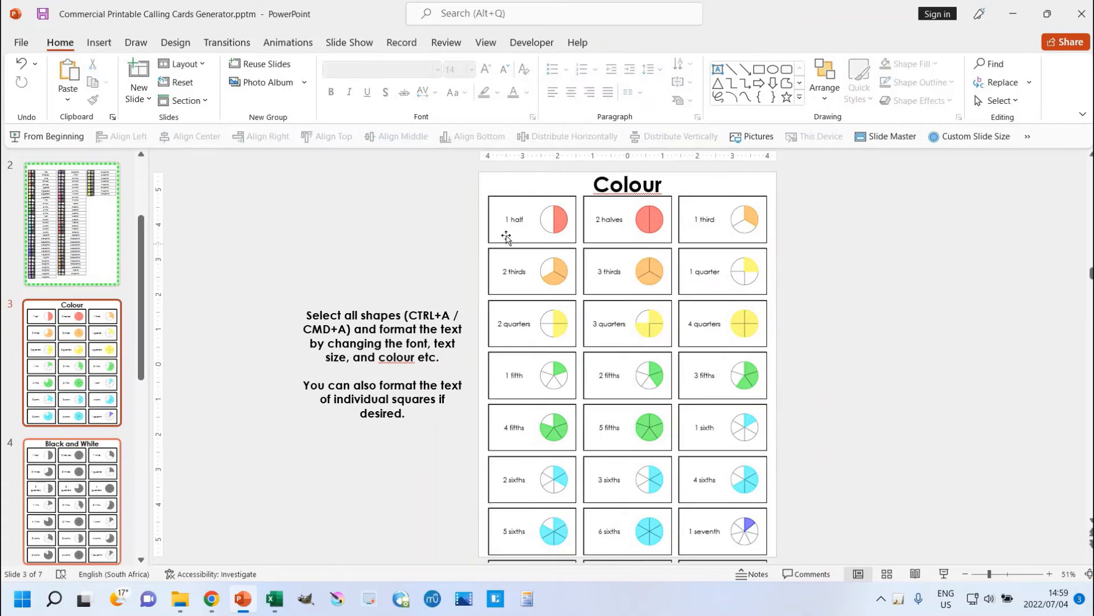
click(502, 237)
click(505, 70)
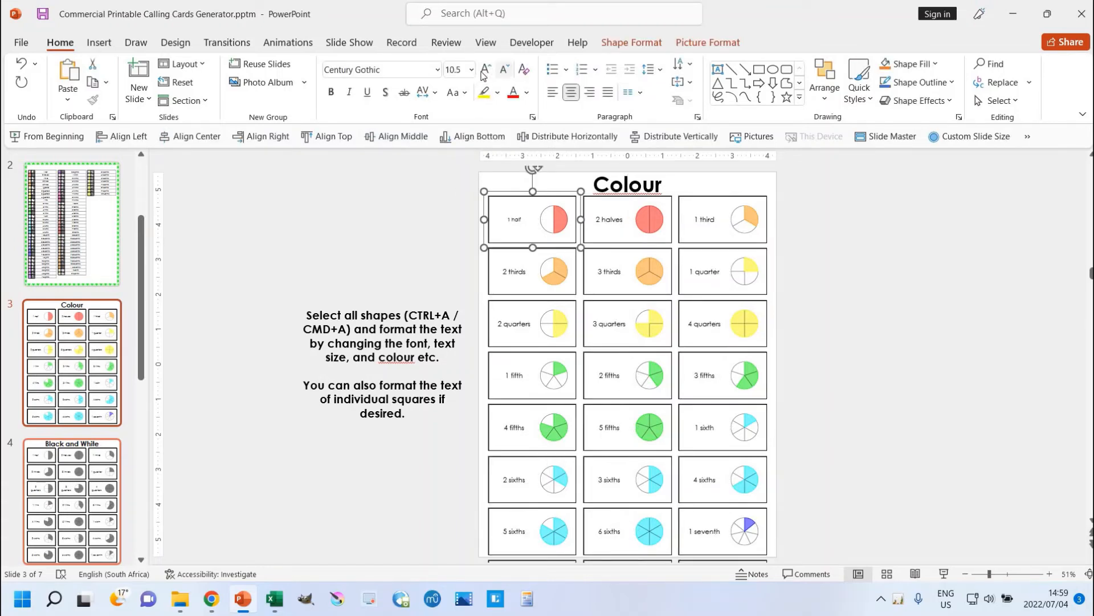
click(486, 69)
click(456, 285)
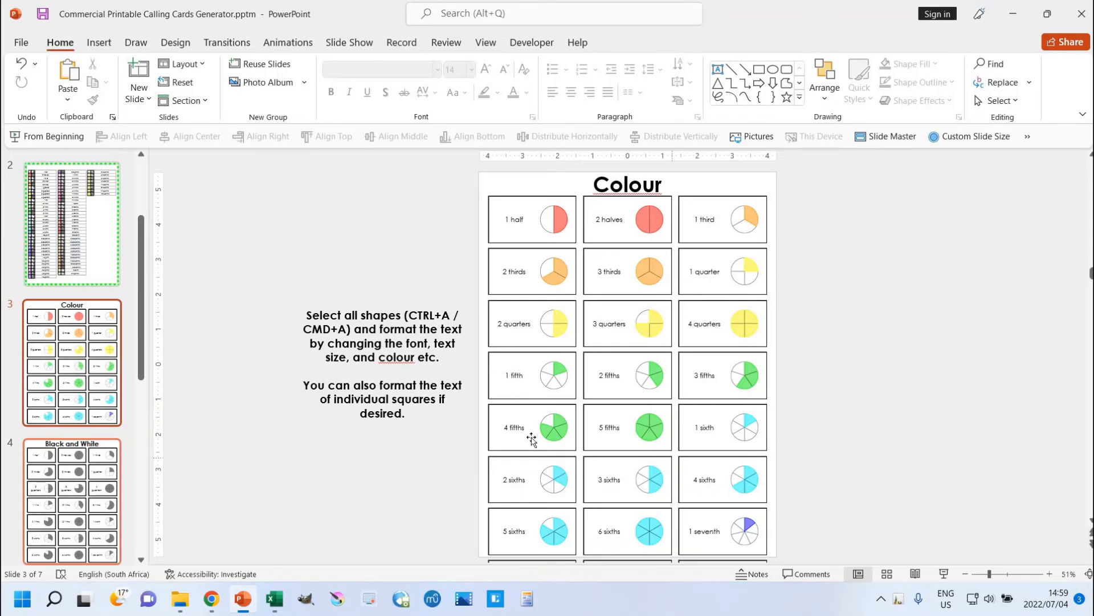
Step: Apply the Pastel Green layout from "Basic - Colour with White Borders" to the colour calling cards template slide
scroll(79, 427, down, 5)
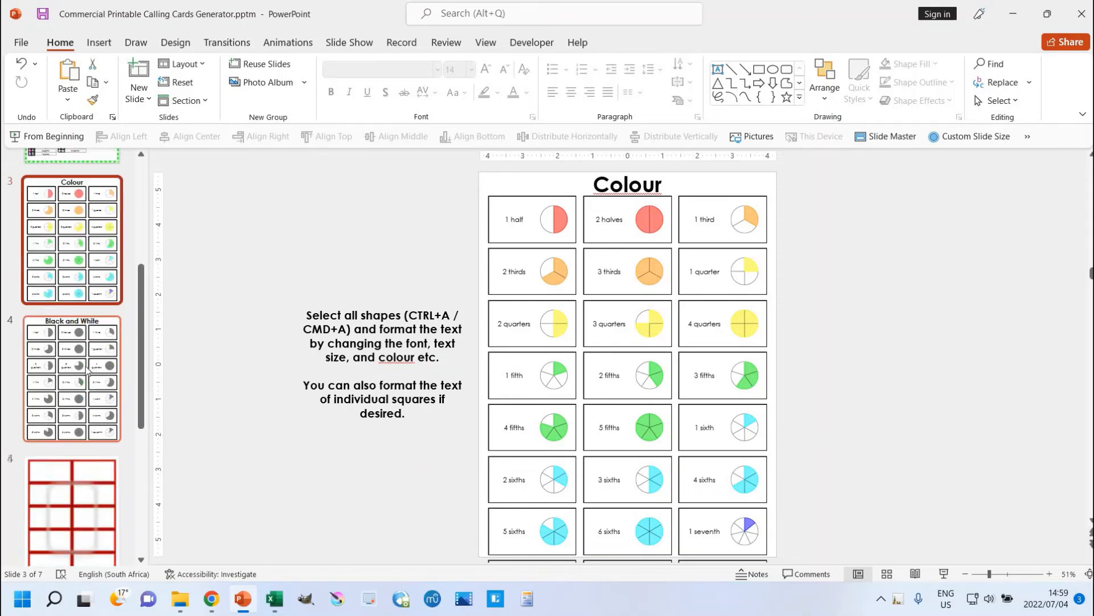
click(75, 335)
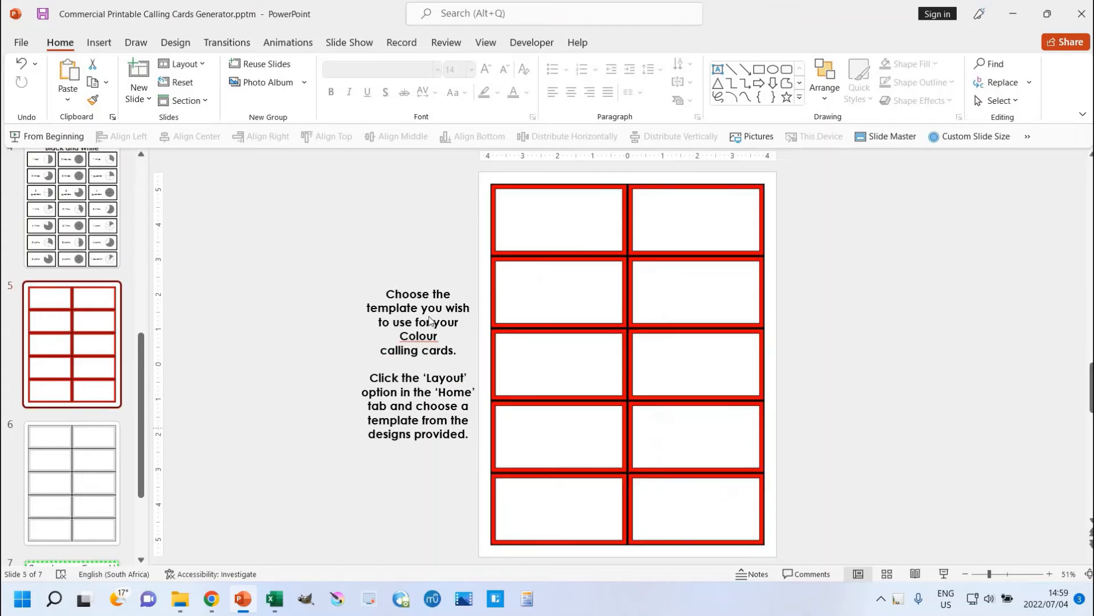
click(190, 64)
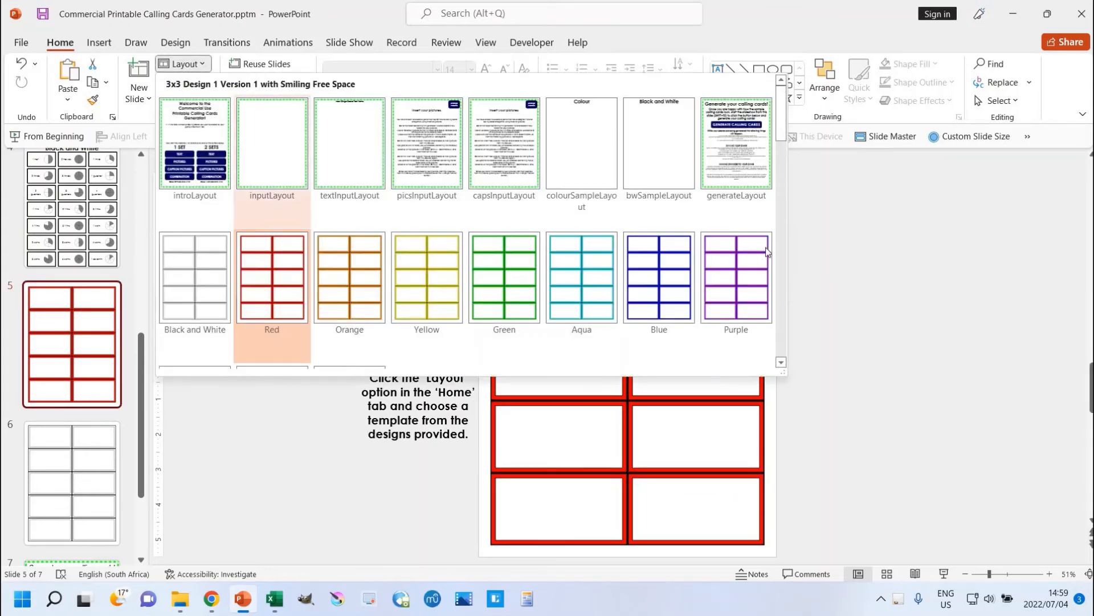
drag(784, 137, 790, 228)
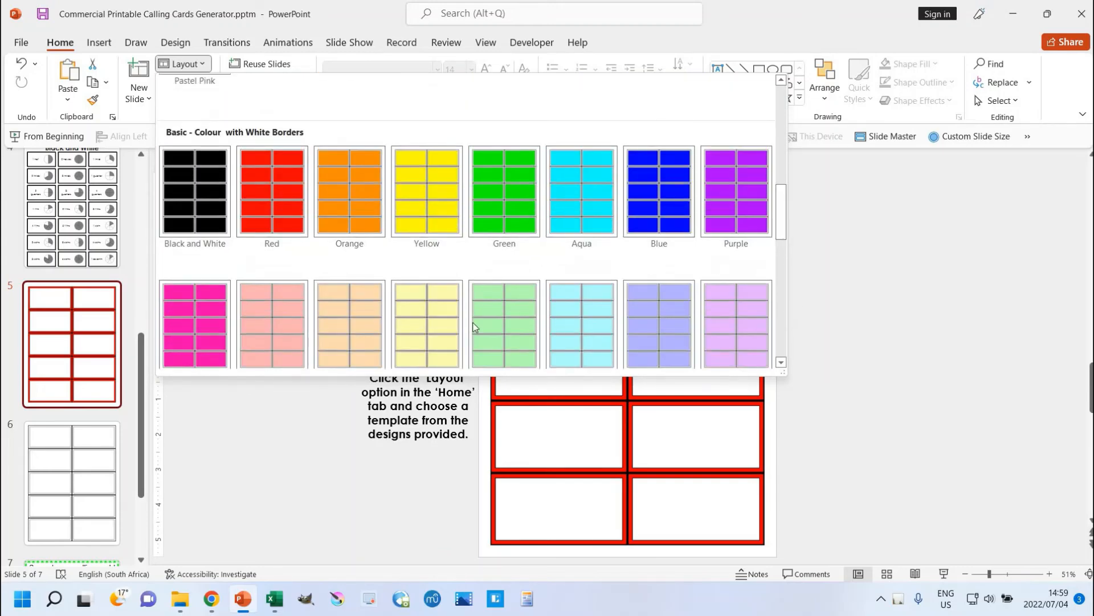
click(502, 322)
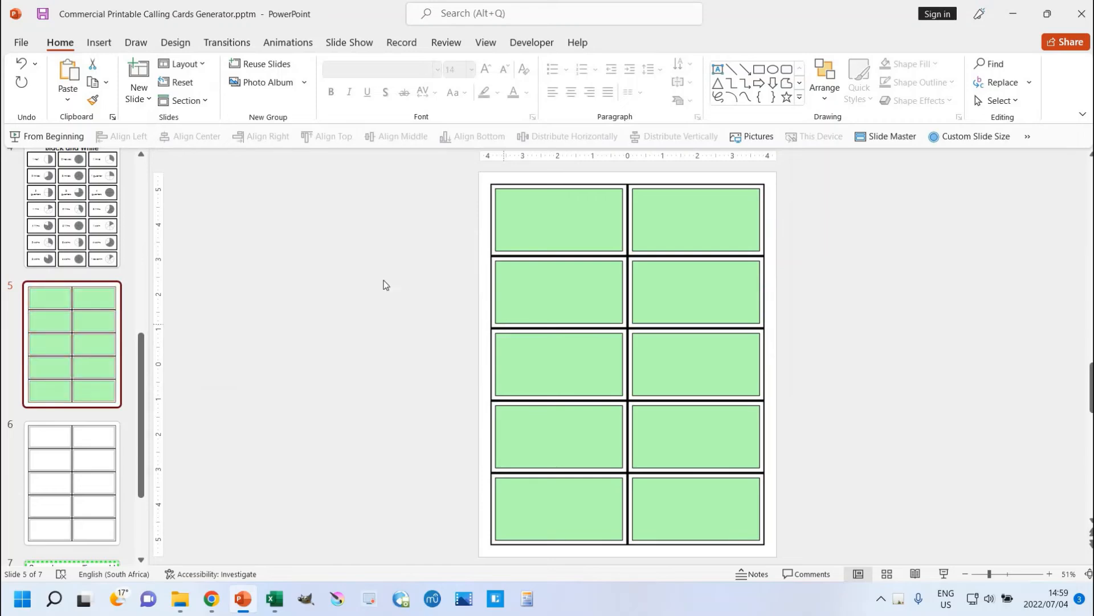
Step: Change the colour template slide's layout to the design with pastel green borders and white cards
click(194, 65)
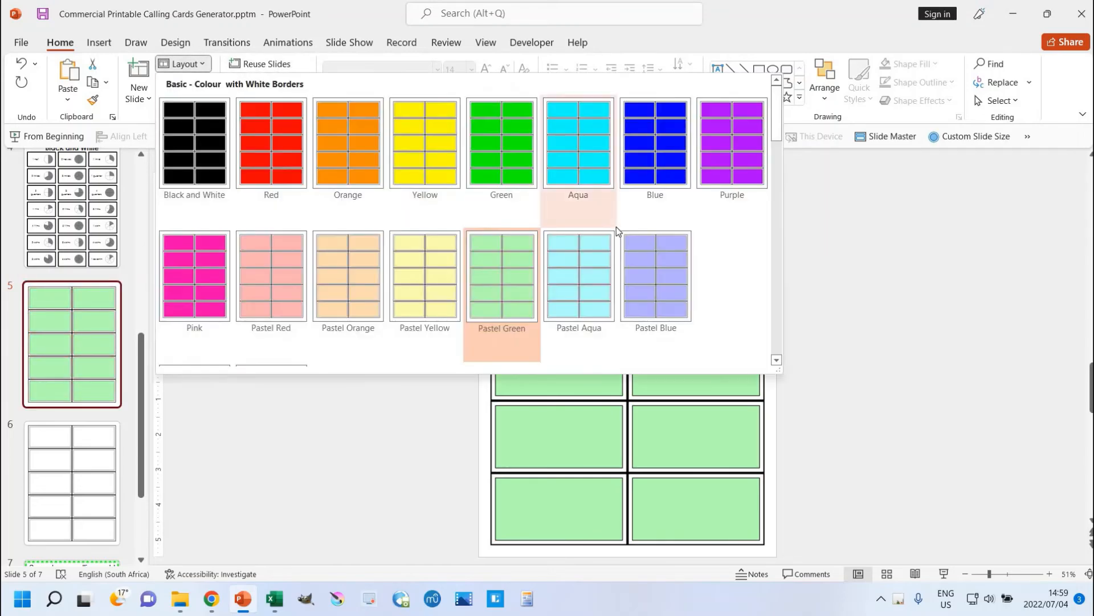
drag(776, 131, 782, 206)
click(489, 323)
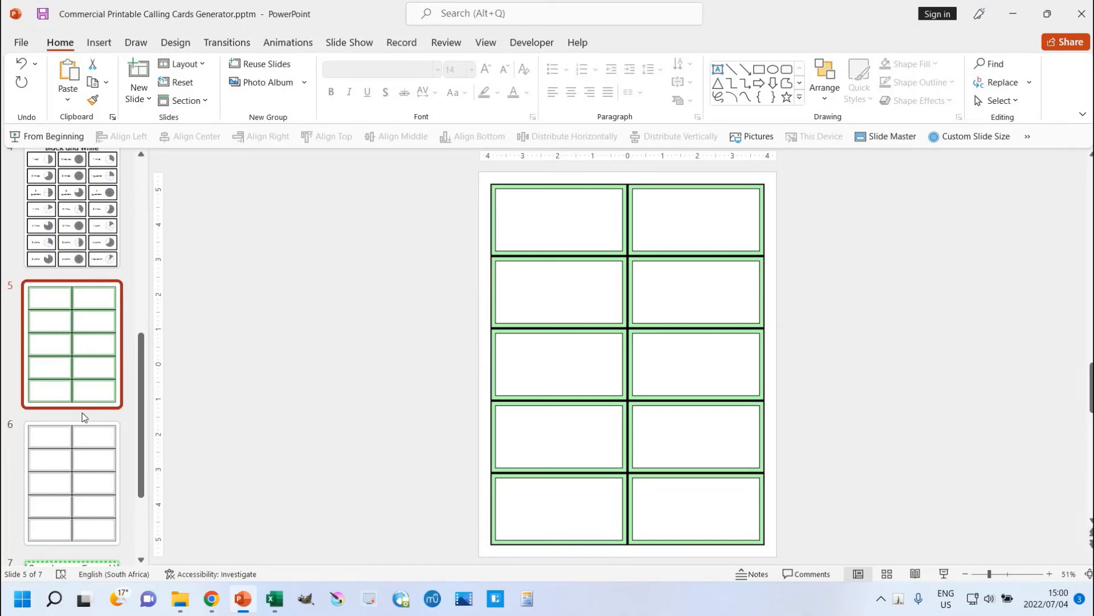
Step: Check the Black and White template slide and generate the calling cards by running the slideshow from the "Generate your calling cards!" slide
scroll(67, 388, down, 1)
scroll(71, 333, down, 1)
click(72, 336)
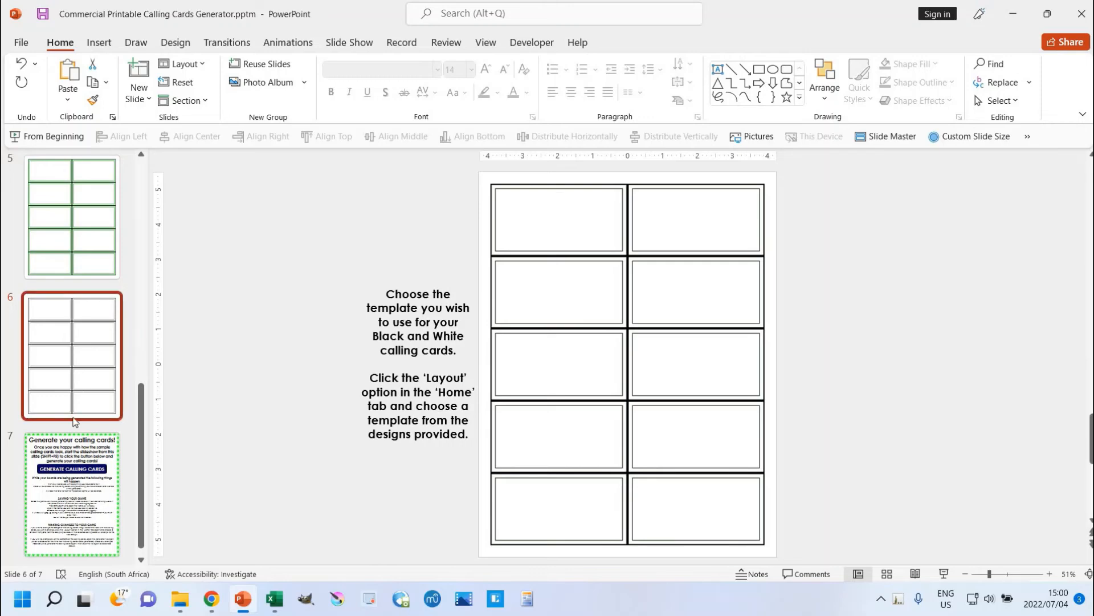
scroll(76, 422, down, 1)
click(74, 461)
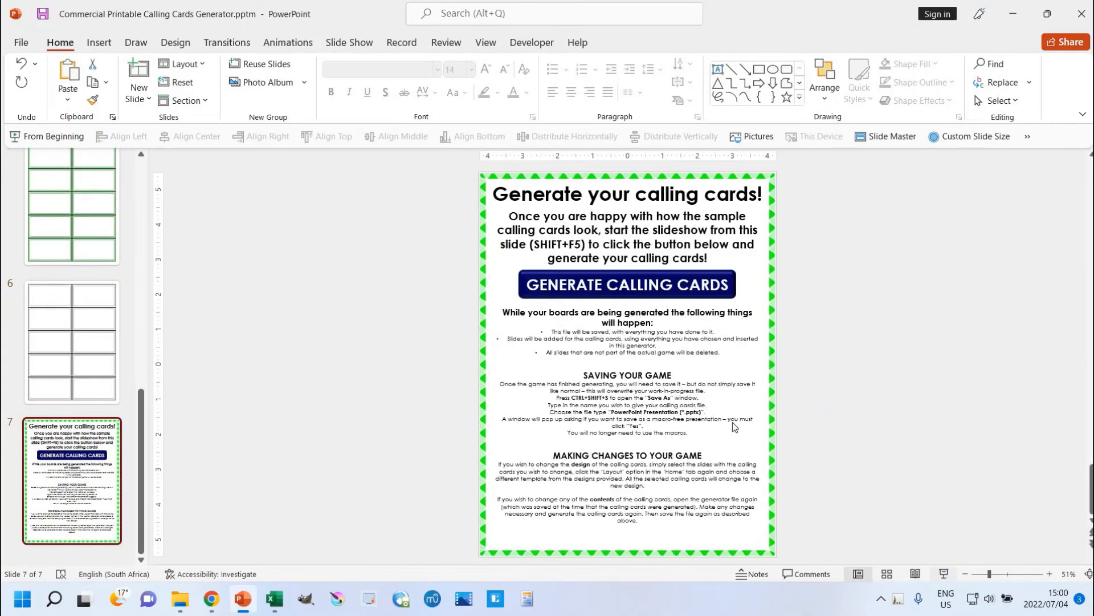
click(946, 575)
click(555, 176)
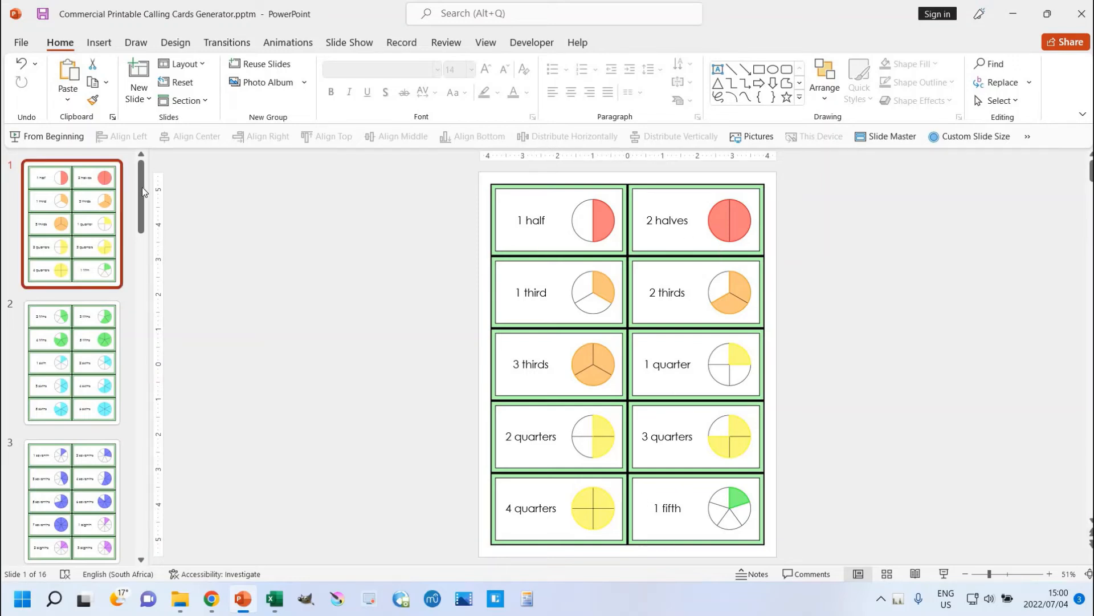
Step: Examine the generated colour and black and white calling card slides through to the last one
scroll(145, 228, down, 3)
scroll(145, 248, down, 10)
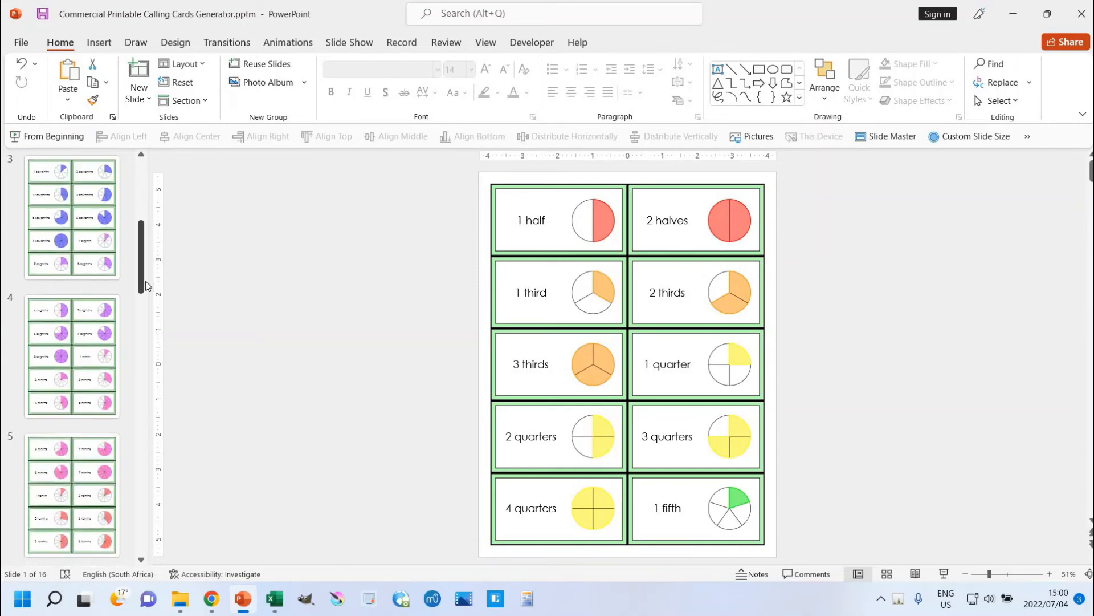
scroll(149, 338, down, 3)
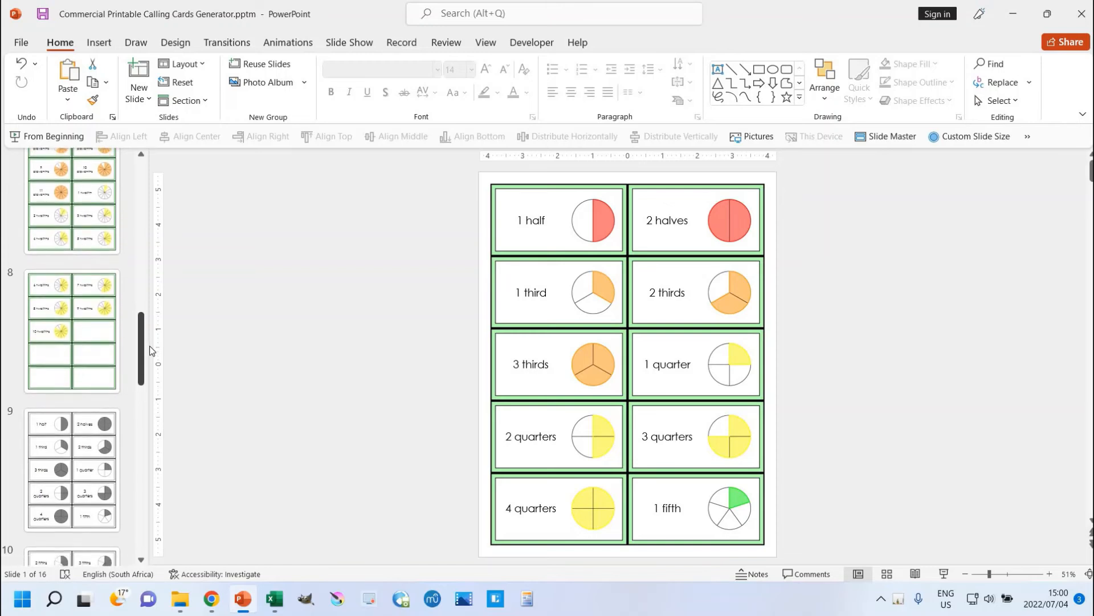
click(106, 288)
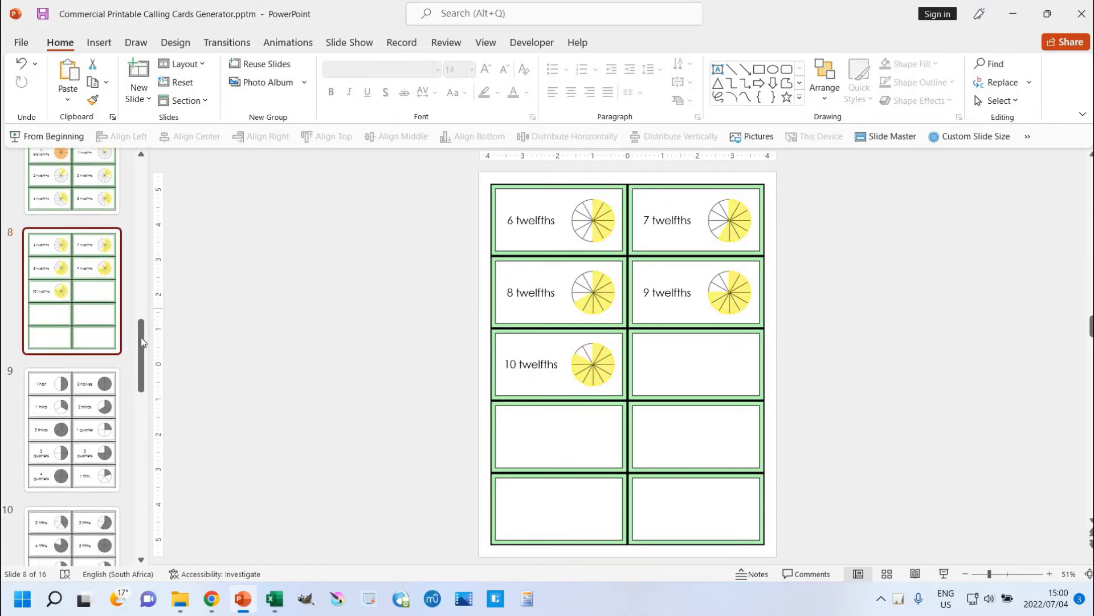
scroll(141, 342, down, 3)
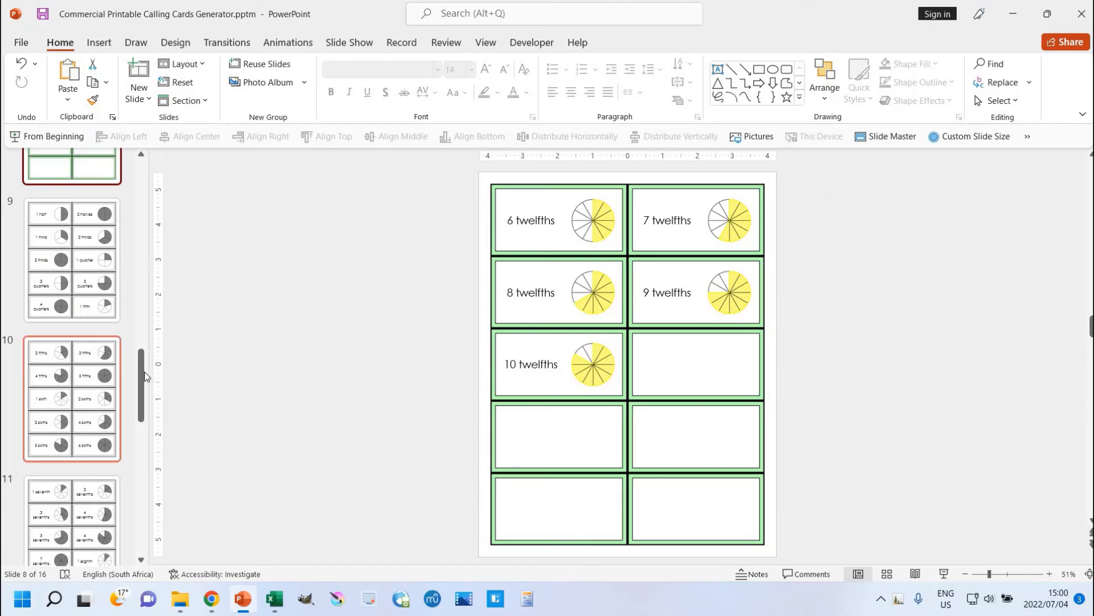
scroll(130, 468, down, 1)
scroll(114, 502, down, 3)
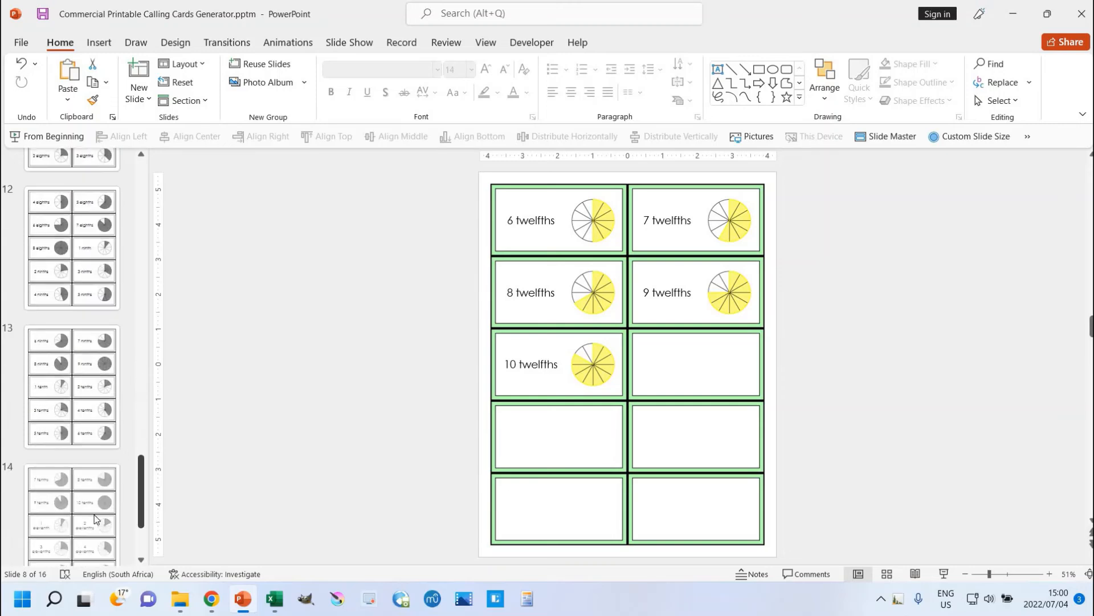
click(90, 516)
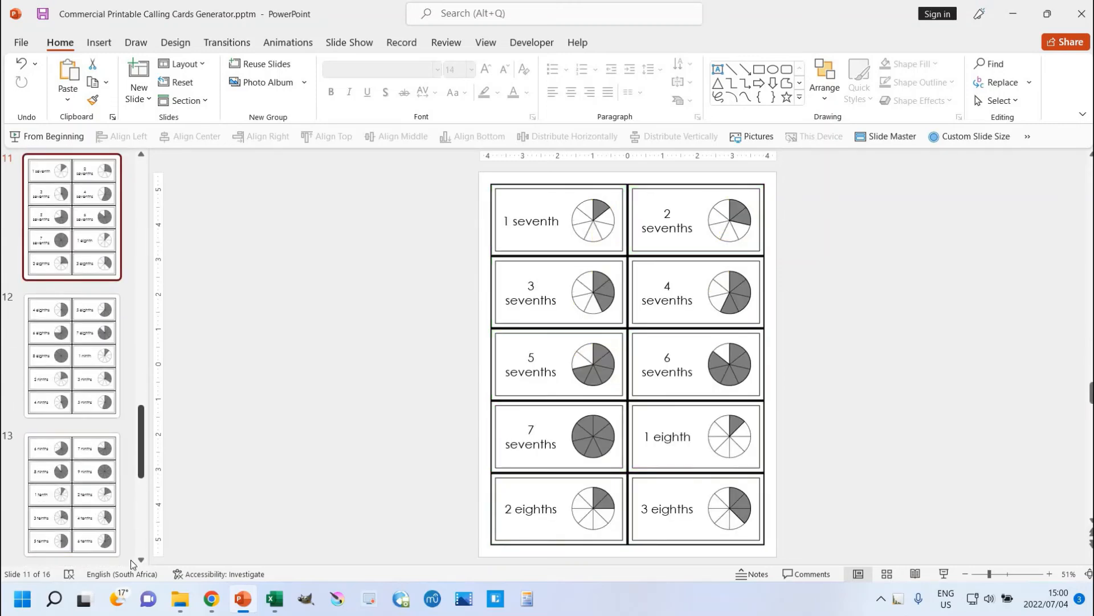
scroll(91, 525, down, 6)
click(82, 509)
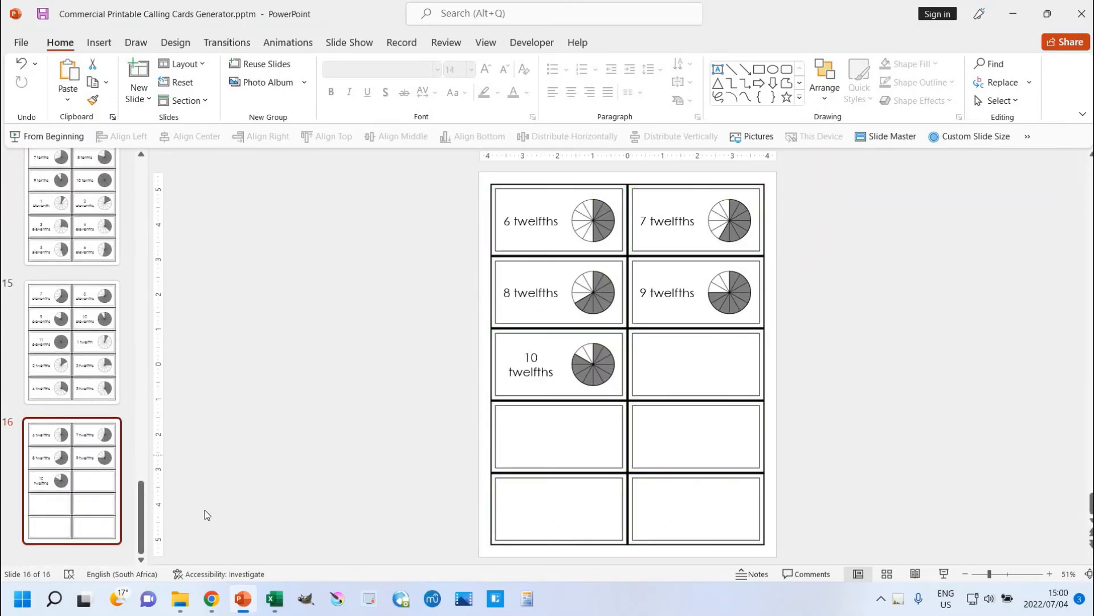
Step: Undo the calling card generation and return to the generator's welcome slide
click(139, 183)
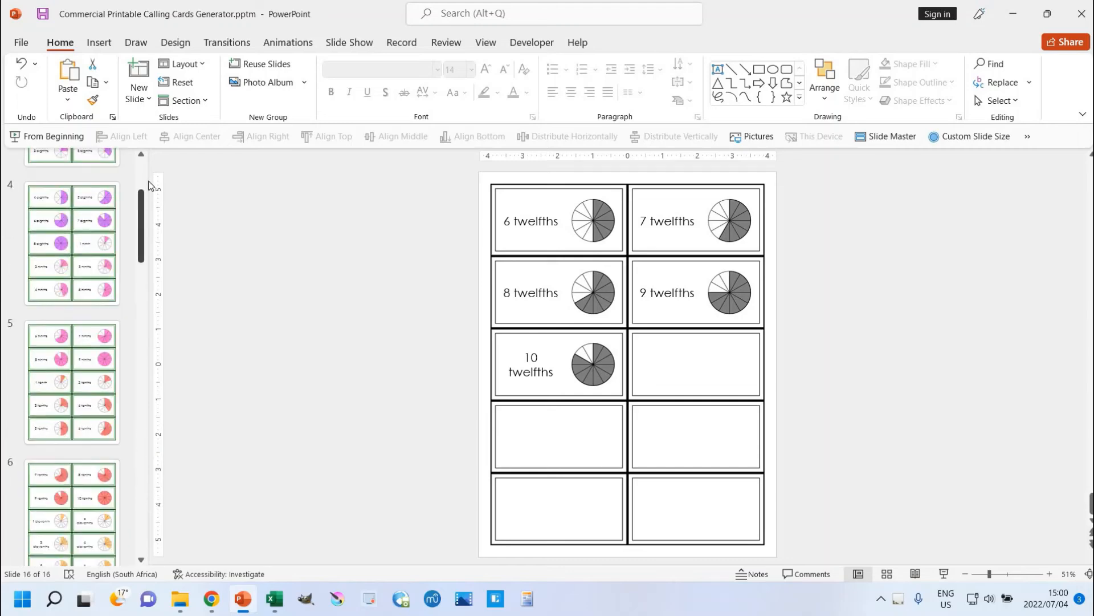
click(263, 209)
key(ctrl+z)
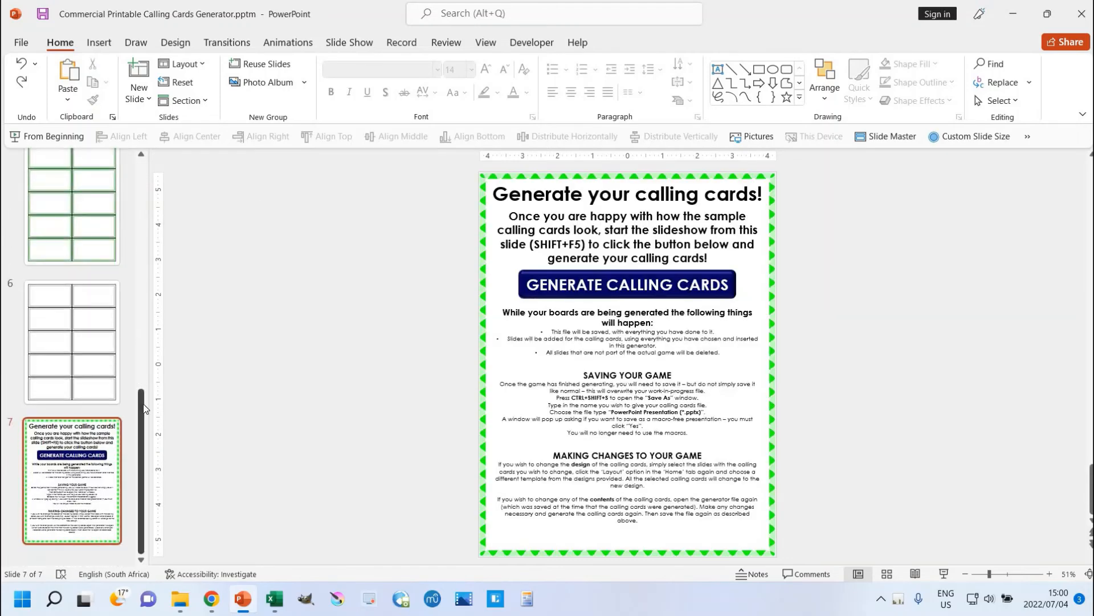
scroll(89, 215, up, 8)
click(88, 215)
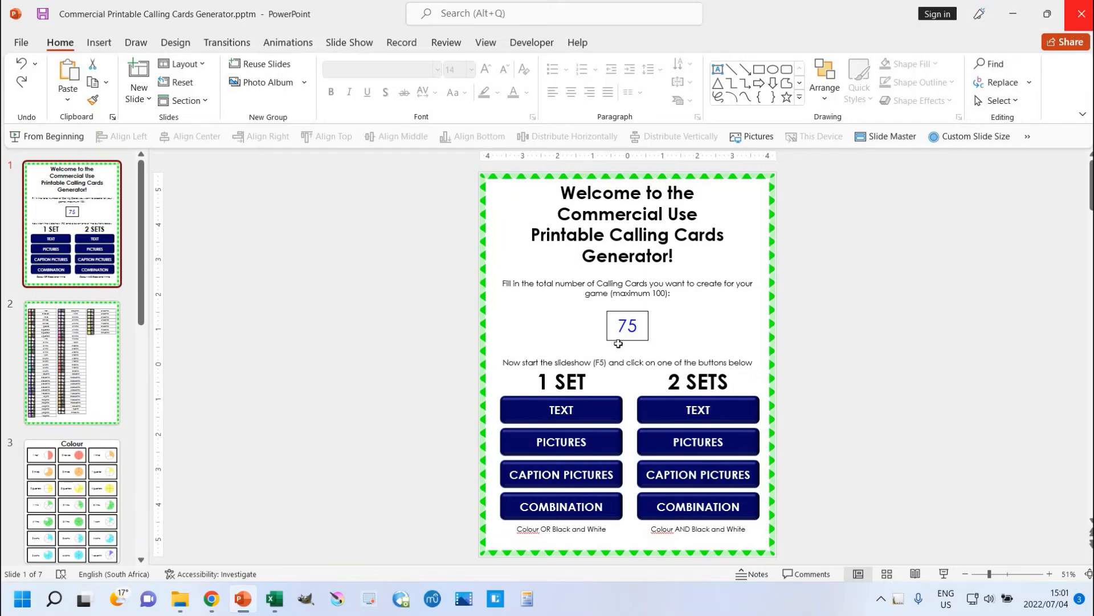
Step: Close the printable cards generator and open Commercial Individual Calling Cards Generator.pptm from the Demo video folder with its macros enabled
click(1082, 21)
click(181, 602)
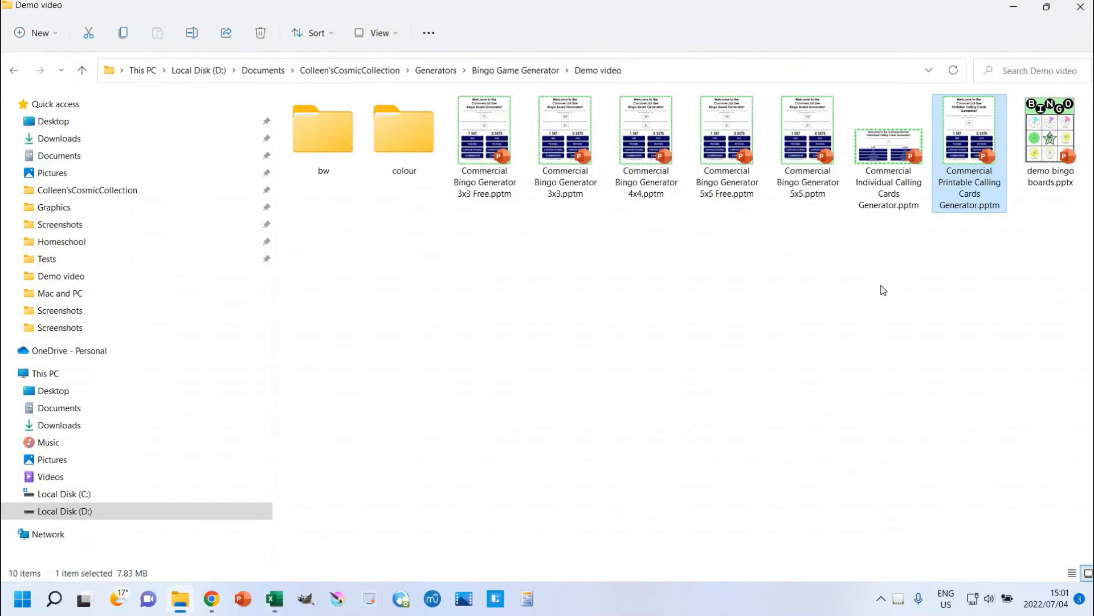
click(886, 196)
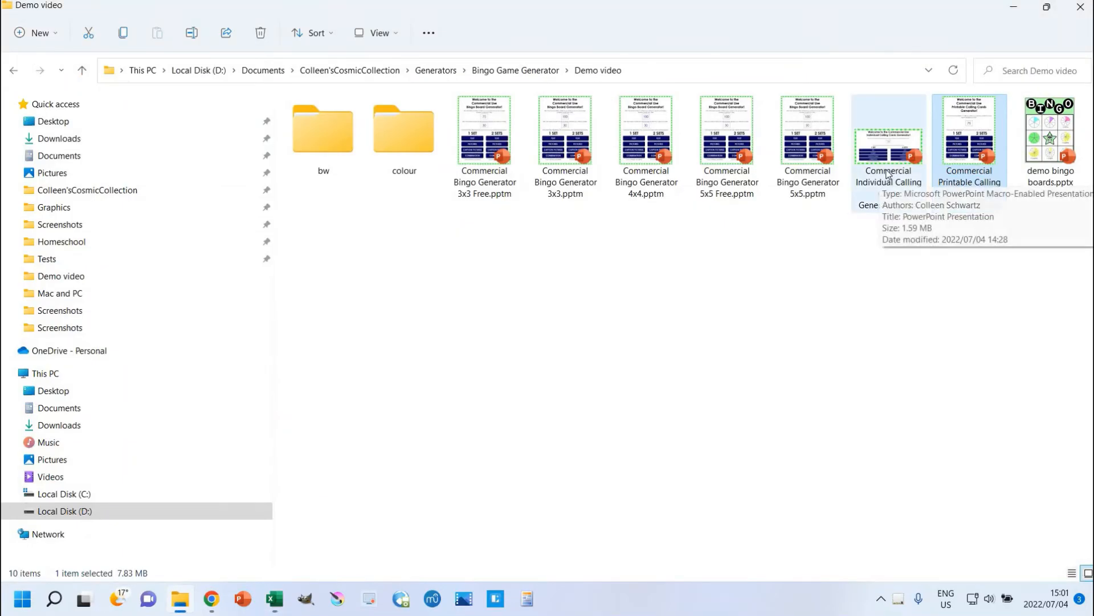
double_click(887, 174)
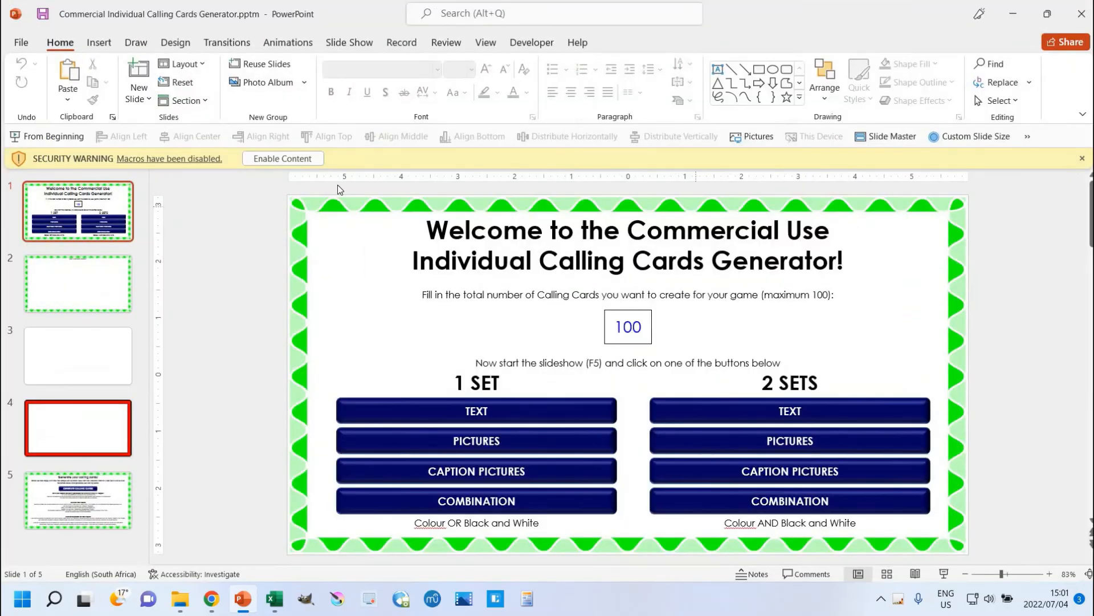
click(282, 158)
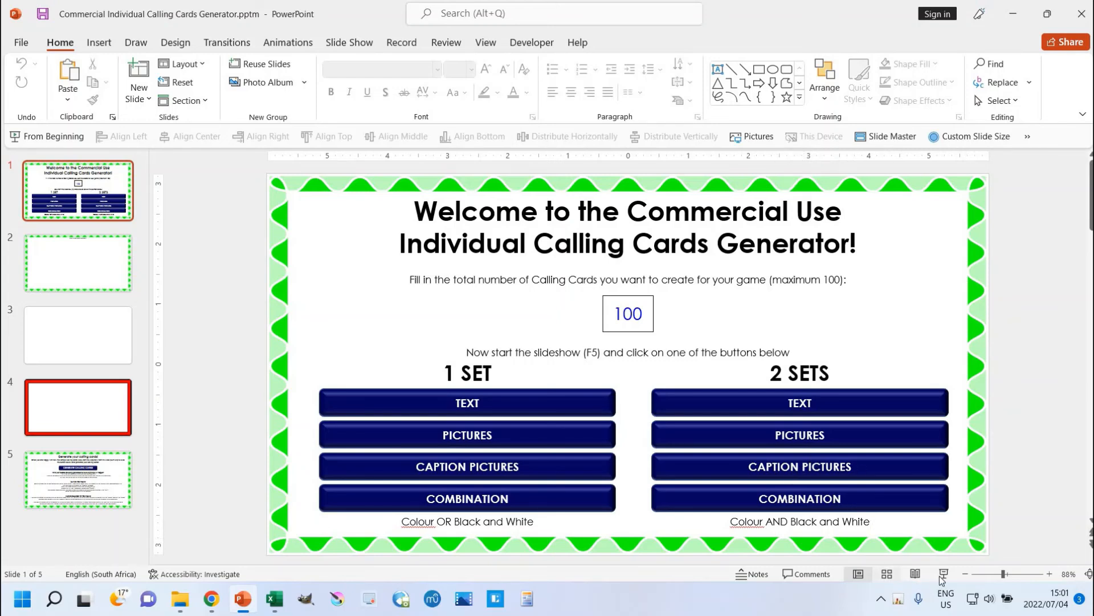
Step: Set the total number of calling cards to 75 and choose Caption Pictures under 2 Sets in the slideshow
double_click(622, 316)
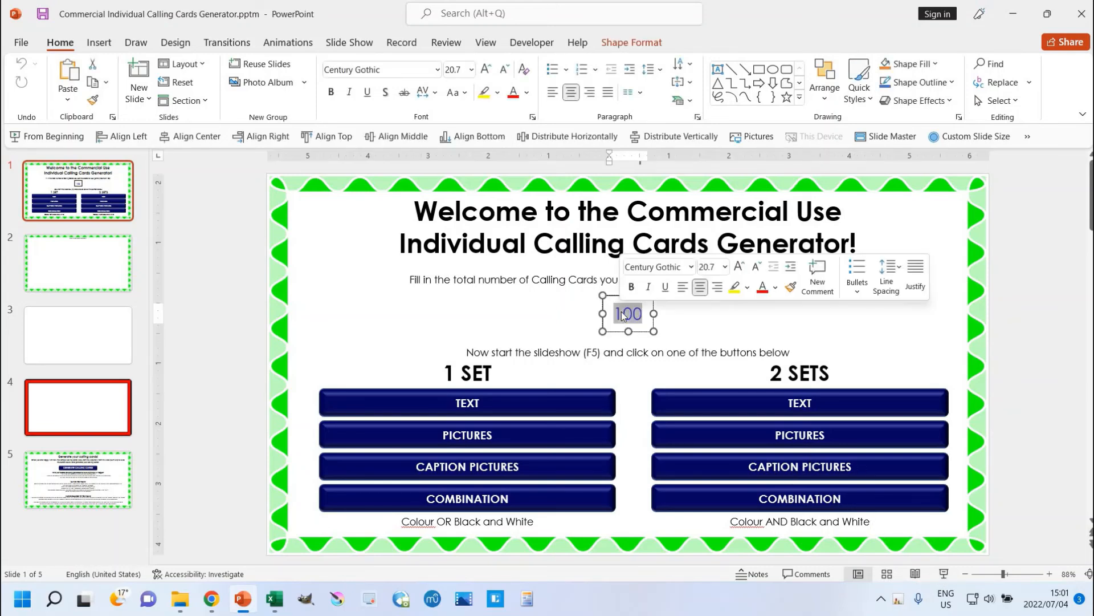
text(75)
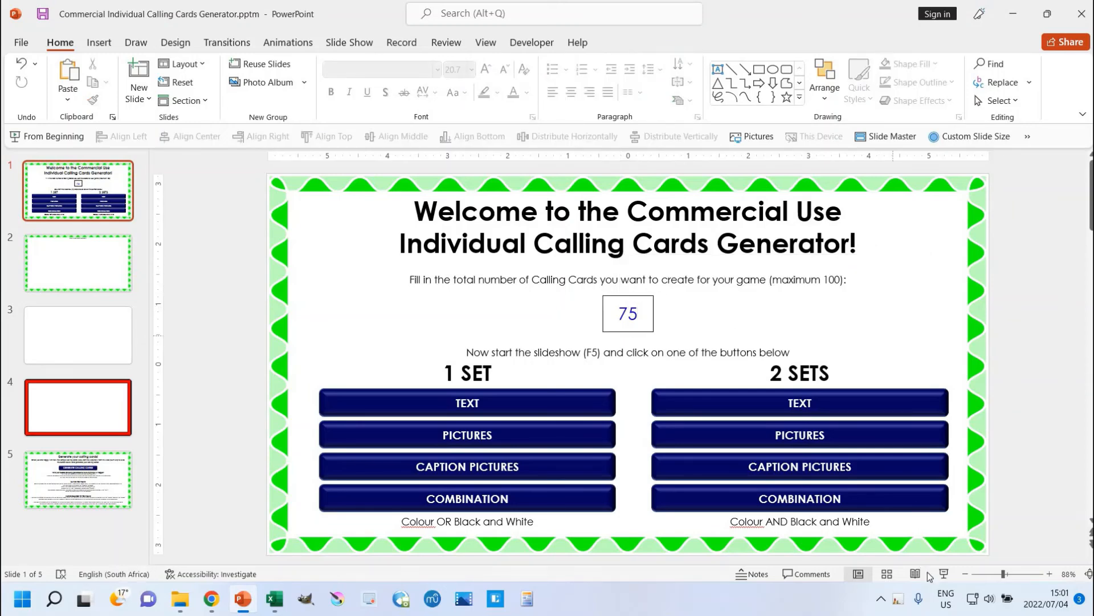
click(944, 574)
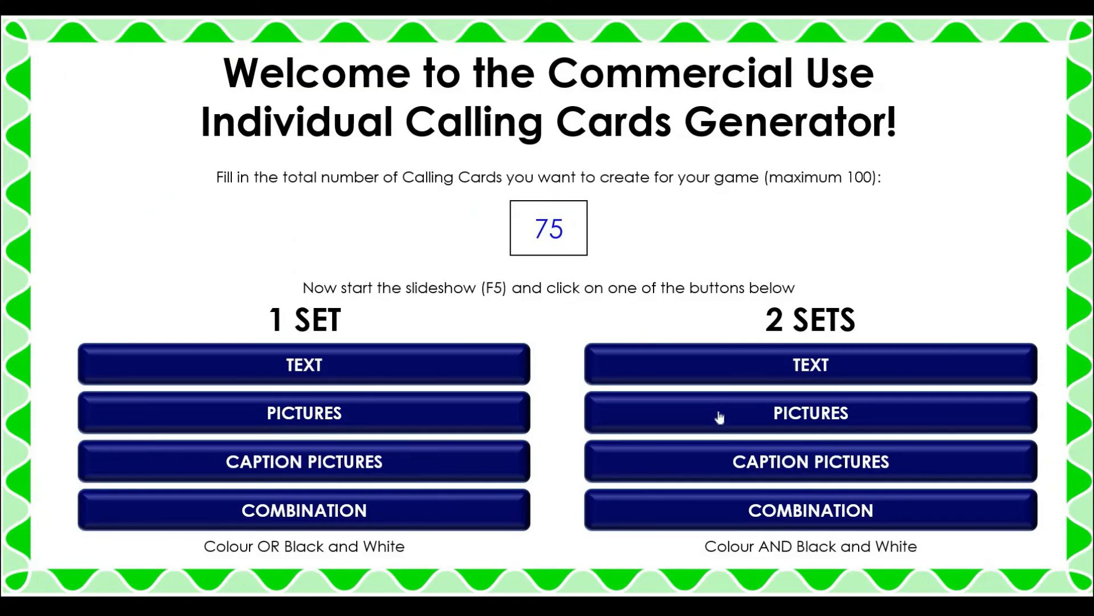
click(782, 467)
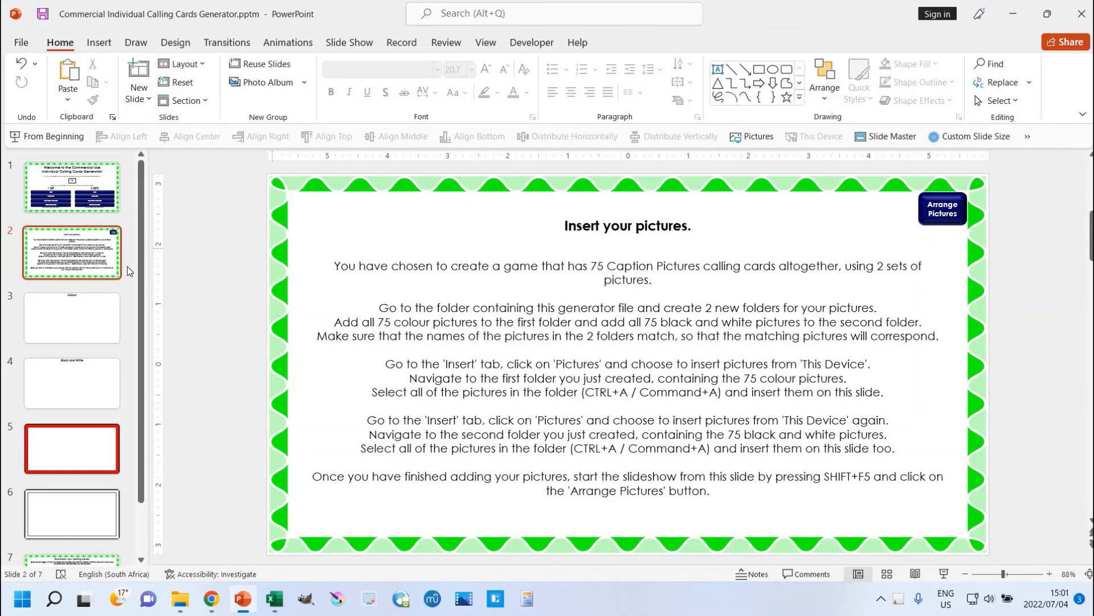
Step: Insert all the fraction pictures from the Demo video "colour" folder onto the "Insert your pictures" slide
click(99, 43)
click(111, 74)
click(137, 143)
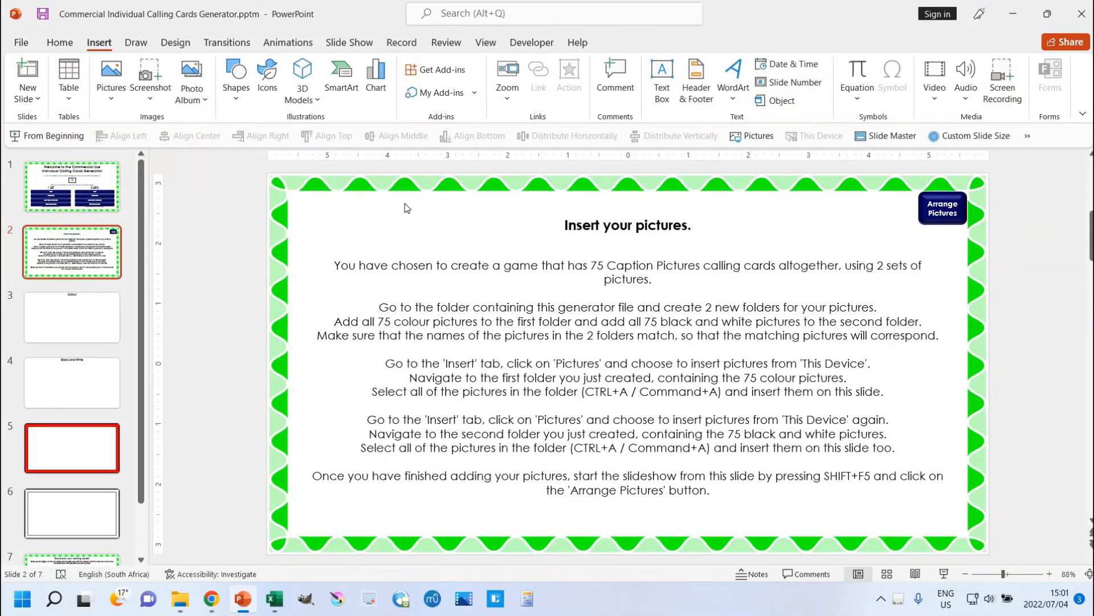
click(94, 265)
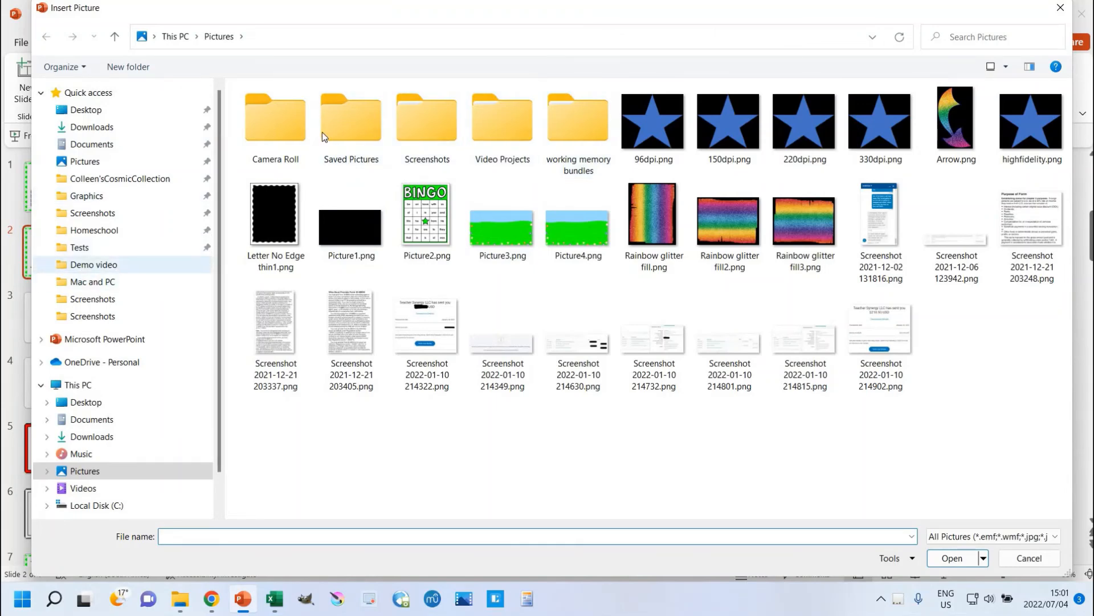
double_click(344, 125)
click(375, 139)
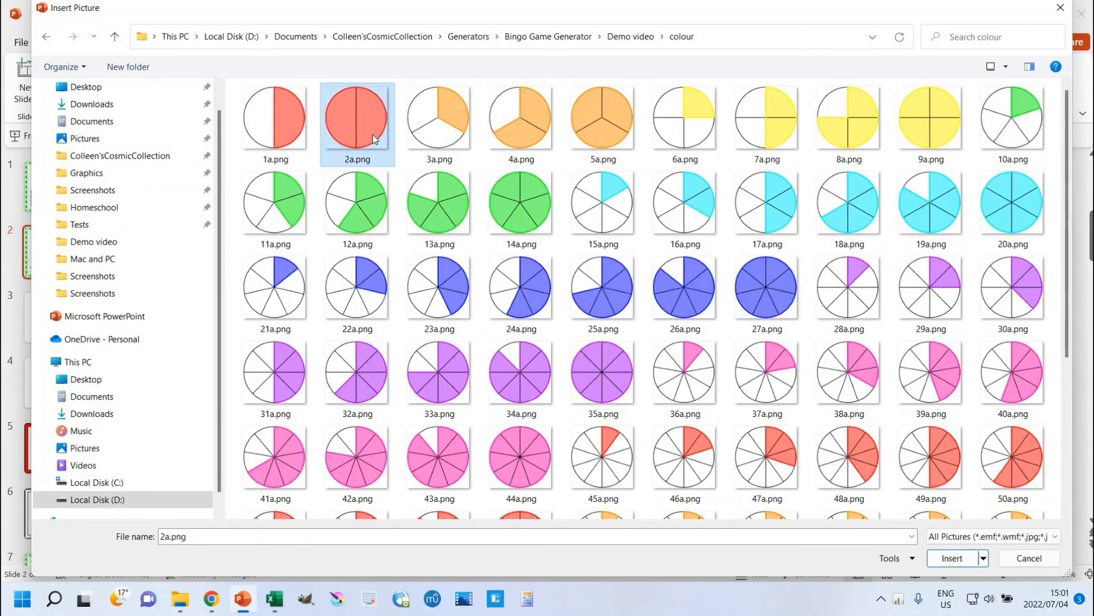
key(ctrl+a)
key(Return)
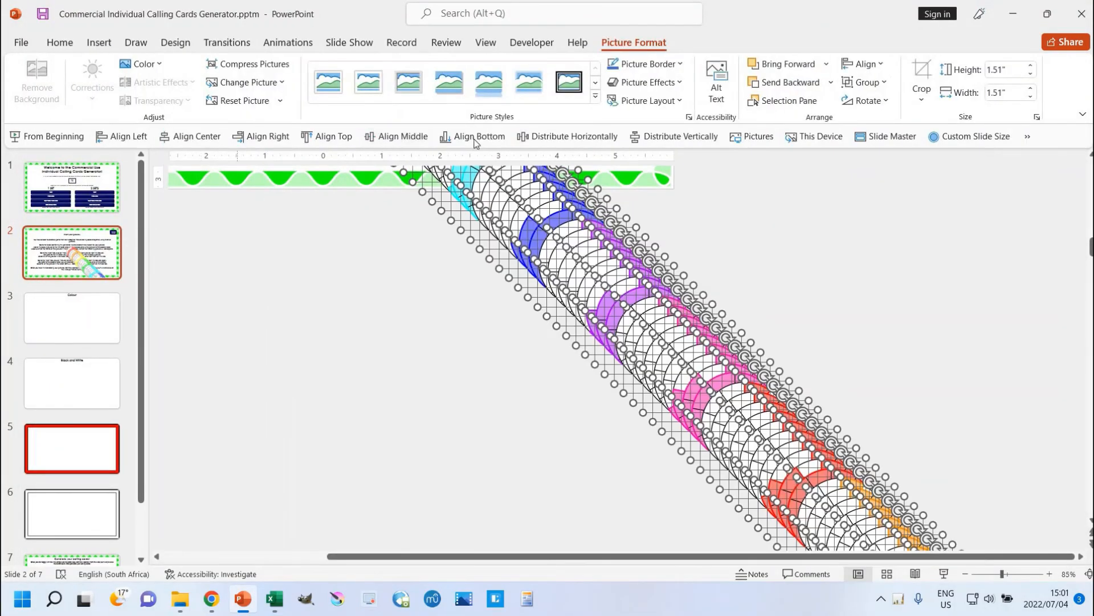
Step: Insert all the black and white fraction pictures from the Demo video "bw" folder onto the picture slide
click(740, 139)
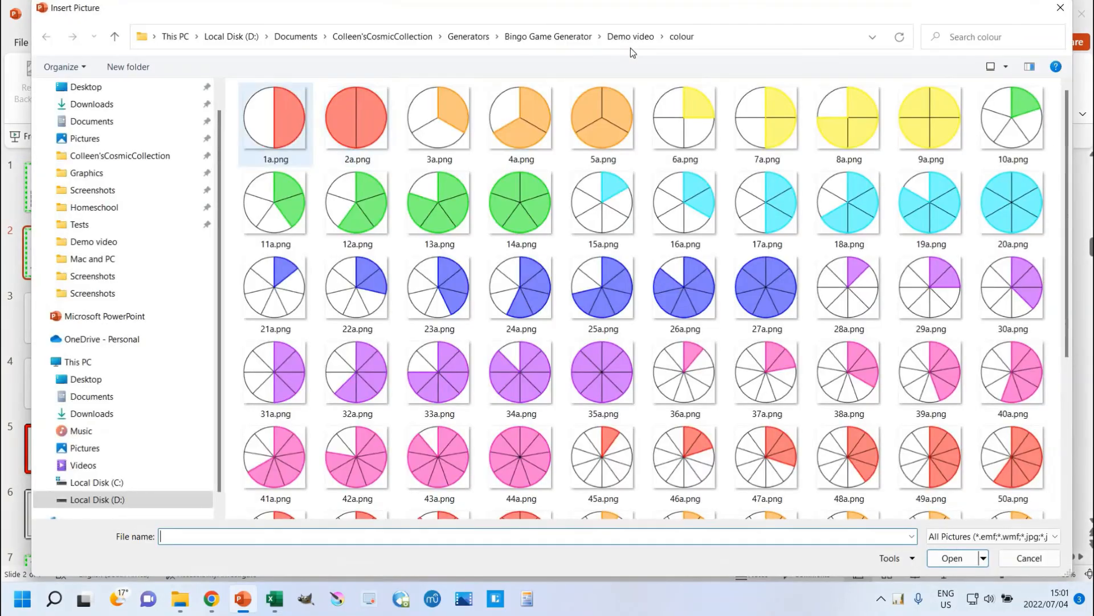
click(662, 36)
click(673, 57)
click(591, 110)
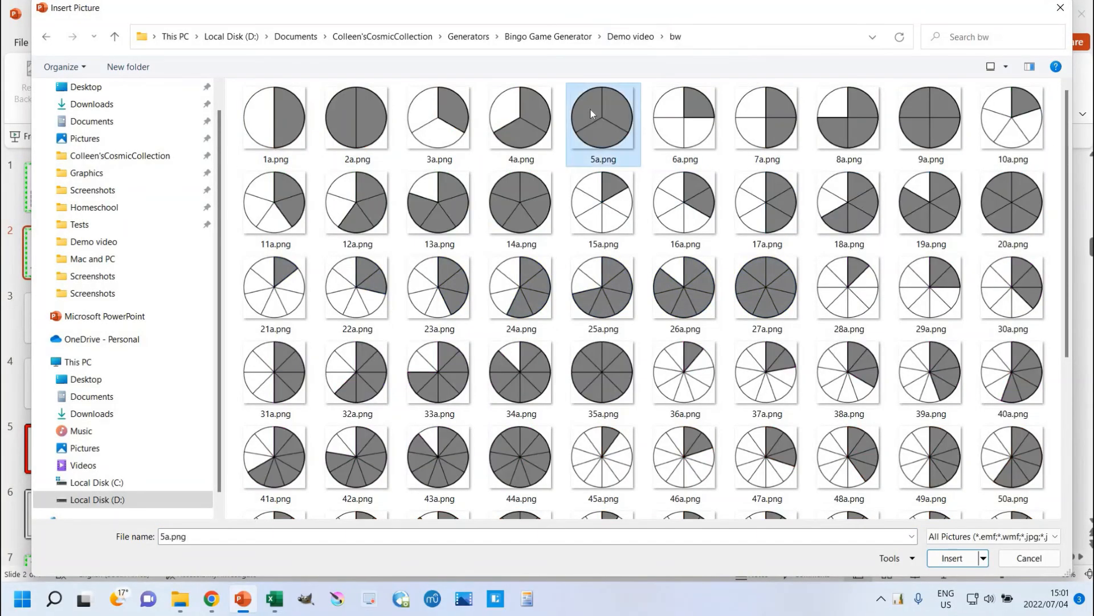
key(ctrl+a)
key(Return)
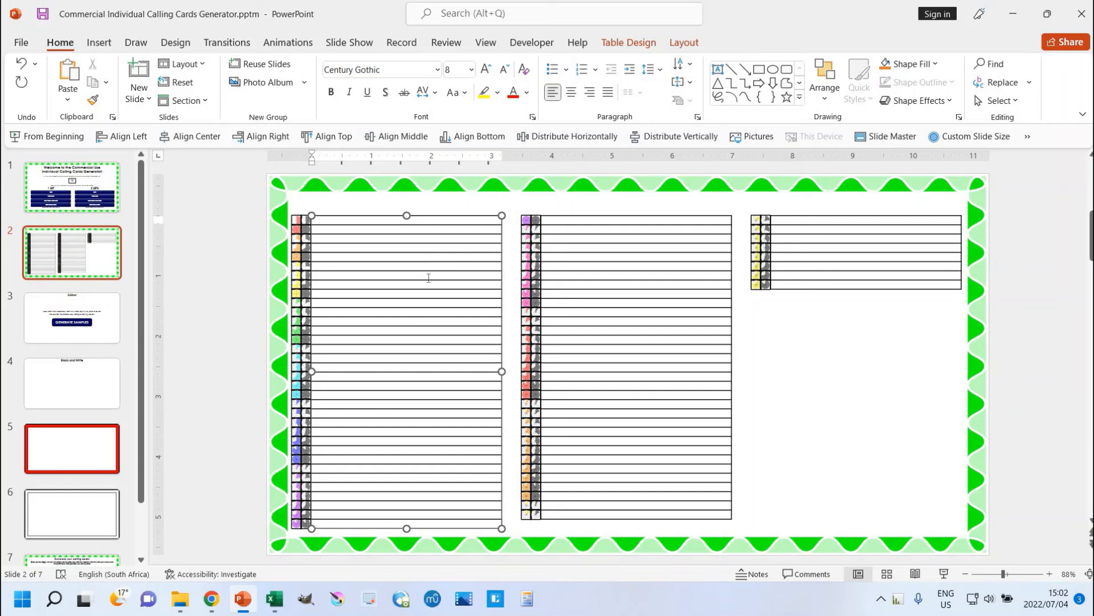
Step: Copy the captions "1 half" to "7 eighths" from column A of Book1.xlsx in Excel into the first caption table in PowerPoint
click(276, 599)
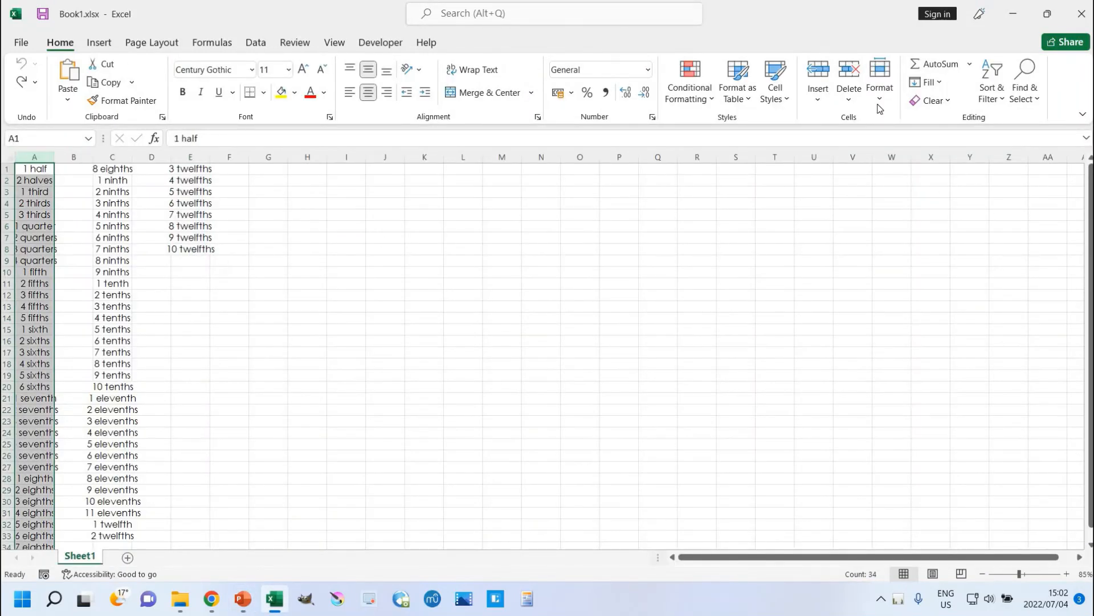
key(ctrl+c)
key(alt+Tab)
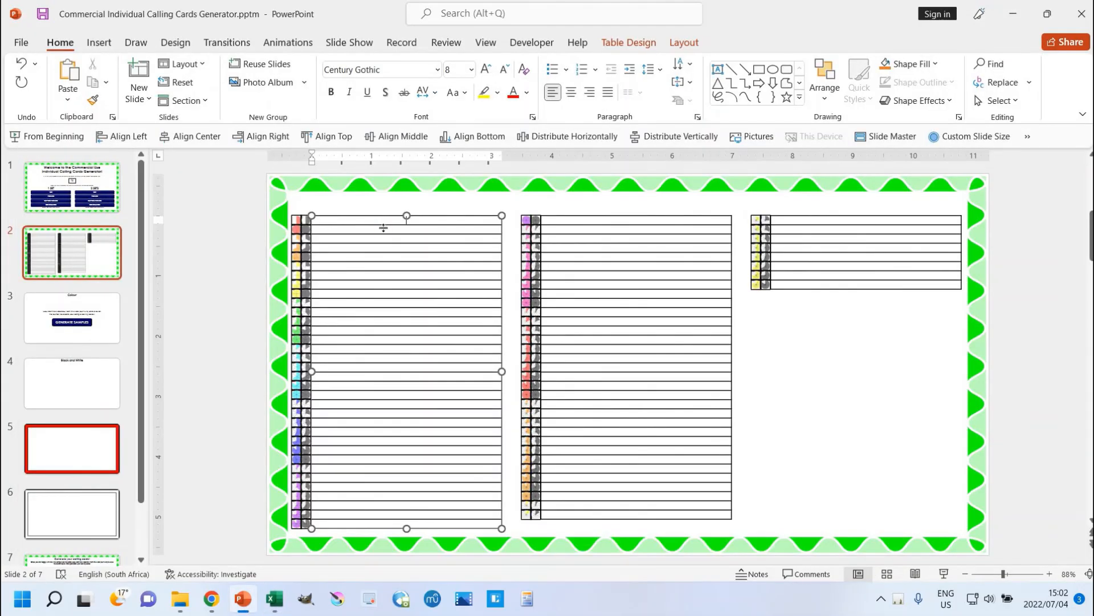
key(ctrl+v)
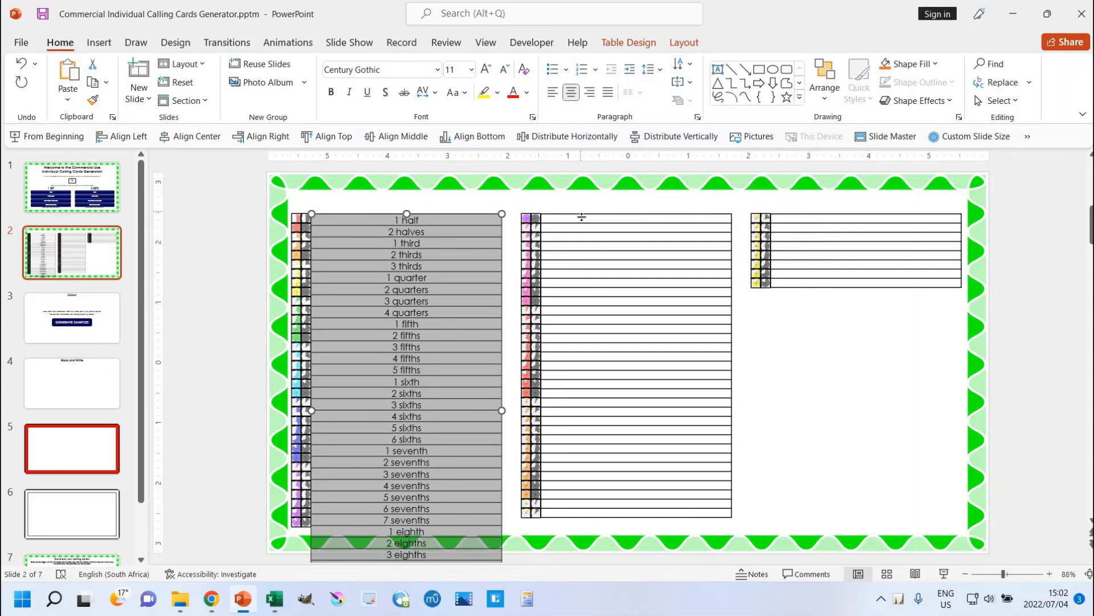
Step: Reduce the font size of the captions in the first table to 6
click(505, 70)
click(505, 70)
click(505, 69)
click(505, 69)
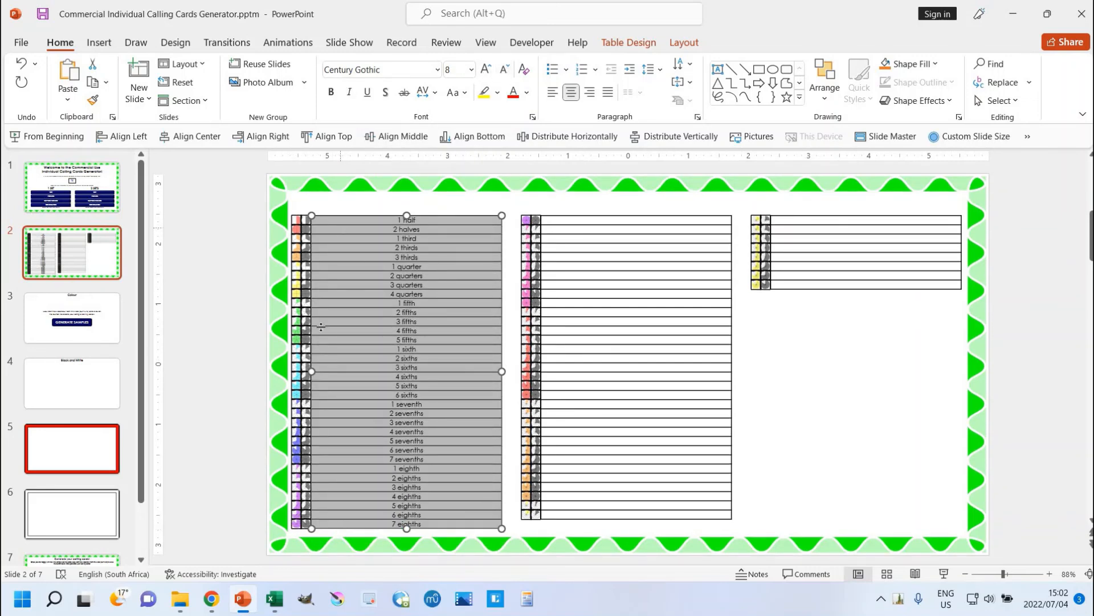
click(505, 71)
click(505, 71)
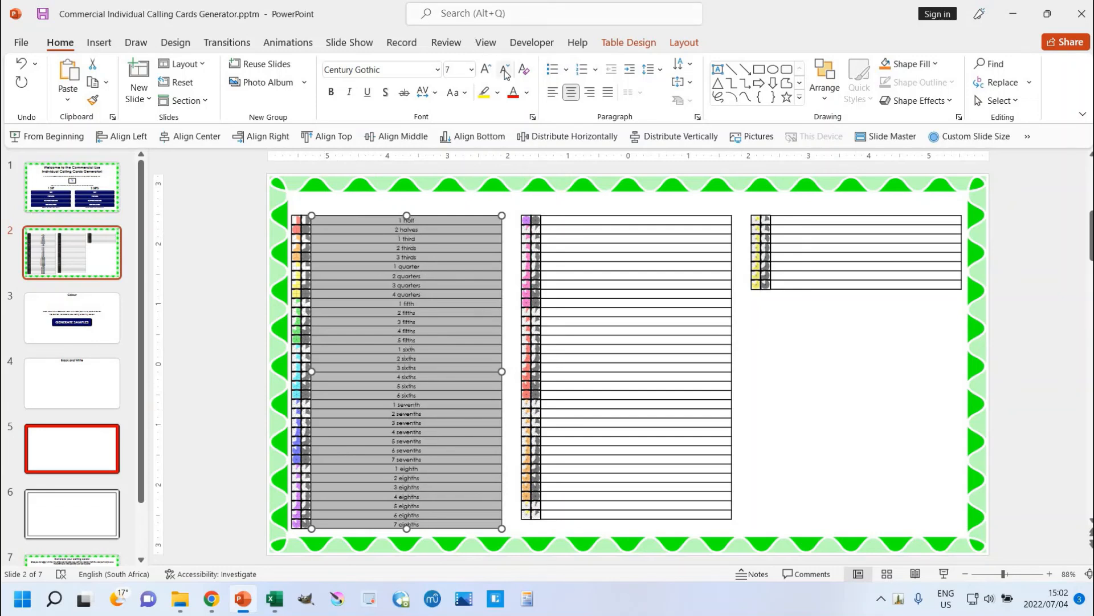
click(505, 71)
click(505, 70)
click(505, 70)
click(505, 71)
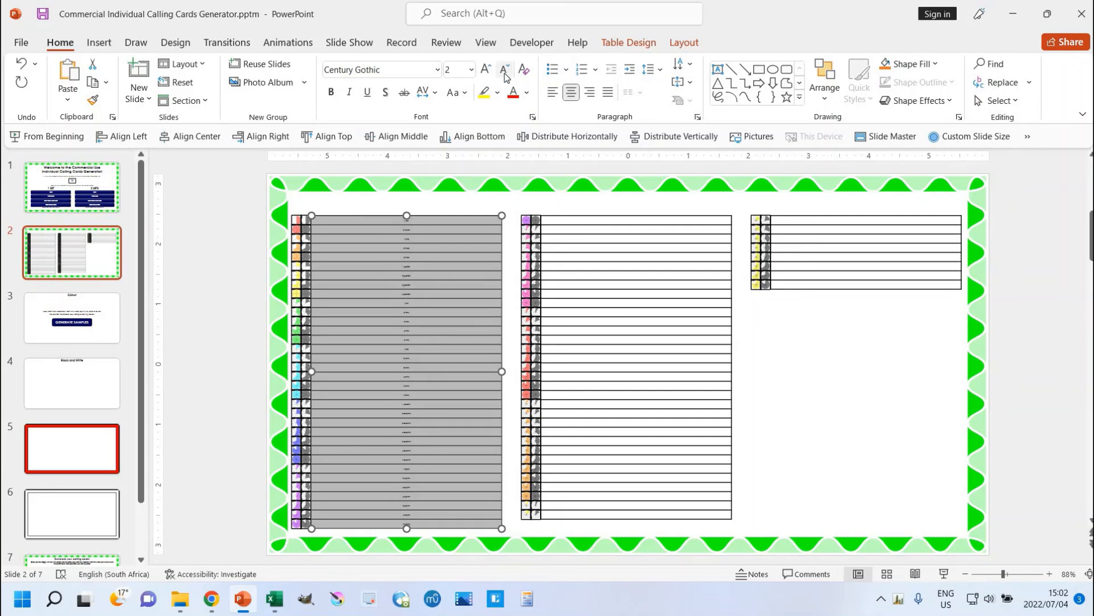
key(ctrl+z)
key(ctrl+z)
key(ctrl+z)
key(ctrl+z)
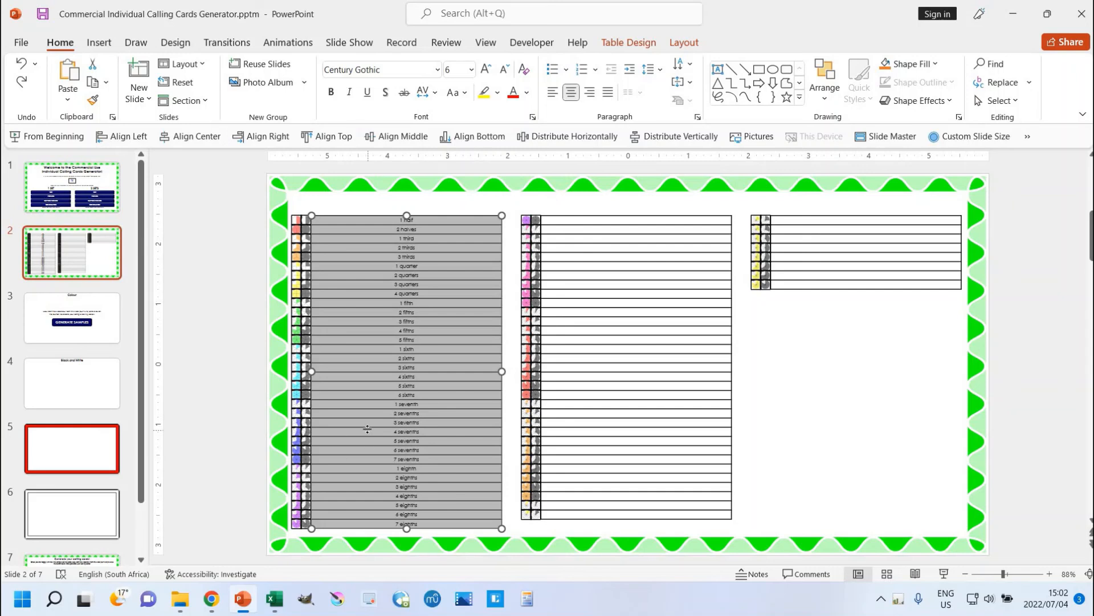
Step: Copy the captions "8 eighths" to "2 twelfths" from Excel column C into the second caption table and shrink them to fit the picture rows
click(636, 223)
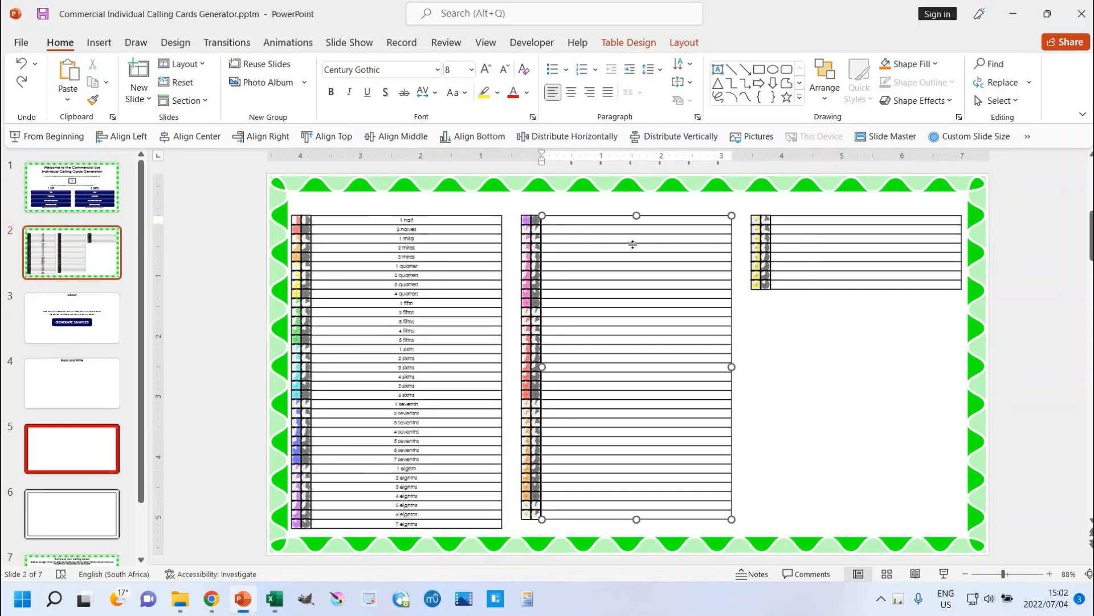
click(274, 599)
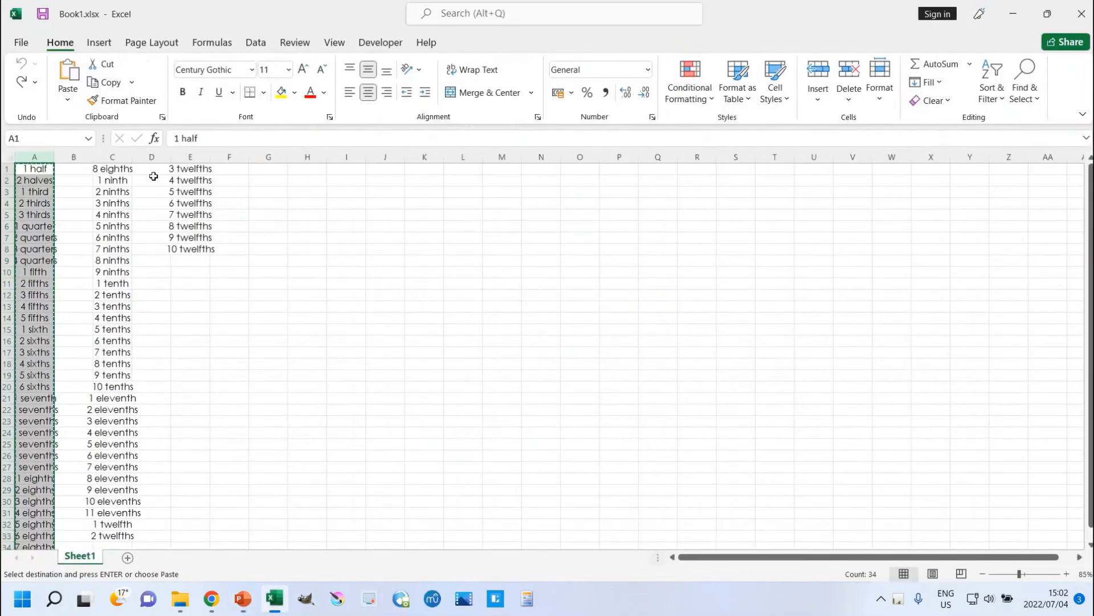
click(113, 157)
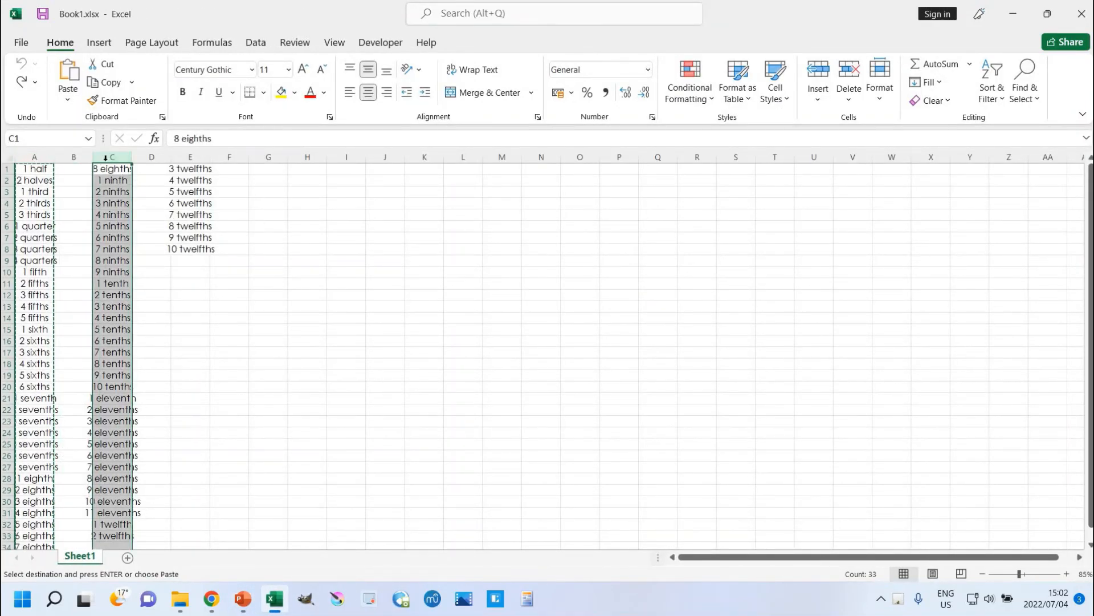
drag(116, 170, 111, 535)
key(ctrl+c)
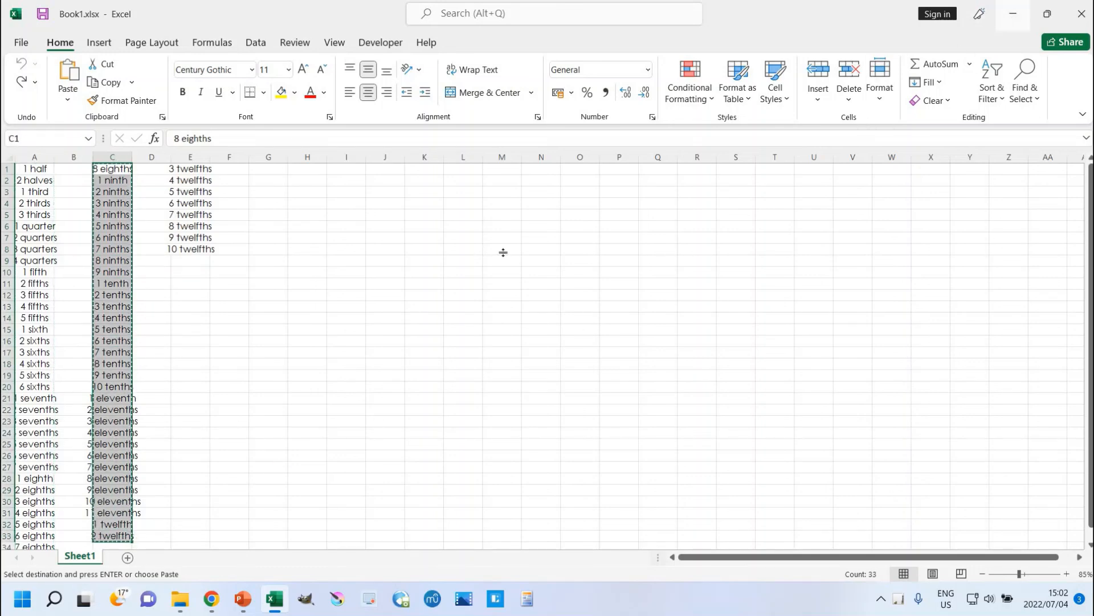
key(alt+Tab)
key(ctrl+v)
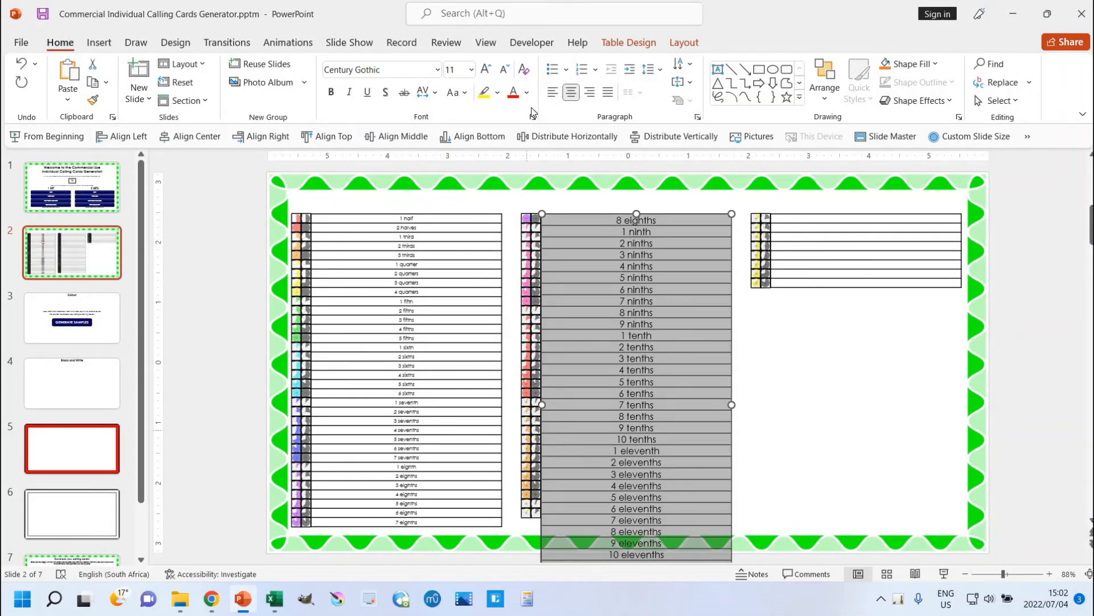
click(503, 69)
click(504, 69)
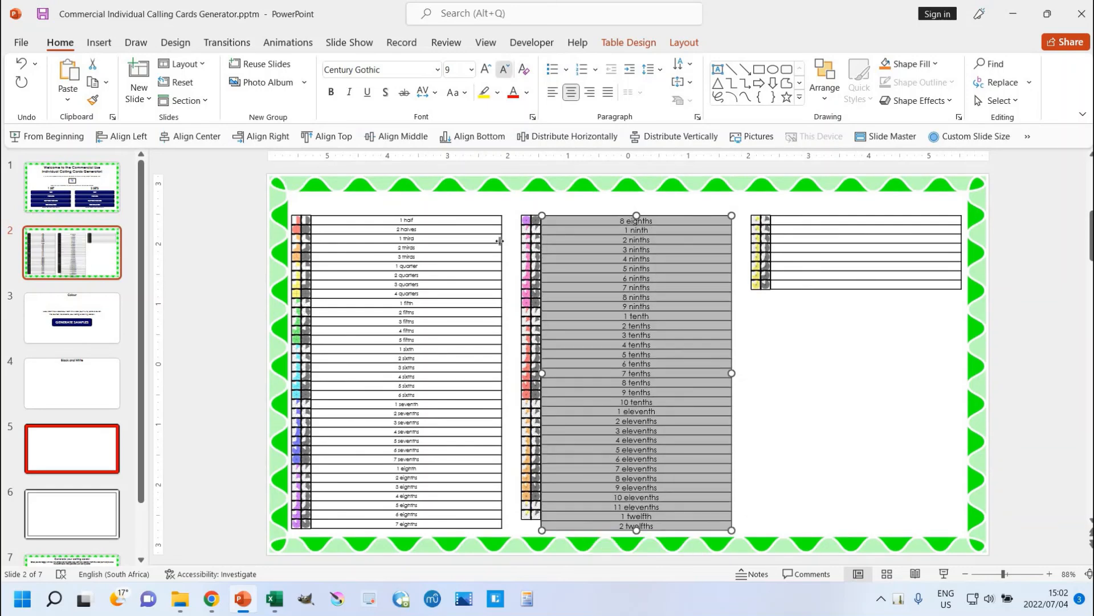
Step: Copy the captions "3 twelfths" to "10 twelfths" from Excel column E into the third caption table and shrink them to fit the picture rows
click(275, 599)
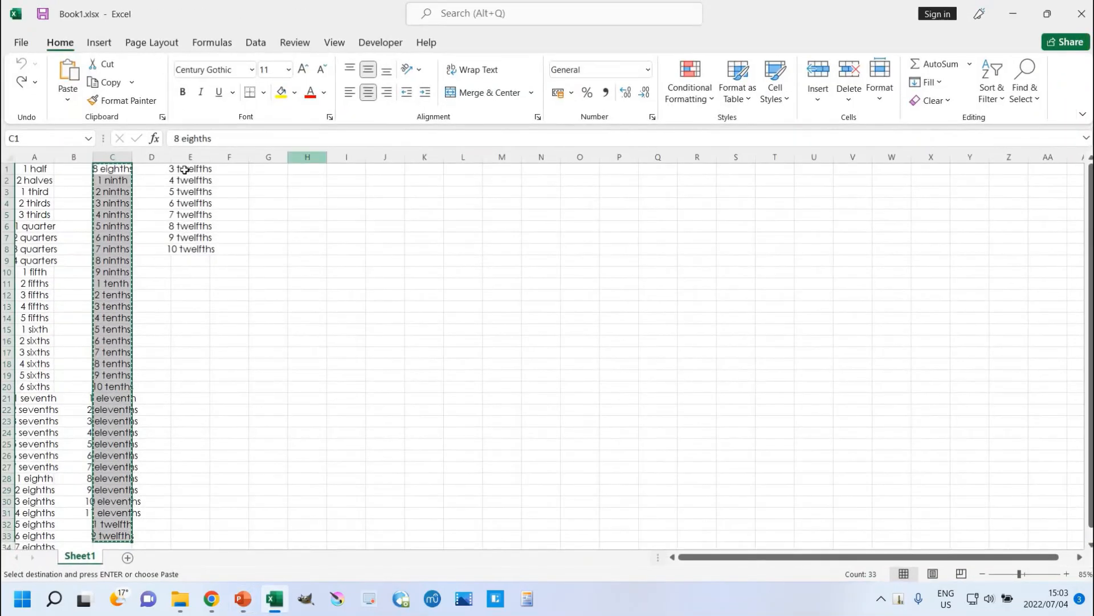
drag(185, 170, 191, 249)
key(ctrl+c)
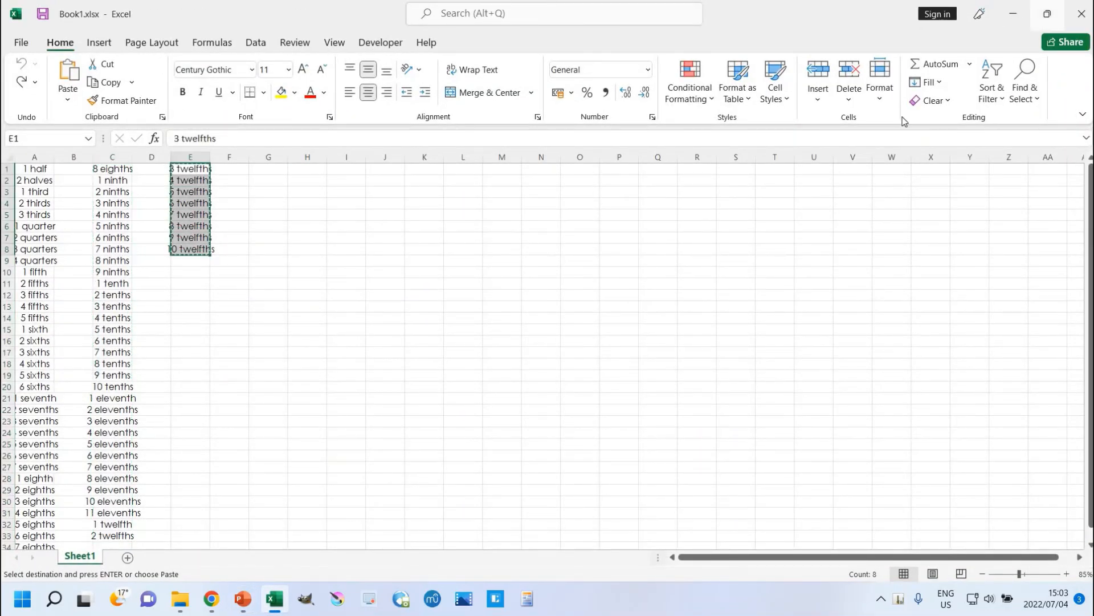
key(alt+Tab)
click(834, 222)
key(ctrl+v)
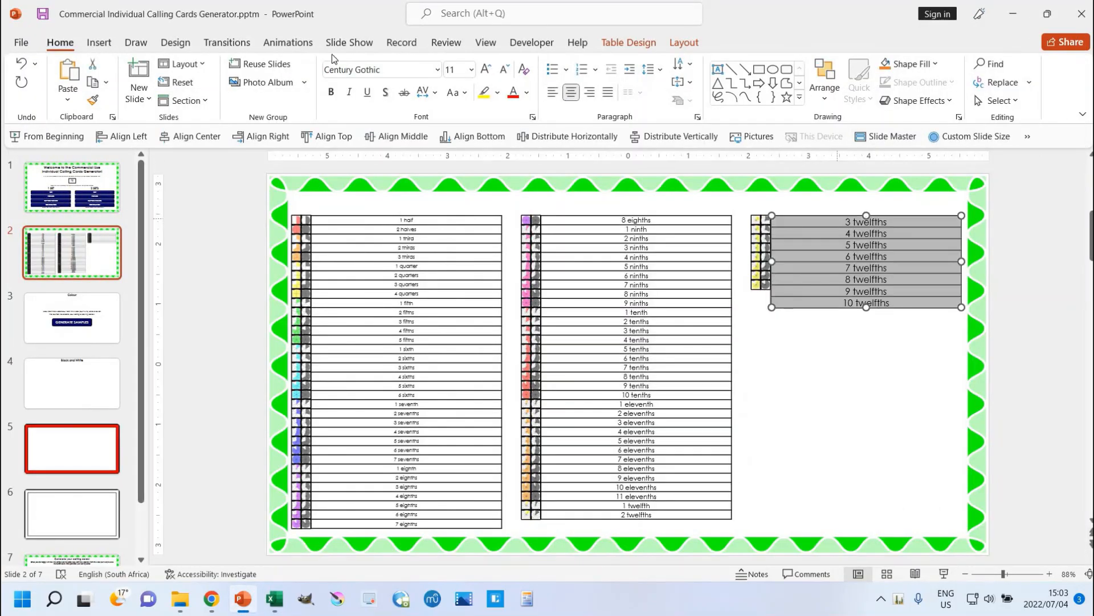
click(504, 69)
click(505, 69)
click(504, 69)
click(504, 69)
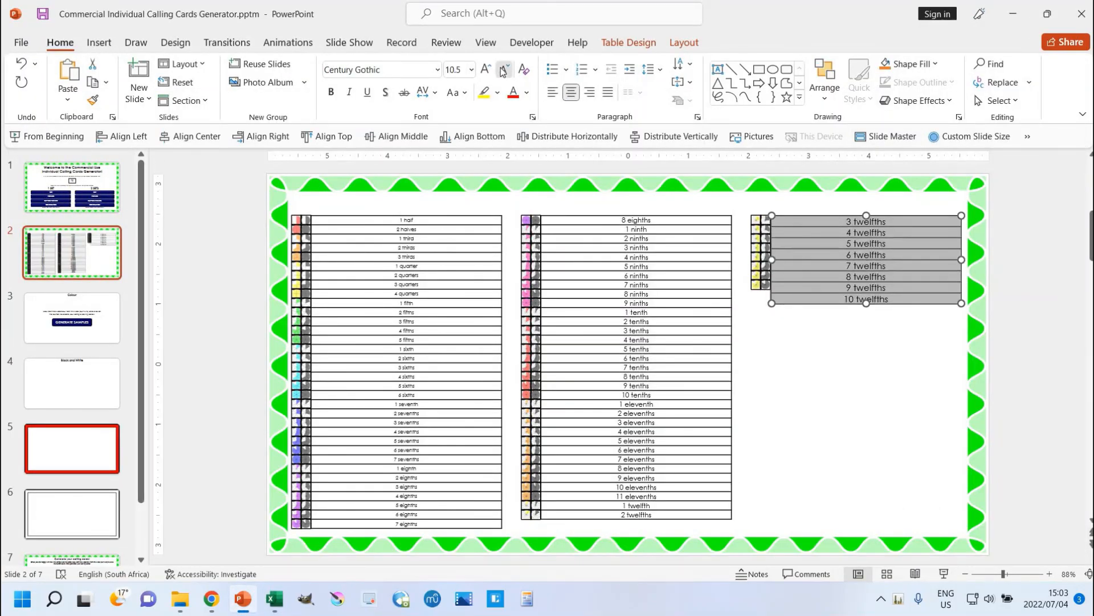
click(822, 329)
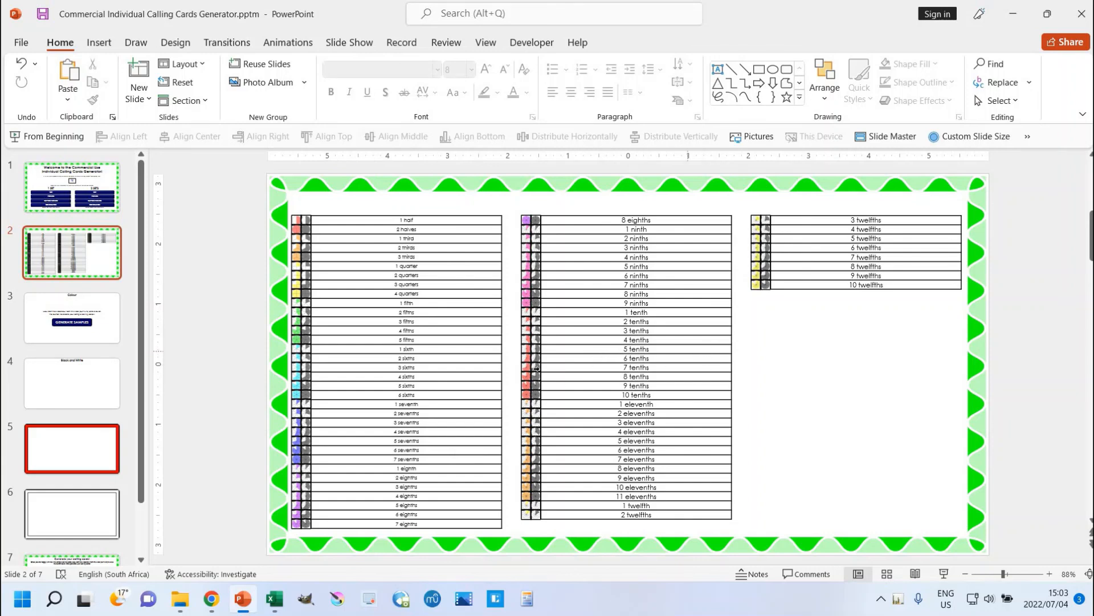
Step: Generate the sample calling cards by running the slideshow from the Colour slide, and look over the colour samples
click(105, 325)
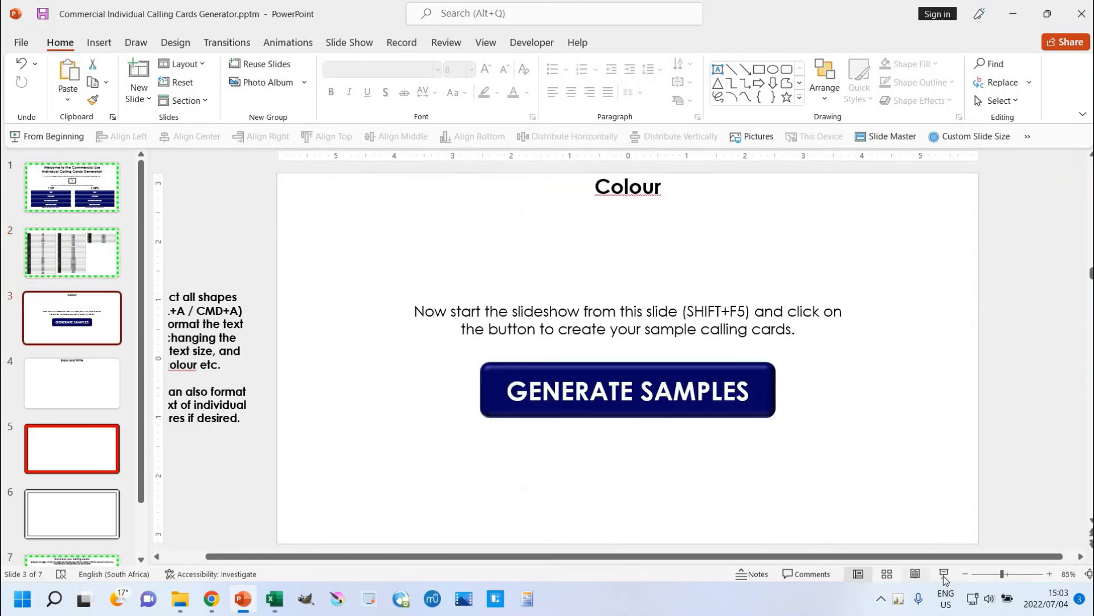
key(shift+F5)
click(616, 329)
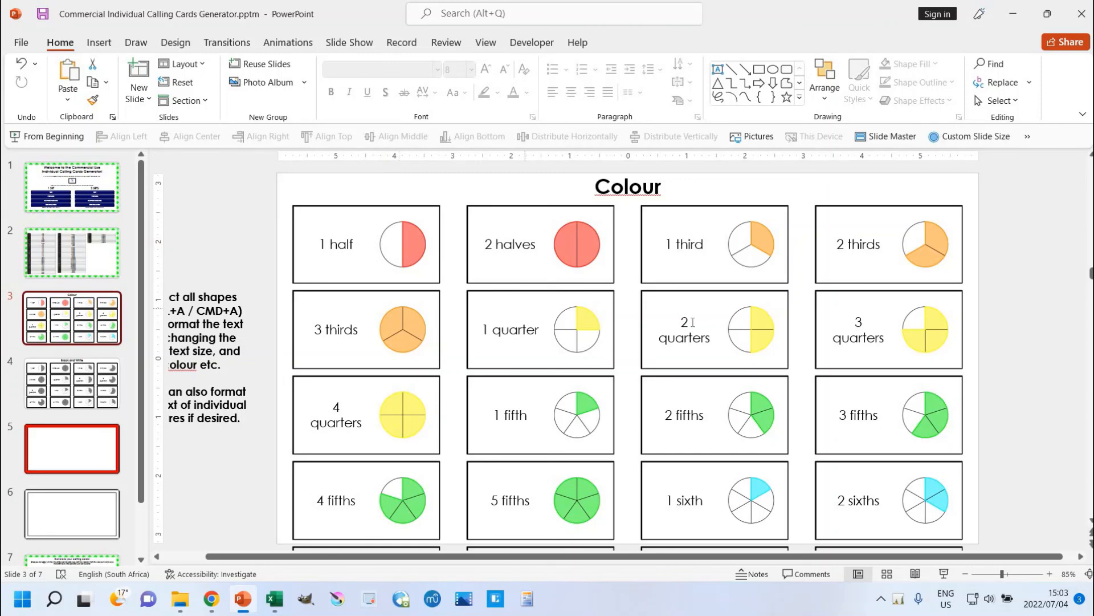
scroll(735, 340, down, 2)
scroll(574, 406, up, 2)
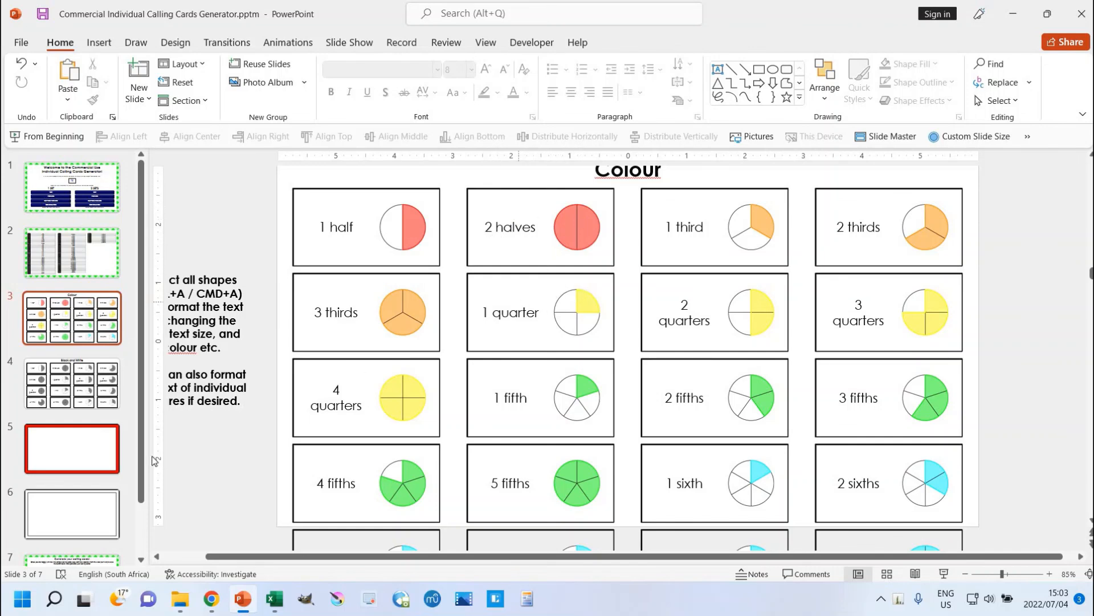
Step: Browse the card designs and apply the Pastel Green template with a white centre to the colour calling card slide
click(95, 454)
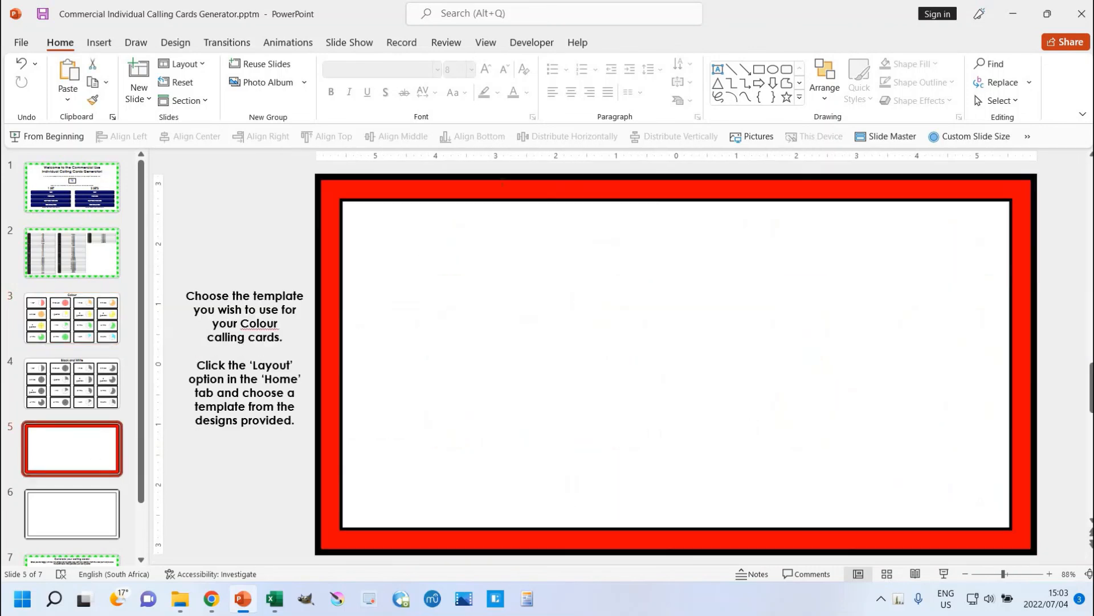
click(196, 67)
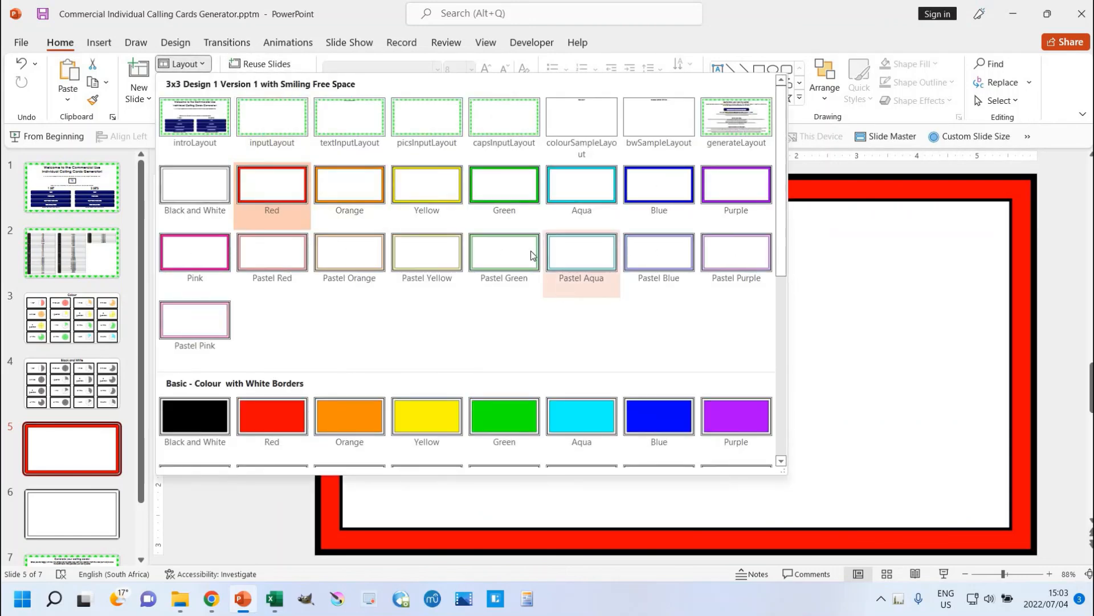
scroll(535, 269, down, 3)
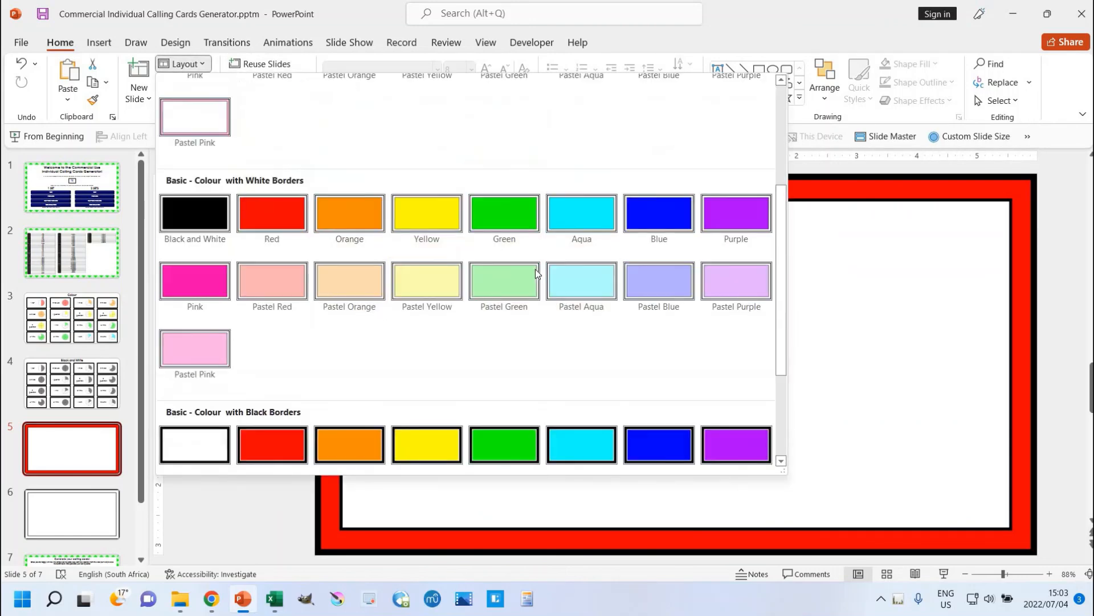
scroll(581, 279, down, 2)
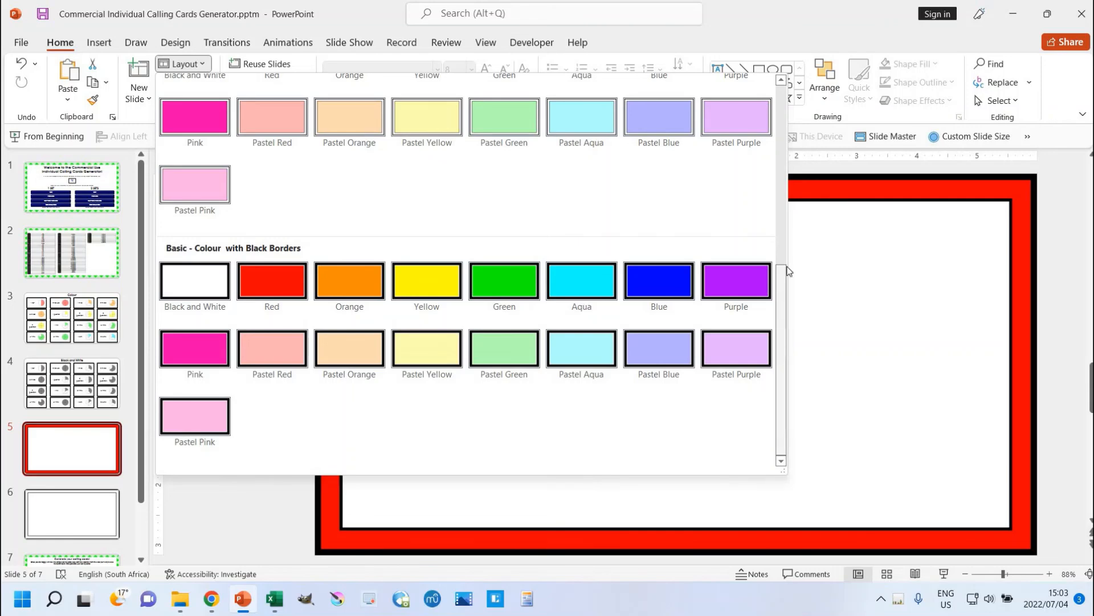
drag(789, 271, 796, 206)
scroll(693, 212, up, 3)
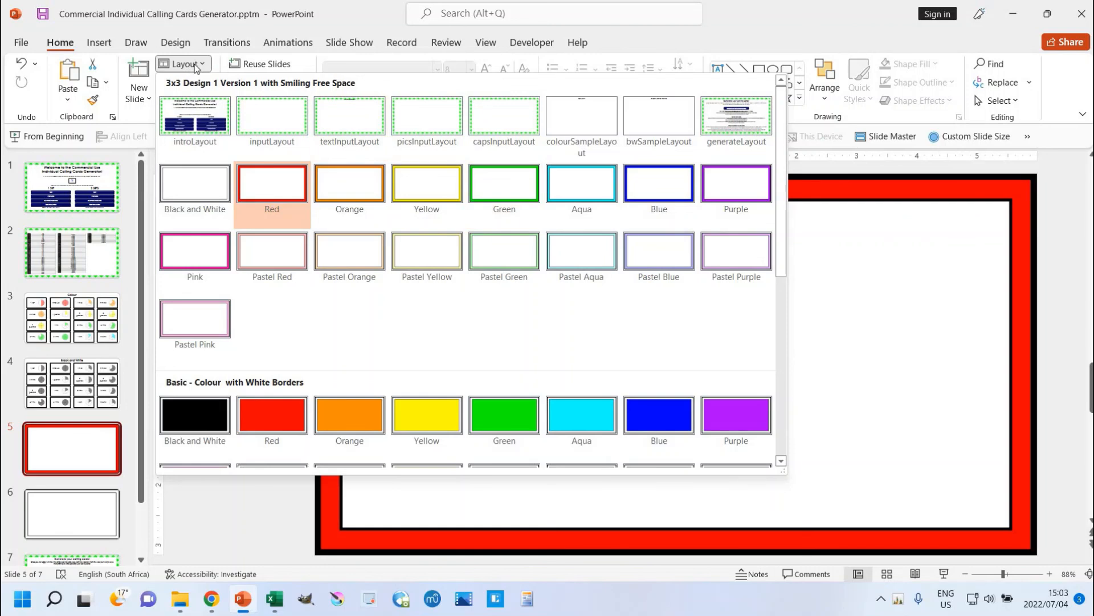
click(504, 190)
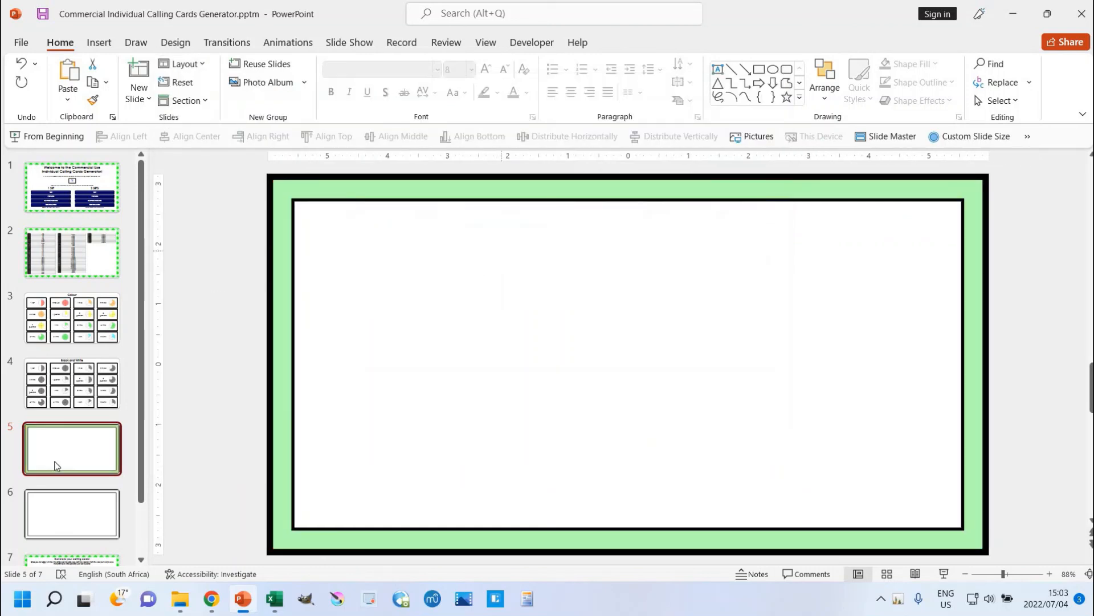
Step: Keep the black and white card template and generate the calling cards by running the slideshow from the final slide
click(78, 530)
scroll(71, 522, down, 2)
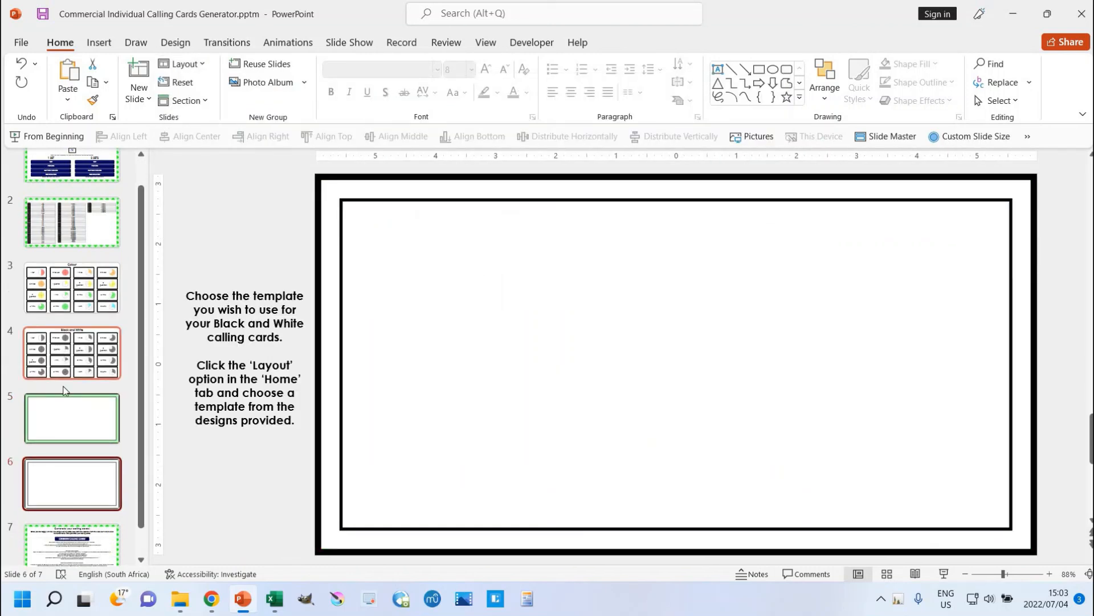
click(68, 519)
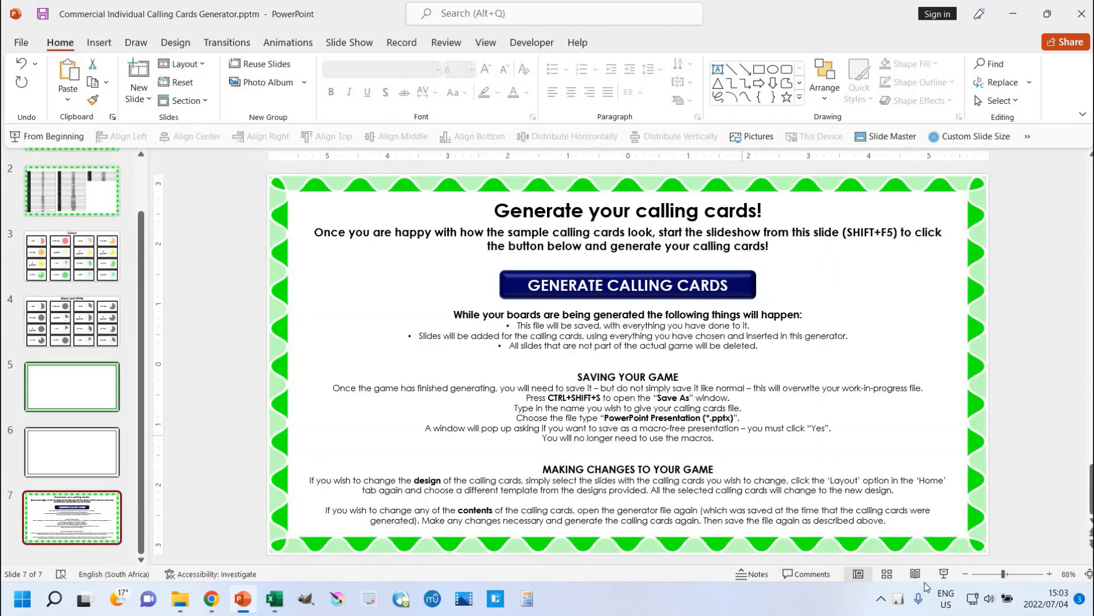
click(943, 574)
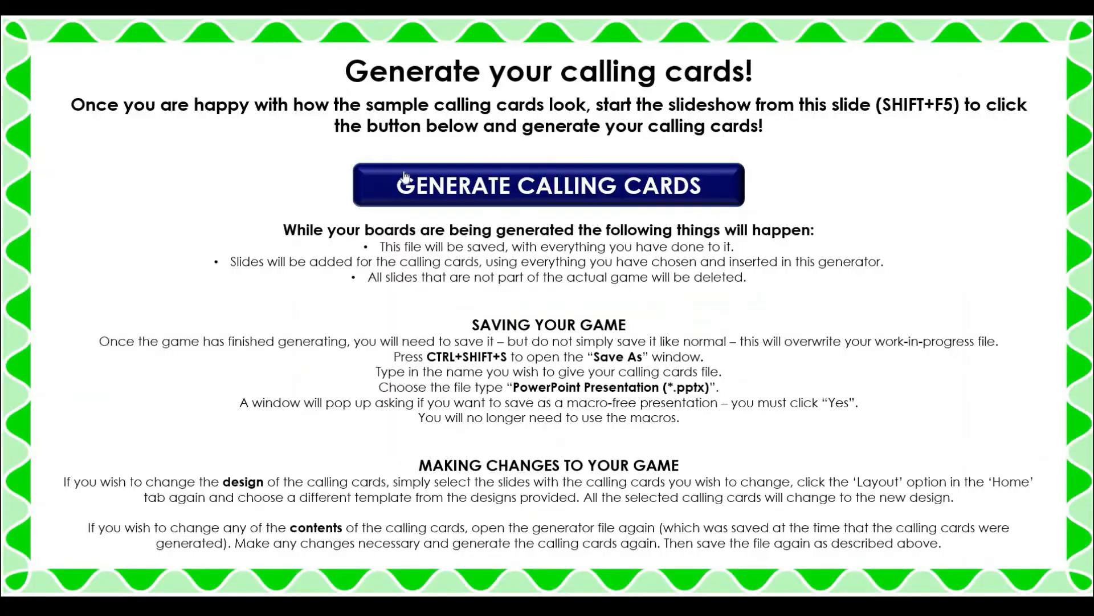
click(524, 198)
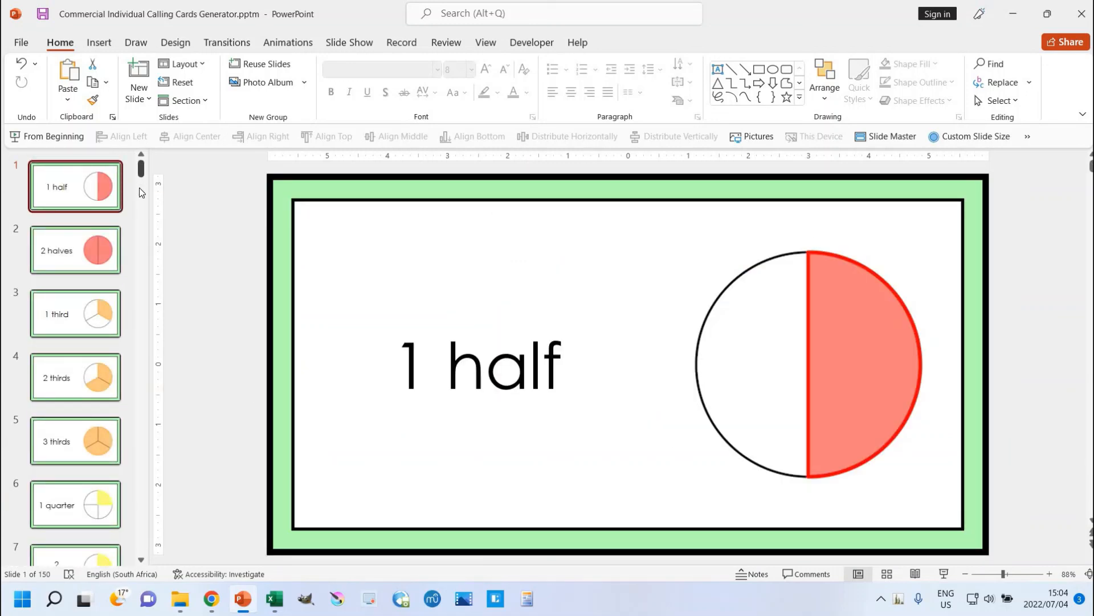
Step: Show all generated calling cards in Slide Sorter view and look over the colour and black and white sets
click(486, 42)
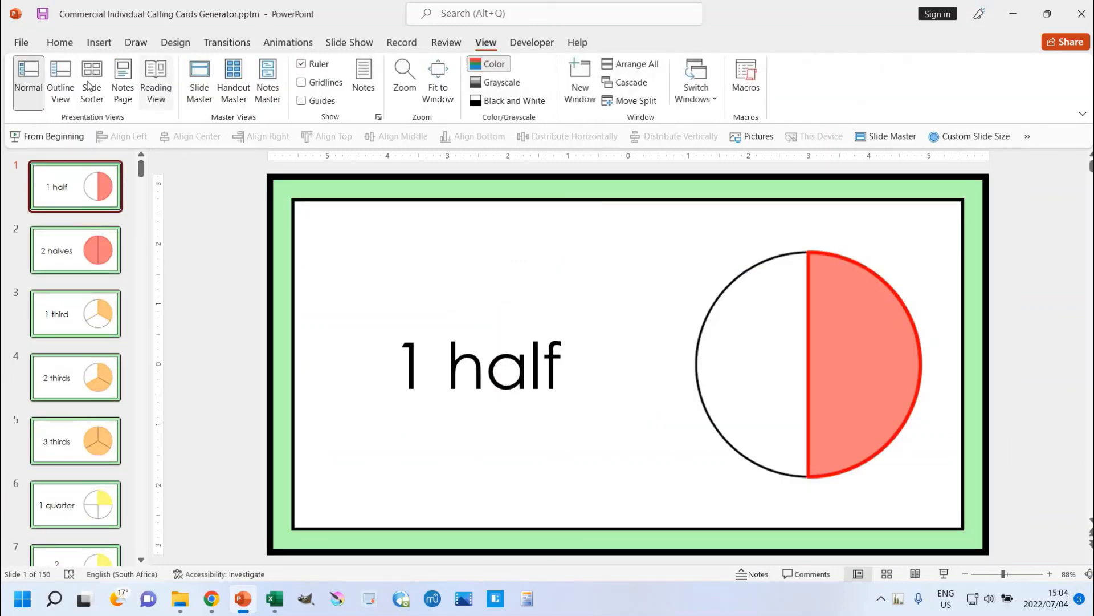
click(91, 80)
scroll(503, 291, down, 10)
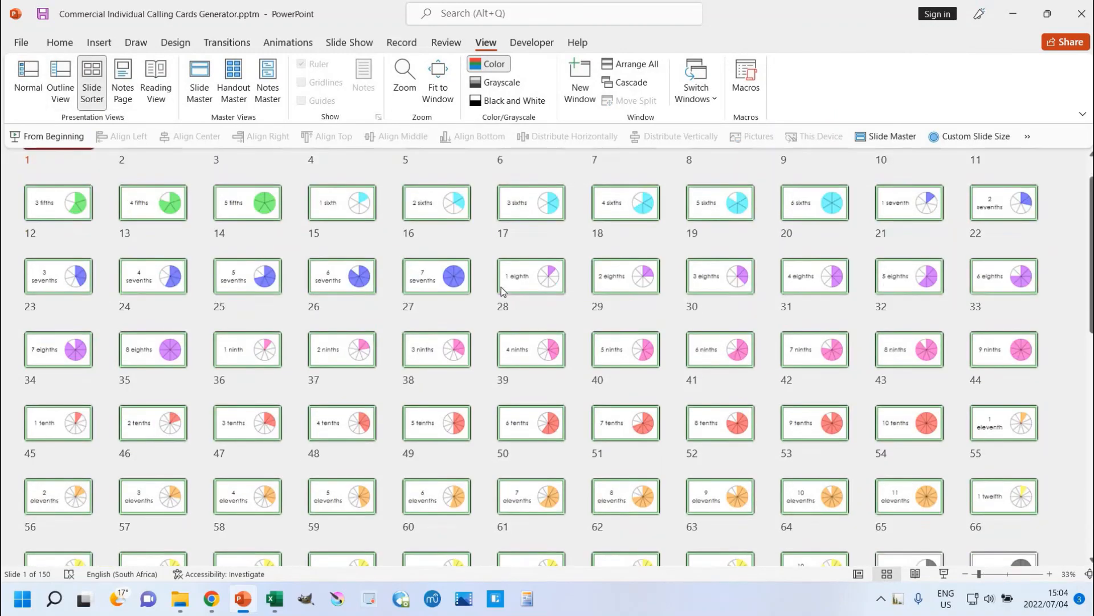
scroll(503, 291, down, 1)
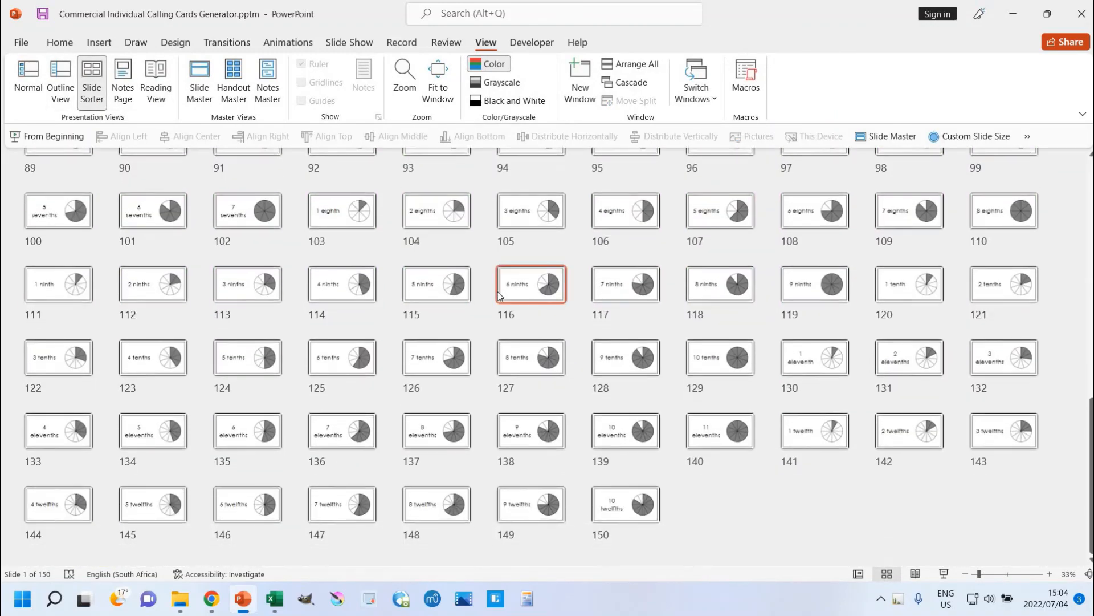
scroll(502, 302, up, 10)
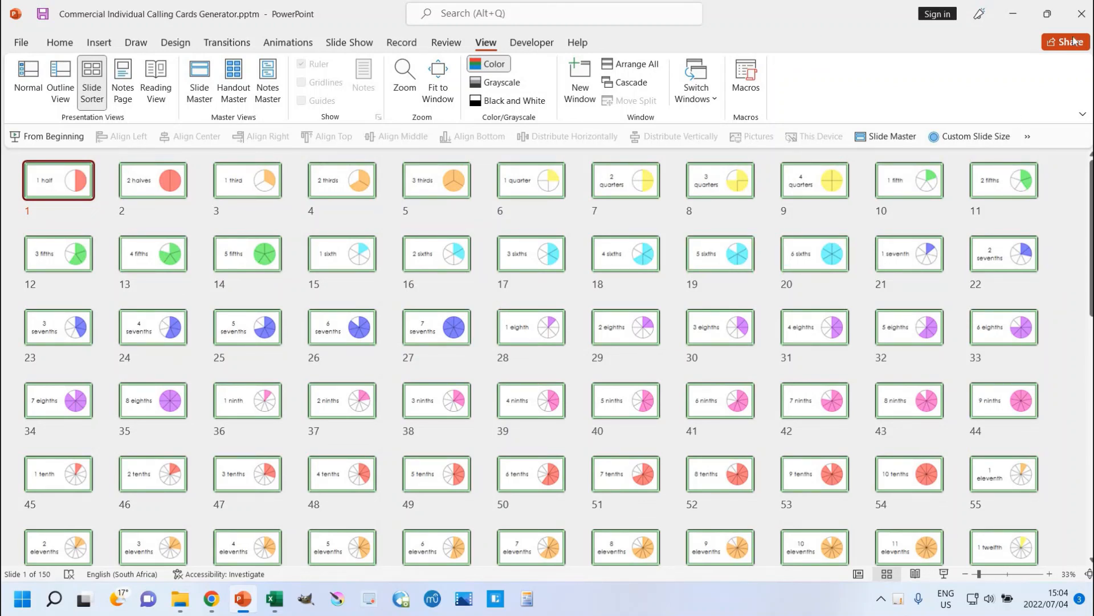
Step: Close the individual calling cards presentation, saving its changes, and check its file in the Demo video folder
click(1081, 21)
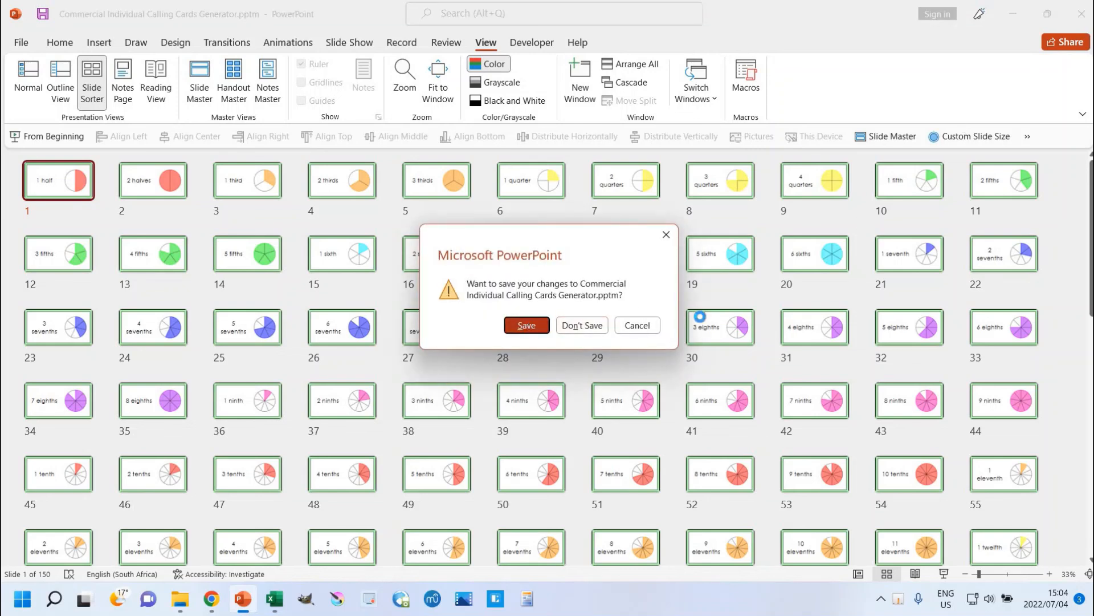
click(527, 326)
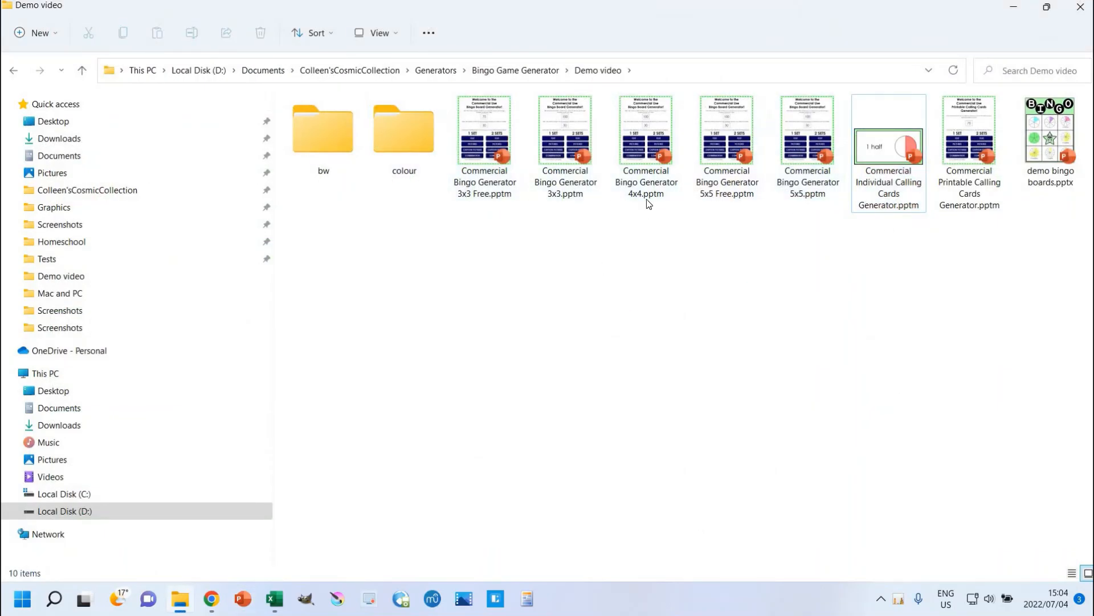
click(881, 202)
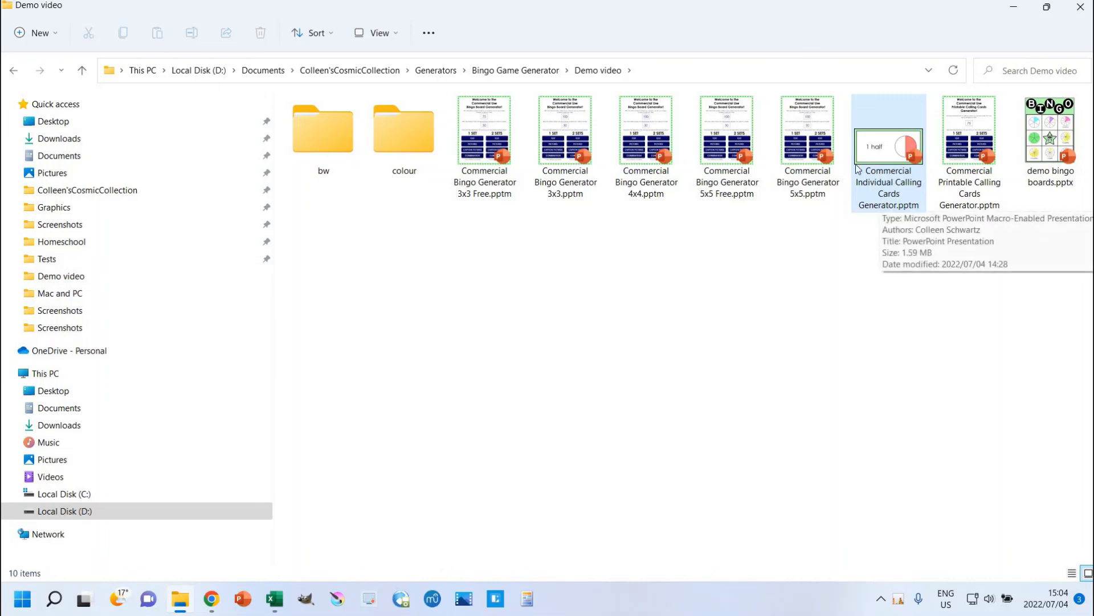
click(650, 232)
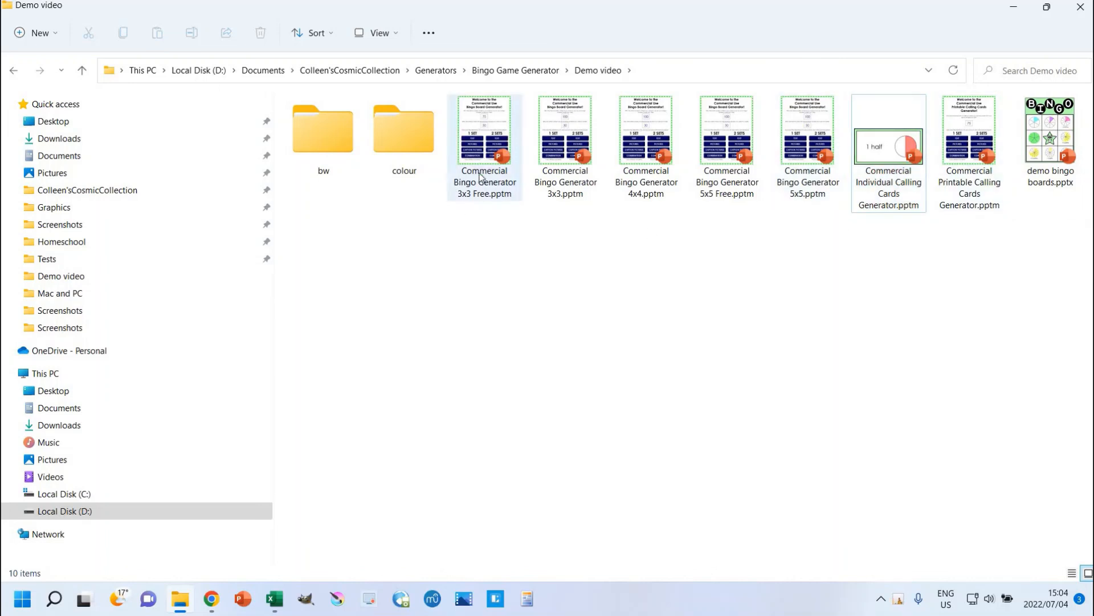